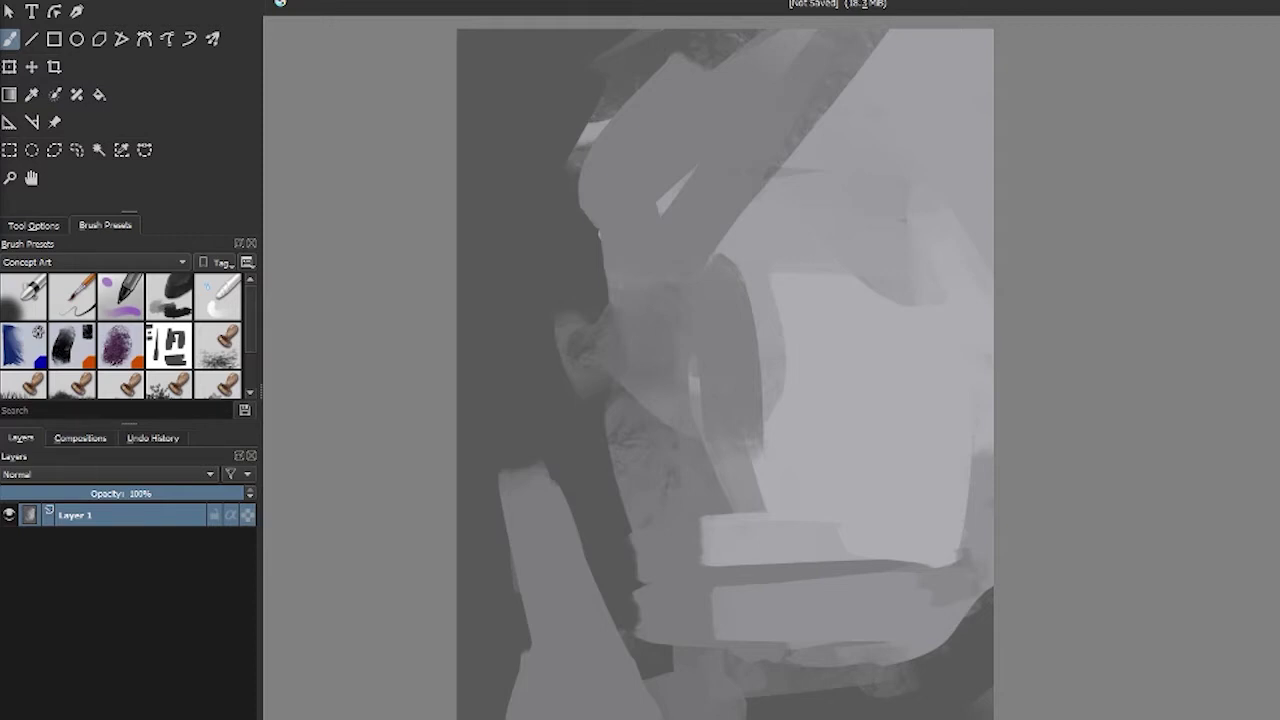
Block in the sky with broad light-grey strokes and the ground with mid-grey and darker strokes.
{"action": "scroll", "coordinate": [712, 374], "scroll_direction": "right", "scroll_amount": 1}
{"action": "scroll", "coordinate": [551, 434], "scroll_direction": "left", "scroll_amount": 1}
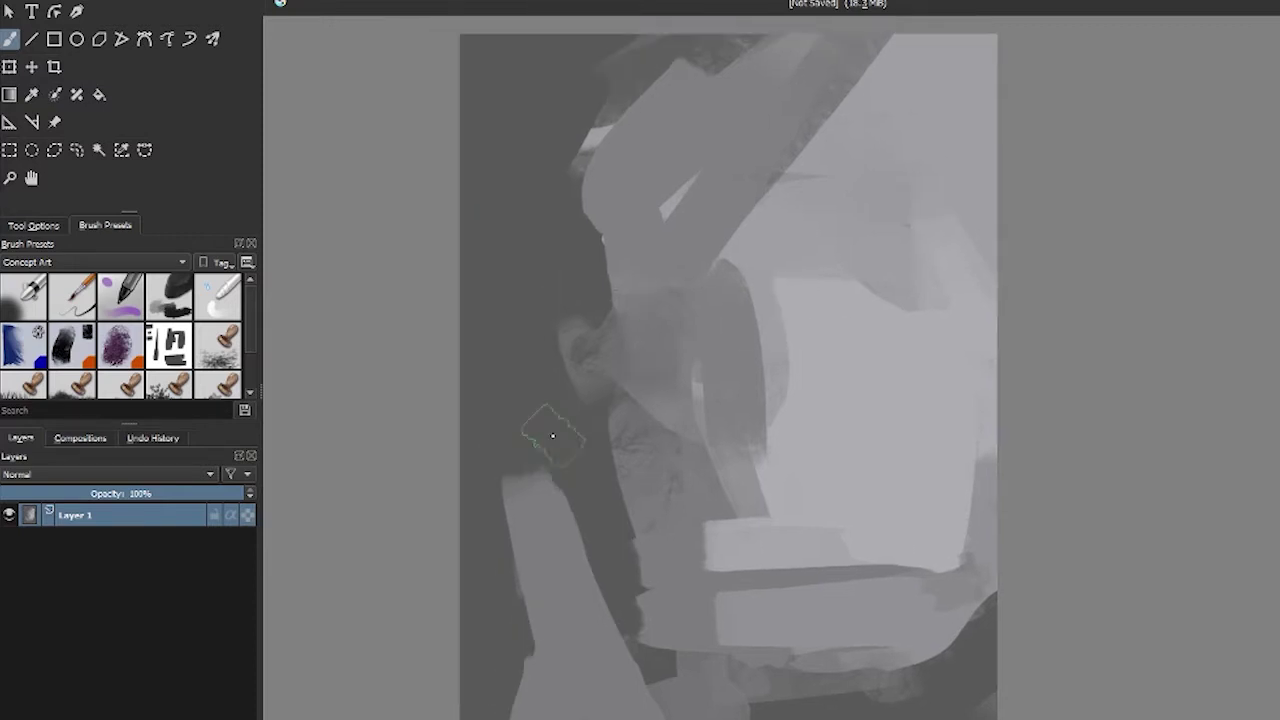
{"action": "scroll", "coordinate": [551, 434], "scroll_direction": "down", "scroll_amount": 2}
{"action": "left_click_drag", "start_coordinate": [815, 360], "coordinate": [815, 590]}
{"action": "left_click_drag", "start_coordinate": [840, 520], "coordinate": [650, 520]}
{"action": "left_click_drag", "start_coordinate": [840, 600], "coordinate": [590, 636]}
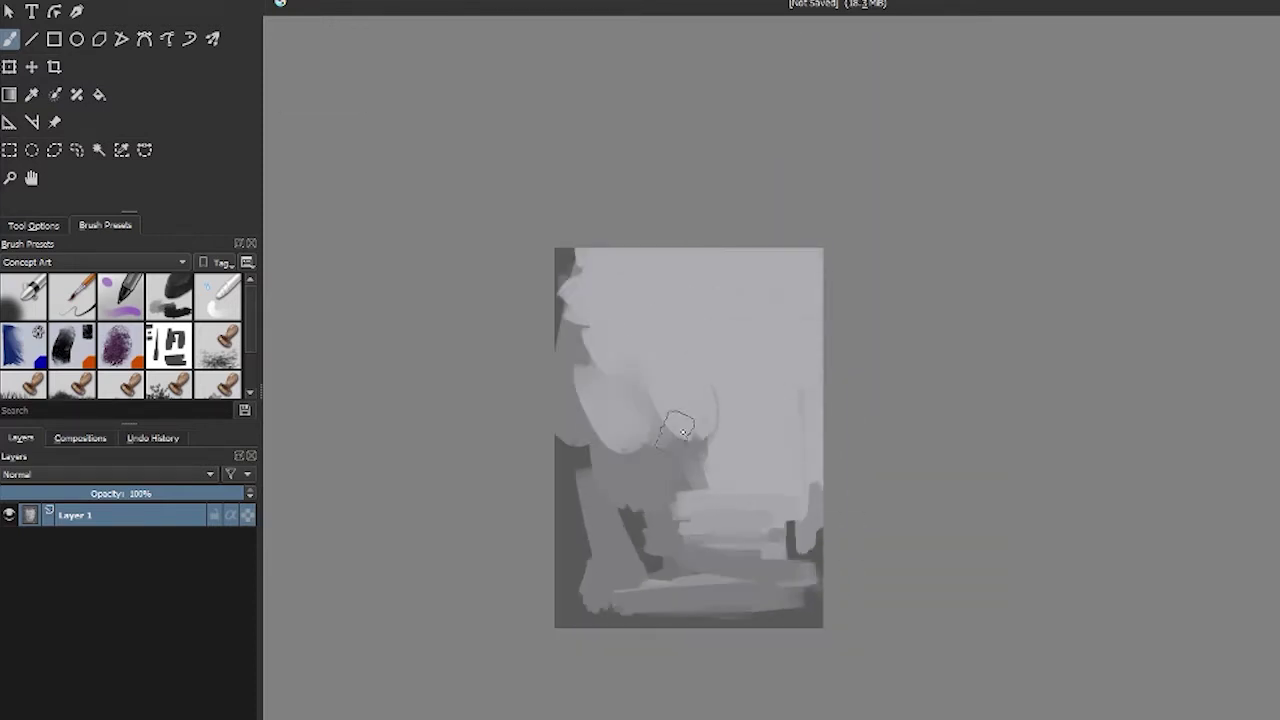
Build up the composition in layered greys with hills, a dark foreground and flat floating platforms on thin pillars.
{"action": "scroll", "coordinate": [680, 400], "scroll_direction": "up", "scroll_amount": 3}
{"action": "left_click_drag", "start_coordinate": [194, 210], "coordinate": [194, 530]}
{"action": "scroll", "coordinate": [727, 324], "scroll_direction": "down", "scroll_amount": 2}
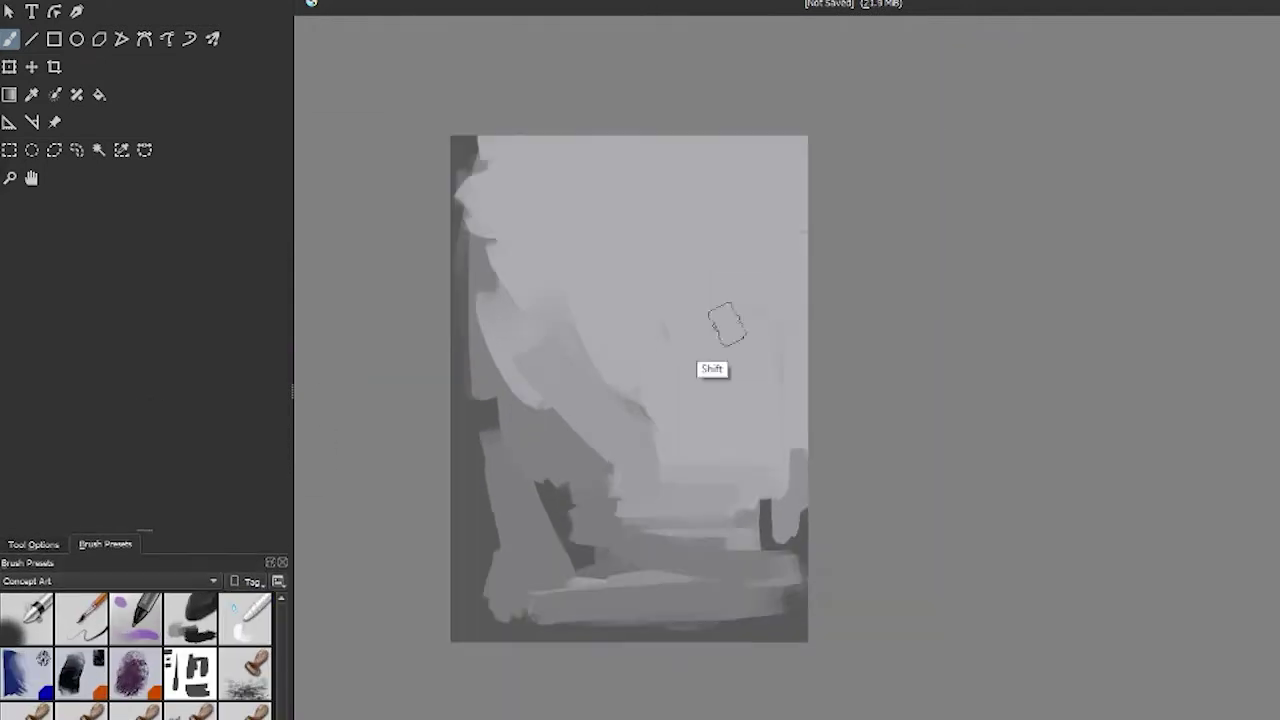
{"action": "mouse_move", "coordinate": [631, 446]}
{"action": "left_mouse_down"}
{"action": "mouse_move", "coordinate": [657, 398]}
{"action": "mouse_move", "coordinate": [770, 428]}
{"action": "mouse_move", "coordinate": [792, 481]}
{"action": "mouse_move", "coordinate": [635, 452]}
{"action": "mouse_move", "coordinate": [768, 374]}
{"action": "left_mouse_up"}
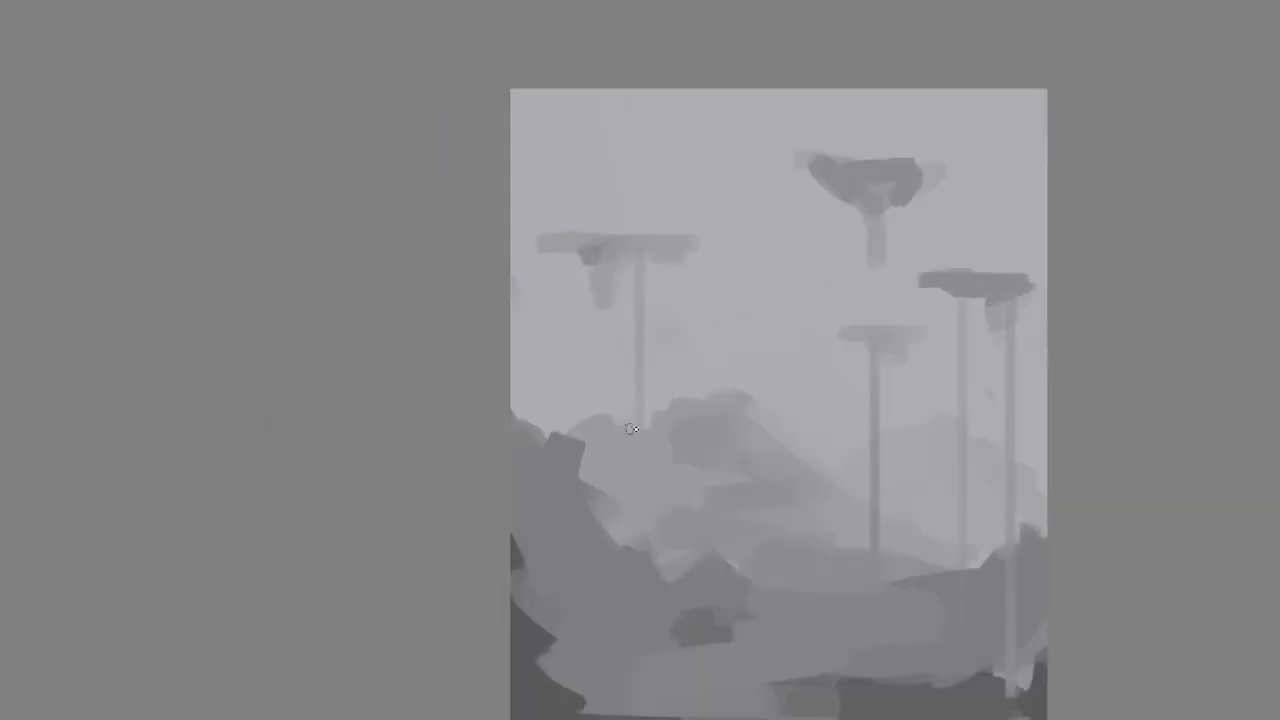
Outline a pointed tower and castle wall on a stepped cliff, plus the distant mountains, with a fine dark sketching brush.
{"action": "key", "text": "Tab"}
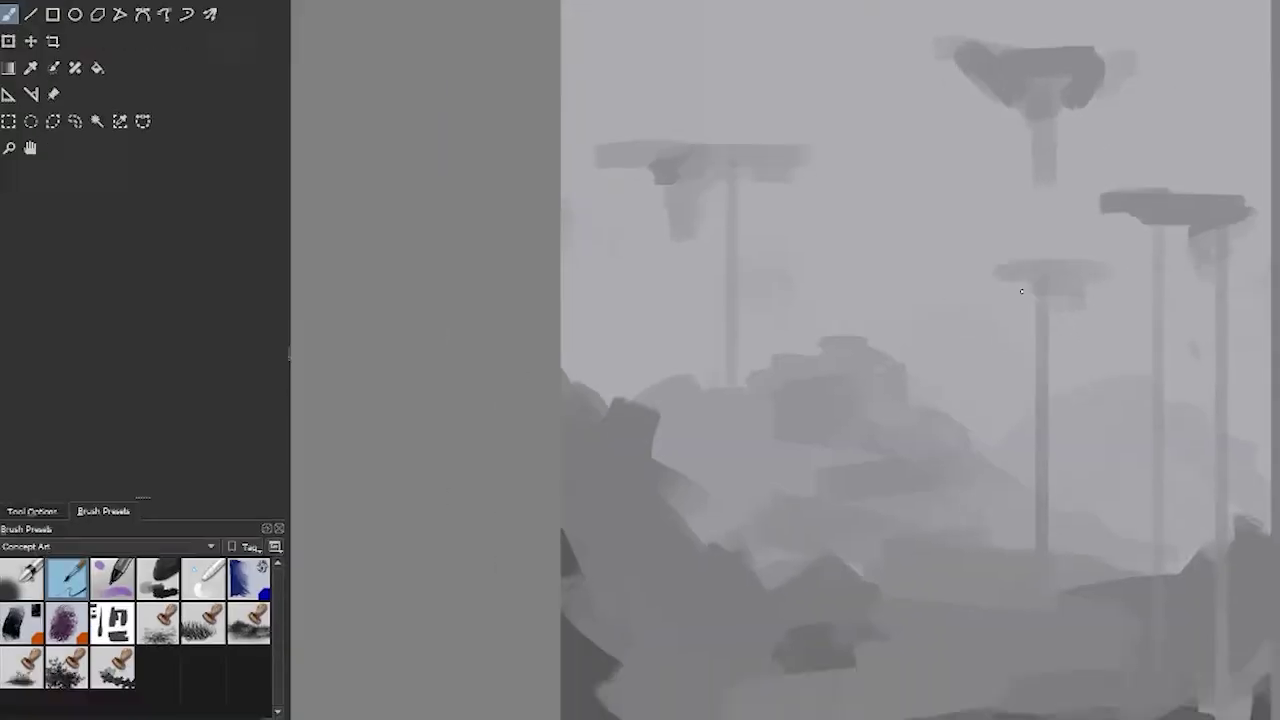
{"action": "key", "text": "Tab"}
{"action": "left_click_drag", "start_coordinate": [757, 358], "coordinate": [791, 425]}
{"action": "mouse_move", "coordinate": [942, 373]}
{"action": "left_mouse_down"}
{"action": "mouse_move", "coordinate": [1009, 320]}
{"action": "mouse_move", "coordinate": [802, 292]}
{"action": "mouse_move", "coordinate": [821, 328]}
{"action": "mouse_move", "coordinate": [934, 310]}
{"action": "mouse_move", "coordinate": [1000, 500]}
{"action": "left_mouse_up"}
{"action": "left_click_drag", "start_coordinate": [880, 460], "coordinate": [905, 512]}
{"action": "left_click_drag", "start_coordinate": [909, 286], "coordinate": [1006, 280]}
{"action": "scroll", "coordinate": [640, 360], "scroll_direction": "down", "scroll_amount": 3}
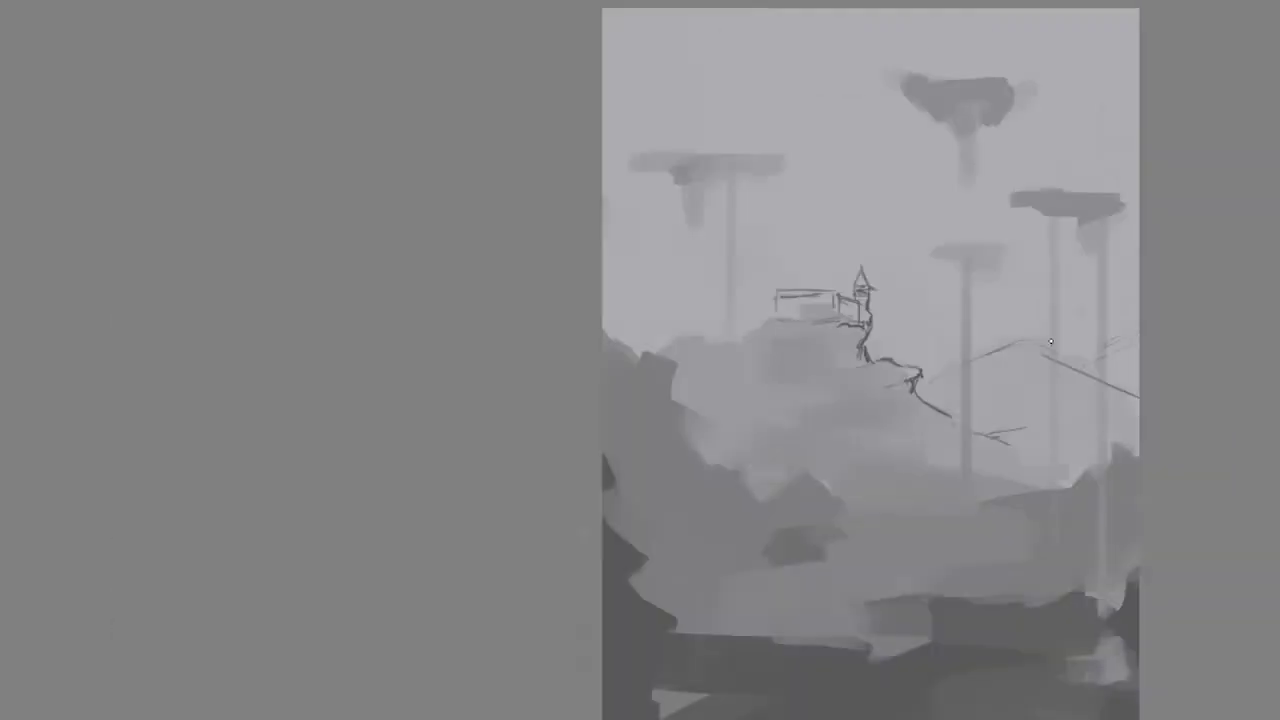
Sketch tiny houses on the cliff ledge and a square central keep rising above the castle wall.
{"action": "scroll", "coordinate": [825, 452], "scroll_direction": "up", "scroll_amount": 3}
{"action": "left_click_drag", "start_coordinate": [940, 360], "coordinate": [825, 452]}
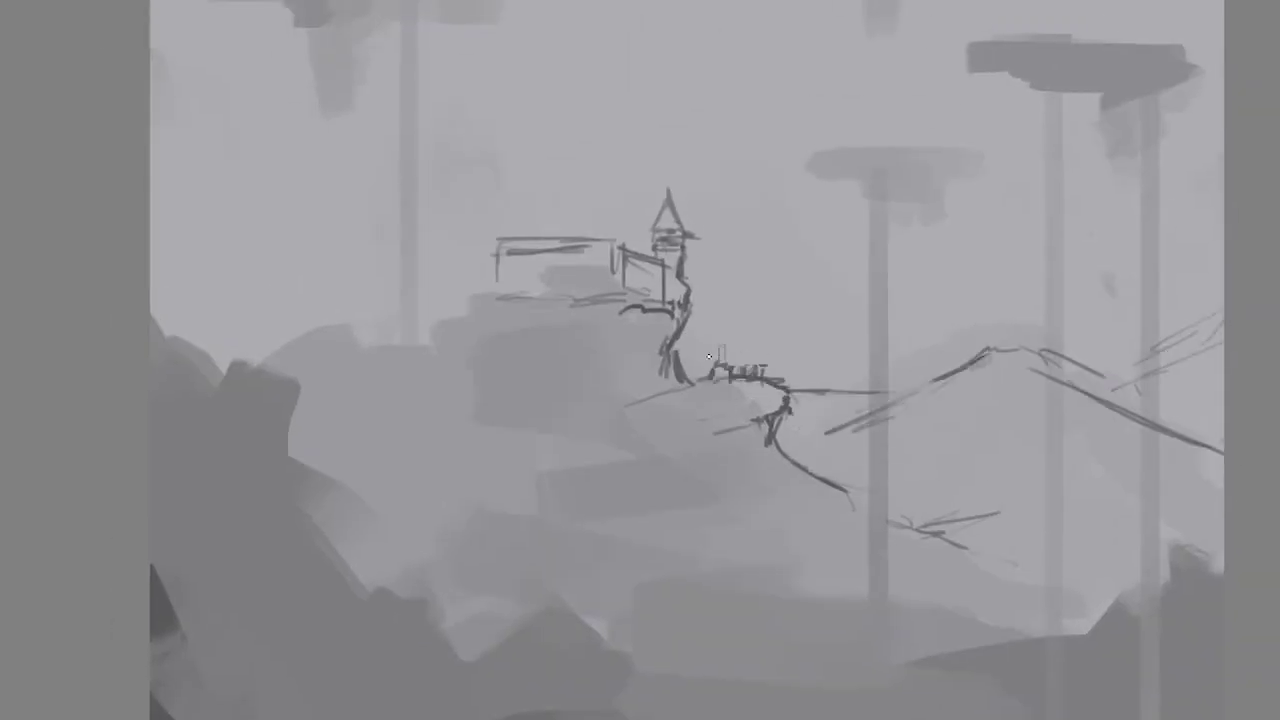
{"action": "scroll", "coordinate": [680, 443], "scroll_direction": "down", "scroll_amount": 1}
{"action": "scroll", "coordinate": [640, 360], "scroll_direction": "up", "scroll_amount": 2}
{"action": "left_click_drag", "start_coordinate": [640, 295], "coordinate": [735, 316]}
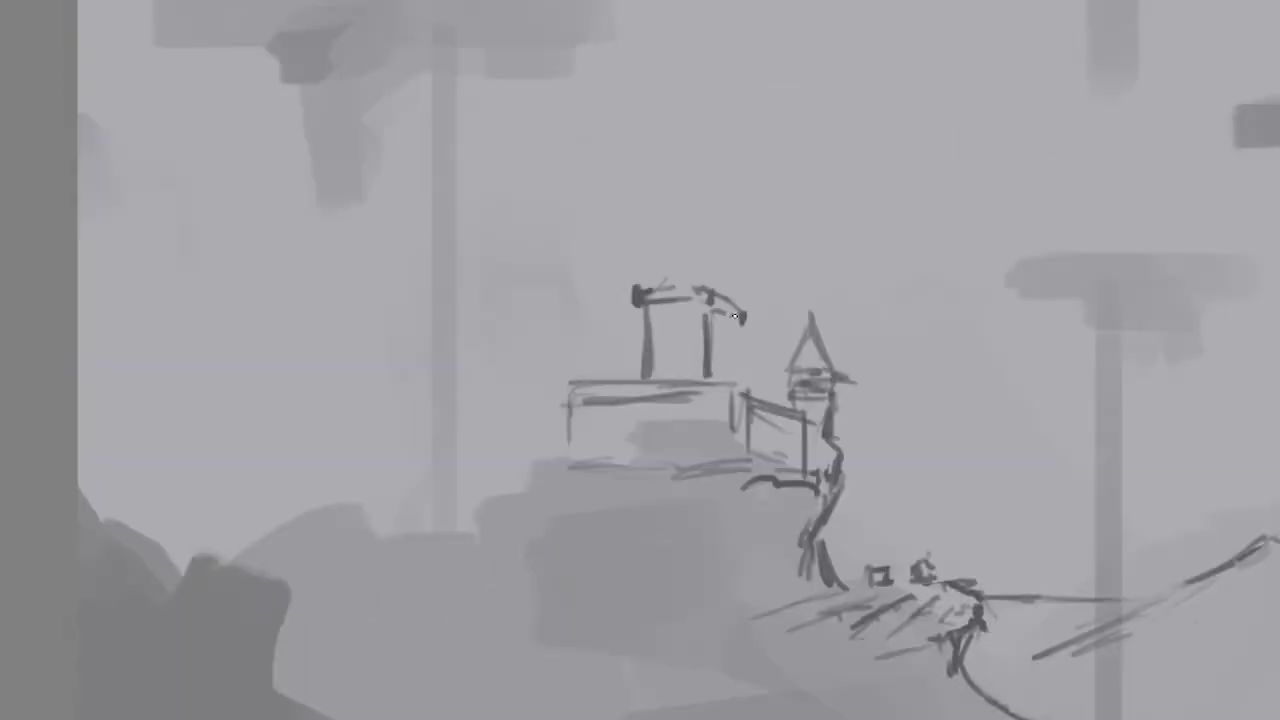
Add a small roofed building beside the keep, wall divisions and a second pointed tower at the castle's left end.
{"action": "left_click_drag", "start_coordinate": [600, 370], "coordinate": [640, 345]}
{"action": "left_click_drag", "start_coordinate": [660, 400], "coordinate": [808, 400]}
{"action": "left_click_drag", "start_coordinate": [657, 425], "coordinate": [657, 488]}
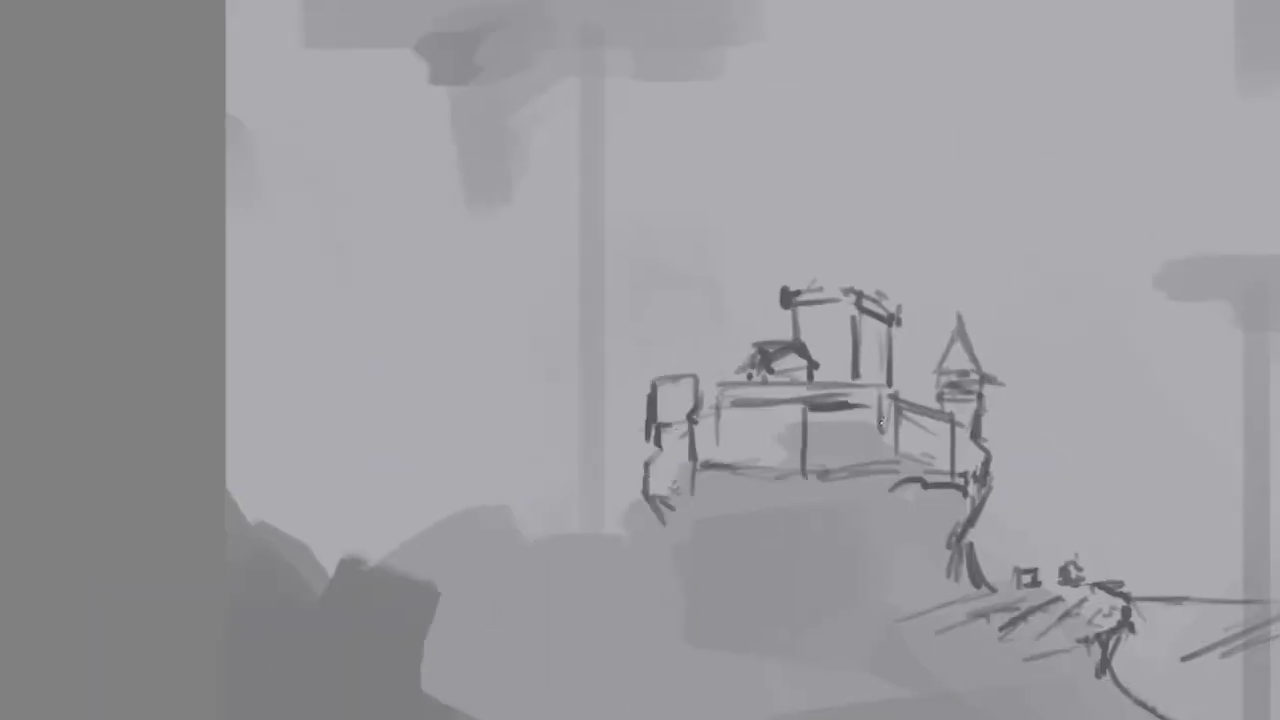
{"action": "left_click_drag", "start_coordinate": [660, 362], "coordinate": [690, 300]}
{"action": "scroll", "coordinate": [672, 337], "scroll_direction": "up", "scroll_amount": 2}
{"action": "scroll", "coordinate": [640, 360], "scroll_direction": "down", "scroll_amount": 4}
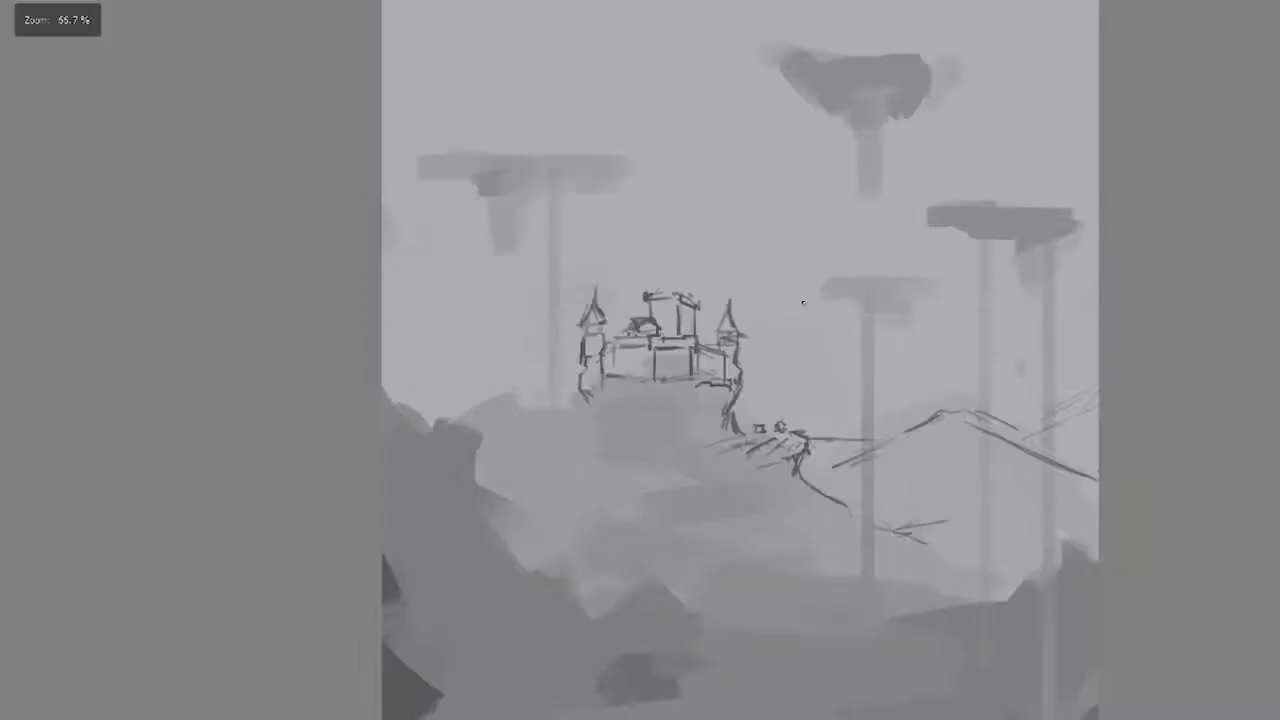
Top the central keep with a large onion dome and finial, and rework the left tower as a dome-capped minaret.
{"action": "scroll", "coordinate": [640, 360], "scroll_direction": "up", "scroll_amount": 4}
{"action": "left_click_drag", "start_coordinate": [535, 316], "coordinate": [615, 221]}
{"action": "mouse_move", "coordinate": [615, 221]}
{"action": "left_mouse_down"}
{"action": "mouse_move", "coordinate": [712, 313]}
{"action": "mouse_move", "coordinate": [615, 131]}
{"action": "left_mouse_up"}
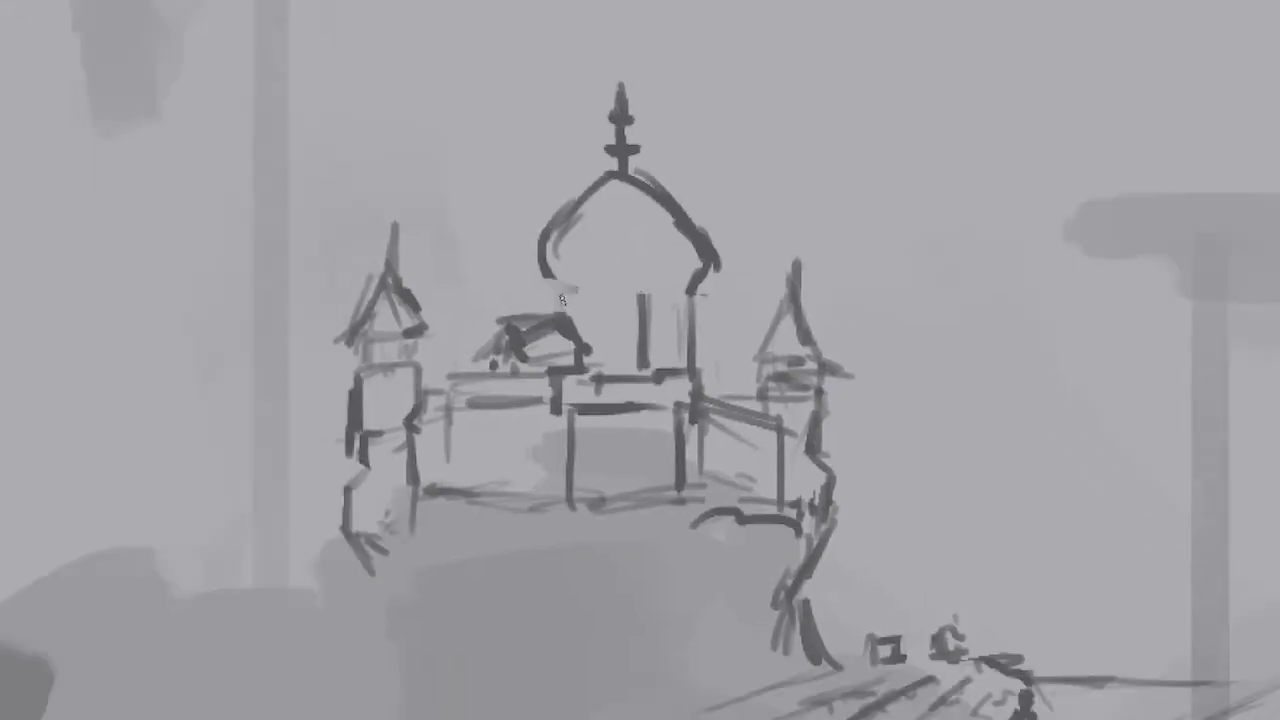
{"action": "left_click_drag", "start_coordinate": [399, 247], "coordinate": [370, 300]}
{"action": "scroll", "coordinate": [811, 357], "scroll_direction": "down", "scroll_amount": 2}
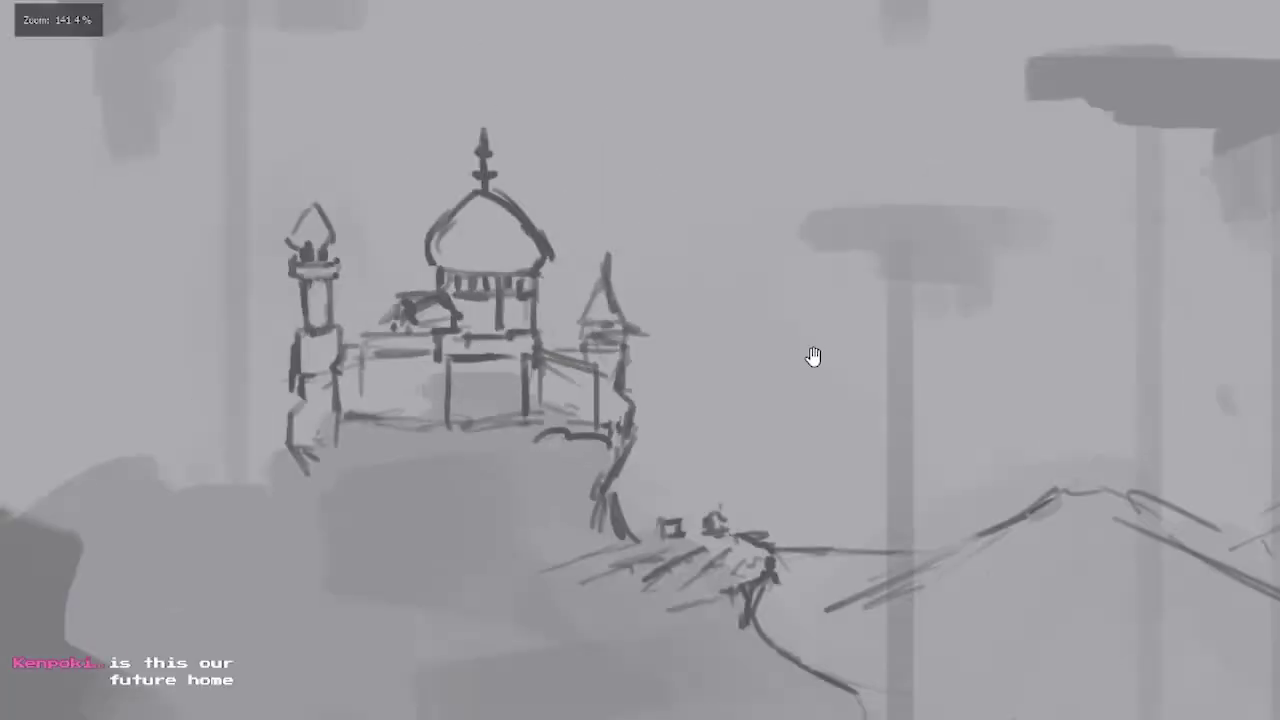
Redraw the right castle tower as a minaret with an onion cap and balcony, and refine the left minaret's shaft.
{"action": "scroll", "coordinate": [811, 357], "scroll_direction": "up", "scroll_amount": 1}
{"action": "left_click_drag", "start_coordinate": [609, 340], "coordinate": [609, 366]}
{"action": "scroll", "coordinate": [630, 272], "scroll_direction": "up", "scroll_amount": 3}
{"action": "scroll", "coordinate": [640, 360], "scroll_direction": "down", "scroll_amount": 8}
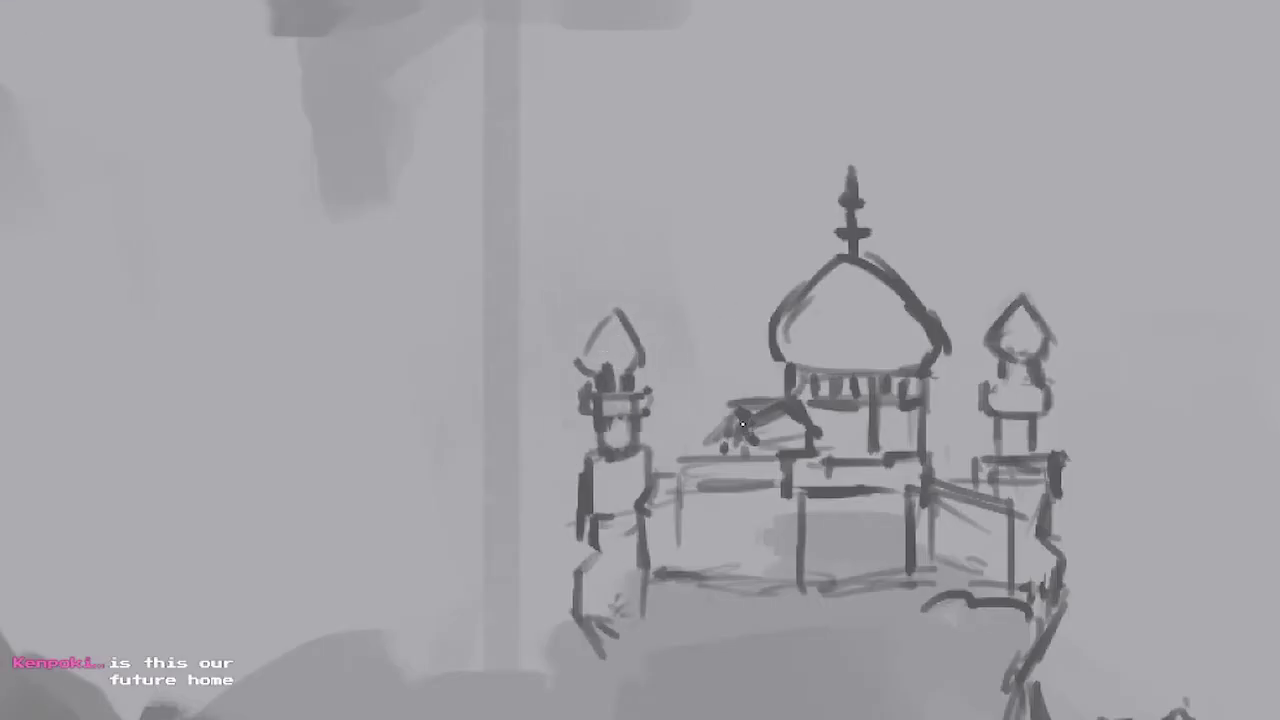
Replace the small roof with a secondary onion dome and draw pointed-arch openings along the palace front.
{"action": "scroll", "coordinate": [865, 360], "scroll_direction": "up", "scroll_amount": 8}
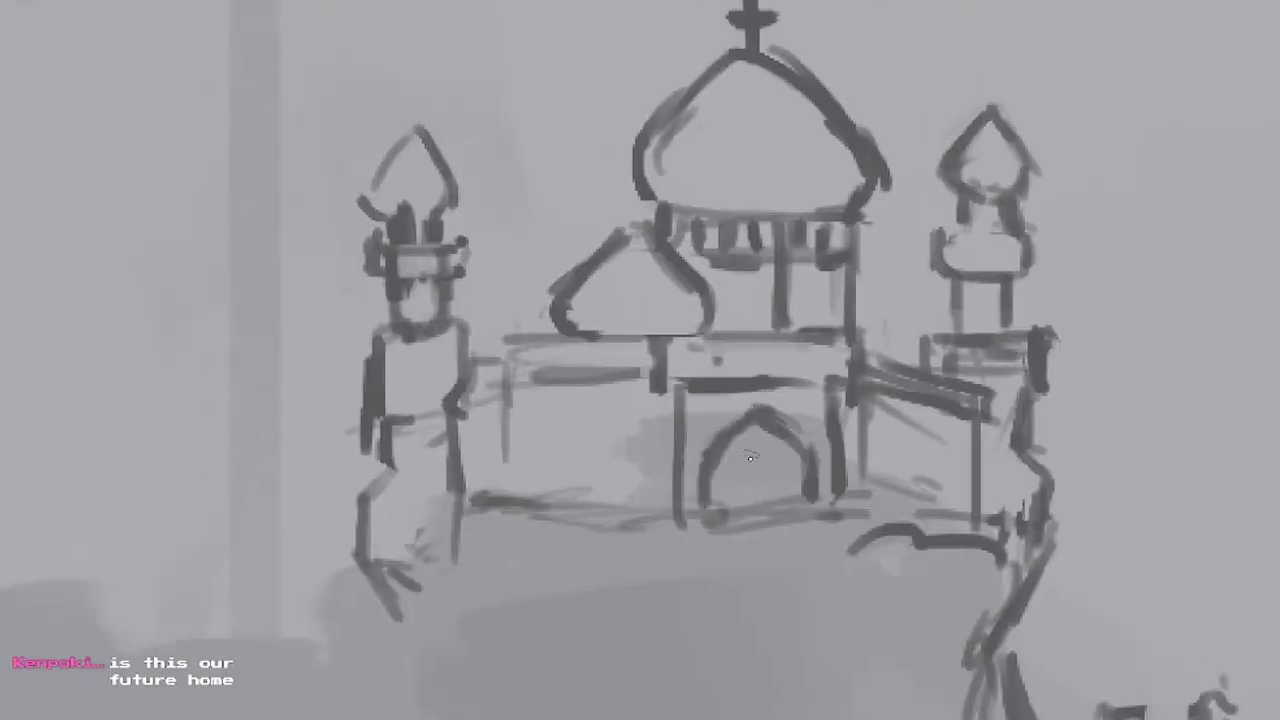
{"action": "scroll", "coordinate": [866, 414], "scroll_direction": "down", "scroll_amount": 6}
{"action": "scroll", "coordinate": [850, 400], "scroll_direction": "up", "scroll_amount": 5}
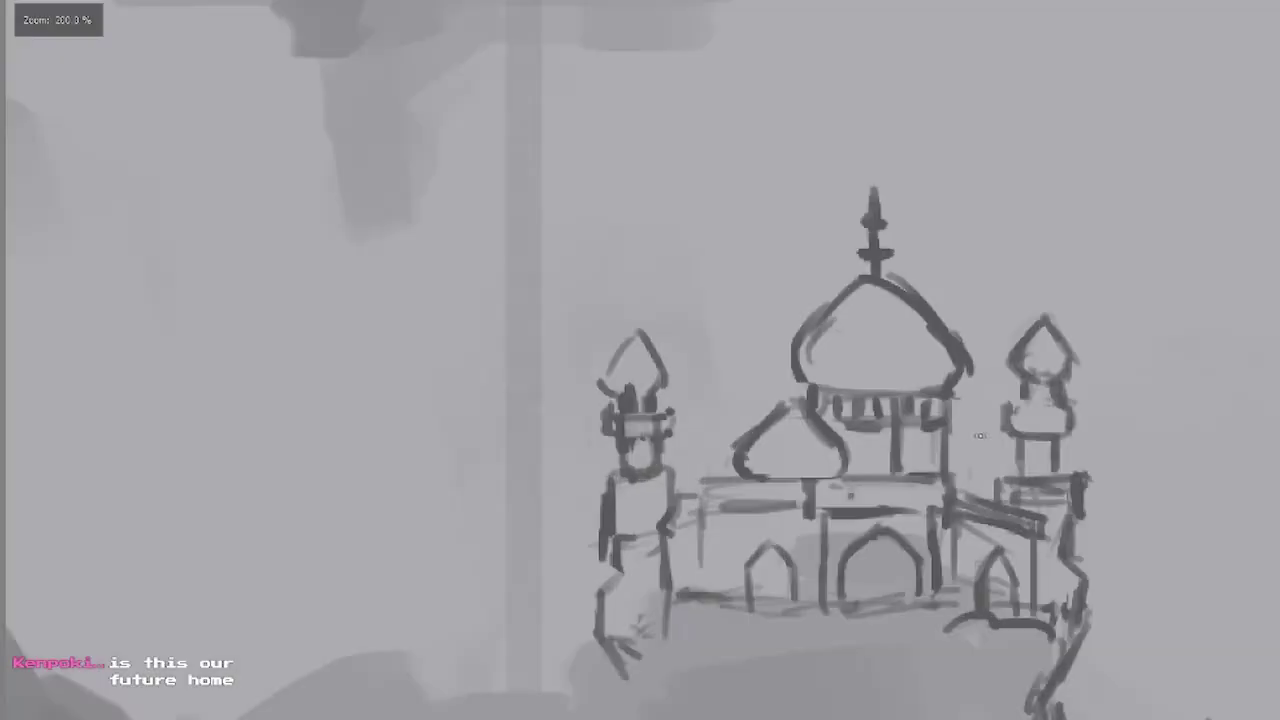
Add another arched opening to the palace's left wall and sketch a winding path down the cliff below it.
{"action": "scroll", "coordinate": [846, 366], "scroll_direction": "down", "scroll_amount": 5}
{"action": "scroll", "coordinate": [846, 366], "scroll_direction": "up", "scroll_amount": 5}
{"action": "scroll", "coordinate": [607, 365], "scroll_direction": "down", "scroll_amount": 2}
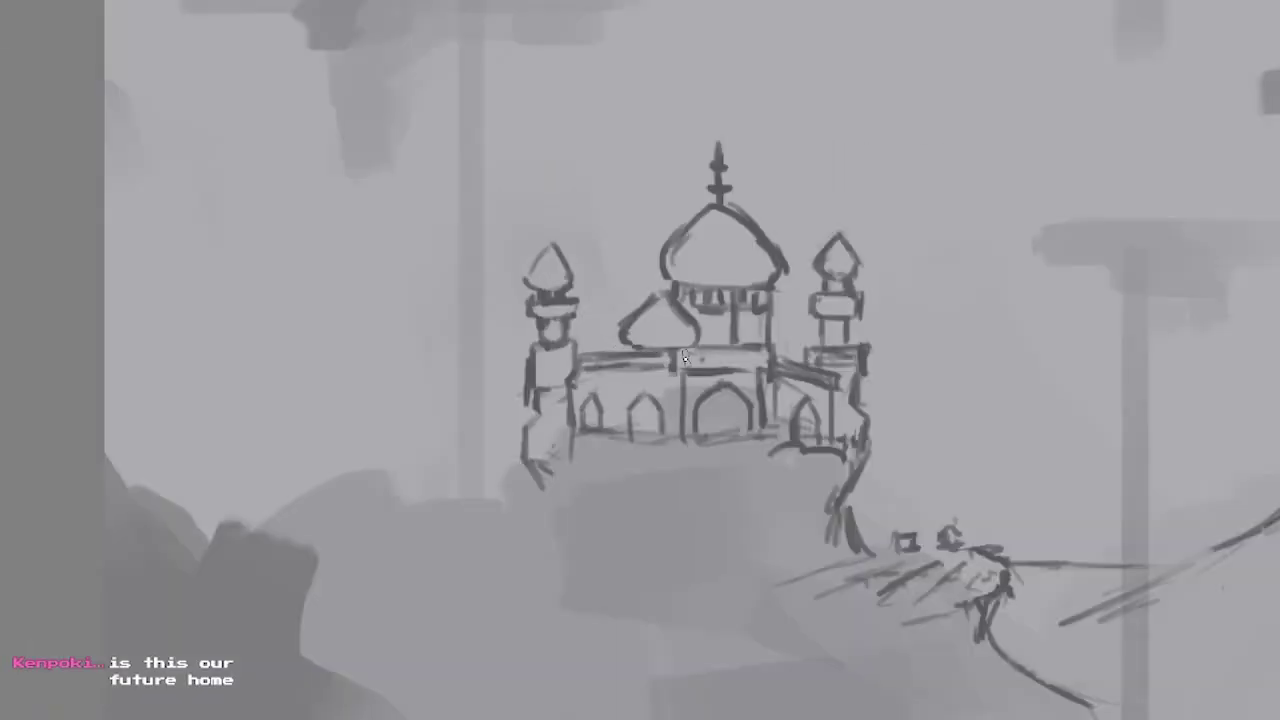
{"action": "scroll", "coordinate": [896, 444], "scroll_direction": "down", "scroll_amount": 2}
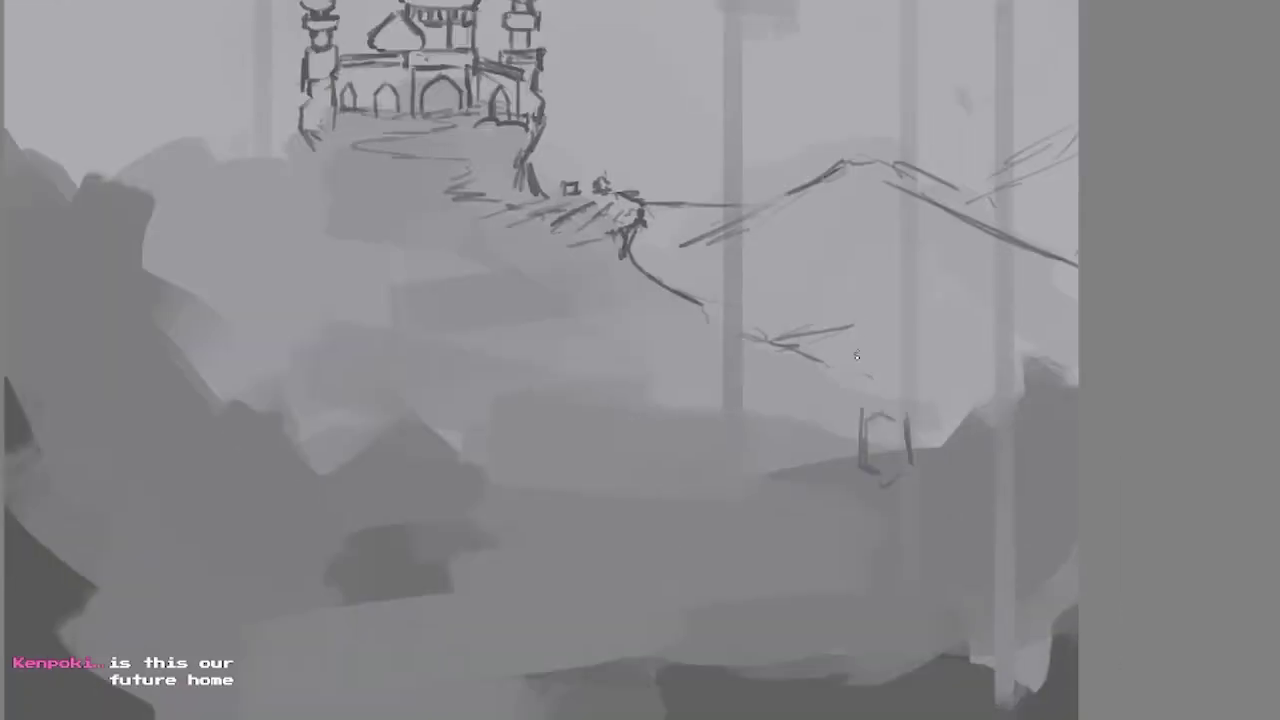
Undo the first figure stroke and sketch a tall, hooded form on two legs standing on the right hill.
{"action": "key", "text": "ctrl+z"}
{"action": "scroll", "coordinate": [1103, 434], "scroll_direction": "down", "scroll_amount": 1}
{"action": "scroll", "coordinate": [1021, 322], "scroll_direction": "up", "scroll_amount": 1}
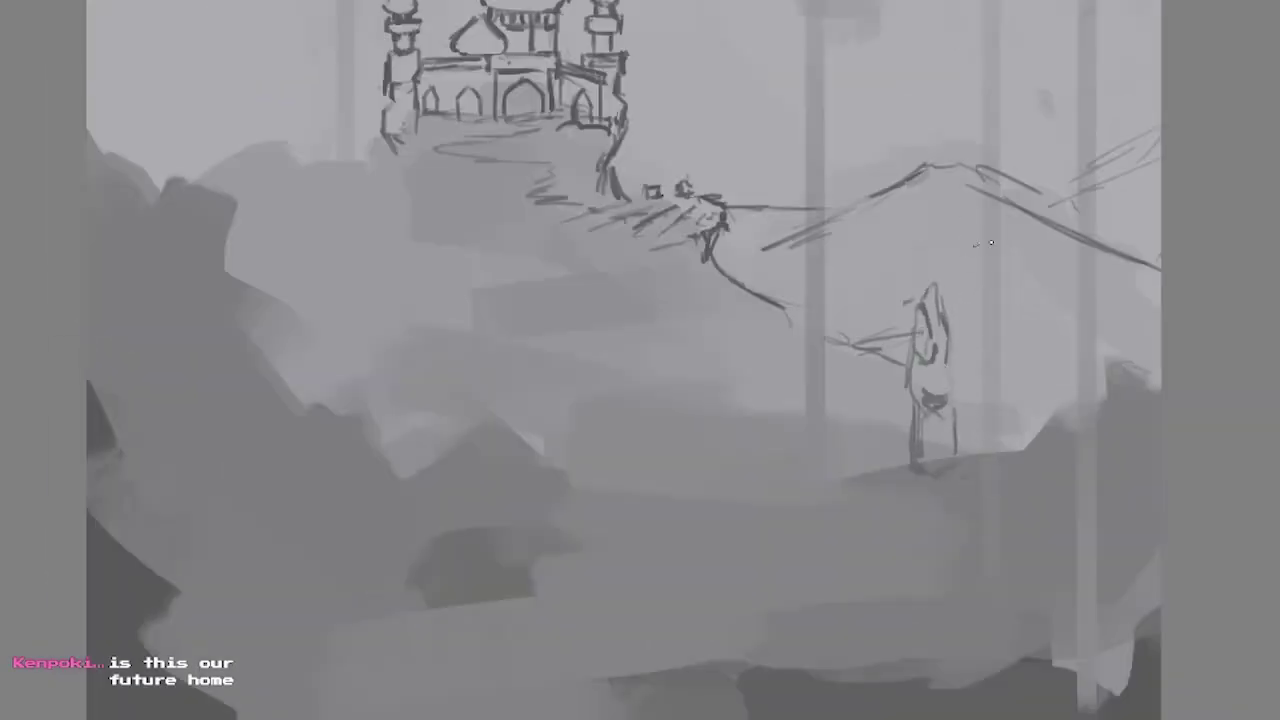
{"action": "scroll", "coordinate": [963, 312], "scroll_direction": "up", "scroll_amount": 1}
{"action": "scroll", "coordinate": [970, 278], "scroll_direction": "down", "scroll_amount": 1}
Scatter small plant and stone marks on the ground around the base of the tall form.
{"action": "left_click", "coordinate": [971, 508]}
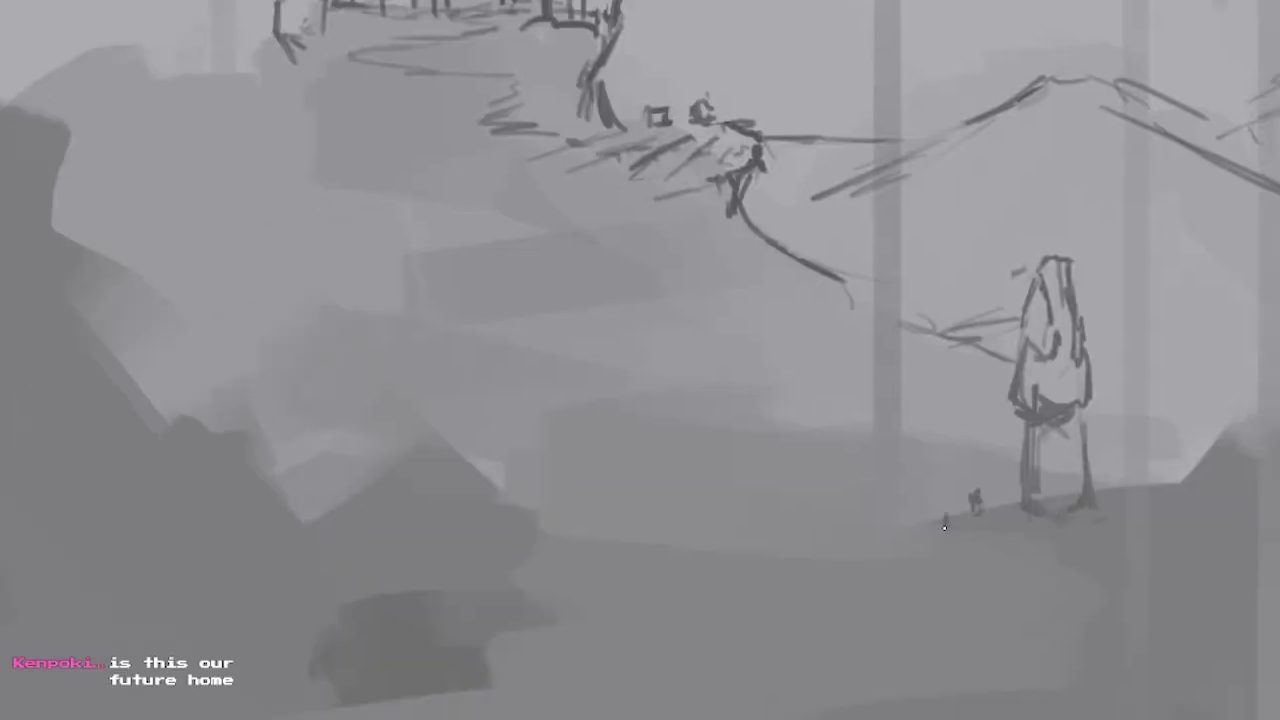
{"action": "left_click", "coordinate": [1000, 536]}
{"action": "left_click", "coordinate": [1007, 576]}
{"action": "left_click", "coordinate": [1136, 517]}
{"action": "left_click", "coordinate": [1064, 558]}
{"action": "left_click", "coordinate": [1015, 591]}
{"action": "scroll", "coordinate": [1033, 568], "scroll_direction": "down", "scroll_amount": 3}
Outline the small pillar-borne platform right of the palace as a floating island with peaks and a jagged underside.
{"action": "scroll", "coordinate": [1152, 363], "scroll_direction": "up", "scroll_amount": 4}
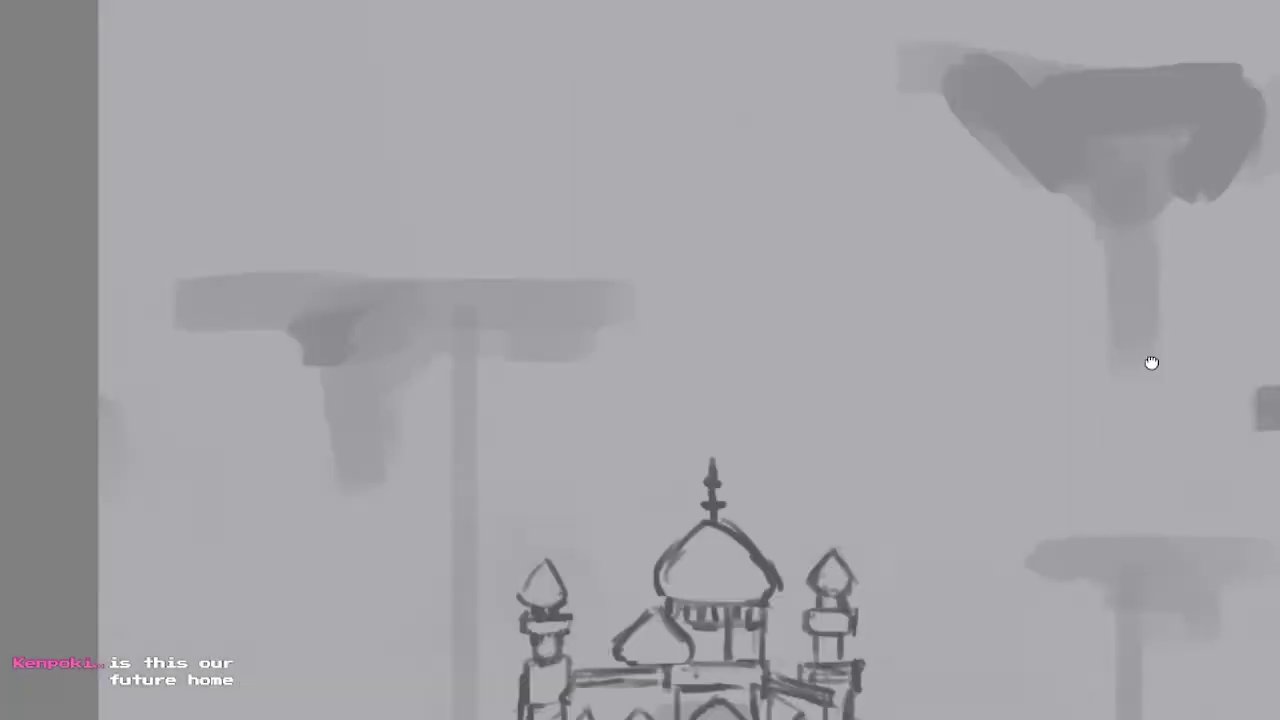
{"action": "left_click_drag", "start_coordinate": [1188, 437], "coordinate": [1115, 480]}
{"action": "scroll", "coordinate": [1065, 578], "scroll_direction": "down", "scroll_amount": 4}
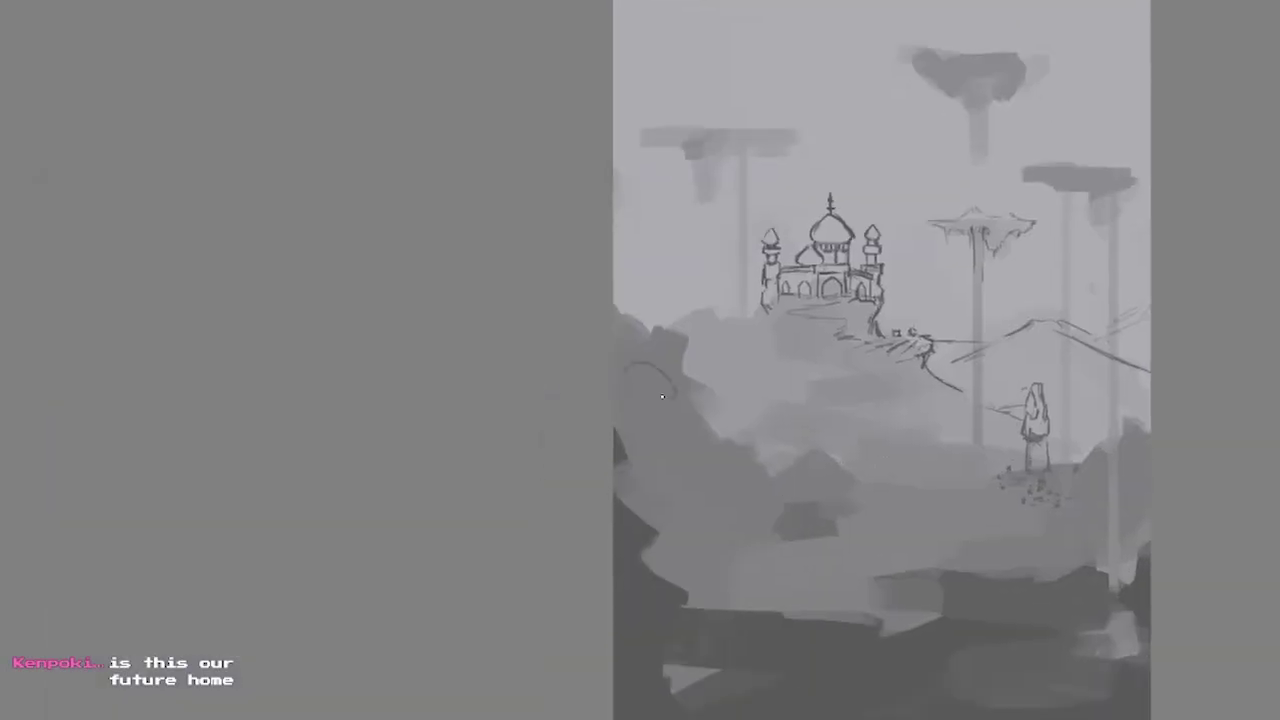
{"action": "left_click_drag", "start_coordinate": [647, 361], "coordinate": [700, 520]}
{"action": "left_click", "coordinate": [846, 219], "text": "alt"}
{"action": "key", "text": "ctrl+z"}
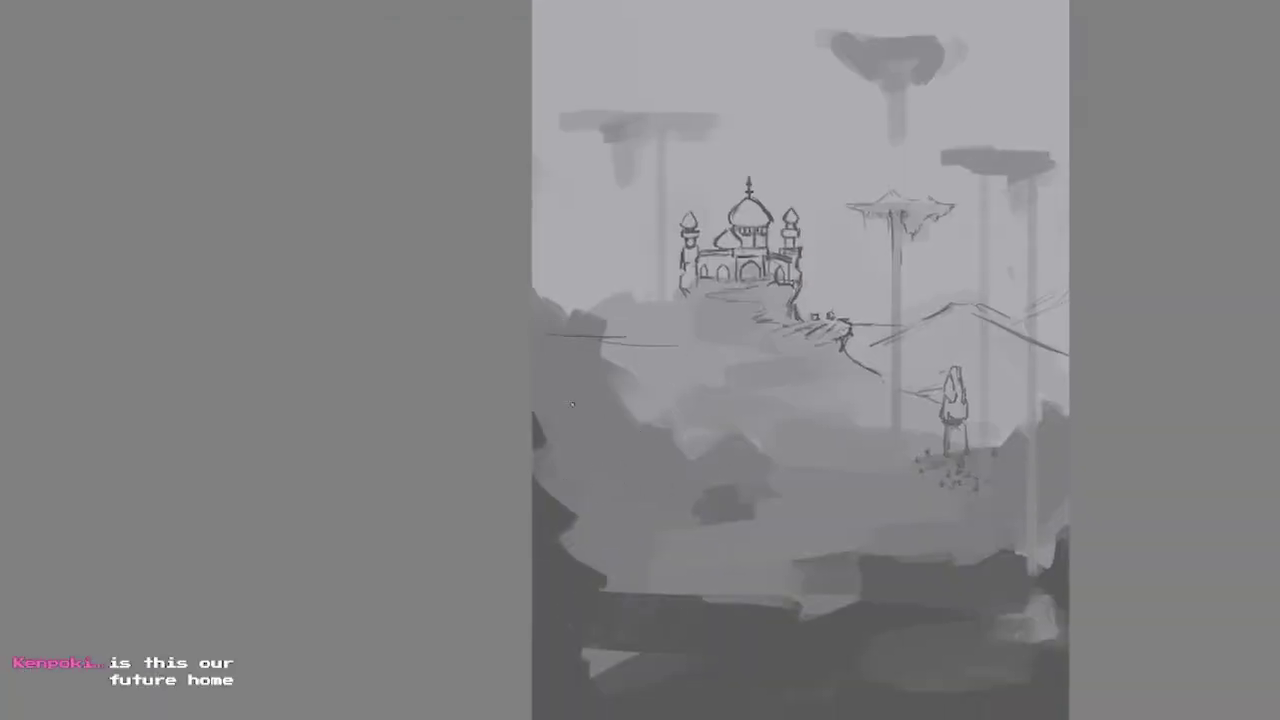
Sketch a gnarled tree trunk with spreading roots in the foreground at the painting's left edge.
{"action": "scroll", "coordinate": [700, 450], "scroll_direction": "up", "scroll_amount": 4}
{"action": "left_click_drag", "start_coordinate": [500, 440], "coordinate": [390, 590]}
{"action": "scroll", "coordinate": [491, 457], "scroll_direction": "down", "scroll_amount": 4}
{"action": "scroll", "coordinate": [491, 457], "scroll_direction": "up", "scroll_amount": 4}
{"action": "mouse_move", "coordinate": [300, 470]}
{"action": "left_mouse_down"}
{"action": "mouse_move", "coordinate": [421, 545]}
{"action": "mouse_move", "coordinate": [389, 579]}
{"action": "left_mouse_up"}
{"action": "left_click_drag", "start_coordinate": [392, 468], "coordinate": [360, 528]}
Draw the tree's long branch and the wide, flat outline of its canopy reaching towards the valley.
{"action": "mouse_move", "coordinate": [504, 465]}
{"action": "left_mouse_down"}
{"action": "mouse_move", "coordinate": [466, 494]}
{"action": "mouse_move", "coordinate": [552, 424]}
{"action": "left_mouse_up"}
{"action": "mouse_move", "coordinate": [637, 265]}
{"action": "left_mouse_down"}
{"action": "mouse_move", "coordinate": [557, 437]}
{"action": "mouse_move", "coordinate": [787, 377]}
{"action": "left_mouse_up"}
{"action": "scroll", "coordinate": [557, 437], "scroll_direction": "up", "scroll_amount": 3}
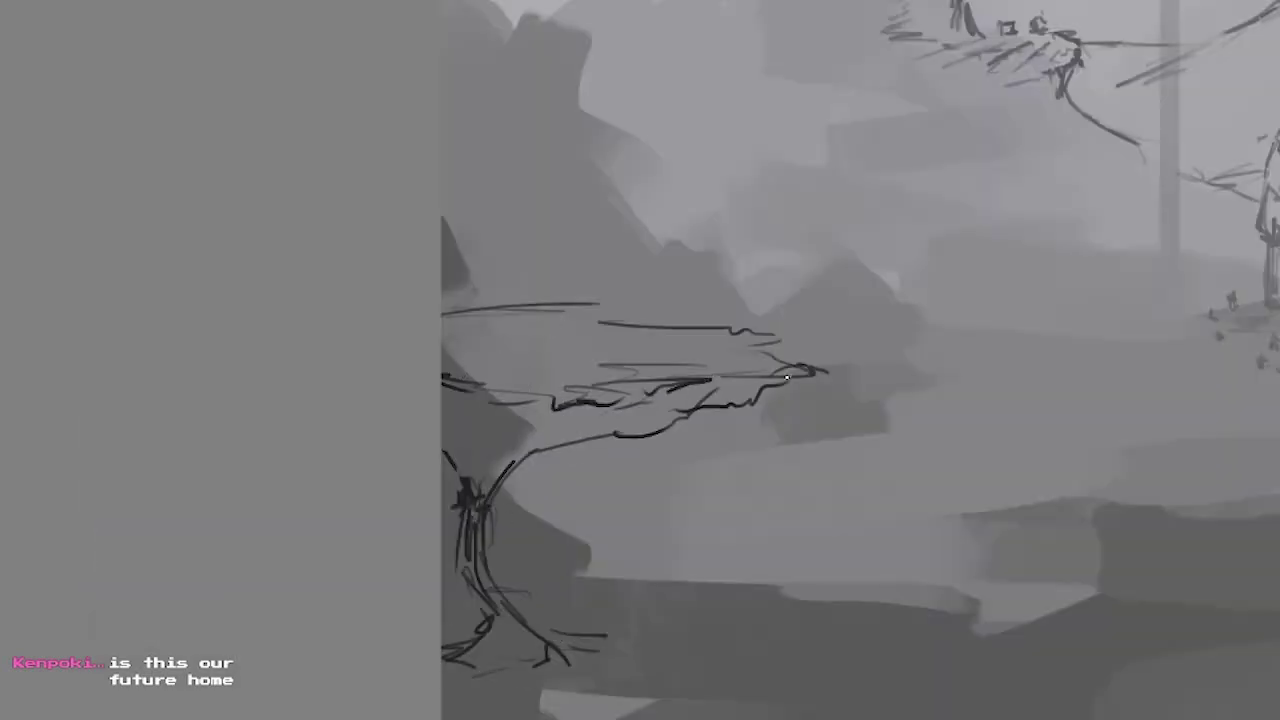
Fill out the tree with inner branches, an upper layer of foliage and grass around its roots.
{"action": "scroll", "coordinate": [503, 593], "scroll_direction": "down", "scroll_amount": 3}
{"action": "scroll", "coordinate": [624, 400], "scroll_direction": "up", "scroll_amount": 3}
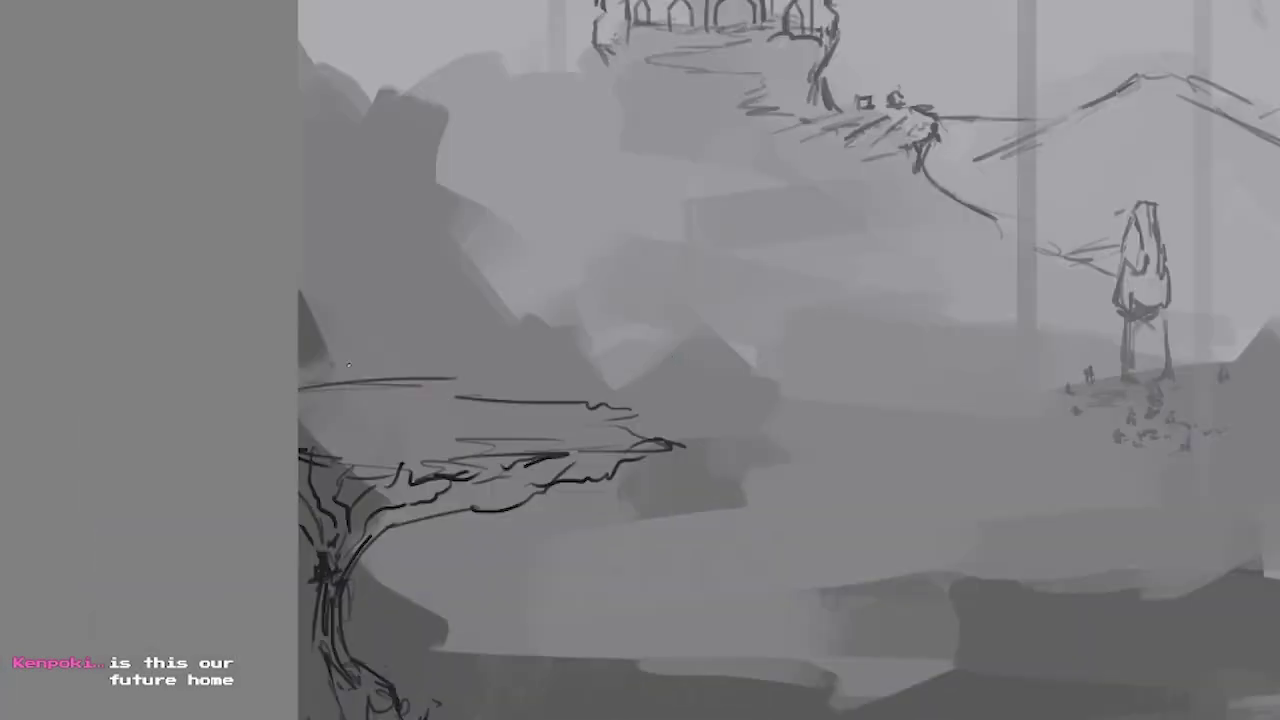
{"action": "scroll", "coordinate": [474, 390], "scroll_direction": "down", "scroll_amount": 2}
{"action": "scroll", "coordinate": [572, 481], "scroll_direction": "up", "scroll_amount": 2}
{"action": "scroll", "coordinate": [603, 431], "scroll_direction": "down", "scroll_amount": 2}
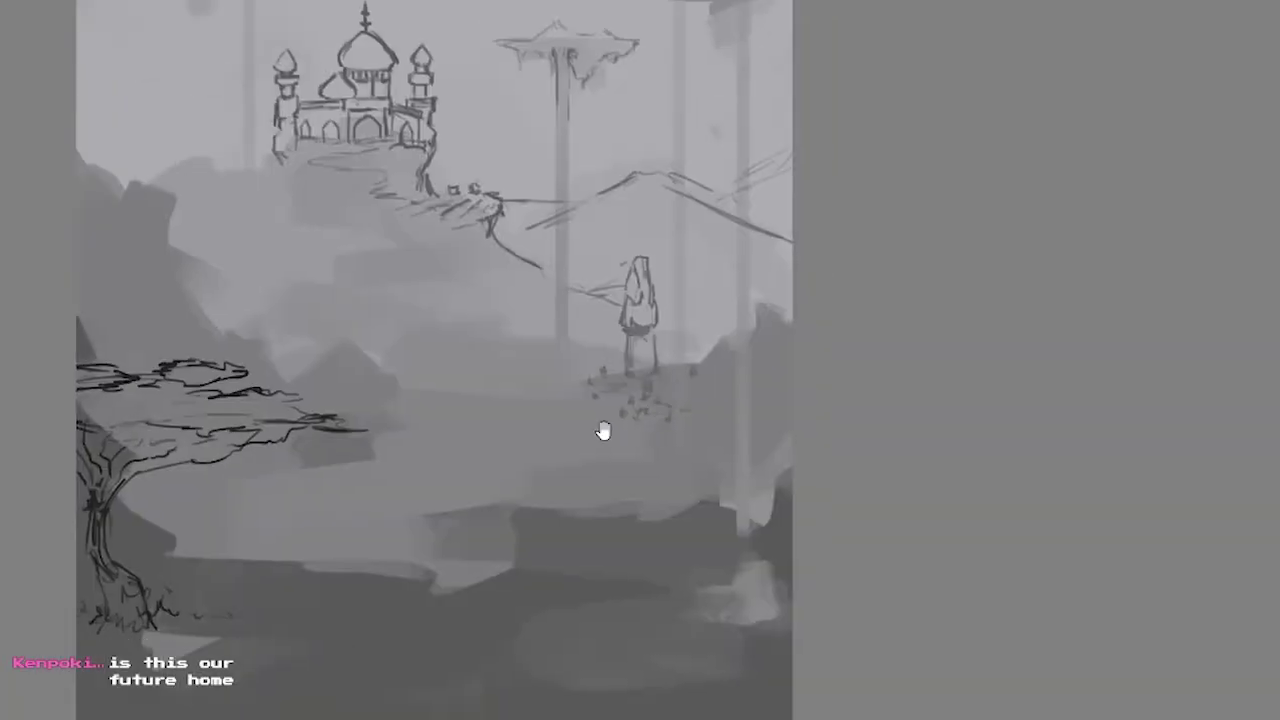
Sketch a small sailing boat behind the tall form and a rocky outcrop at the painting's right edge.
{"action": "scroll", "coordinate": [571, 443], "scroll_direction": "up", "scroll_amount": 1}
{"action": "scroll", "coordinate": [776, 472], "scroll_direction": "down", "scroll_amount": 1}
{"action": "scroll", "coordinate": [660, 515], "scroll_direction": "up", "scroll_amount": 3}
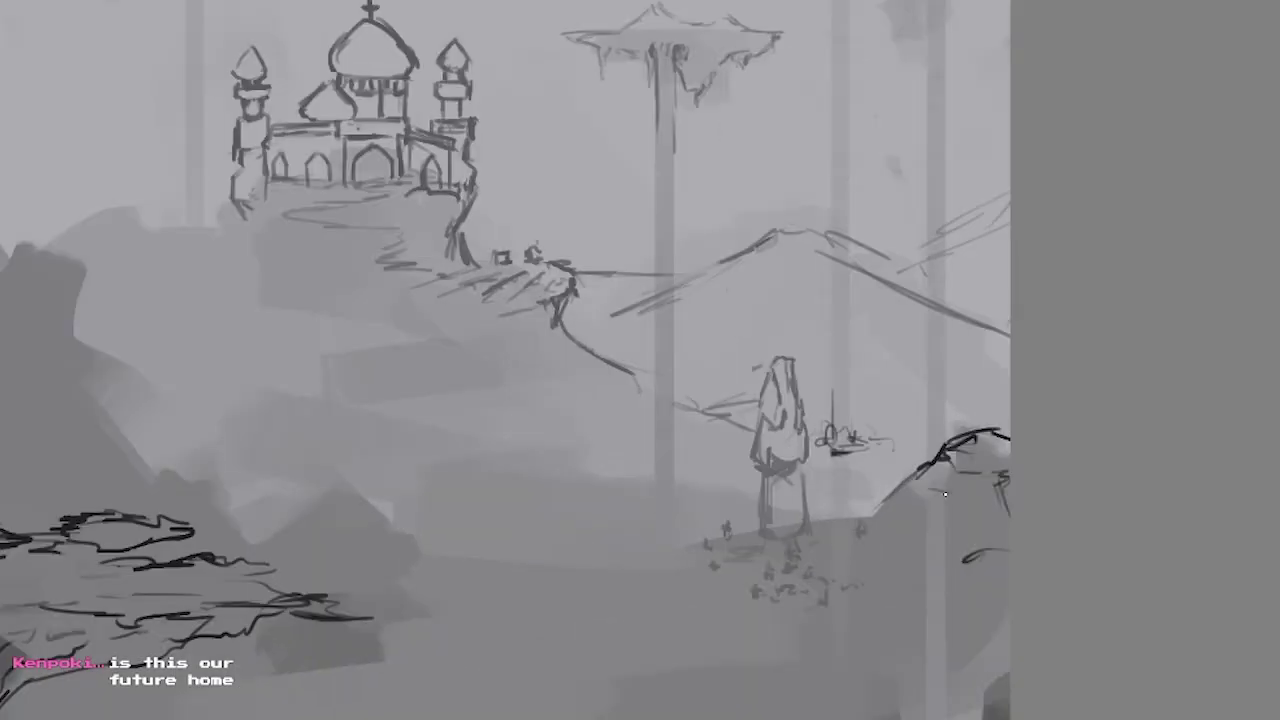
Draw a winding path down the hillside from the palace into the valley and extend the cliff's slope line.
{"action": "scroll", "coordinate": [660, 515], "scroll_direction": "down", "scroll_amount": 3}
{"action": "left_click_drag", "start_coordinate": [600, 447], "coordinate": [857, 540]}
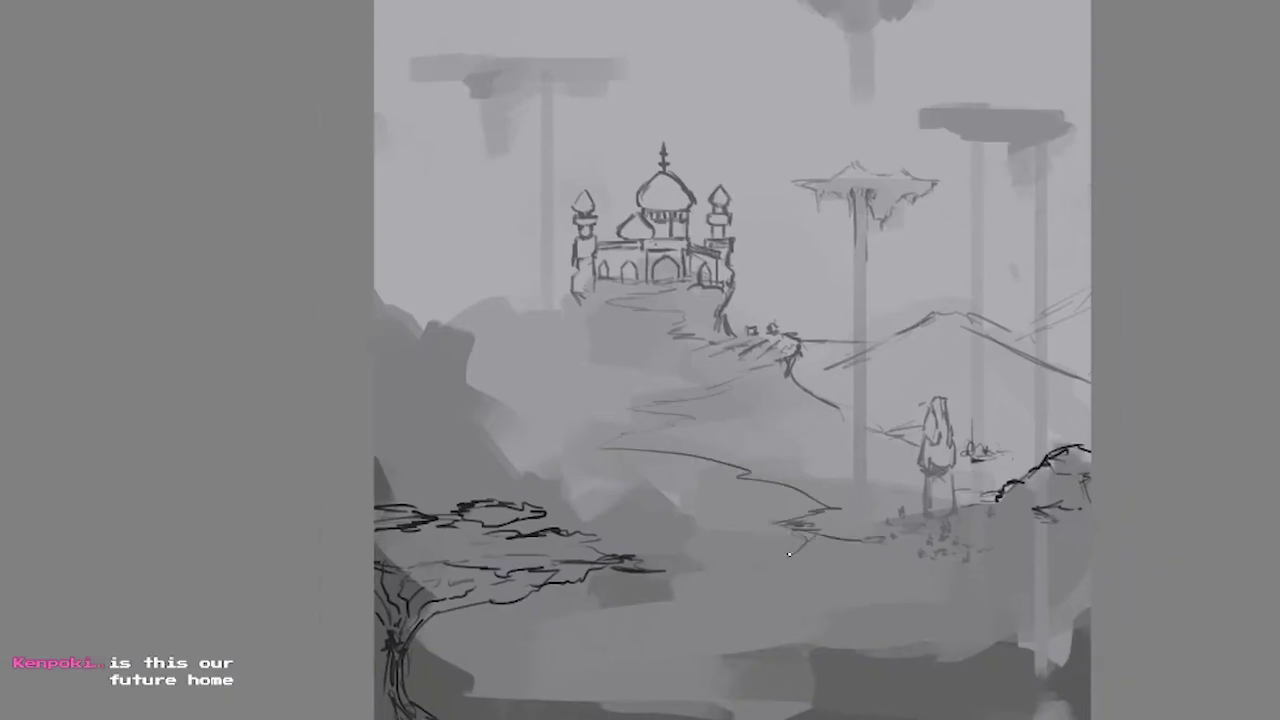
{"action": "left_click_drag", "start_coordinate": [836, 407], "coordinate": [878, 428]}
Strengthen the distant mountain's left slope and sketch the shoreline along its base.
{"action": "scroll", "coordinate": [966, 323], "scroll_direction": "down", "scroll_amount": 3}
{"action": "scroll", "coordinate": [801, 441], "scroll_direction": "up", "scroll_amount": 3}
{"action": "left_click_drag", "start_coordinate": [785, 457], "coordinate": [801, 441]}
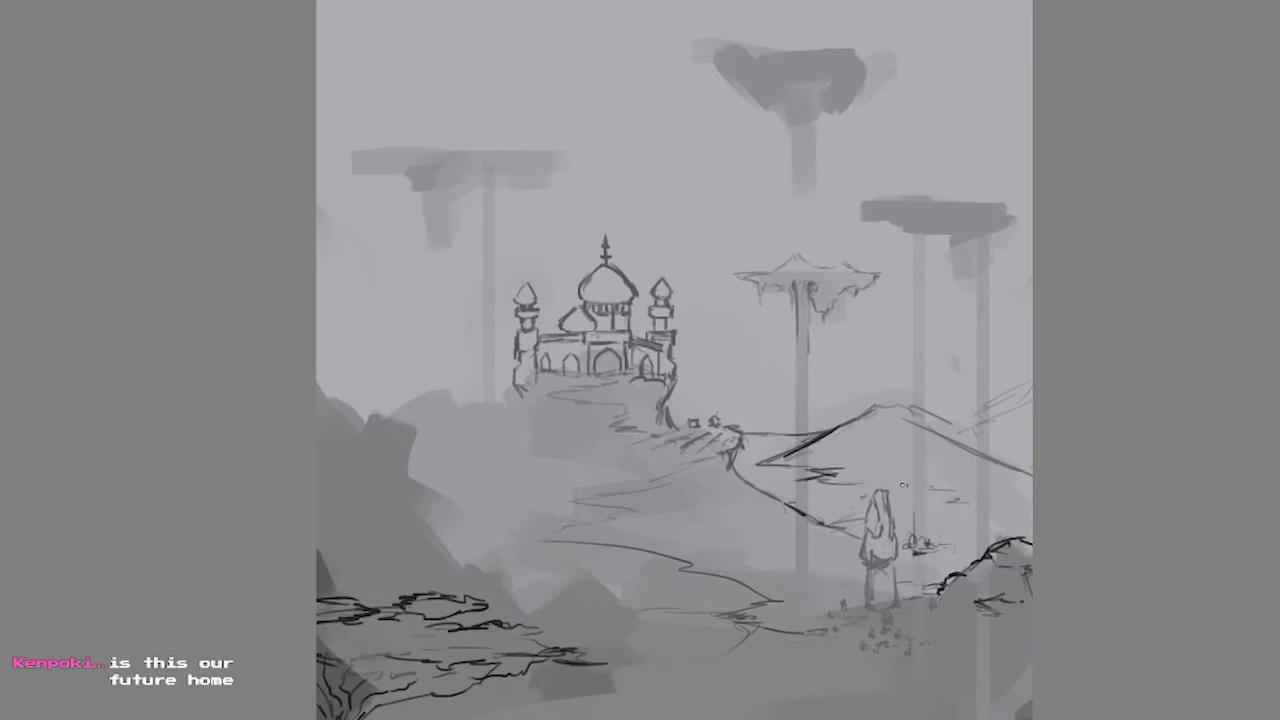
{"action": "scroll", "coordinate": [1010, 634], "scroll_direction": "down", "scroll_amount": 3}
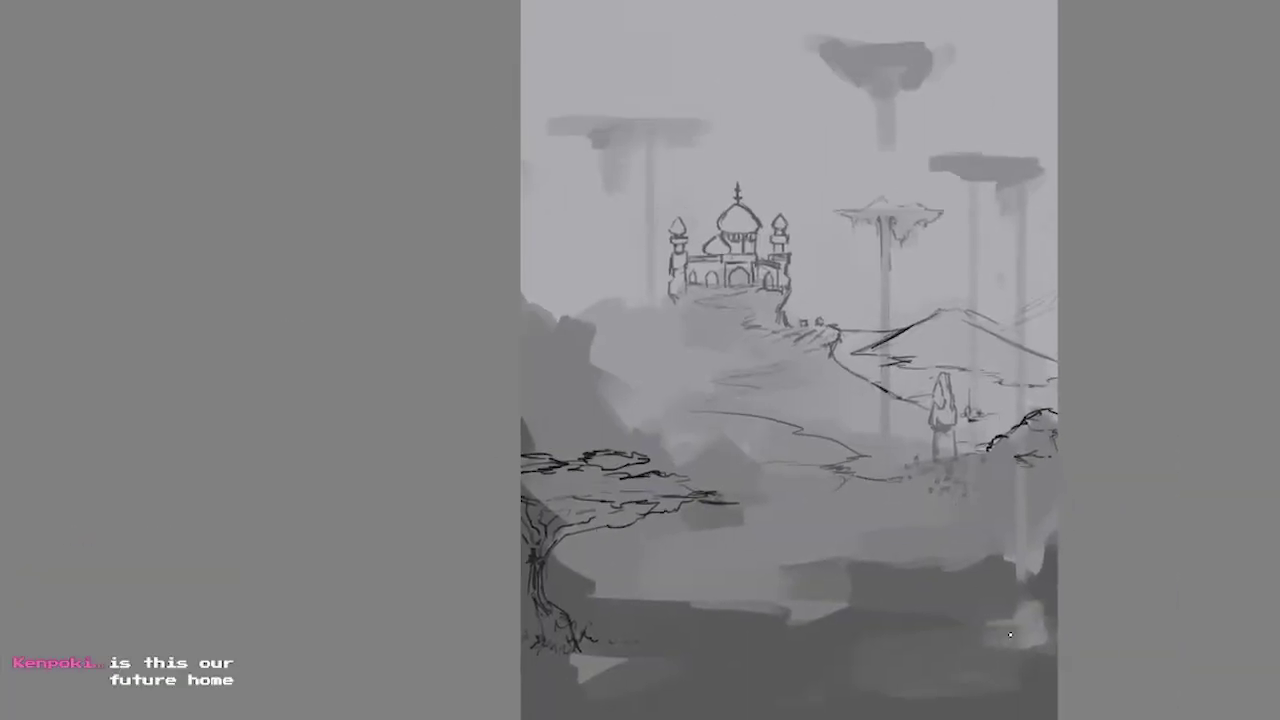
{"action": "scroll", "coordinate": [1010, 634], "scroll_direction": "up", "scroll_amount": 6}
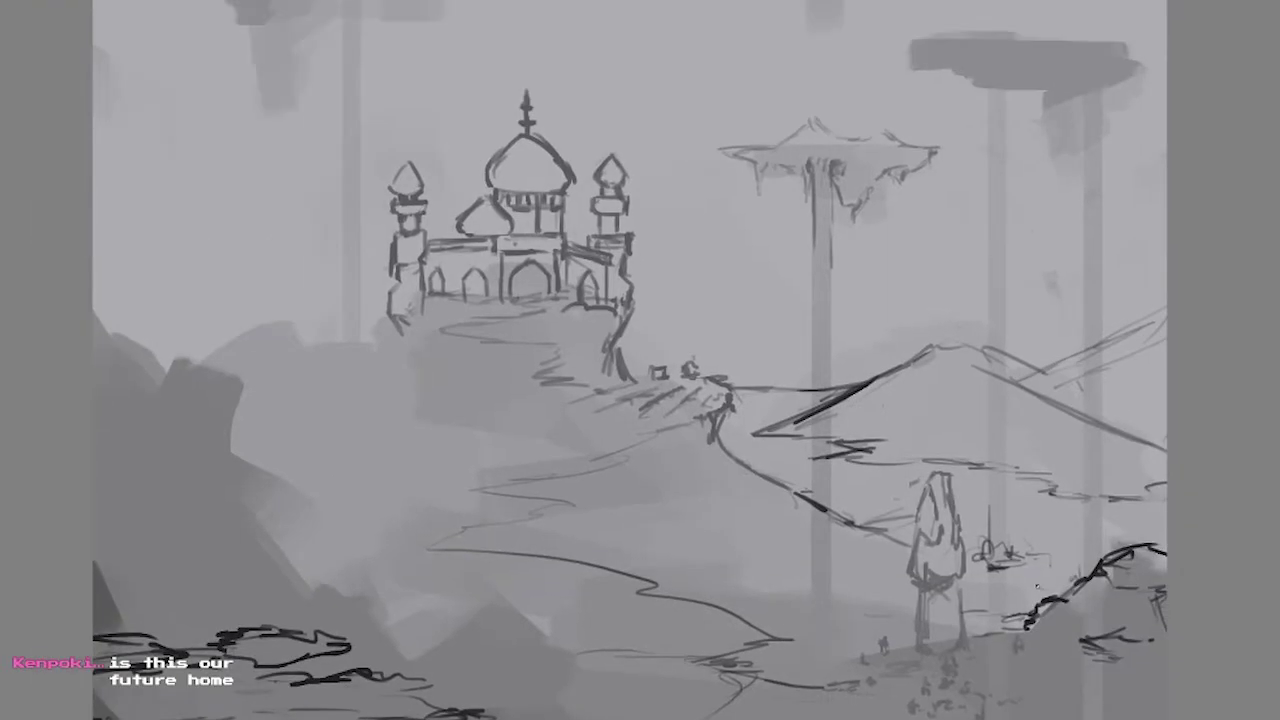
Outline the upper-left platform as a floating island with a low peak and a hanging, pointed rock underside.
{"action": "left_click_drag", "start_coordinate": [497, 345], "coordinate": [675, 326]}
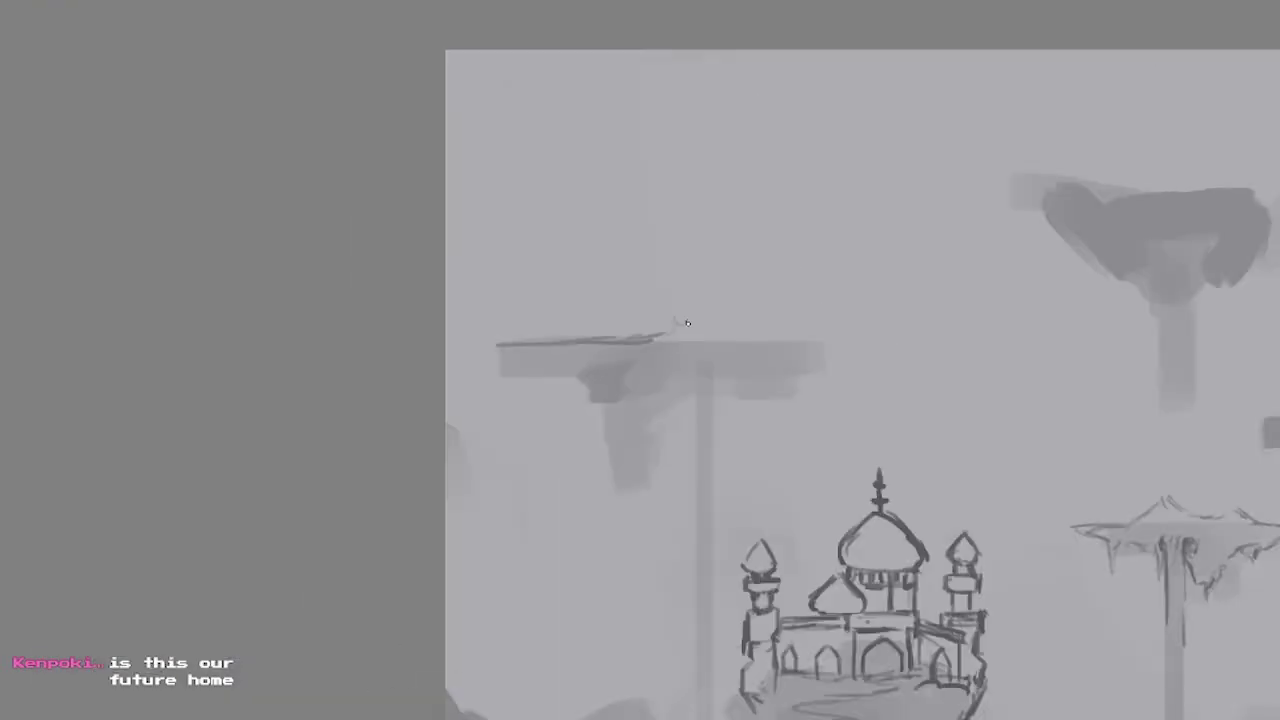
{"action": "scroll", "coordinate": [711, 437], "scroll_direction": "right", "scroll_amount": 6}
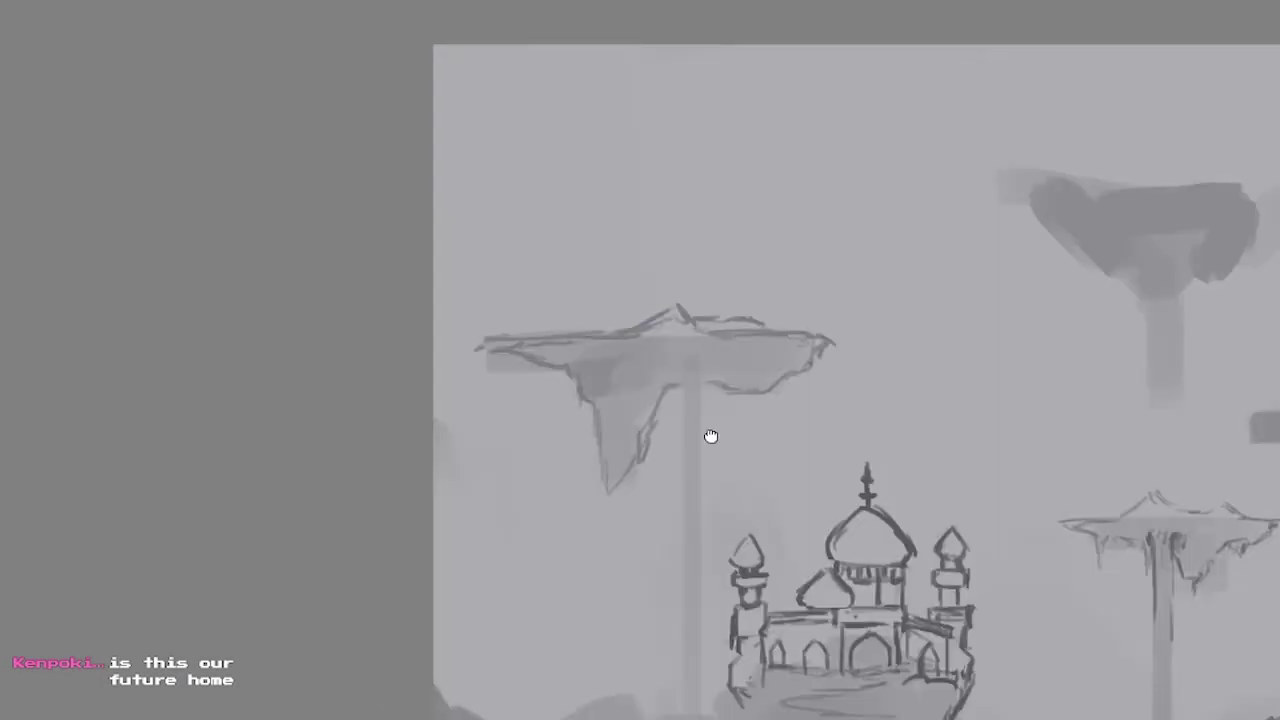
{"action": "scroll", "coordinate": [910, 312], "scroll_direction": "up", "scroll_amount": 3}
{"action": "scroll", "coordinate": [910, 312], "scroll_direction": "left", "scroll_amount": 3}
Sketch a small skyline of domes and a minaret on the right floating platform and outline its rocky underside.
{"action": "left_click_drag", "start_coordinate": [893, 390], "coordinate": [993, 372]}
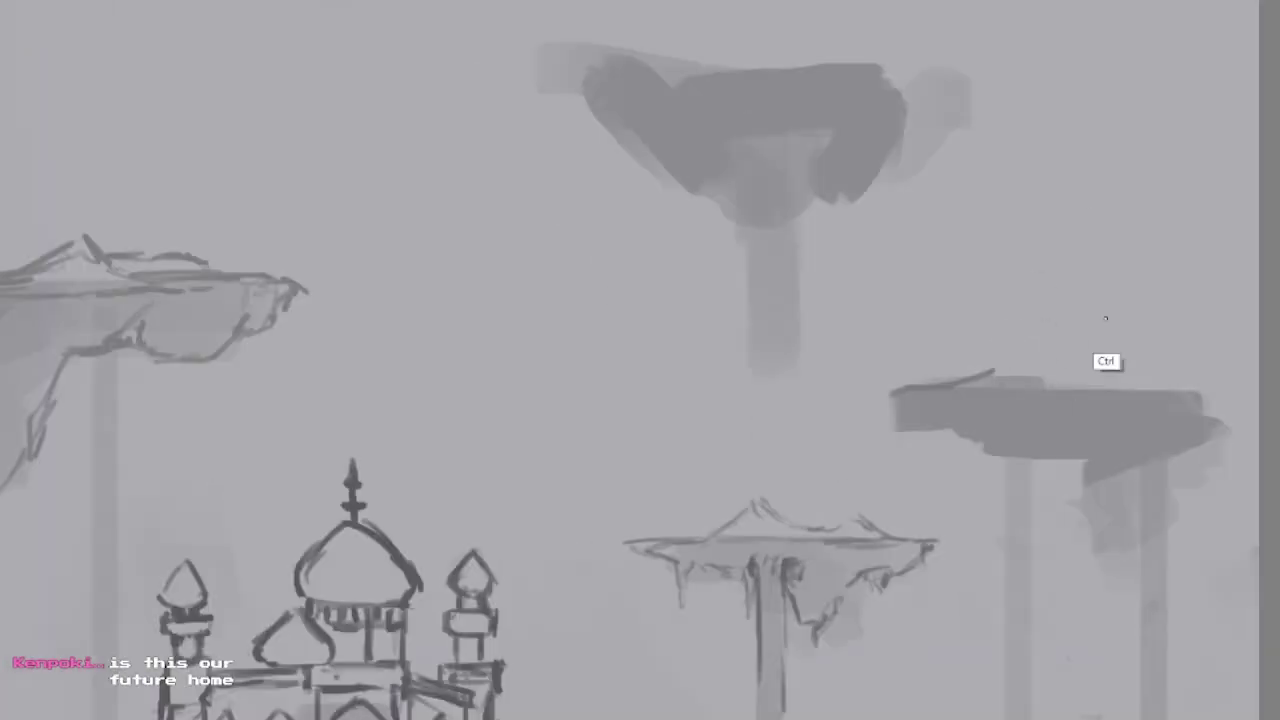
{"action": "scroll", "coordinate": [1055, 386], "scroll_direction": "right", "scroll_amount": 6}
{"action": "scroll", "coordinate": [1055, 386], "scroll_direction": "down", "scroll_amount": 2}
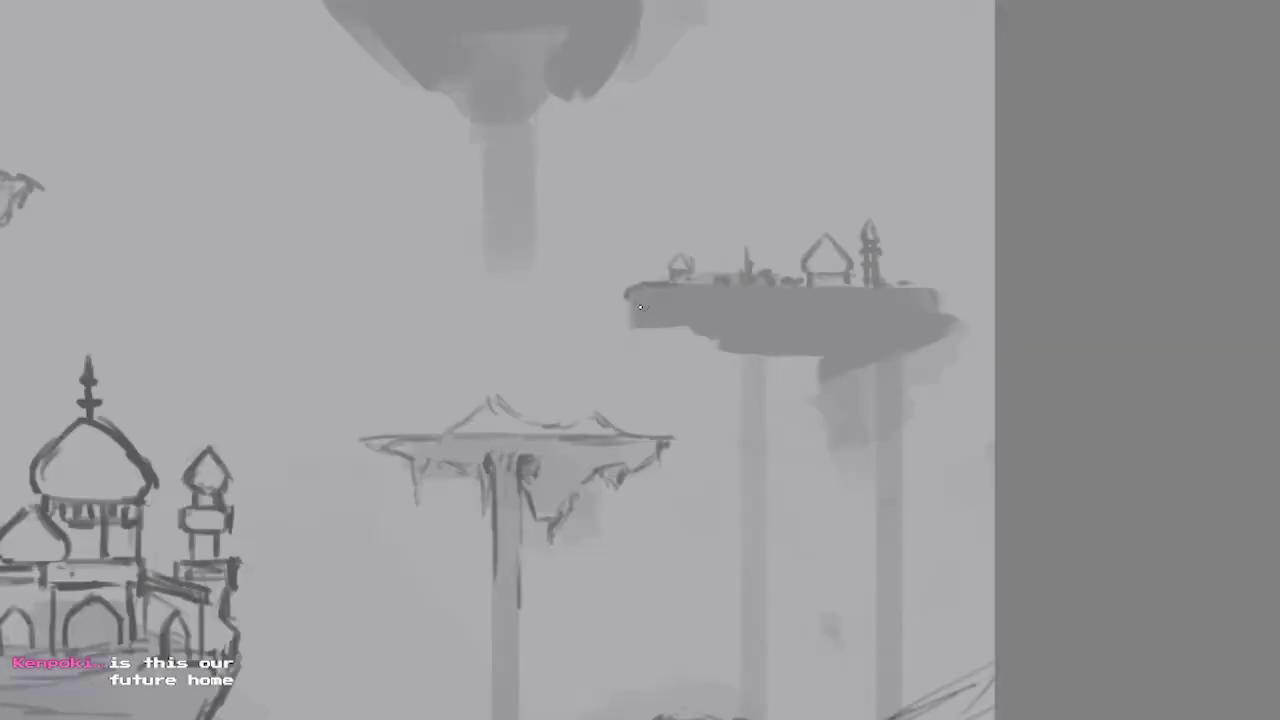
{"action": "scroll", "coordinate": [943, 303], "scroll_direction": "up", "scroll_amount": 2}
{"action": "scroll", "coordinate": [817, 389], "scroll_direction": "left", "scroll_amount": 3}
{"action": "scroll", "coordinate": [991, 249], "scroll_direction": "down", "scroll_amount": 5}
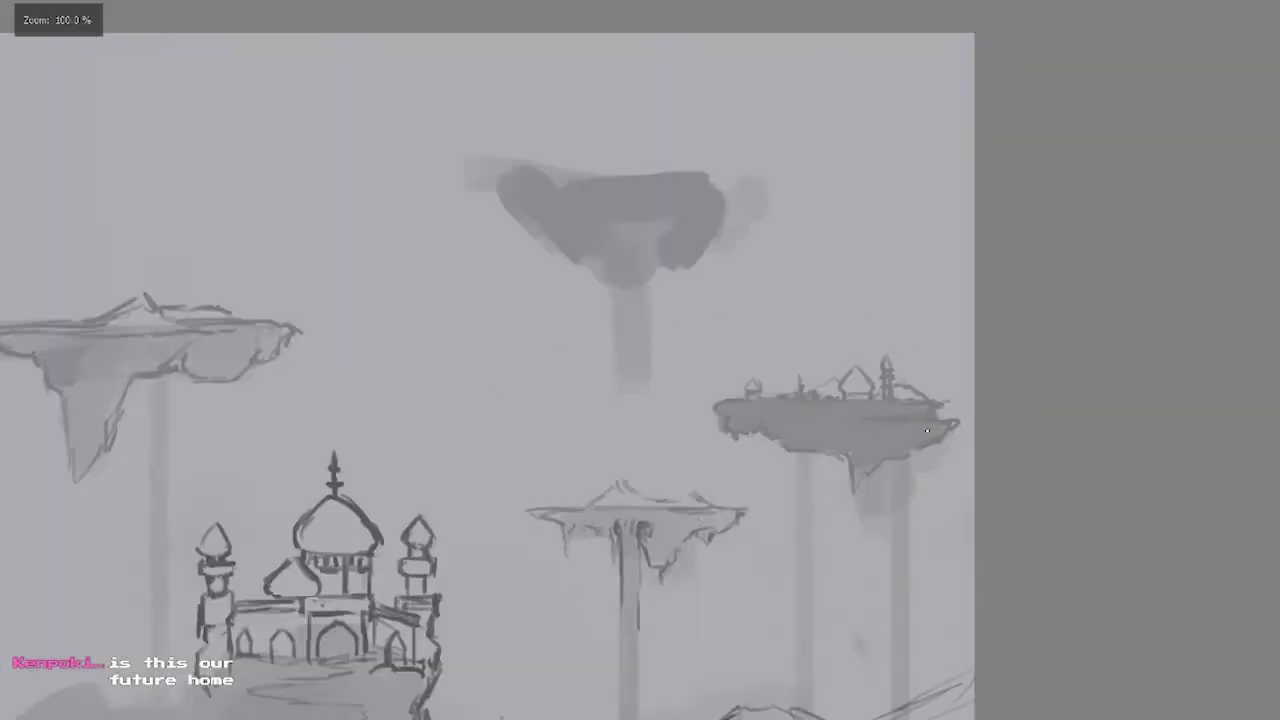
Sketch a standing rock slab and clumps of leafy foliage on the left hillside.
{"action": "scroll", "coordinate": [942, 517], "scroll_direction": "up", "scroll_amount": 3}
{"action": "scroll", "coordinate": [729, 333], "scroll_direction": "down", "scroll_amount": 3}
{"action": "scroll", "coordinate": [729, 333], "scroll_direction": "left", "scroll_amount": 4}
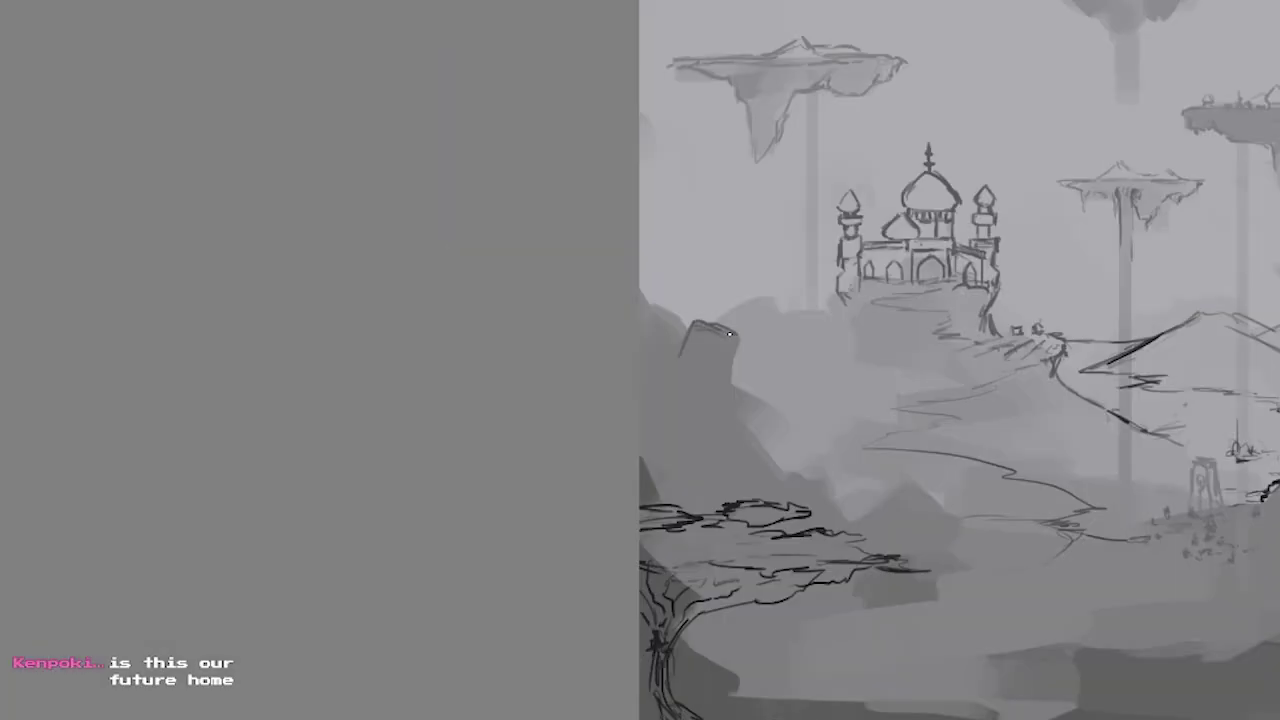
{"action": "scroll", "coordinate": [809, 479], "scroll_direction": "down", "scroll_amount": 3}
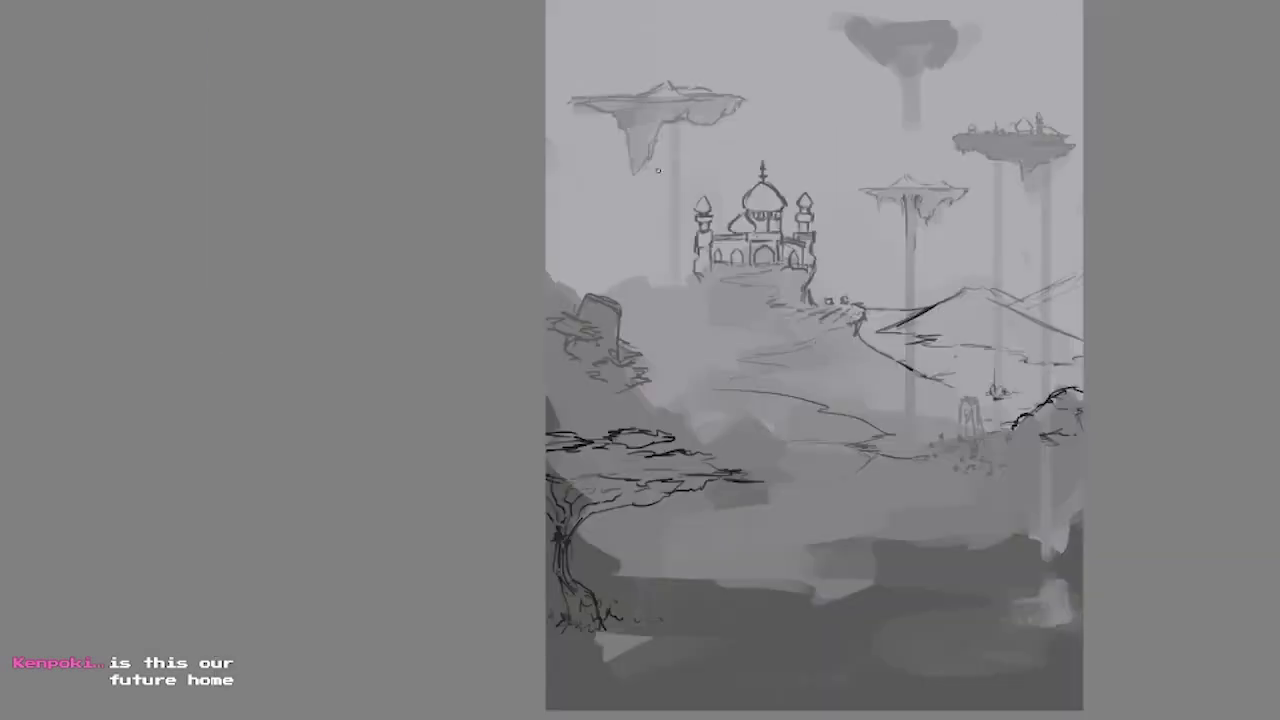
Save the painting and outline the topmost floating island with a wide rim, tapering rocky underside and hanging spike.
{"action": "key", "text": "ctrl+s"}
{"action": "key", "text": "Return"}
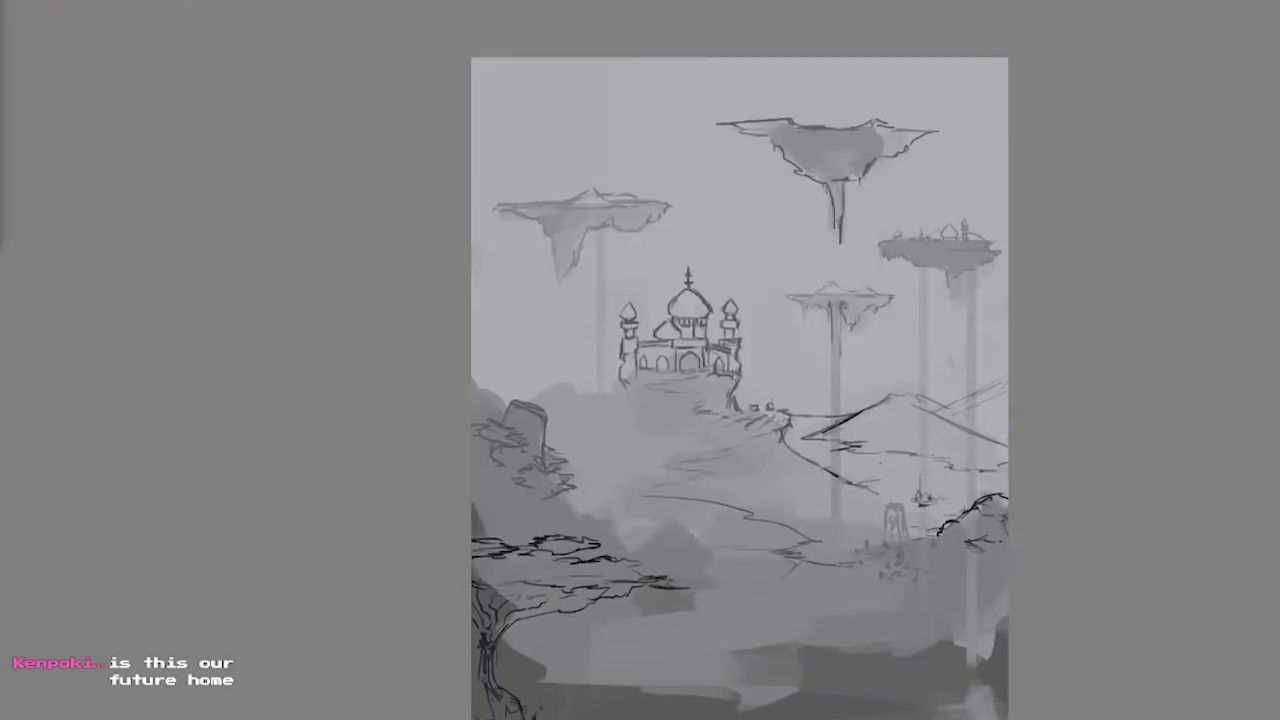
{"action": "scroll", "coordinate": [575, 377], "scroll_direction": "up", "scroll_amount": 2}
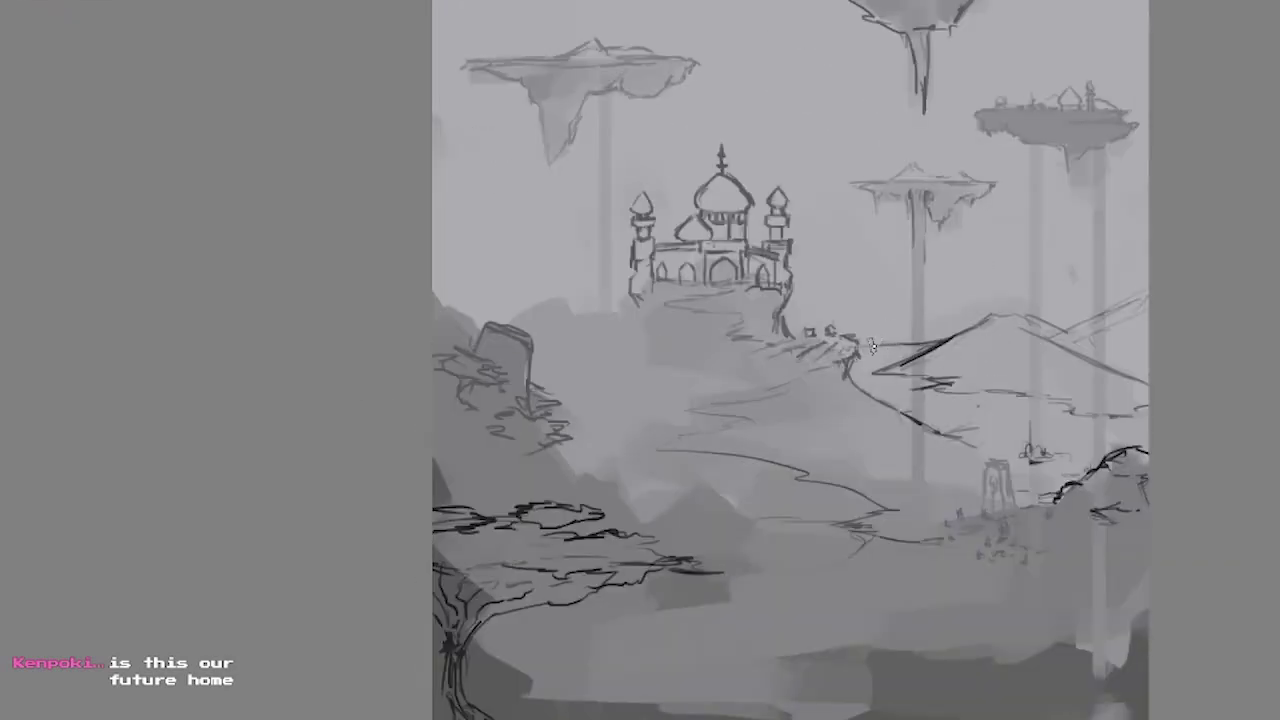
Draw the left slope of the palace hill down to its base and the horizon line behind it.
{"action": "scroll", "coordinate": [614, 329], "scroll_direction": "up", "scroll_amount": 4}
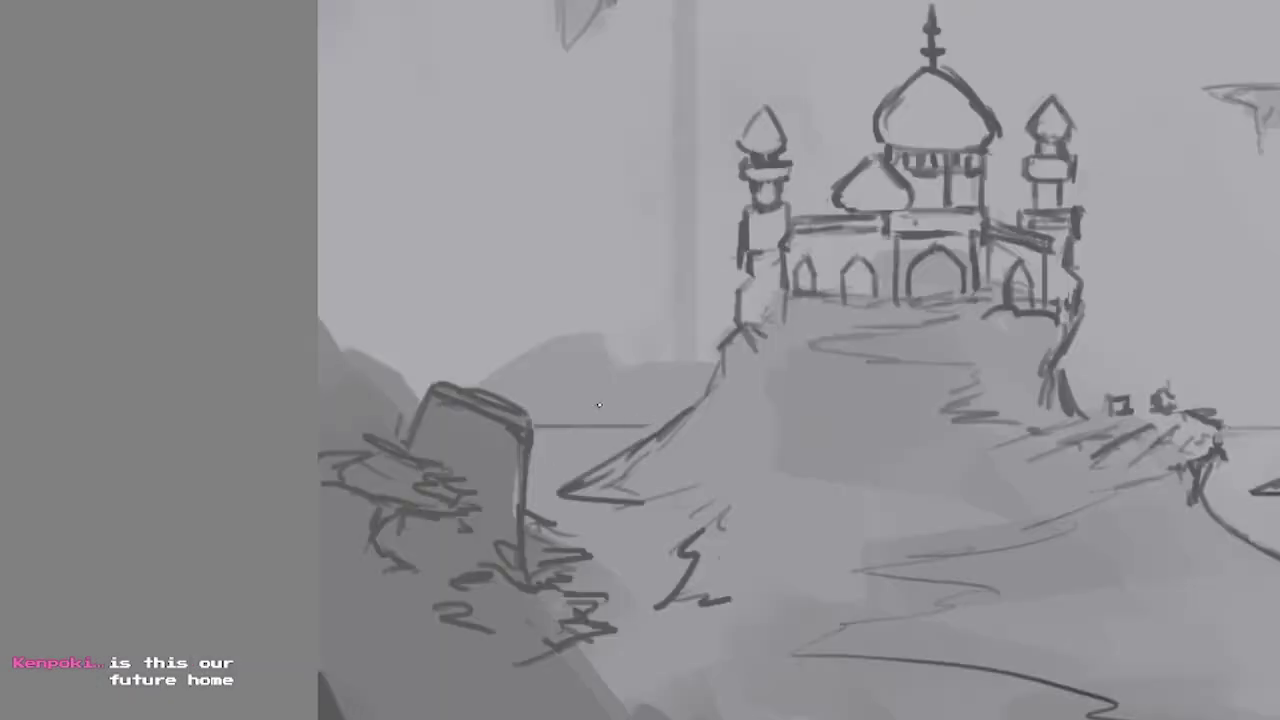
{"action": "scroll", "coordinate": [598, 404], "scroll_direction": "down", "scroll_amount": 2}
{"action": "left_click_drag", "start_coordinate": [598, 404], "coordinate": [998, 420]}
{"action": "scroll", "coordinate": [640, 360], "scroll_direction": "down", "scroll_amount": 4}
Add tiny trees and inner rock folds to the topmost floating island and sketch low distant hills along the horizon.
{"action": "scroll", "coordinate": [491, 249], "scroll_direction": "up", "scroll_amount": 6}
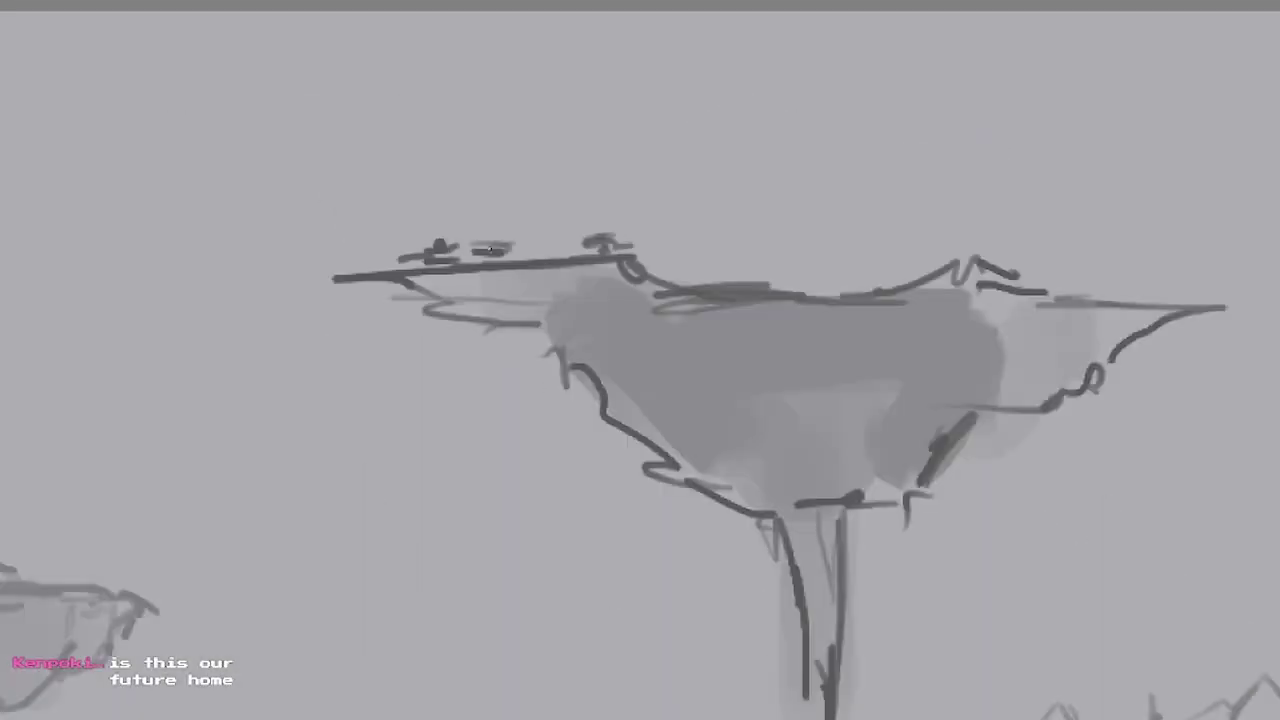
{"action": "scroll", "coordinate": [489, 251], "scroll_direction": "down", "scroll_amount": 6}
{"action": "scroll", "coordinate": [712, 415], "scroll_direction": "up", "scroll_amount": 4}
{"action": "scroll", "coordinate": [712, 415], "scroll_direction": "down", "scroll_amount": 1}
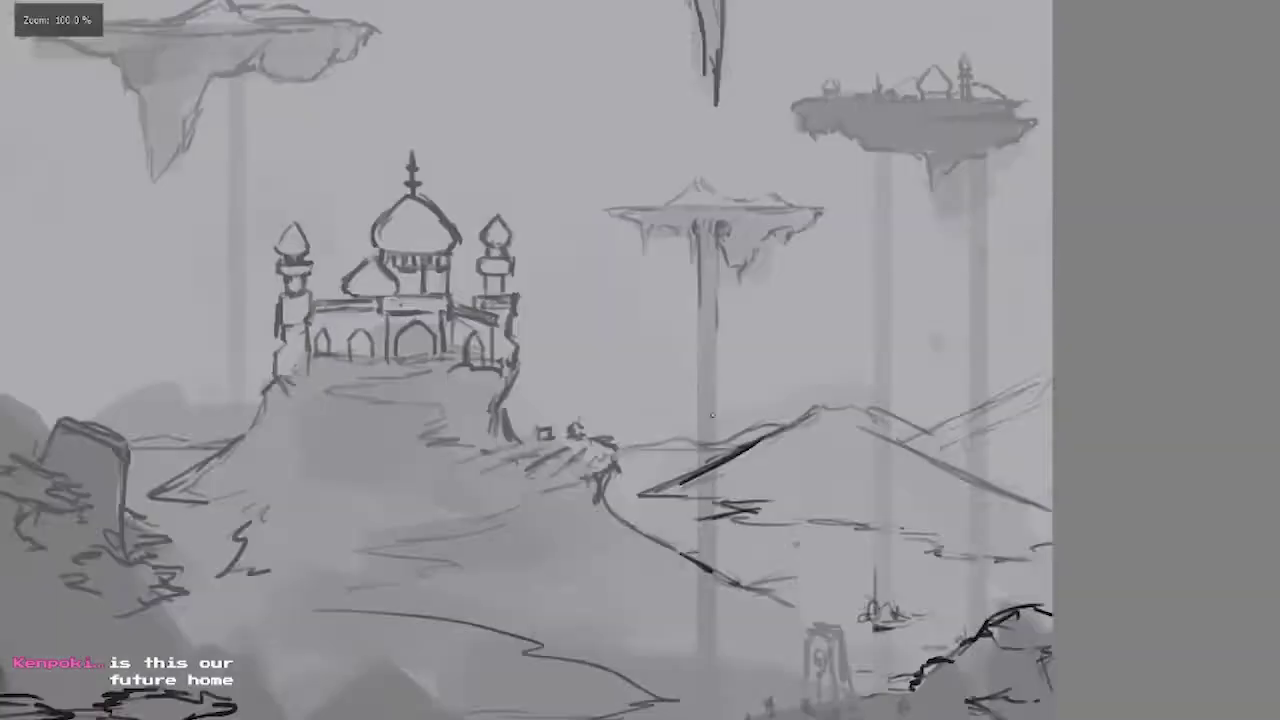
{"action": "scroll", "coordinate": [712, 415], "scroll_direction": "up", "scroll_amount": 4}
{"action": "scroll", "coordinate": [811, 230], "scroll_direction": "down", "scroll_amount": 4}
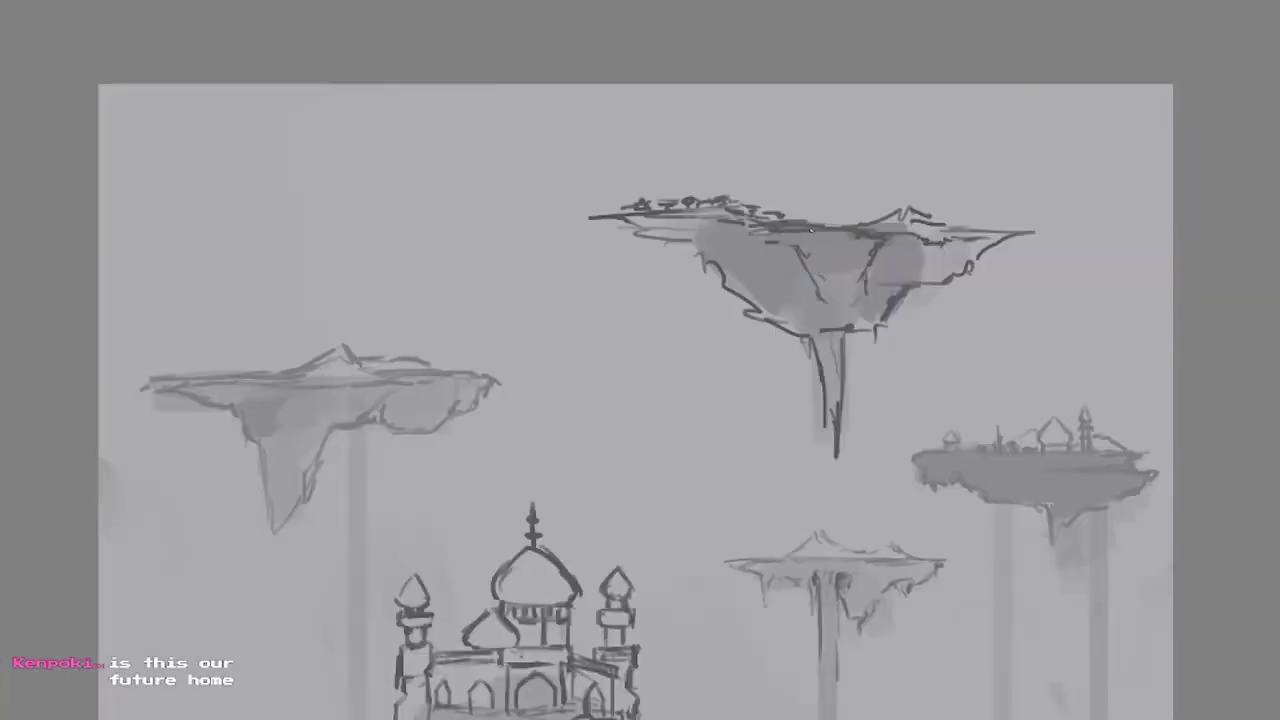
Block in a dark hooded figure in the right foreground and outline its hood, cloak and windblown scarf.
{"action": "scroll", "coordinate": [811, 230], "scroll_direction": "down", "scroll_amount": 2}
{"action": "scroll", "coordinate": [557, 634], "scroll_direction": "down", "scroll_amount": 2}
{"action": "scroll", "coordinate": [1213, 362], "scroll_direction": "up", "scroll_amount": 4}
{"action": "key", "text": "Tab"}
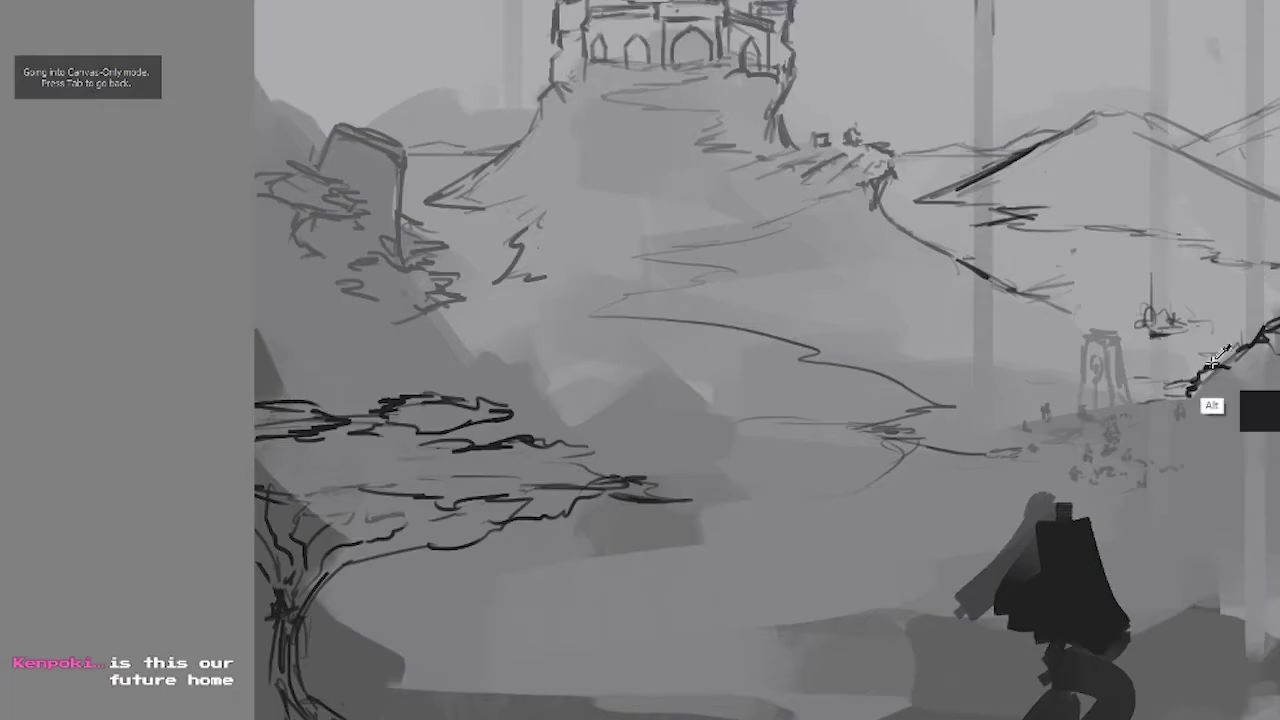
{"action": "left_click_drag", "start_coordinate": [1213, 362], "coordinate": [1225, 202]}
{"action": "scroll", "coordinate": [1045, 462], "scroll_direction": "down", "scroll_amount": 4}
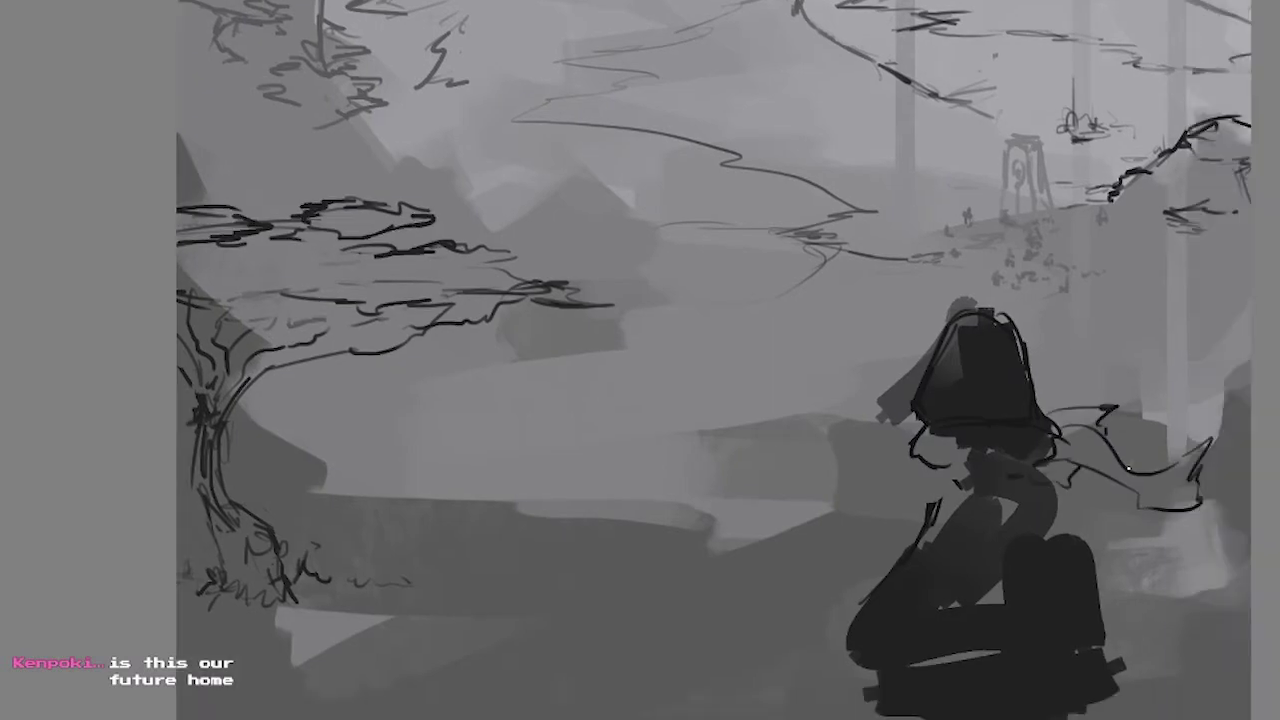
Sketch a tall staff with a branching head beside the hooded figure and draw the cloak's fluttering hem.
{"action": "scroll", "coordinate": [843, 660], "scroll_direction": "up", "scroll_amount": 2}
{"action": "scroll", "coordinate": [1145, 600], "scroll_direction": "up", "scroll_amount": 2}
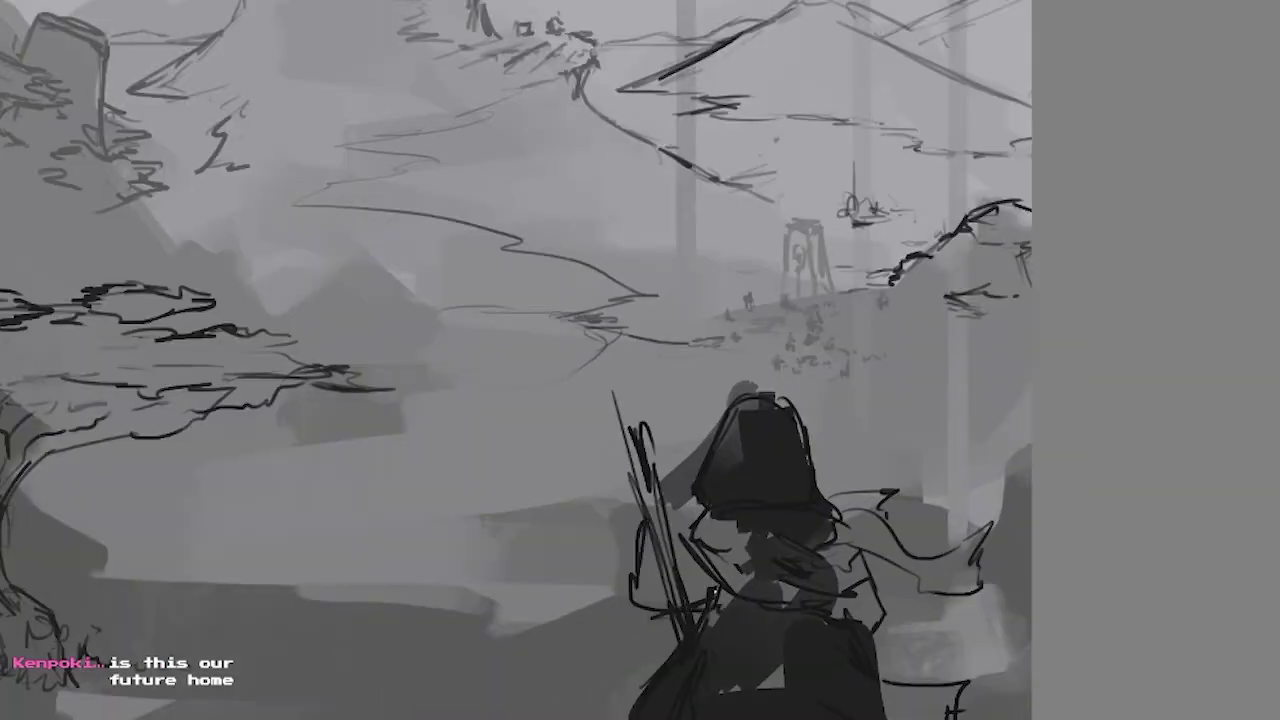
{"action": "scroll", "coordinate": [755, 590], "scroll_direction": "down", "scroll_amount": 2}
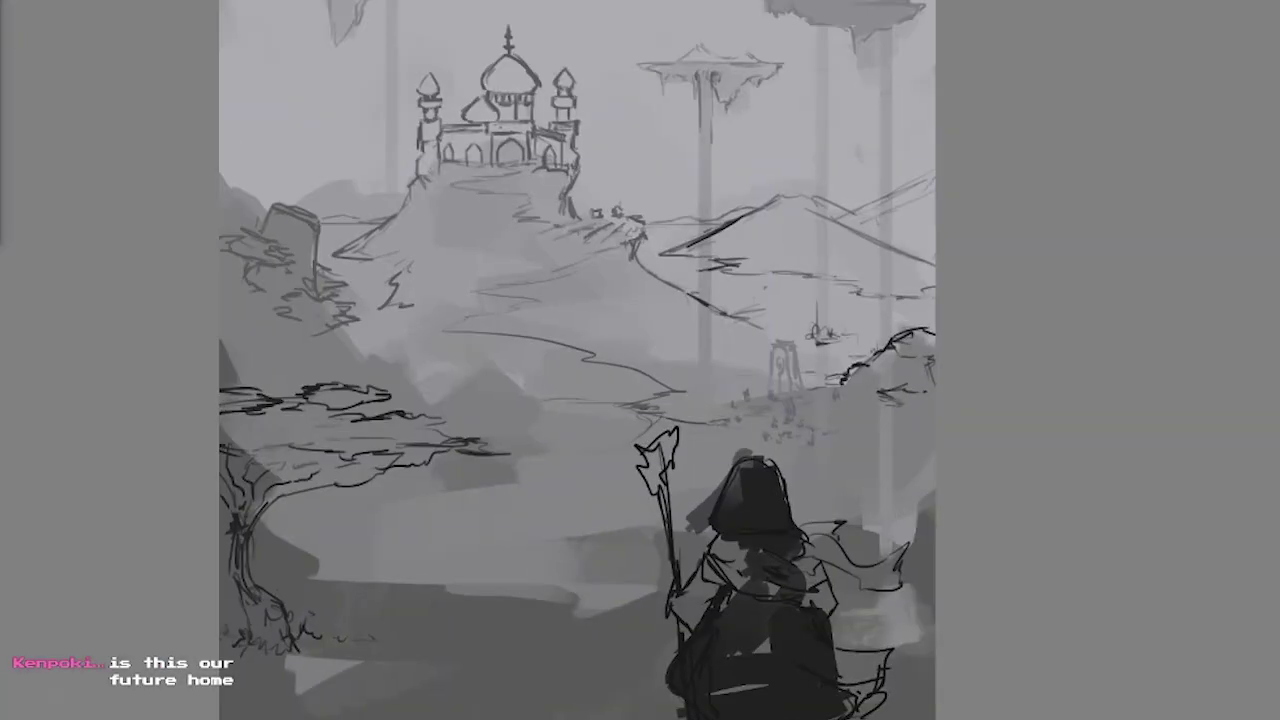
{"action": "left_click_drag", "start_coordinate": [648, 446], "coordinate": [688, 418]}
{"action": "scroll", "coordinate": [731, 440], "scroll_direction": "down", "scroll_amount": 5}
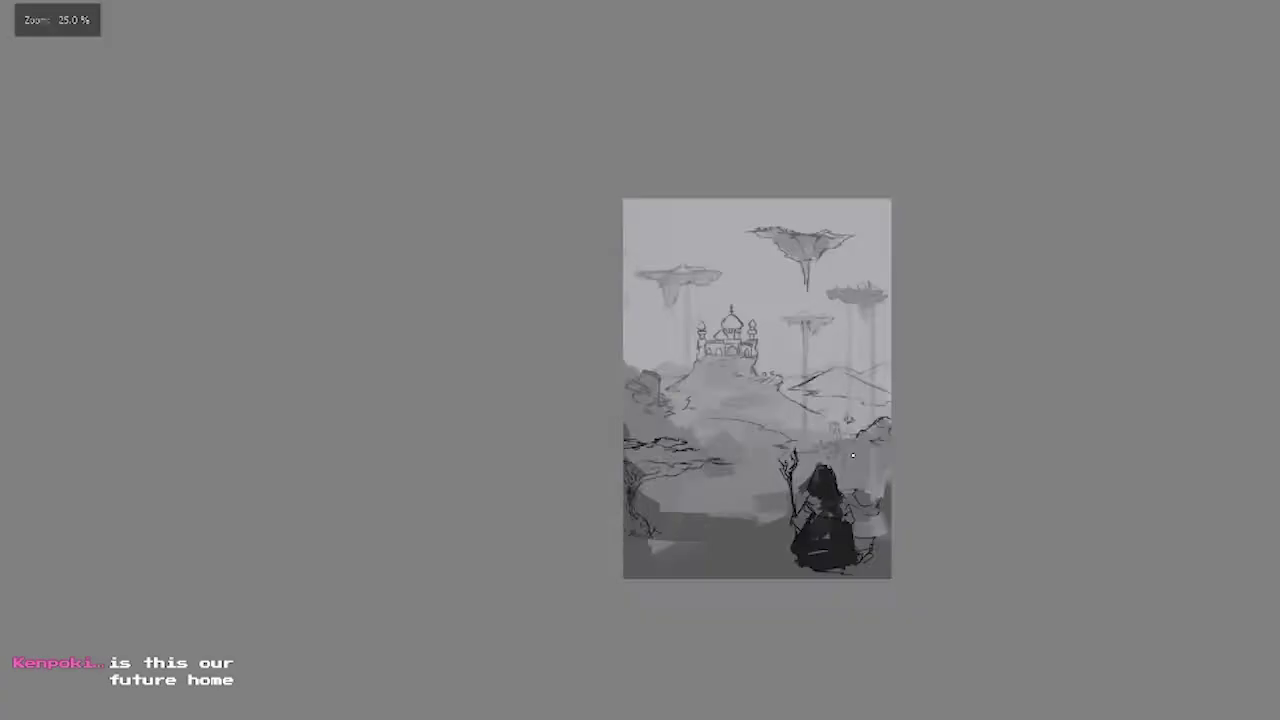
Extend the foreground tree's canopy with more leaf lines and redraw its trunk.
{"action": "scroll", "coordinate": [731, 440], "scroll_direction": "up", "scroll_amount": 6}
{"action": "left_click_drag", "start_coordinate": [540, 490], "coordinate": [456, 497]}
{"action": "scroll", "coordinate": [446, 494], "scroll_direction": "down", "scroll_amount": 3}
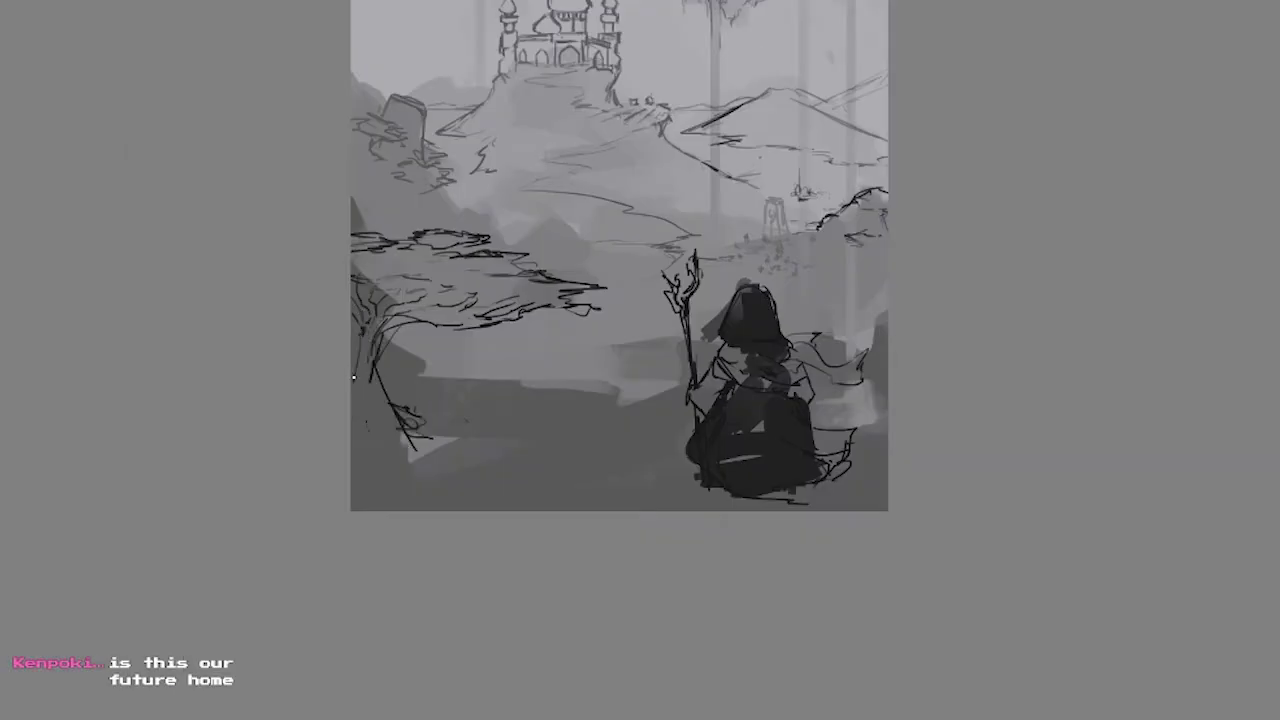
Sketch a rocky ledge, rounded boulders and loose ground lines across the foreground around the tree and figure.
{"action": "left_click_drag", "start_coordinate": [480, 385], "coordinate": [635, 390]}
{"action": "mouse_move", "coordinate": [550, 325]}
{"action": "left_mouse_down"}
{"action": "mouse_move", "coordinate": [500, 371]}
{"action": "mouse_move", "coordinate": [514, 405]}
{"action": "left_mouse_up"}
{"action": "left_click_drag", "start_coordinate": [640, 465], "coordinate": [555, 525]}
{"action": "left_click_drag", "start_coordinate": [552, 469], "coordinate": [546, 509]}
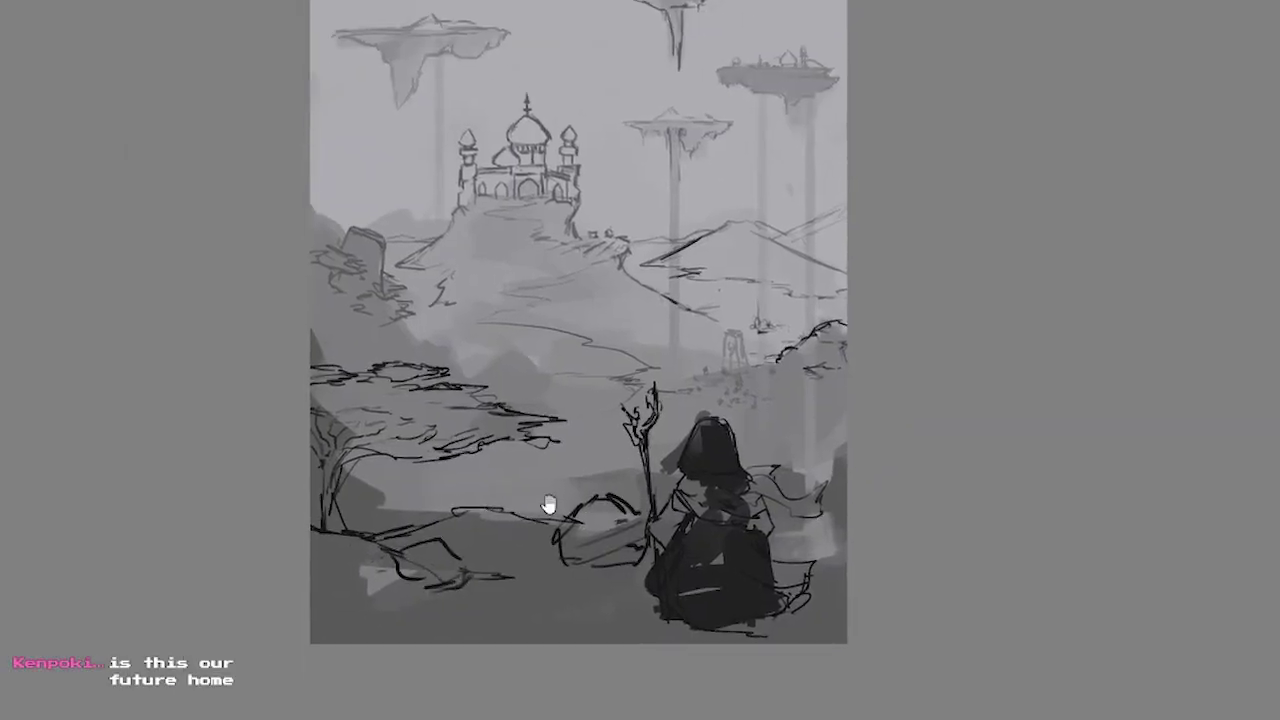
{"action": "left_click_drag", "start_coordinate": [490, 540], "coordinate": [552, 500]}
{"action": "left_click_drag", "start_coordinate": [505, 610], "coordinate": [845, 630]}
{"action": "scroll", "coordinate": [617, 351], "scroll_direction": "down", "scroll_amount": 5}
{"action": "scroll", "coordinate": [617, 351], "scroll_direction": "up", "scroll_amount": 8}
{"action": "scroll", "coordinate": [700, 400], "scroll_direction": "down", "scroll_amount": 6}
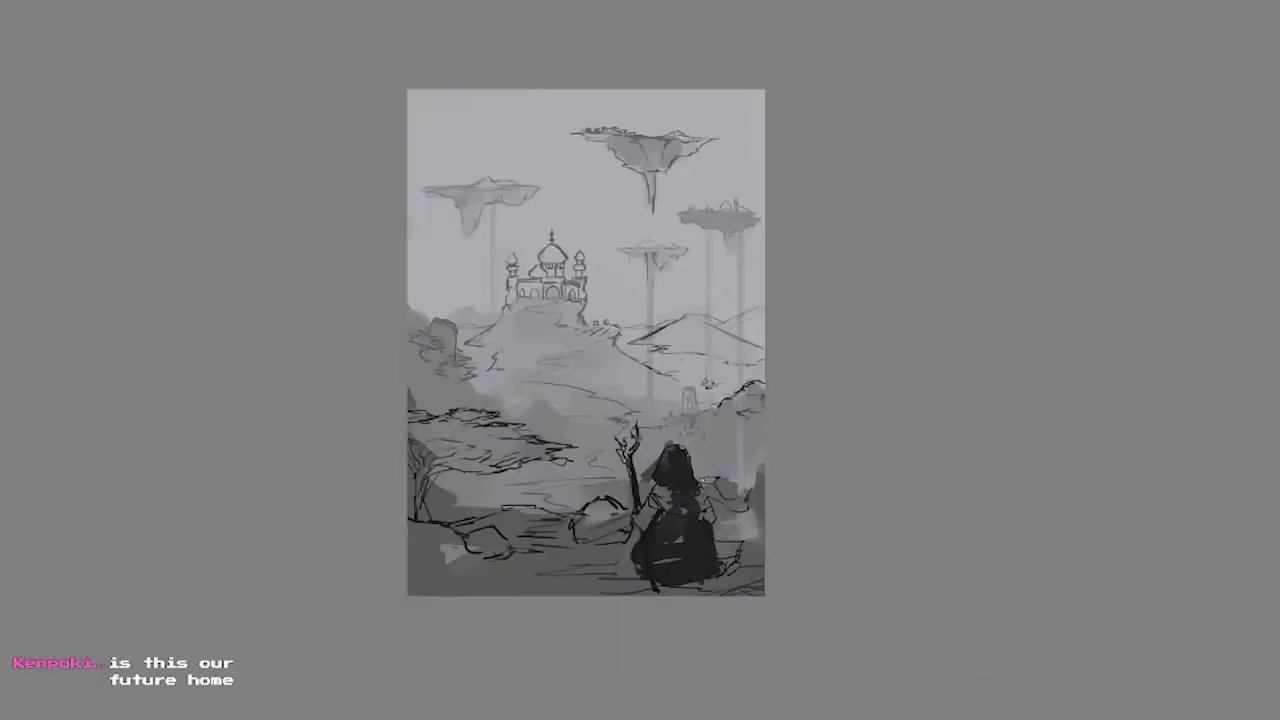
Sketch a small cluster of spires at the foot of the hill slope and redraw the stone tower below it.
{"action": "scroll", "coordinate": [1040, 405], "scroll_direction": "up", "scroll_amount": 4}
{"action": "left_click_drag", "start_coordinate": [828, 370], "coordinate": [800, 392]}
{"action": "scroll", "coordinate": [820, 378], "scroll_direction": "up", "scroll_amount": 4}
{"action": "scroll", "coordinate": [820, 378], "scroll_direction": "down", "scroll_amount": 2}
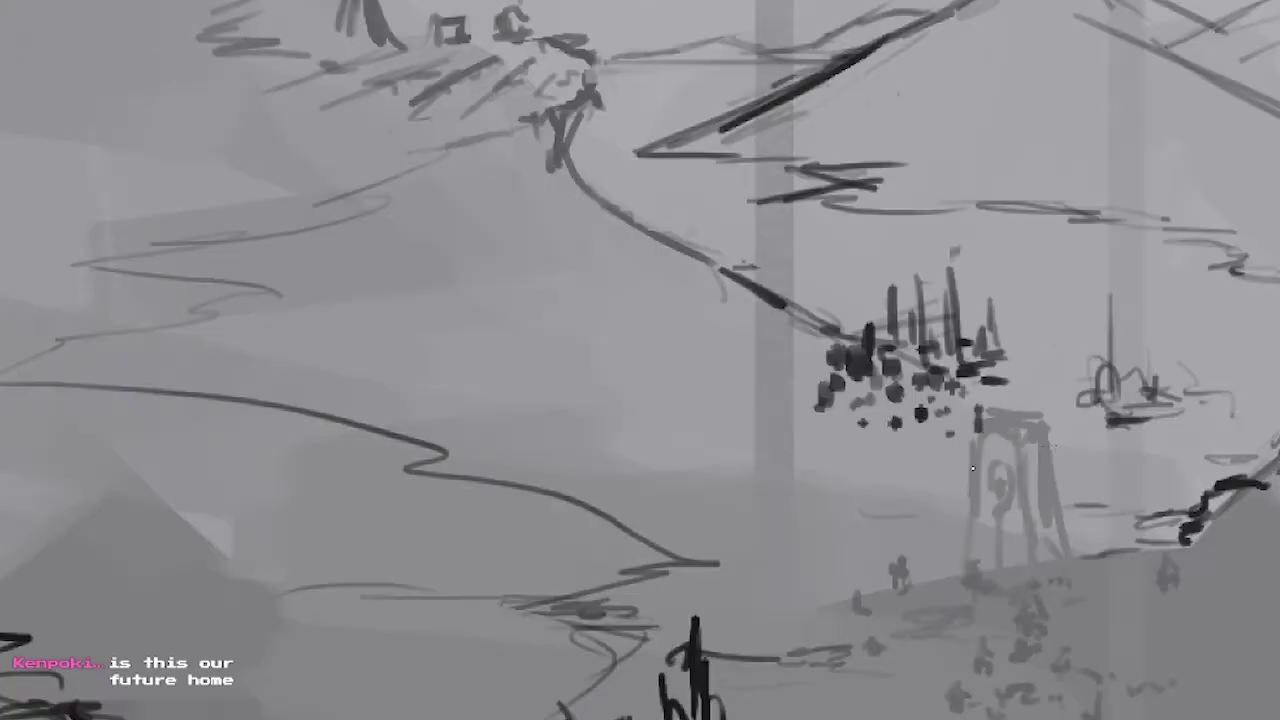
{"action": "scroll", "coordinate": [840, 380], "scroll_direction": "up", "scroll_amount": 1}
{"action": "scroll", "coordinate": [640, 360], "scroll_direction": "down", "scroll_amount": 5}
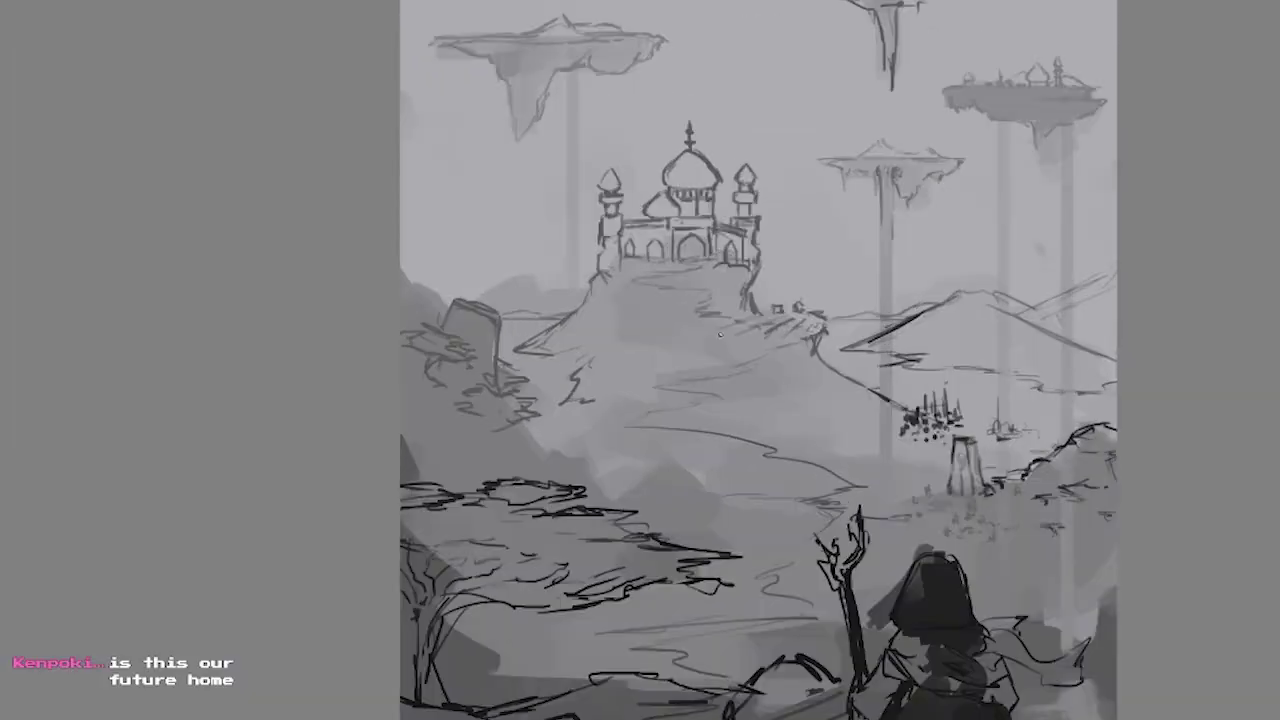
Extend the leafy foliage lines down the left hillside toward the foreground tree.
{"action": "scroll", "coordinate": [573, 297], "scroll_direction": "up", "scroll_amount": 5}
{"action": "scroll", "coordinate": [439, 598], "scroll_direction": "down", "scroll_amount": 4}
{"action": "scroll", "coordinate": [600, 400], "scroll_direction": "up", "scroll_amount": 1}
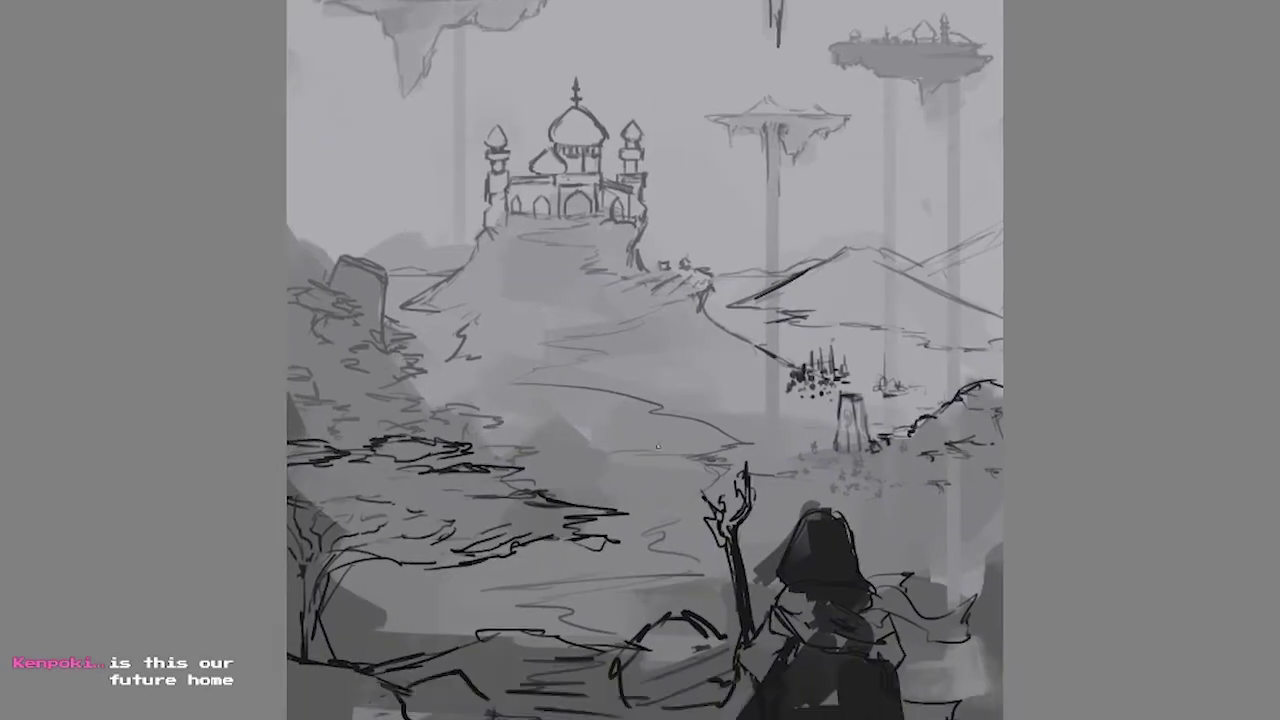
Fill the foreground tree's canopy and the left hillside foliage with darker grey tones.
{"action": "key", "text": "Tab"}
{"action": "key", "text": "Tab"}
{"action": "mouse_move", "coordinate": [288, 507]}
{"action": "left_mouse_down"}
{"action": "mouse_move", "coordinate": [376, 426]}
{"action": "mouse_move", "coordinate": [244, 313]}
{"action": "mouse_move", "coordinate": [290, 370]}
{"action": "left_mouse_up"}
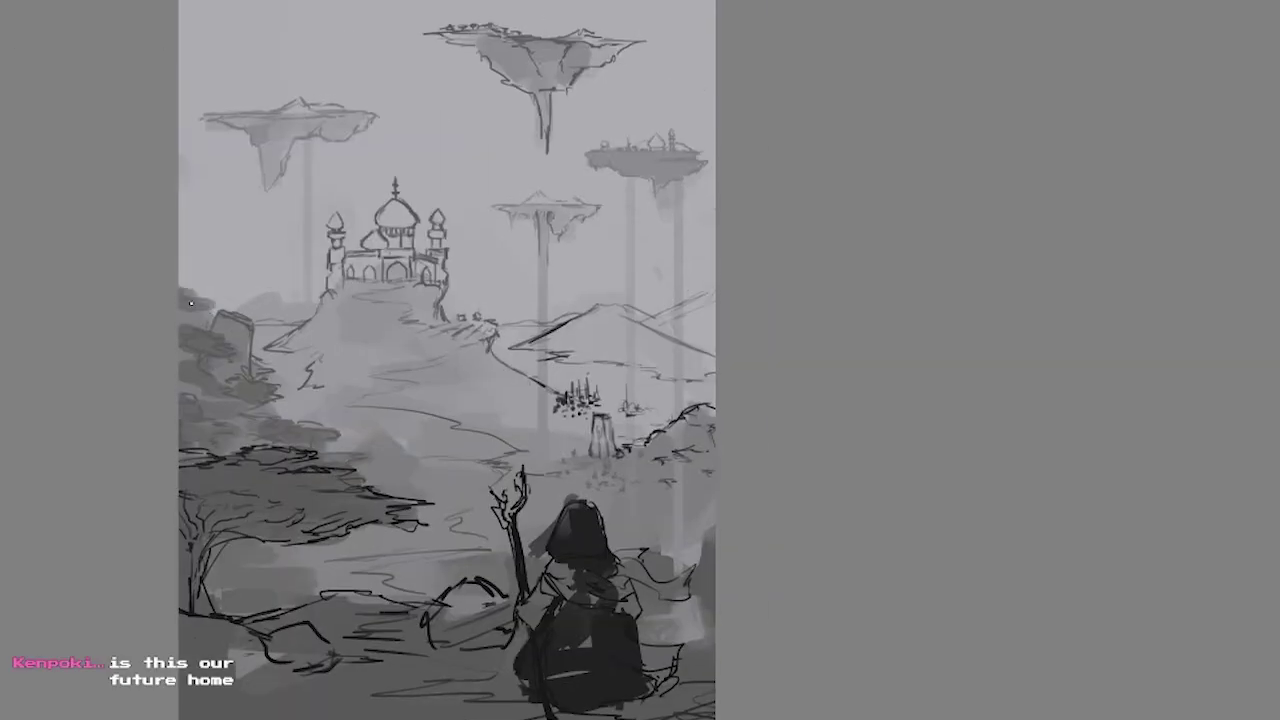
Paint the figure's hood, cloak and scarf in solid dark tones and add a dark rock at the right edge.
{"action": "scroll", "coordinate": [400, 400], "scroll_direction": "down", "scroll_amount": 2}
{"action": "scroll", "coordinate": [580, 604], "scroll_direction": "up", "scroll_amount": 2}
{"action": "scroll", "coordinate": [580, 604], "scroll_direction": "down", "scroll_amount": 1}
{"action": "scroll", "coordinate": [313, 640], "scroll_direction": "up", "scroll_amount": 1}
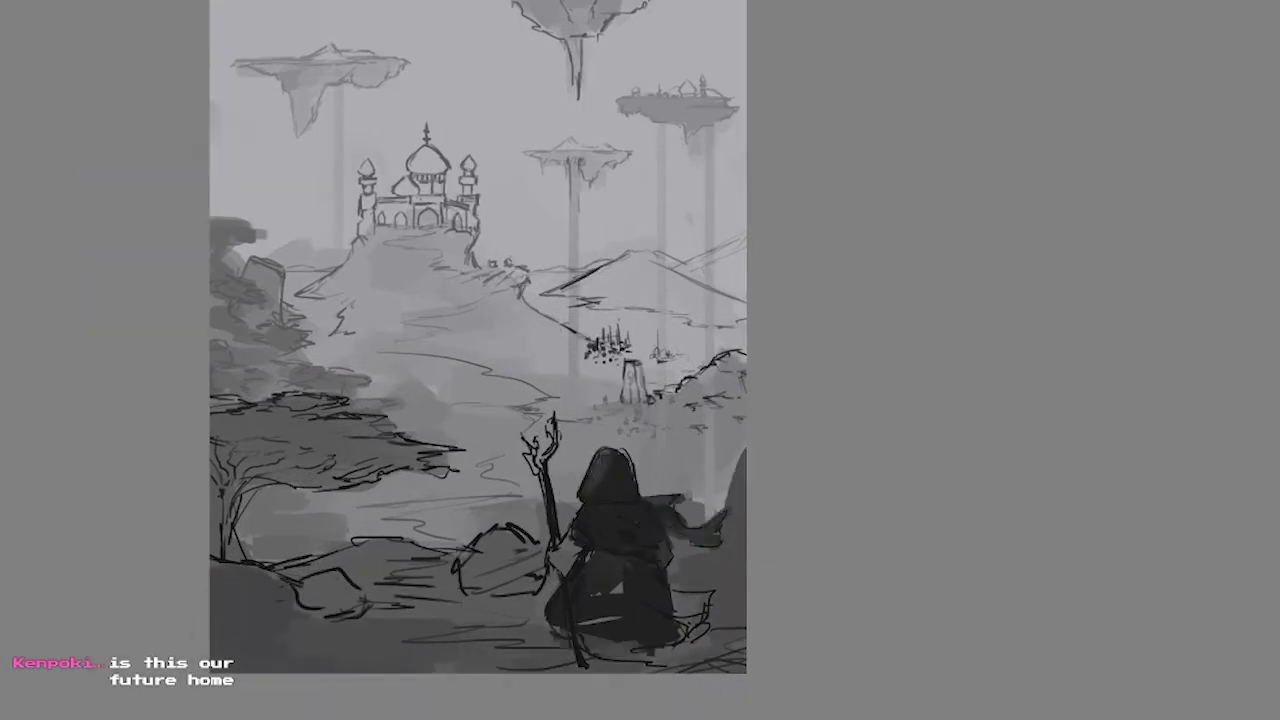
Paint pale light behind the palace and soft cloud bands across the sky, and even out the floating islands' tones.
{"action": "scroll", "coordinate": [710, 262], "scroll_direction": "up", "scroll_amount": 1}
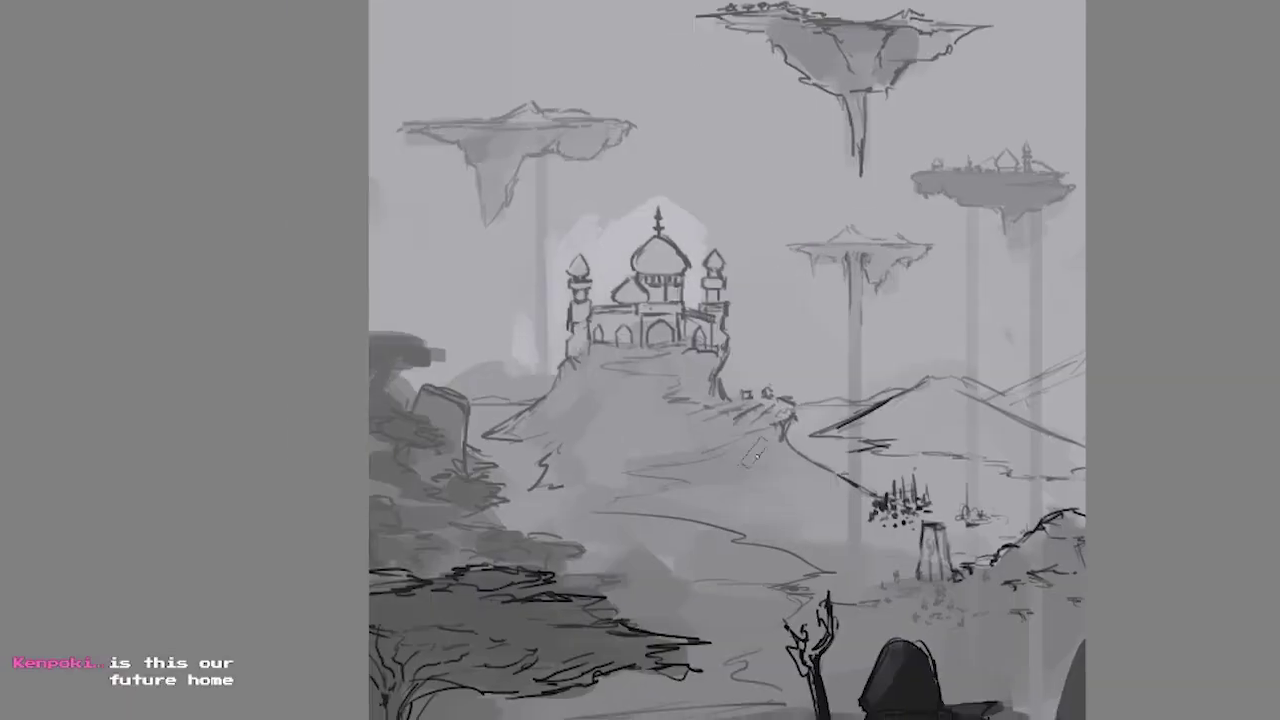
{"action": "key", "text": "Tab"}
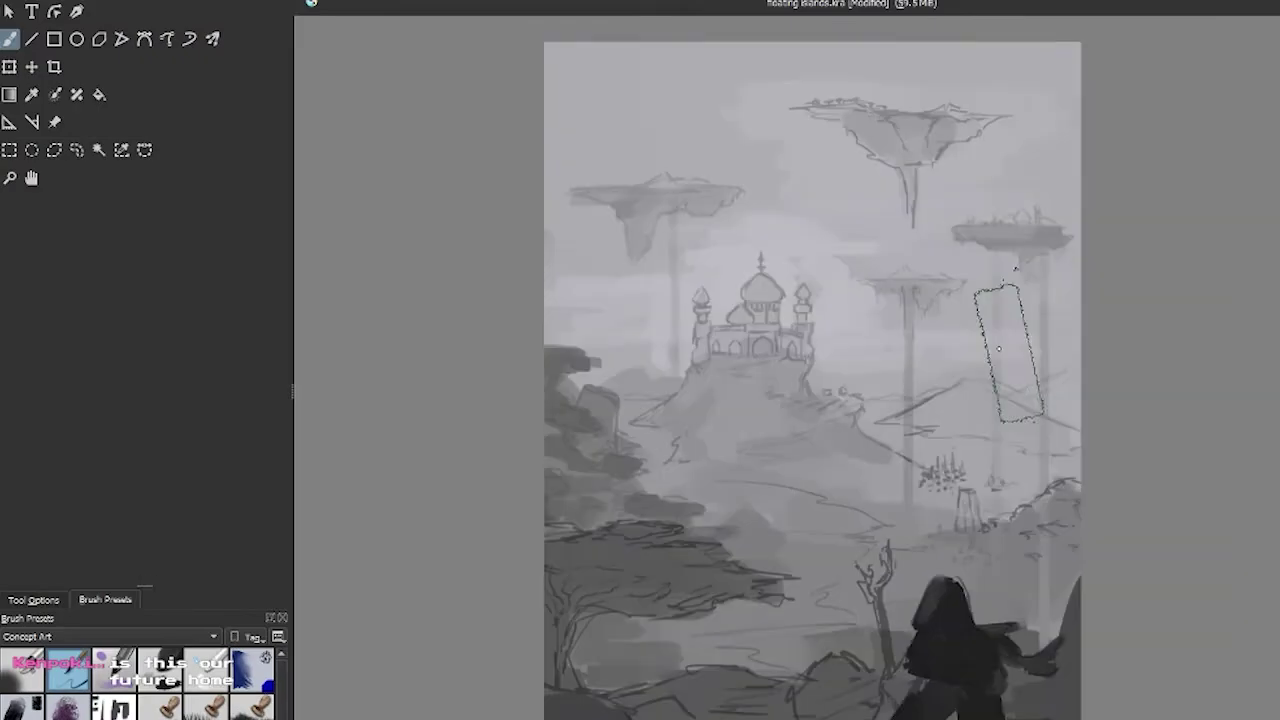
{"action": "scroll", "coordinate": [811, 283], "scroll_direction": "up", "scroll_amount": 2}
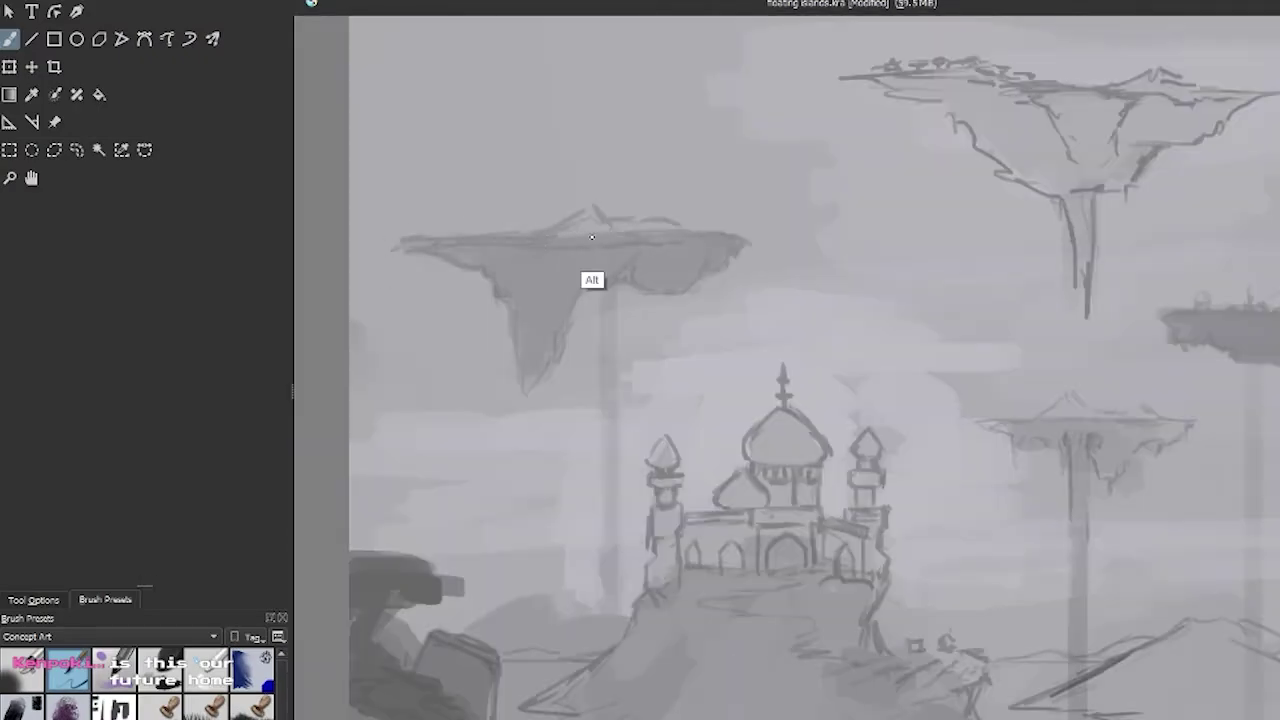
{"action": "left_click_drag", "start_coordinate": [592, 237], "coordinate": [1130, 373]}
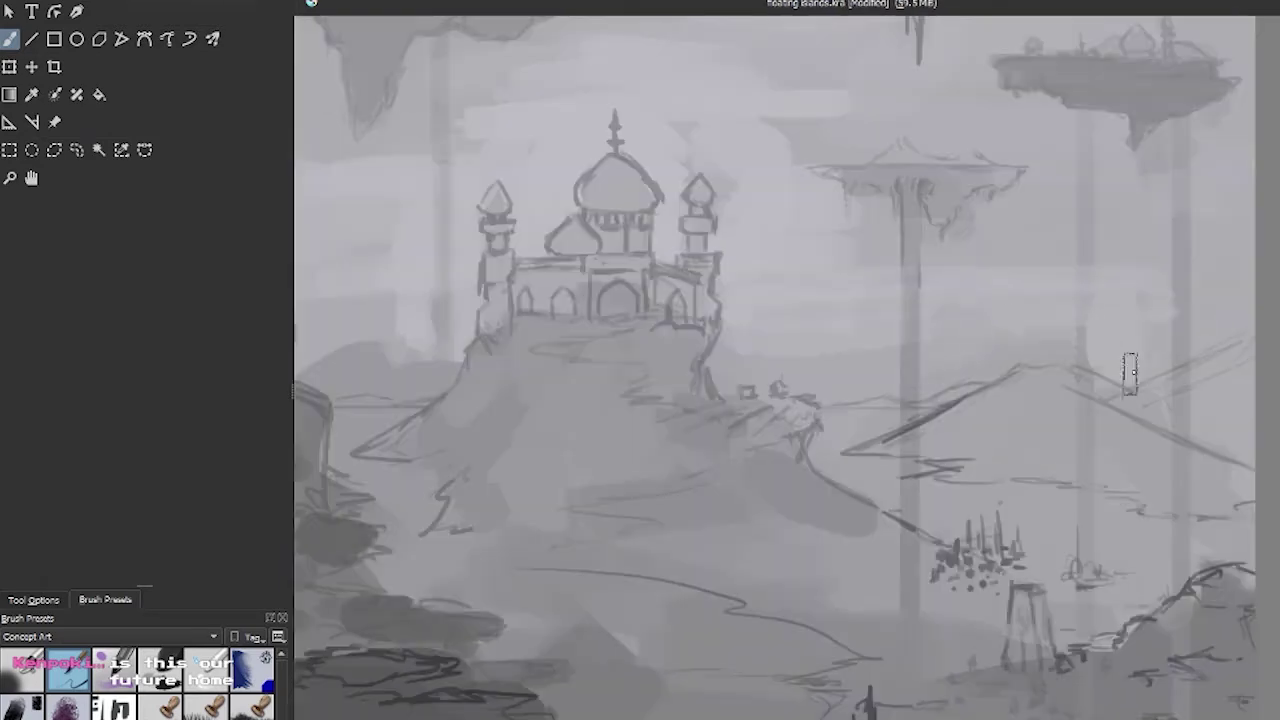
{"action": "scroll", "coordinate": [1154, 360], "scroll_direction": "down", "scroll_amount": 2}
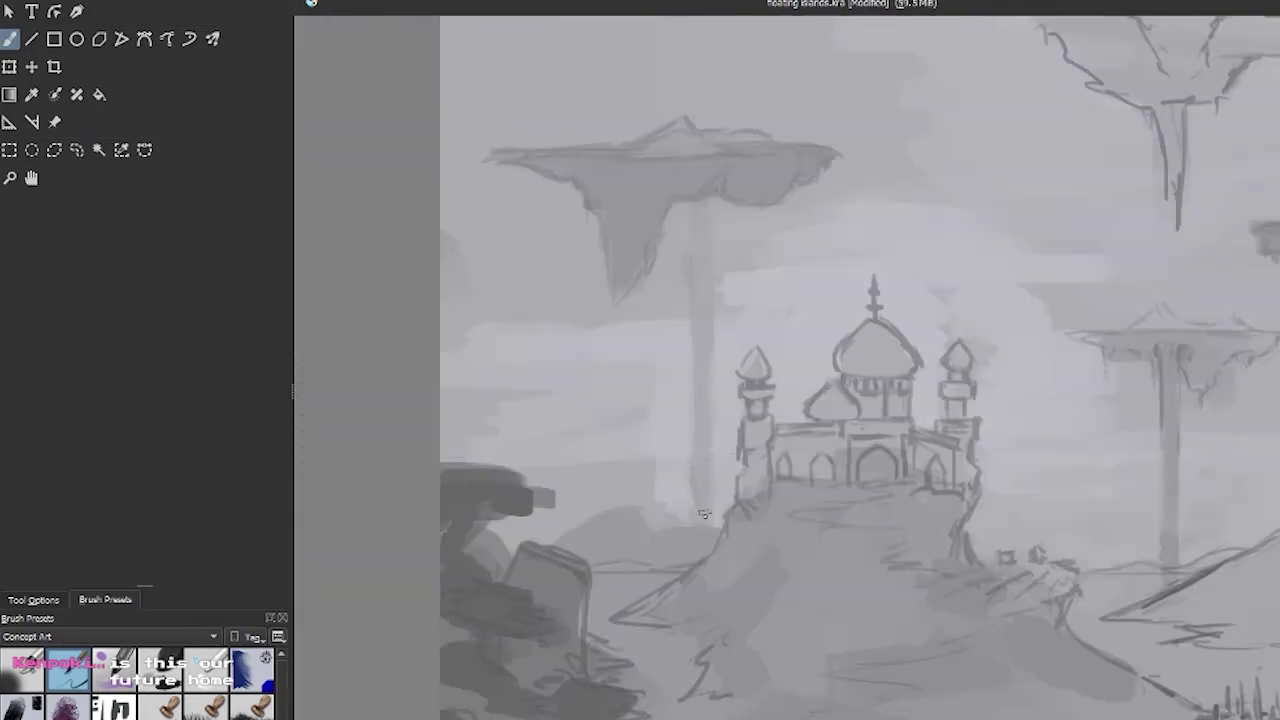
Shade the palace hill and paint lighter bands along its winding path.
{"action": "key", "text": "Tab"}
{"action": "scroll", "coordinate": [648, 480], "scroll_direction": "up", "scroll_amount": 2}
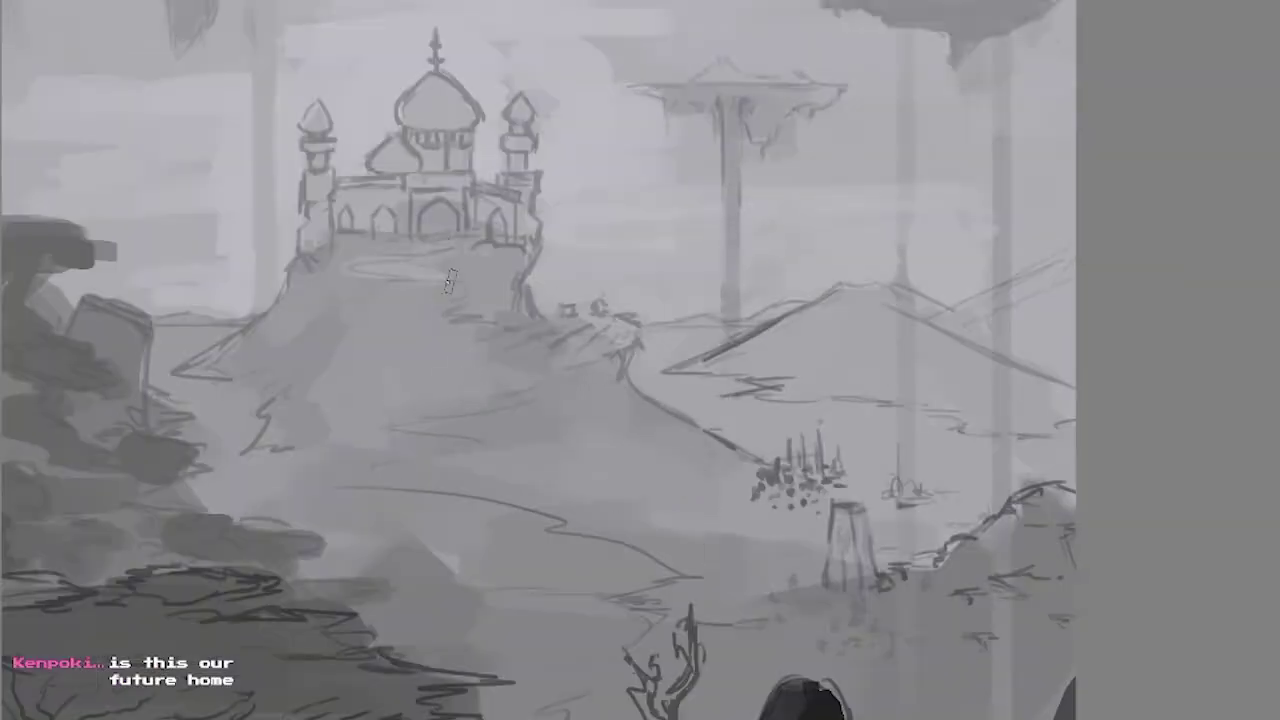
{"action": "scroll", "coordinate": [450, 283], "scroll_direction": "down", "scroll_amount": 4}
{"action": "scroll", "coordinate": [779, 537], "scroll_direction": "up", "scroll_amount": 3}
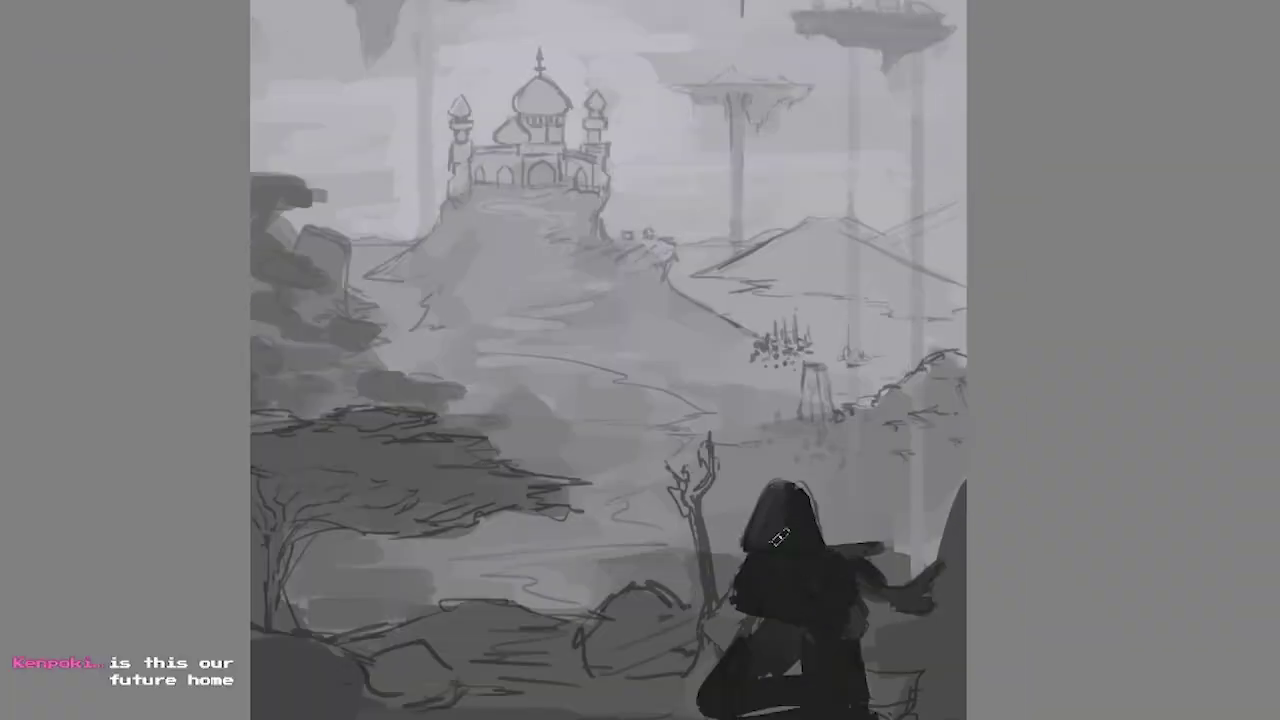
Paint the hooded figure's cloak, sleeves and flowing hem in near-black tones and save the painting.
{"action": "scroll", "coordinate": [779, 537], "scroll_direction": "down", "scroll_amount": 3}
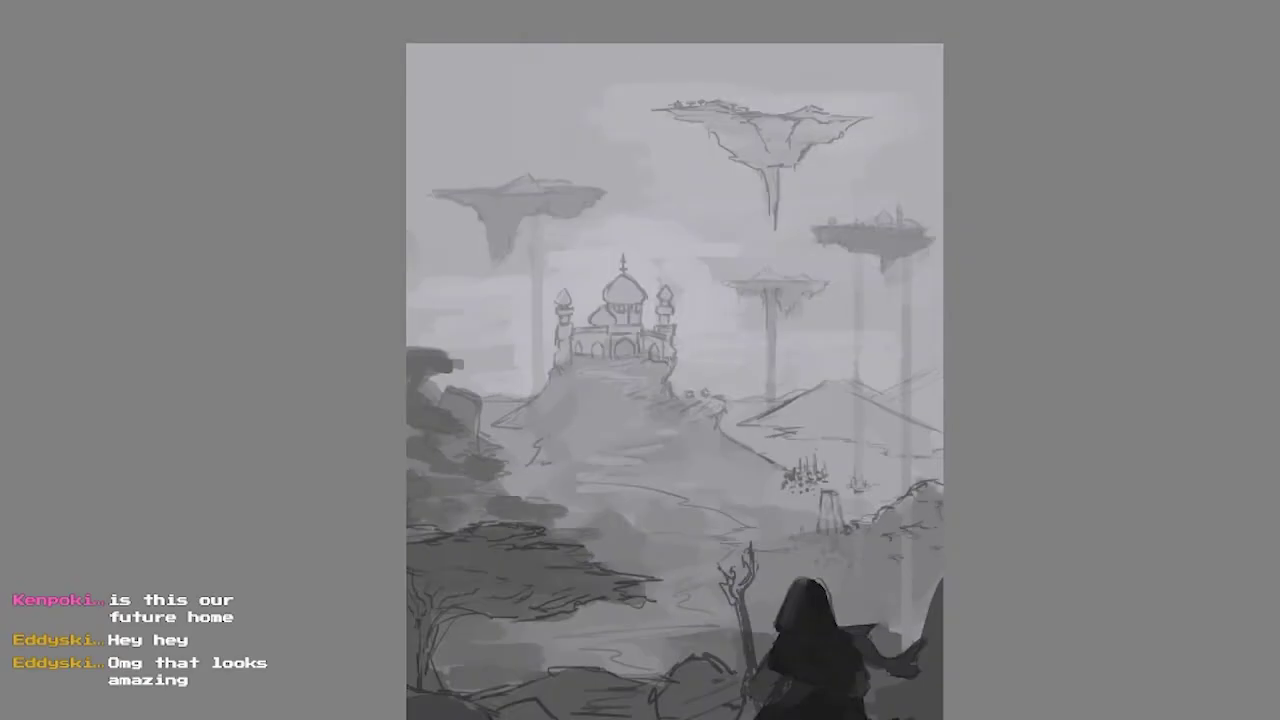
{"action": "scroll", "coordinate": [1016, 316], "scroll_direction": "up", "scroll_amount": 2}
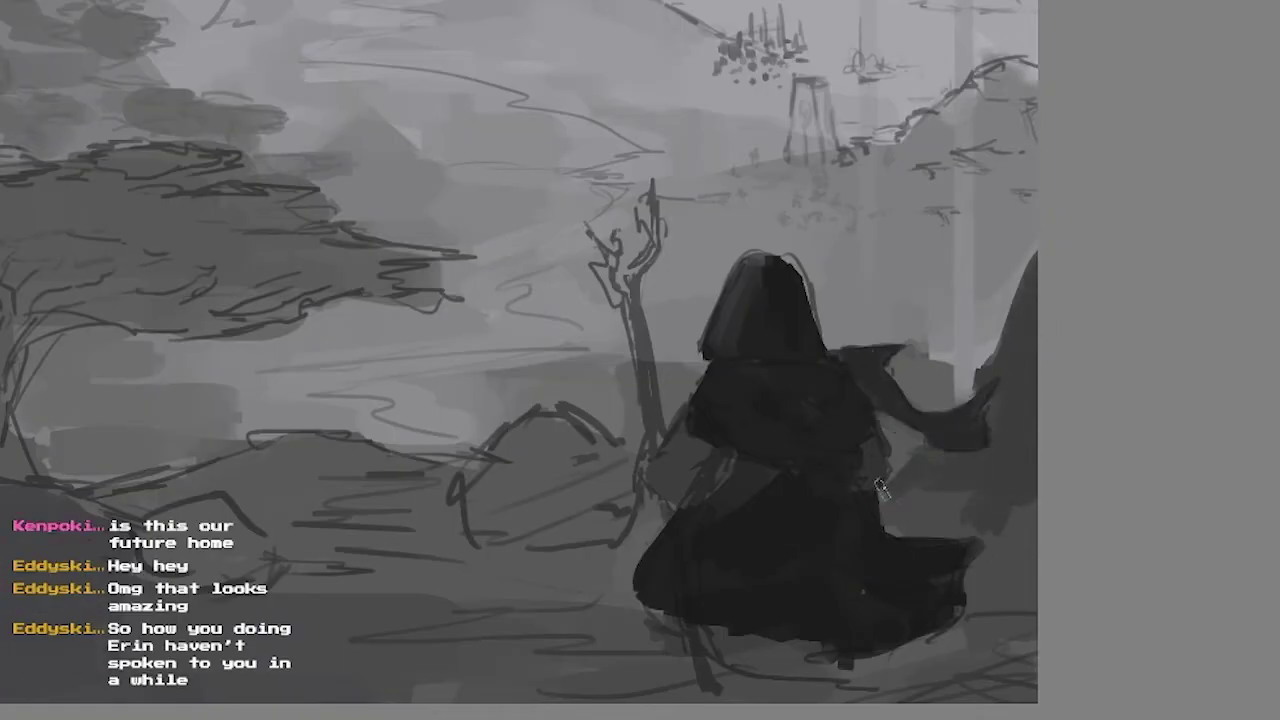
{"action": "scroll", "coordinate": [880, 487], "scroll_direction": "right", "scroll_amount": 1}
{"action": "key", "text": "ctrl+s"}
{"action": "scroll", "coordinate": [616, 215], "scroll_direction": "down", "scroll_amount": 3}
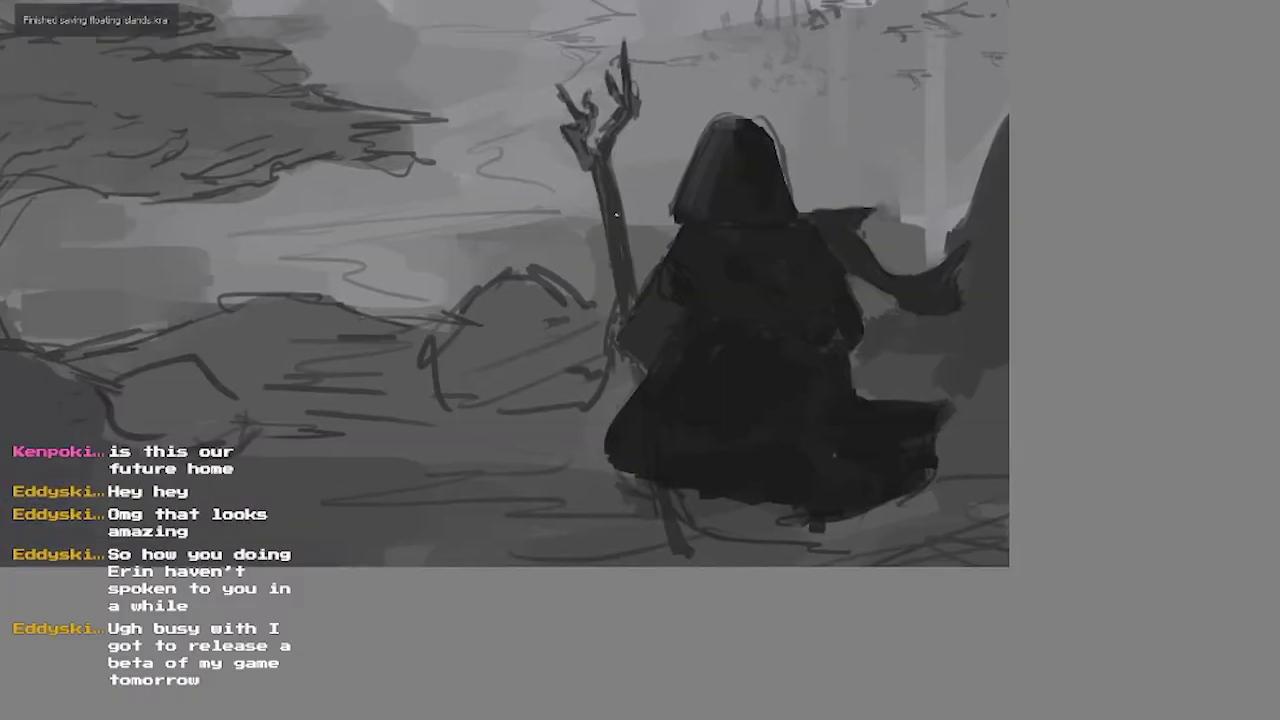
Paint the figure's staff and its branching head in dark tones.
{"action": "scroll", "coordinate": [641, 355], "scroll_direction": "up", "scroll_amount": 3}
{"action": "scroll", "coordinate": [641, 355], "scroll_direction": "down", "scroll_amount": 5}
{"action": "key", "text": "Tab"}
{"action": "scroll", "coordinate": [860, 460], "scroll_direction": "up", "scroll_amount": 6}
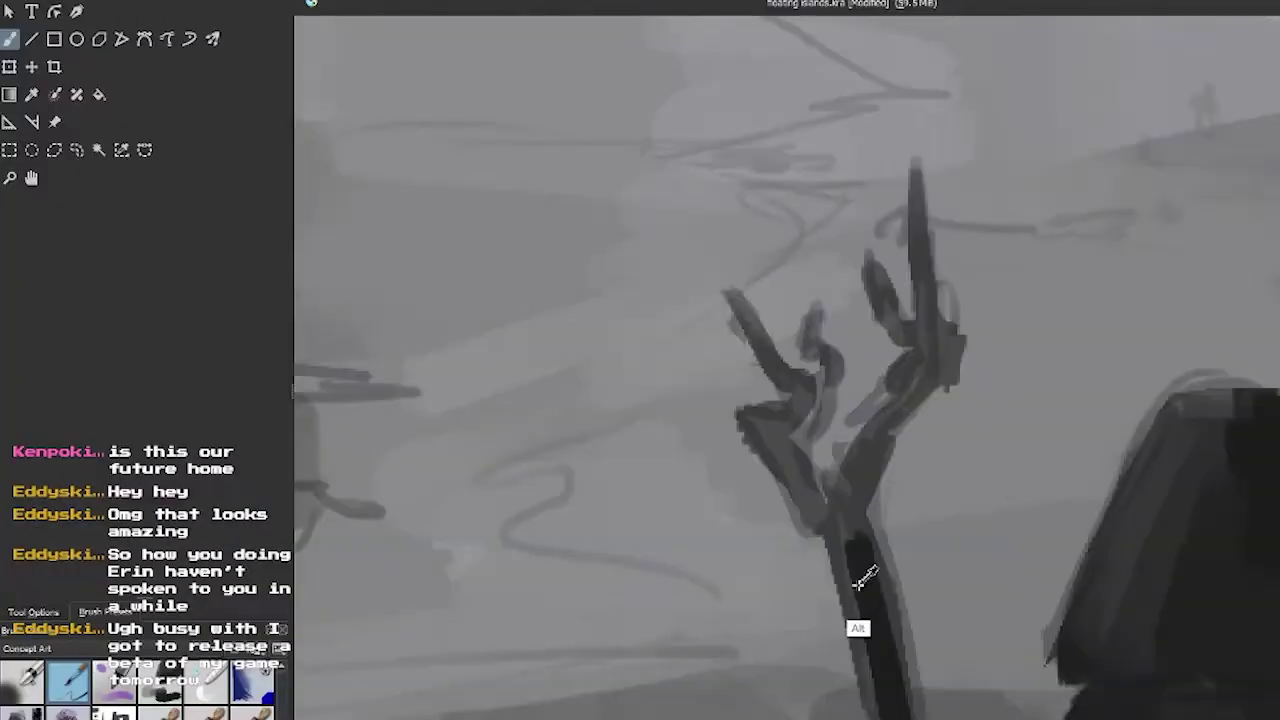
{"action": "scroll", "coordinate": [786, 483], "scroll_direction": "down", "scroll_amount": 6}
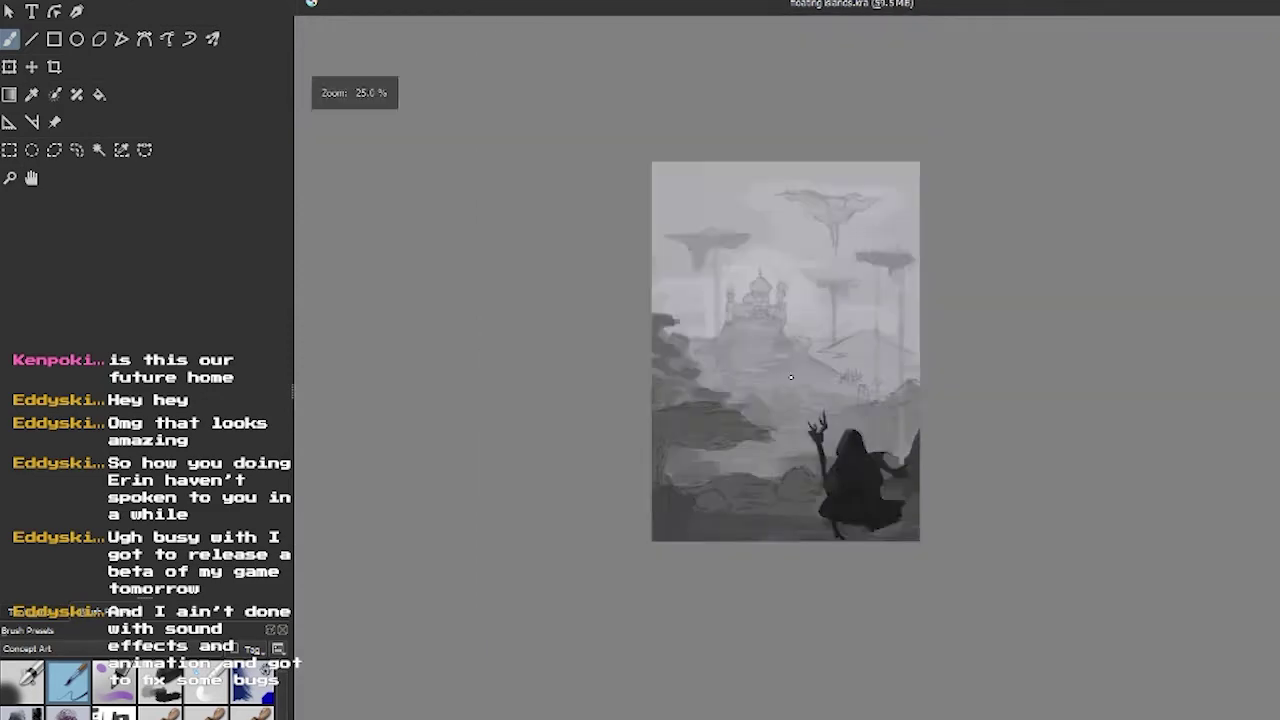
Color the palace walls yellow and tint the right floating island's buildings with blue domes and yellow walls.
{"action": "scroll", "coordinate": [690, 300], "scroll_direction": "up", "scroll_amount": 2}
{"action": "scroll", "coordinate": [700, 300], "scroll_direction": "up", "scroll_amount": 4}
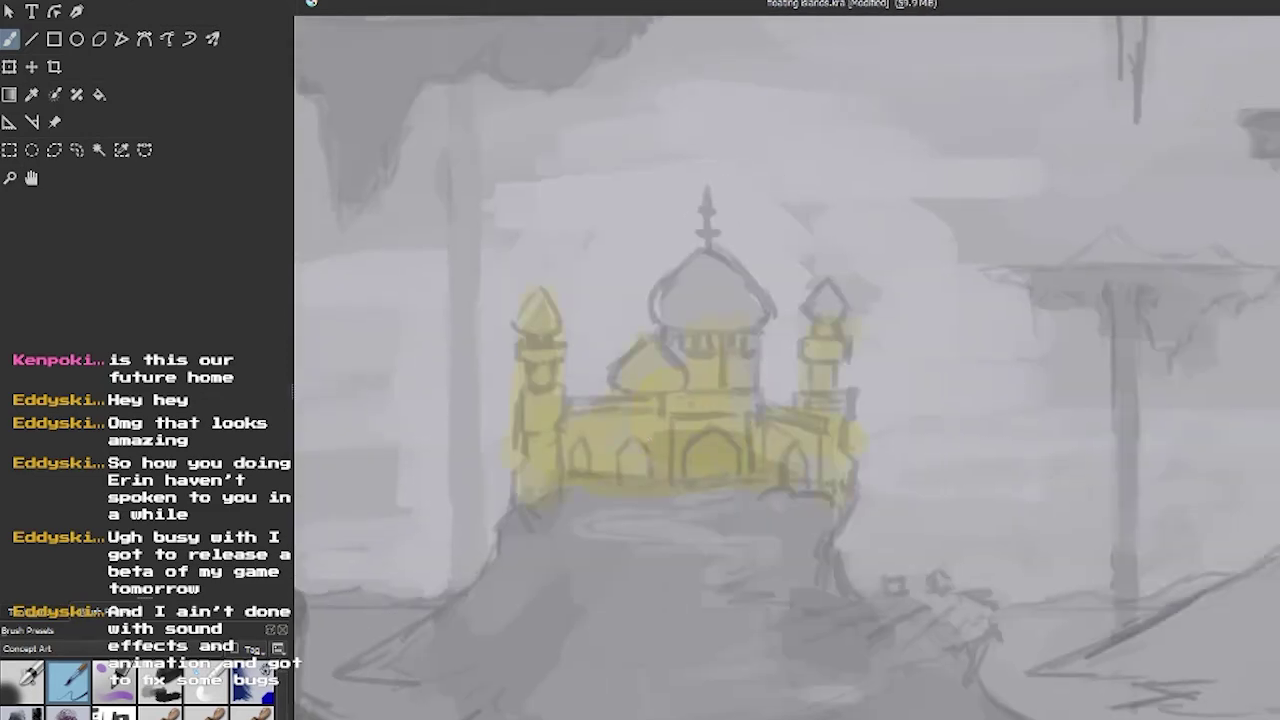
{"action": "scroll", "coordinate": [1006, 309], "scroll_direction": "up", "scroll_amount": 3}
{"action": "scroll", "coordinate": [1006, 309], "scroll_direction": "down", "scroll_amount": 6}
{"action": "scroll", "coordinate": [634, 423], "scroll_direction": "up", "scroll_amount": 3}
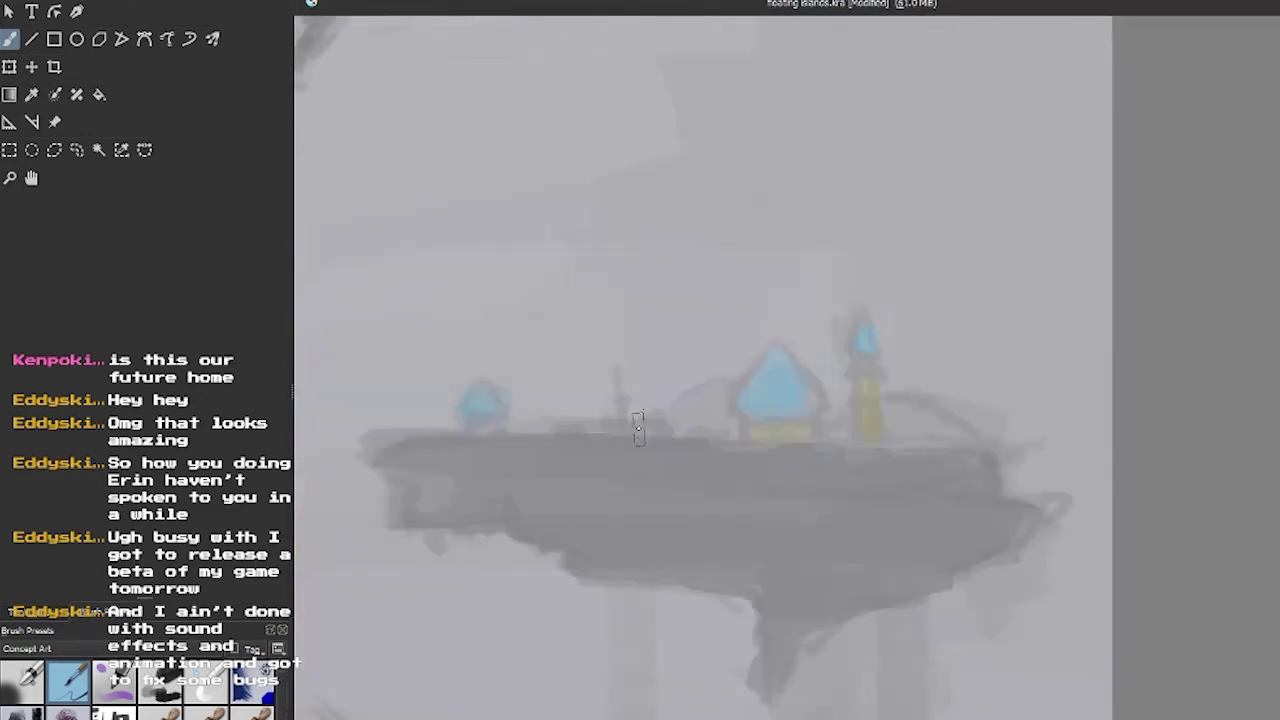
Tint the sky with pale teal and pink and brush green over the hill and the middle-right island's top.
{"action": "scroll", "coordinate": [1037, 517], "scroll_direction": "up", "scroll_amount": 3}
{"action": "scroll", "coordinate": [1037, 517], "scroll_direction": "down", "scroll_amount": 3}
{"action": "scroll", "coordinate": [800, 400], "scroll_direction": "up", "scroll_amount": 3}
{"action": "scroll", "coordinate": [1045, 275], "scroll_direction": "down", "scroll_amount": 4}
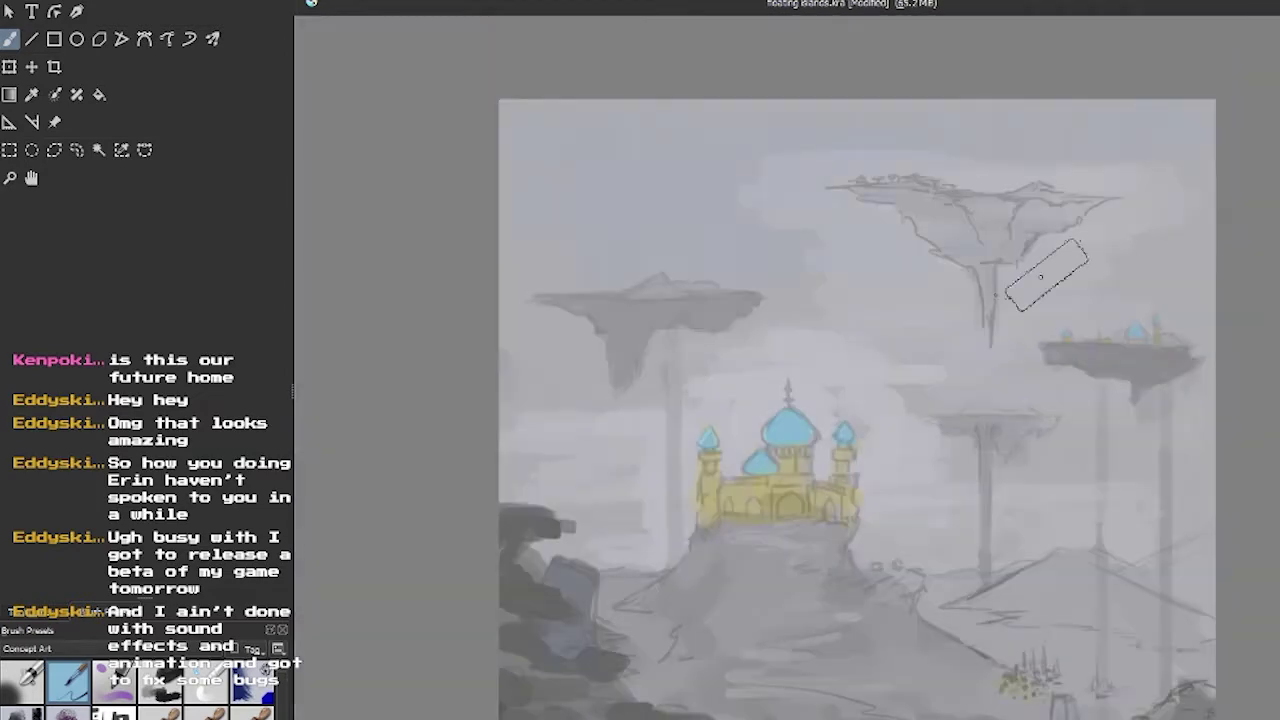
{"action": "left_click_drag", "start_coordinate": [627, 437], "coordinate": [587, 257]}
{"action": "scroll", "coordinate": [720, 568], "scroll_direction": "down", "scroll_amount": 3}
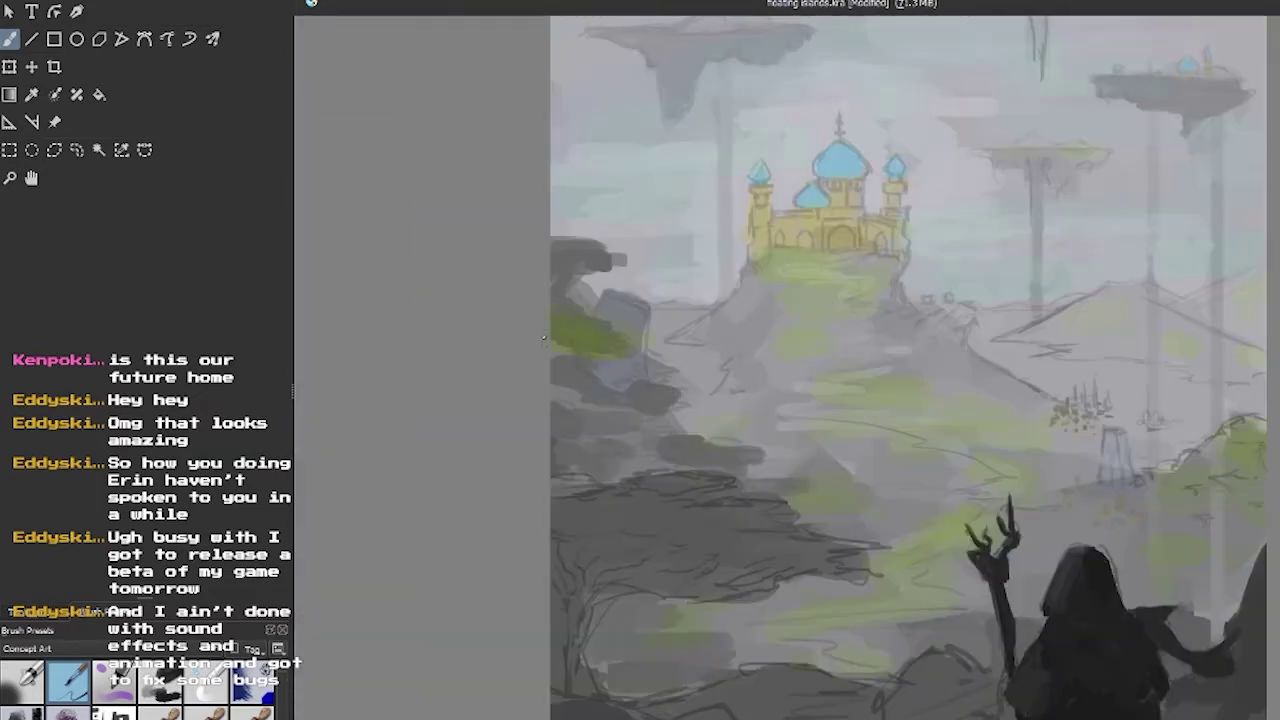
Color the left-hand tree foliage green and add orange and yellow tints to the palace hill's slopes.
{"action": "left_click_drag", "start_coordinate": [640, 480], "coordinate": [711, 502]}
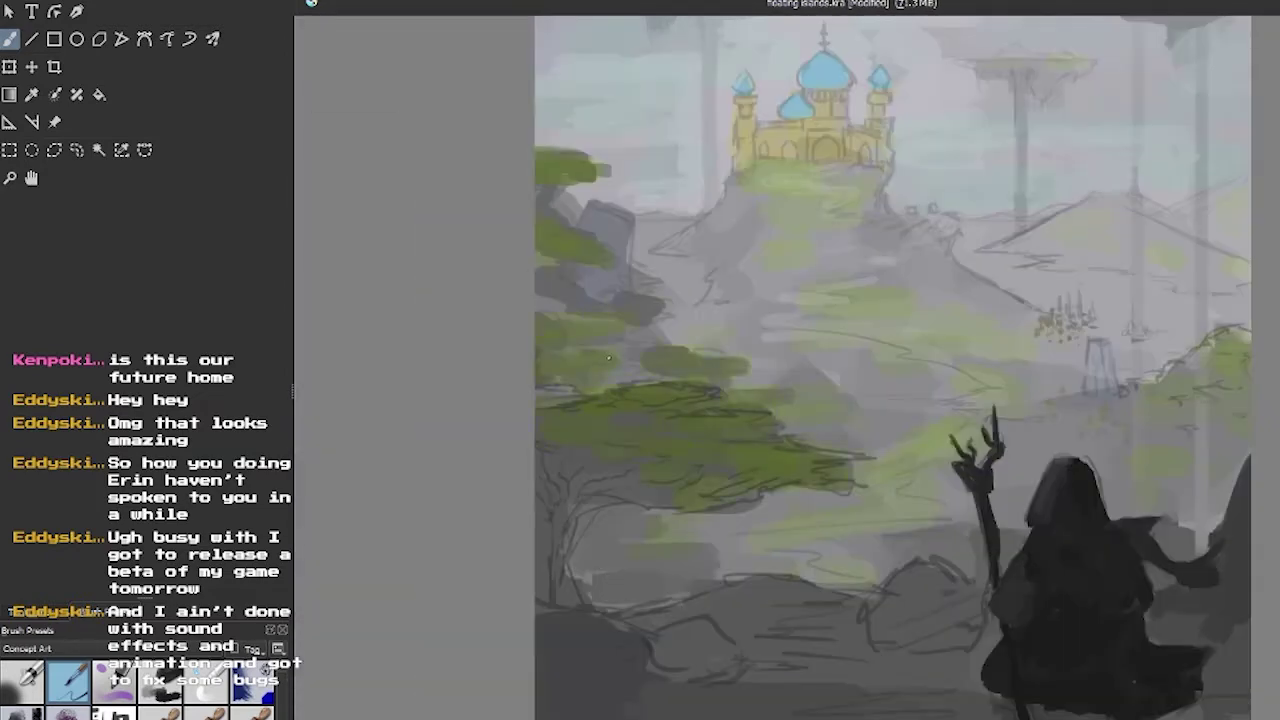
{"action": "left_click_drag", "start_coordinate": [920, 236], "coordinate": [903, 316]}
{"action": "scroll", "coordinate": [876, 368], "scroll_direction": "right", "scroll_amount": 2}
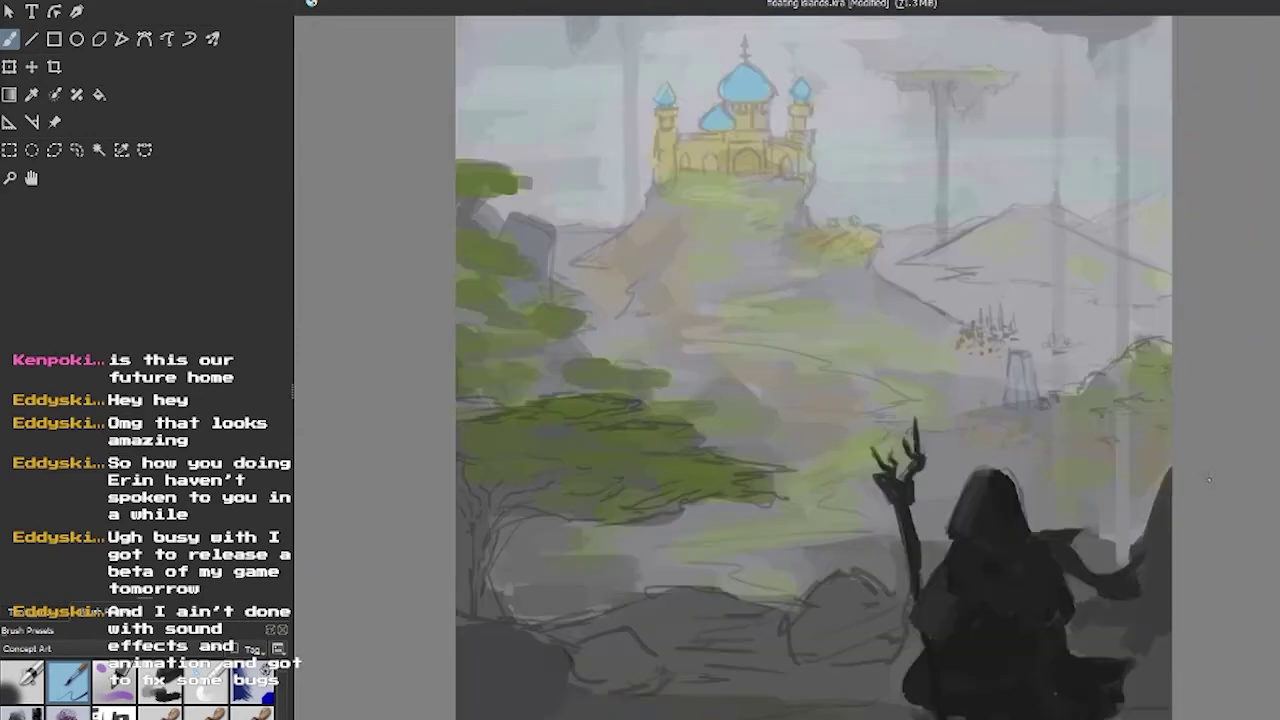
Tint the figure's cloak dark red, the foreground ground and rocks brown and blue, and the large tree's trunk orange.
{"action": "key", "text": "minus"}
{"action": "left_click_drag", "start_coordinate": [922, 546], "coordinate": [1096, 470]}
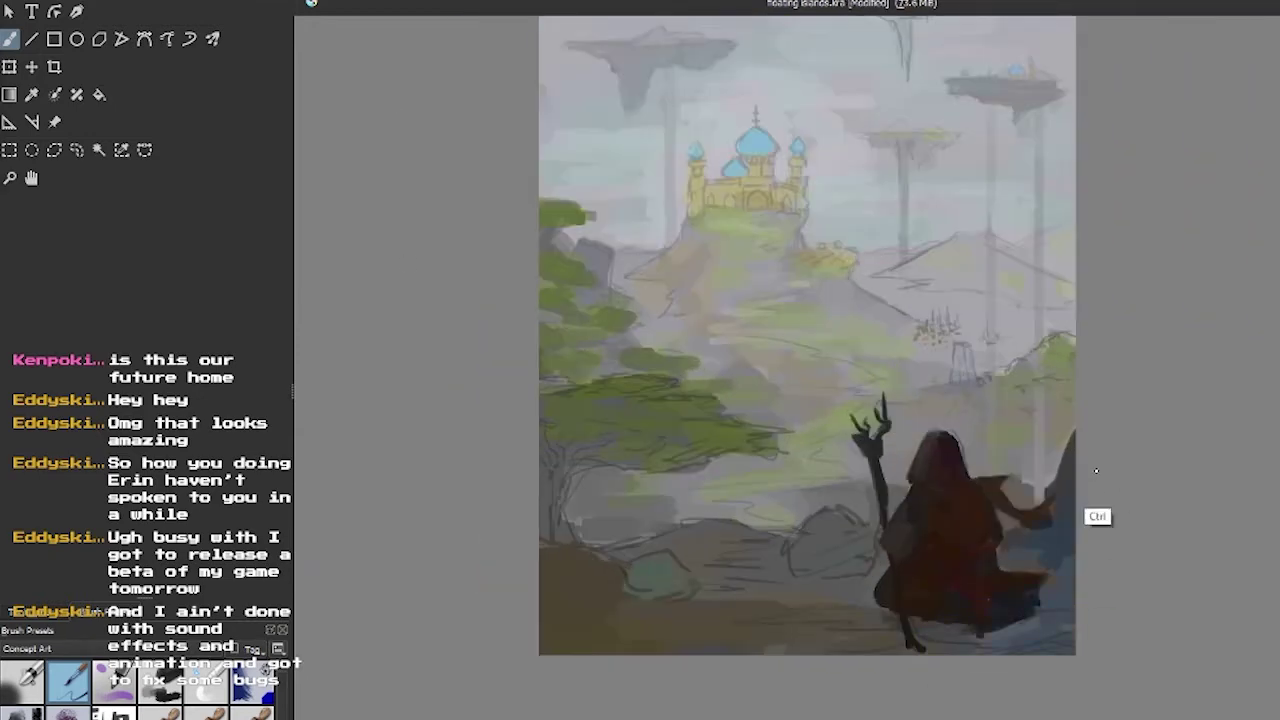
{"action": "left_click_drag", "start_coordinate": [596, 457], "coordinate": [581, 547]}
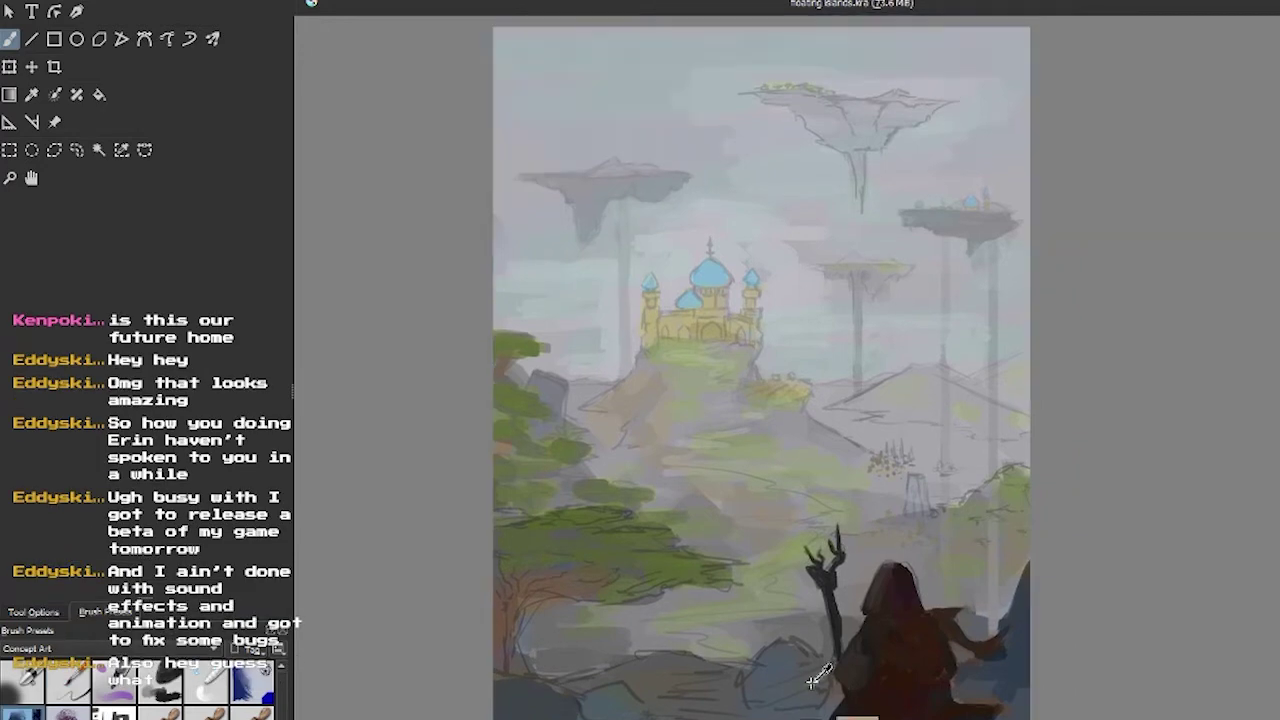
Refine the left-hand tree clusters in grey values with ragged foliage edges and a trunk under the top tree.
{"action": "scroll", "coordinate": [752, 512], "scroll_direction": "up", "scroll_amount": 2}
{"action": "left_click_drag", "start_coordinate": [923, 587], "coordinate": [975, 555]}
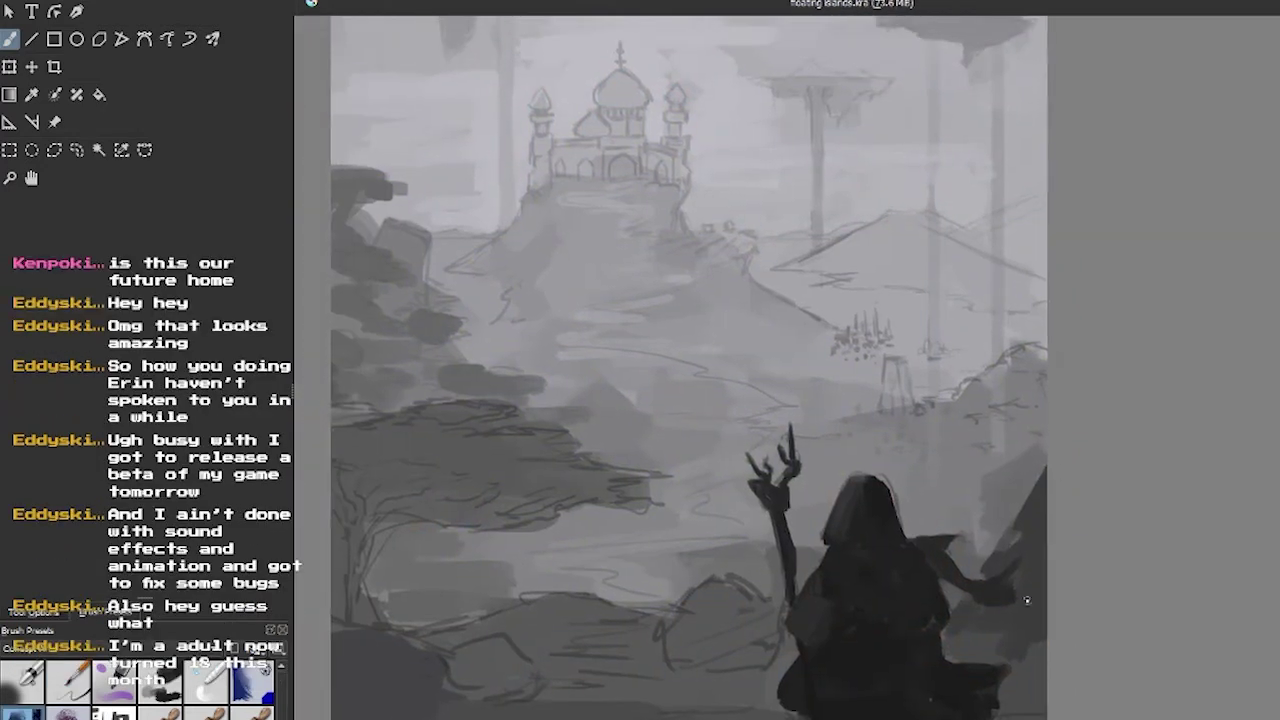
{"action": "scroll", "coordinate": [970, 408], "scroll_direction": "down", "scroll_amount": 2}
{"action": "scroll", "coordinate": [970, 408], "scroll_direction": "up", "scroll_amount": 2}
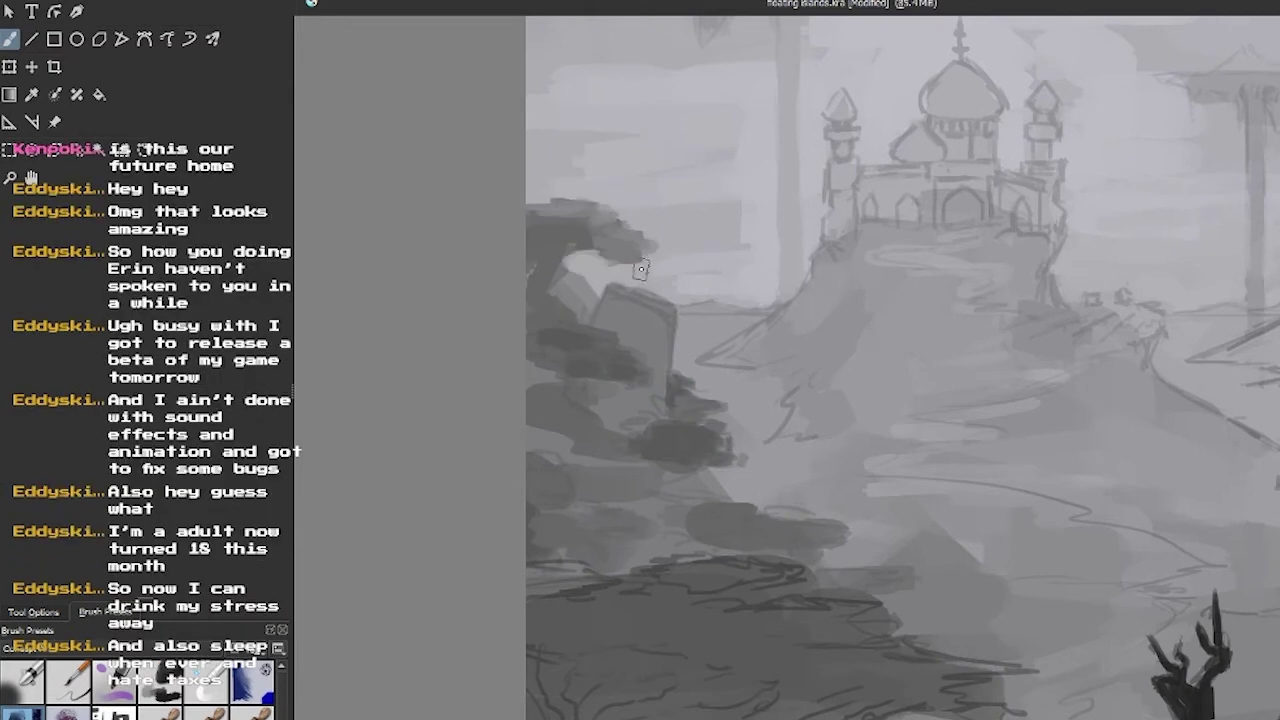
{"action": "scroll", "coordinate": [590, 205], "scroll_direction": "up", "scroll_amount": 2}
{"action": "scroll", "coordinate": [560, 460], "scroll_direction": "down", "scroll_amount": 2}
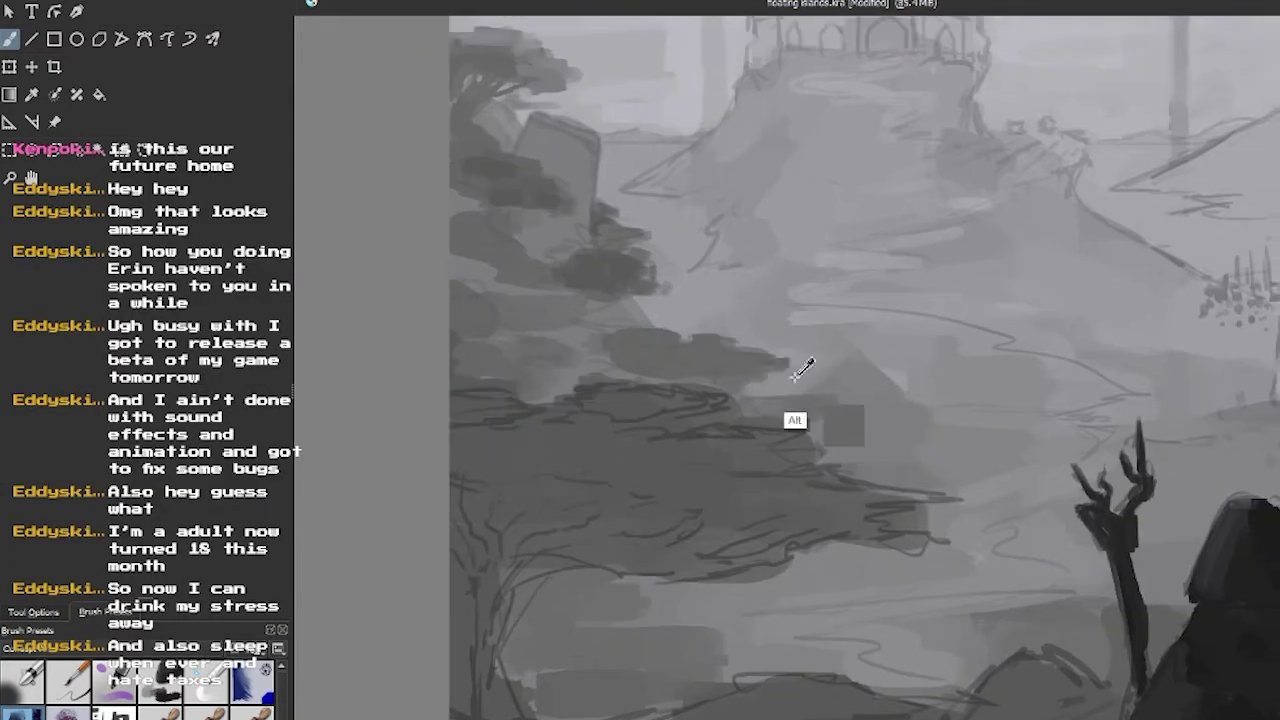
Paint the standing stone near the lakeshore in dark grey values, with small shapes scattered around its base.
{"action": "scroll", "coordinate": [606, 423], "scroll_direction": "down", "scroll_amount": 2}
{"action": "scroll", "coordinate": [1108, 383], "scroll_direction": "up", "scroll_amount": 4}
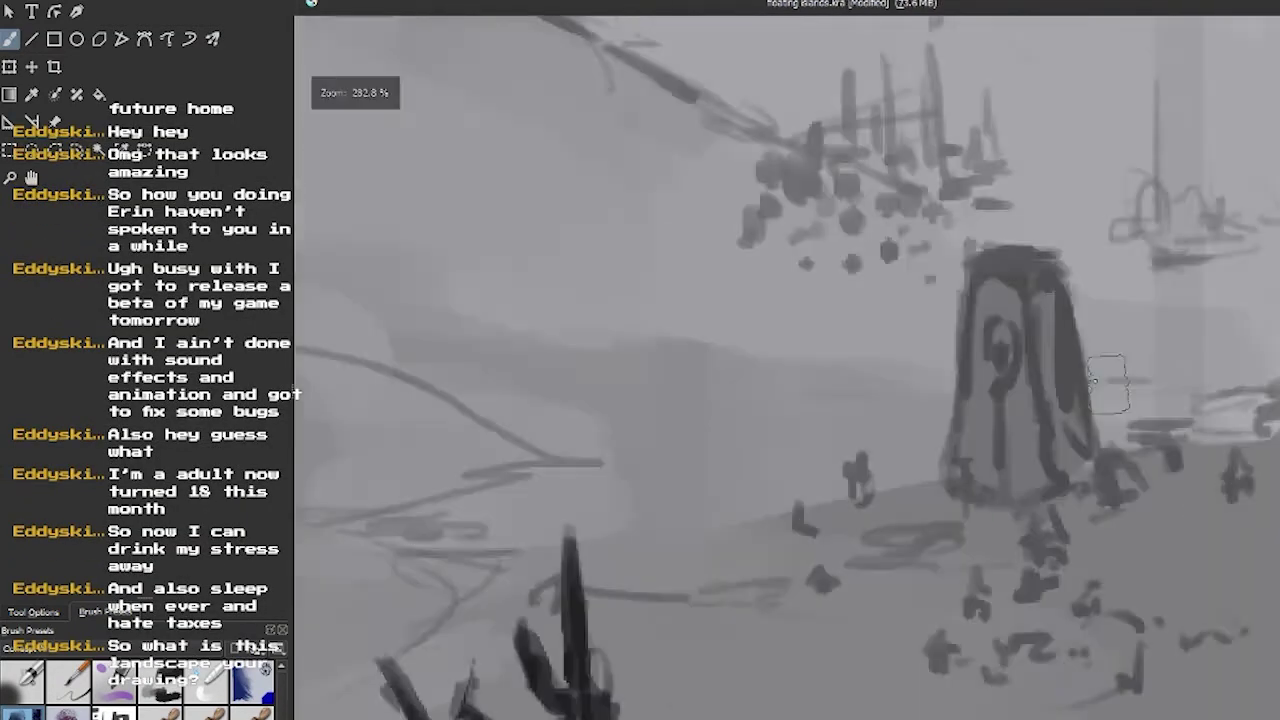
{"action": "key", "text": "2"}
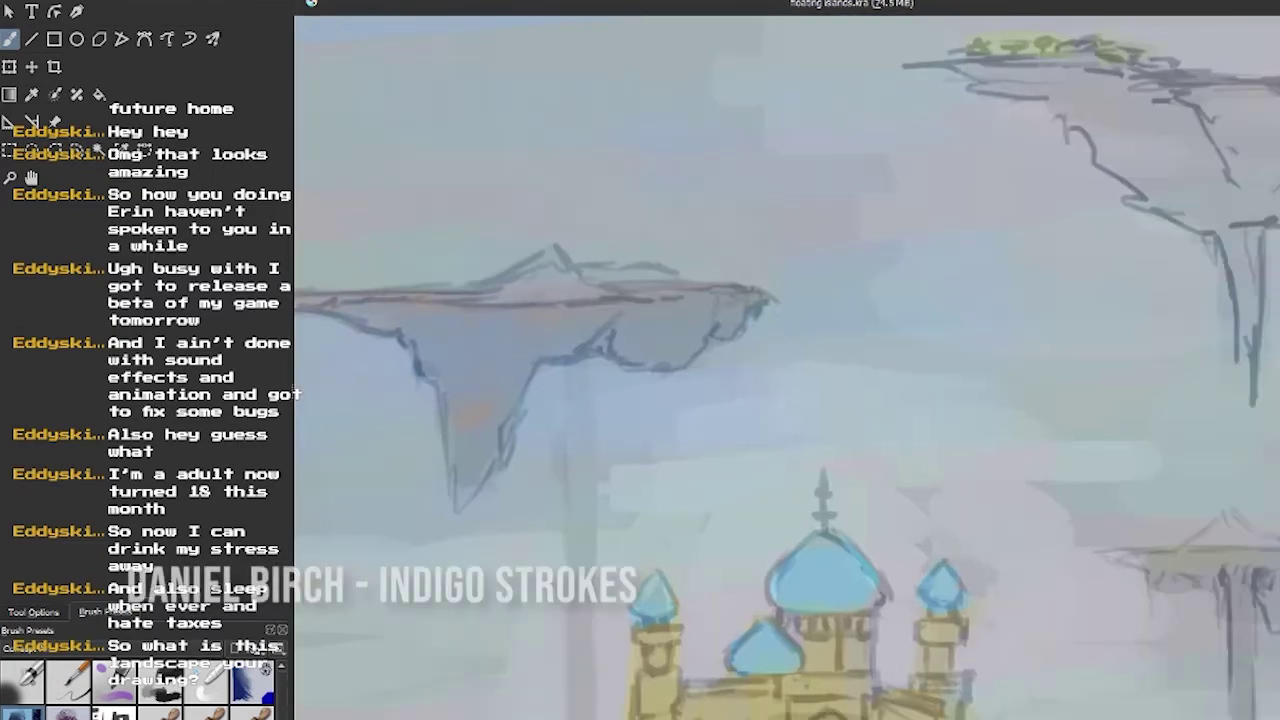
Fill the left floating island's rock with grey and color the islands' waterfalls and the lake blue.
{"action": "key", "text": "2"}
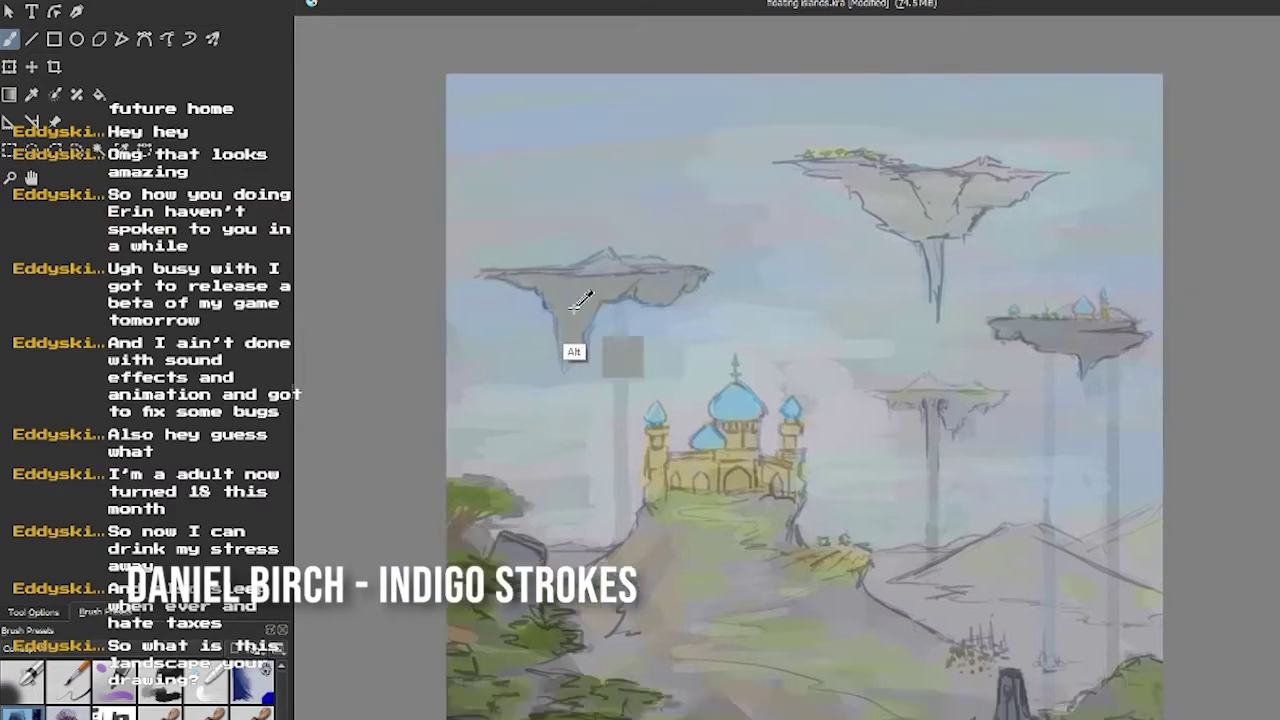
{"action": "scroll", "coordinate": [571, 349], "scroll_direction": "up", "scroll_amount": 5}
{"action": "scroll", "coordinate": [908, 294], "scroll_direction": "down", "scroll_amount": 3}
{"action": "scroll", "coordinate": [895, 560], "scroll_direction": "down", "scroll_amount": 5}
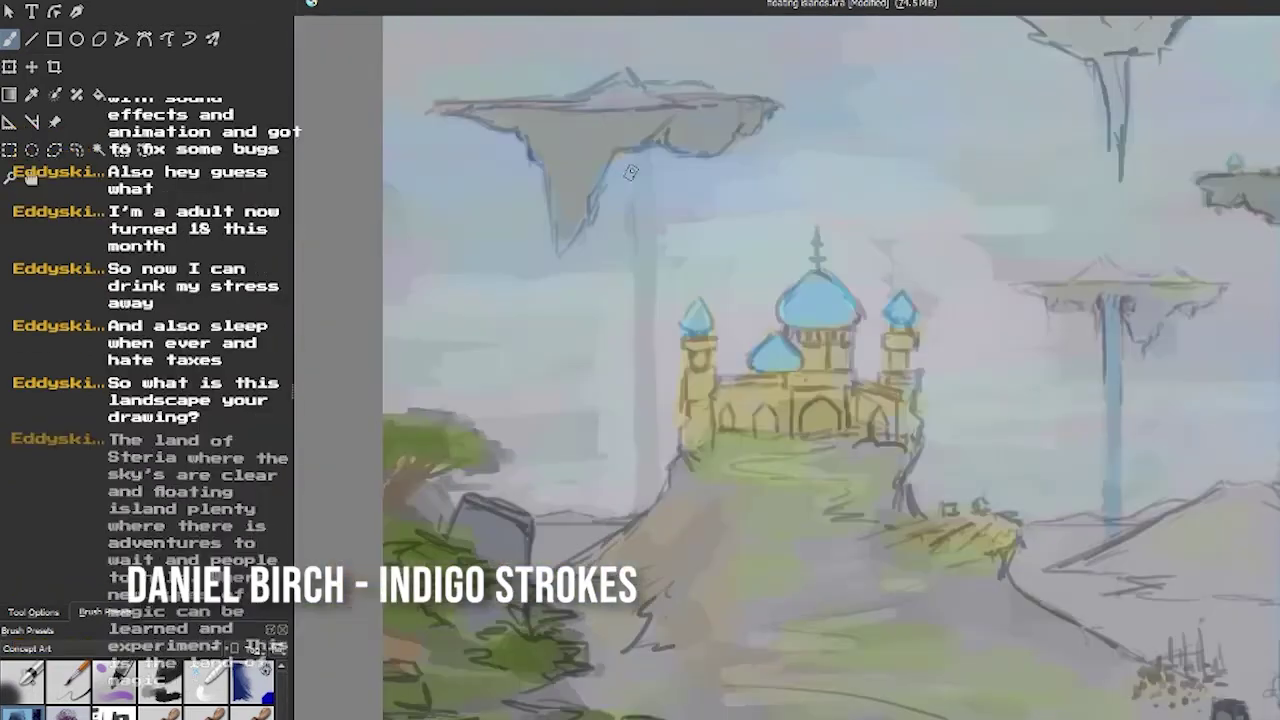
{"action": "scroll", "coordinate": [731, 421], "scroll_direction": "up", "scroll_amount": 4}
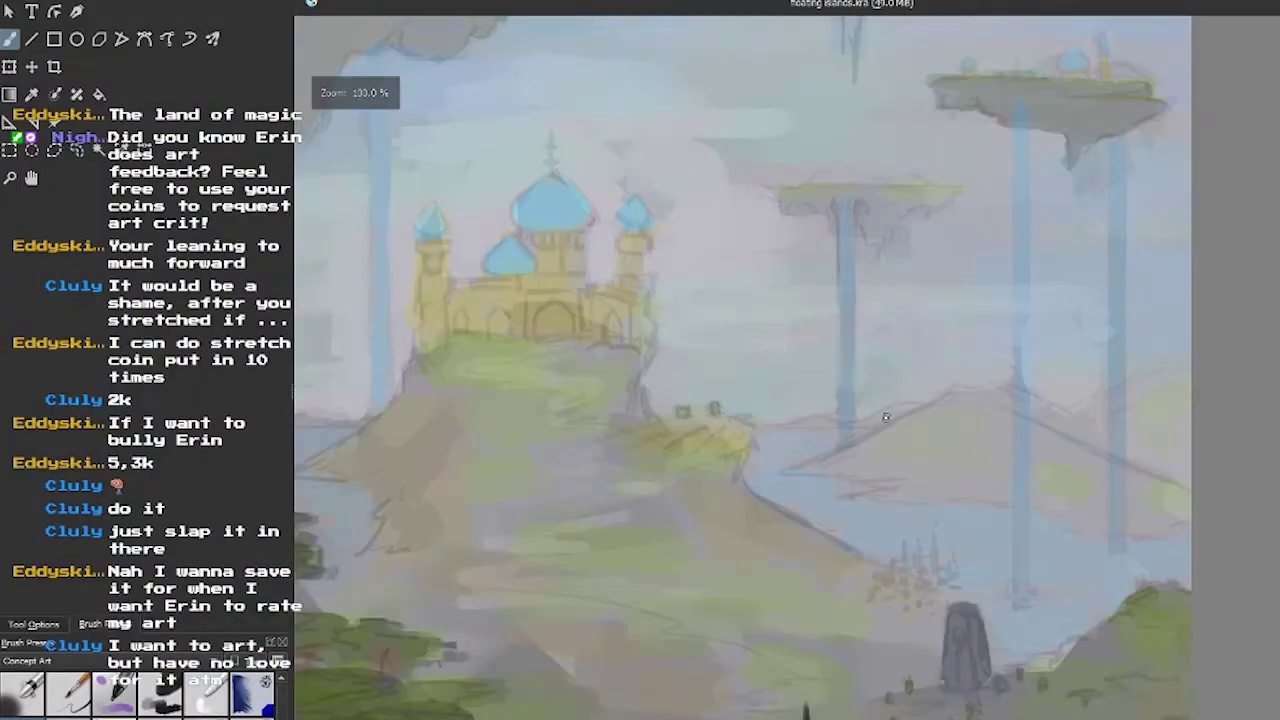
{"action": "scroll", "coordinate": [885, 417], "scroll_direction": "down", "scroll_amount": 5}
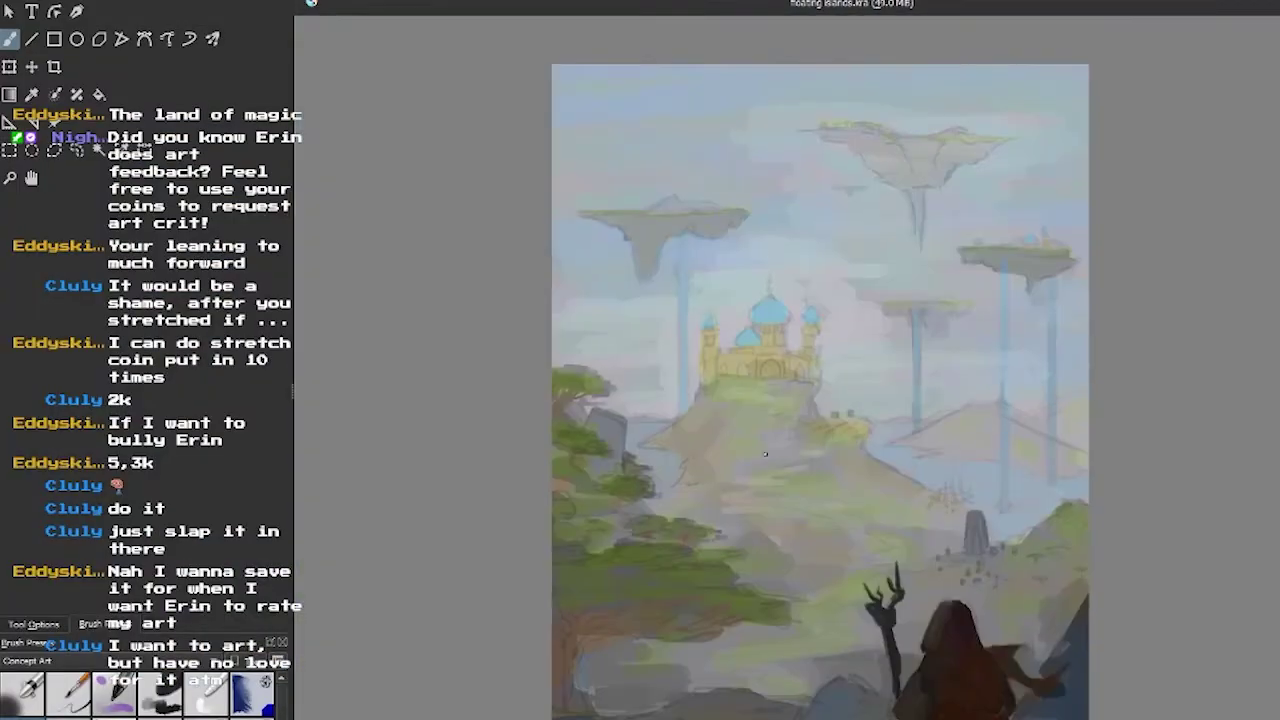
Paint over the top floating island's rock in beige and add soft white clouds to the sky.
{"action": "scroll", "coordinate": [999, 280], "scroll_direction": "up", "scroll_amount": 5}
{"action": "scroll", "coordinate": [999, 280], "scroll_direction": "up", "scroll_amount": 3}
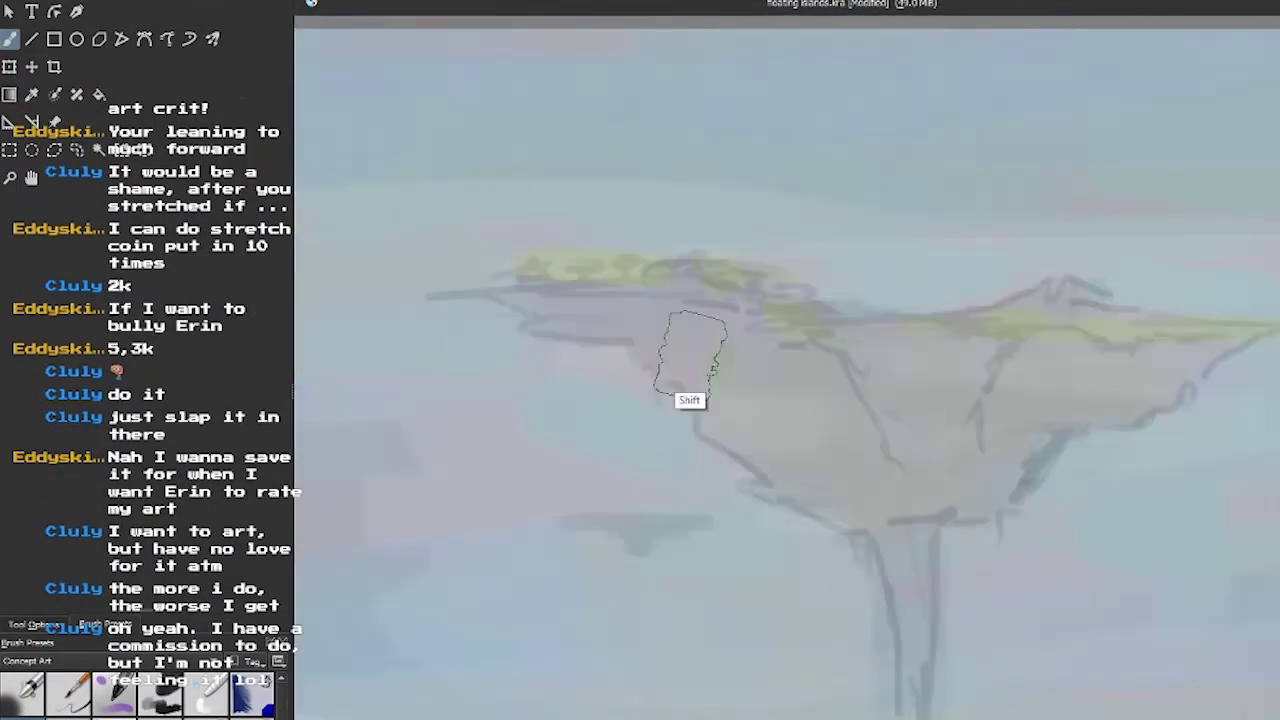
{"action": "scroll", "coordinate": [1014, 406], "scroll_direction": "down", "scroll_amount": 3}
{"action": "scroll", "coordinate": [821, 318], "scroll_direction": "down", "scroll_amount": 5}
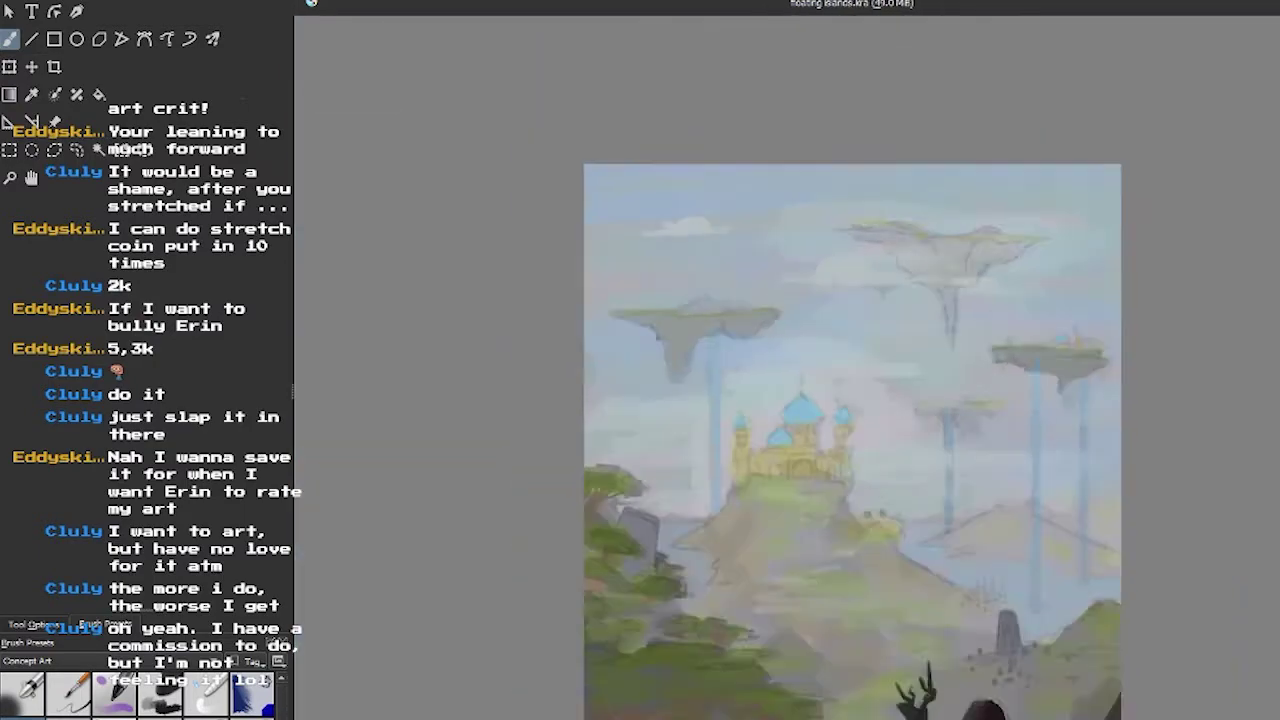
{"action": "scroll", "coordinate": [831, 274], "scroll_direction": "up", "scroll_amount": 5}
{"action": "scroll", "coordinate": [831, 274], "scroll_direction": "down", "scroll_amount": 5}
{"action": "scroll", "coordinate": [885, 290], "scroll_direction": "up", "scroll_amount": 5}
{"action": "scroll", "coordinate": [885, 290], "scroll_direction": "down", "scroll_amount": 5}
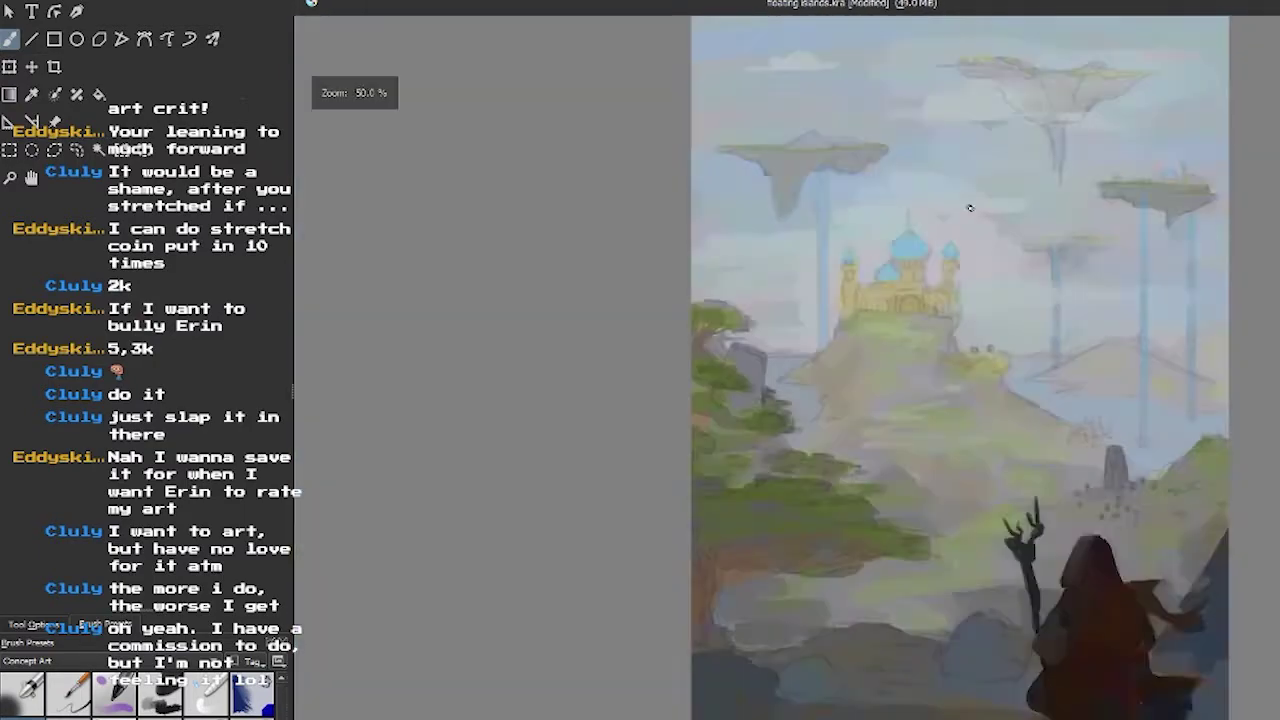
{"action": "key", "text": "Tab"}
{"action": "scroll", "coordinate": [778, 540], "scroll_direction": "up", "scroll_amount": 5}
{"action": "key", "text": "Tab"}
{"action": "scroll", "coordinate": [778, 540], "scroll_direction": "down", "scroll_amount": 5}
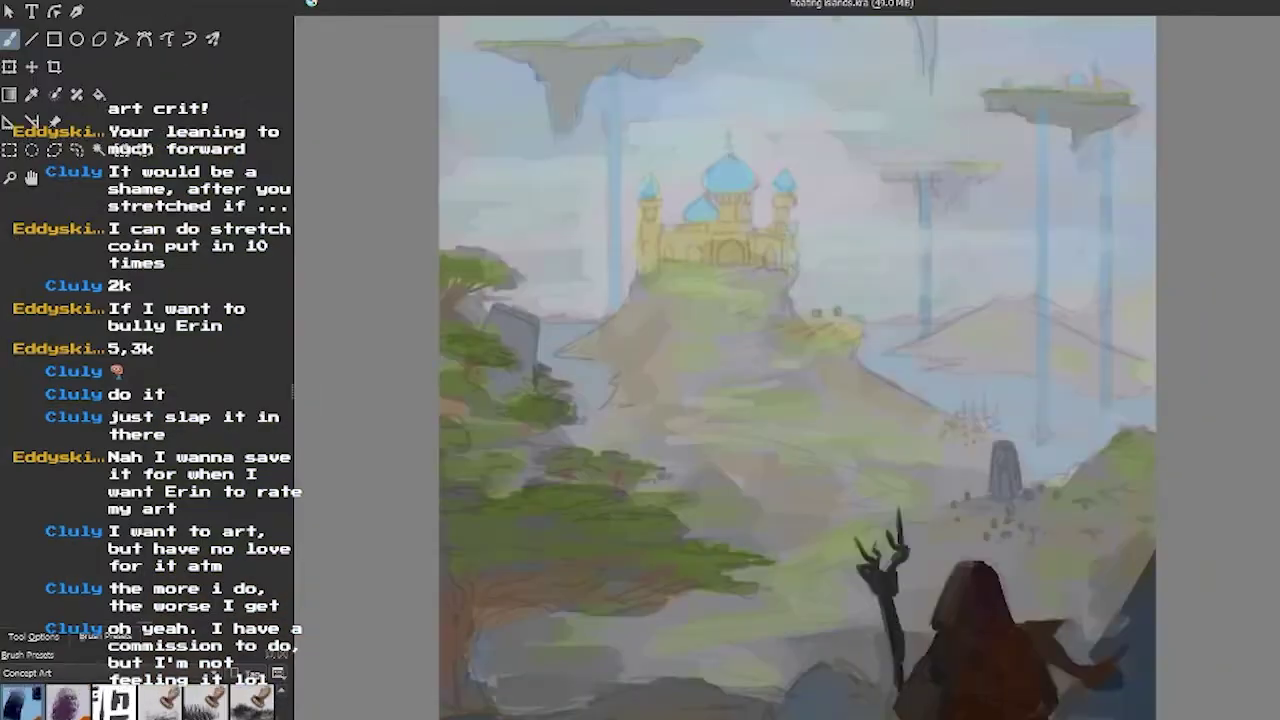
Extend the canvas with dark grey borders and paint the scene's edges outward, adding white and blue dabs on the left border.
{"action": "scroll", "coordinate": [778, 540], "scroll_direction": "up", "scroll_amount": 1}
{"action": "scroll", "coordinate": [921, 413], "scroll_direction": "up", "scroll_amount": 3}
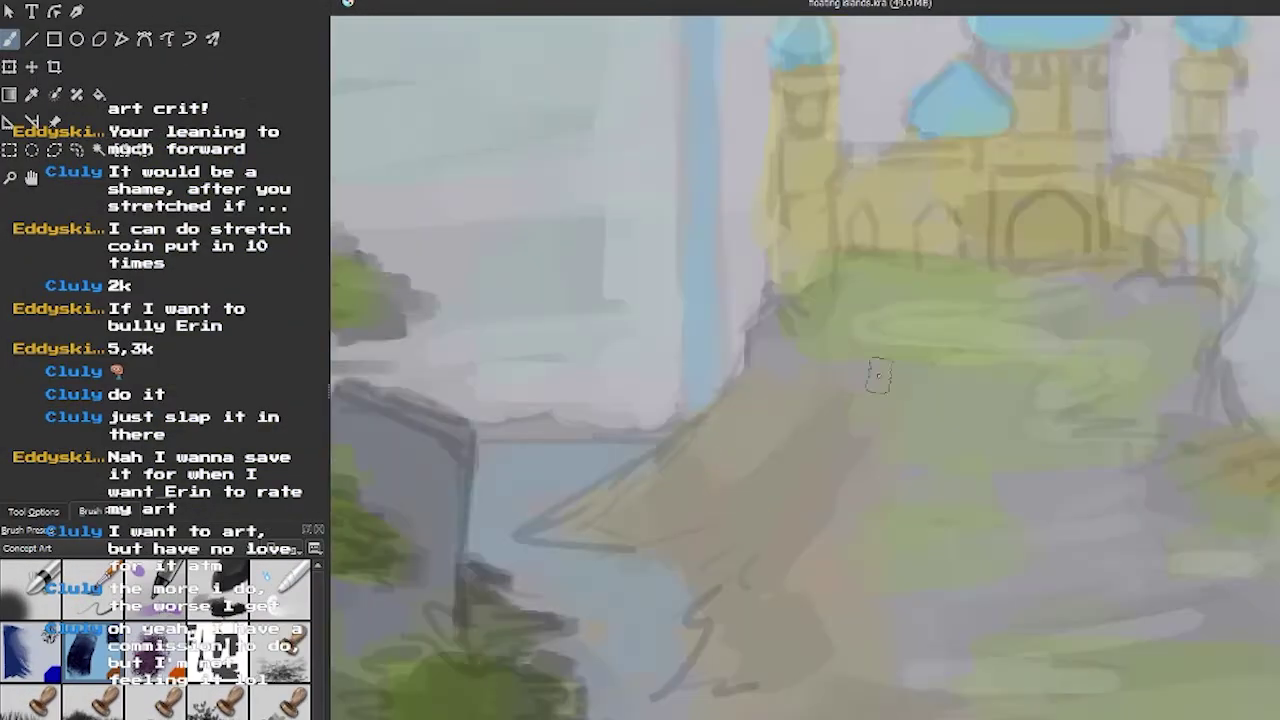
{"action": "scroll", "coordinate": [921, 413], "scroll_direction": "down", "scroll_amount": 5}
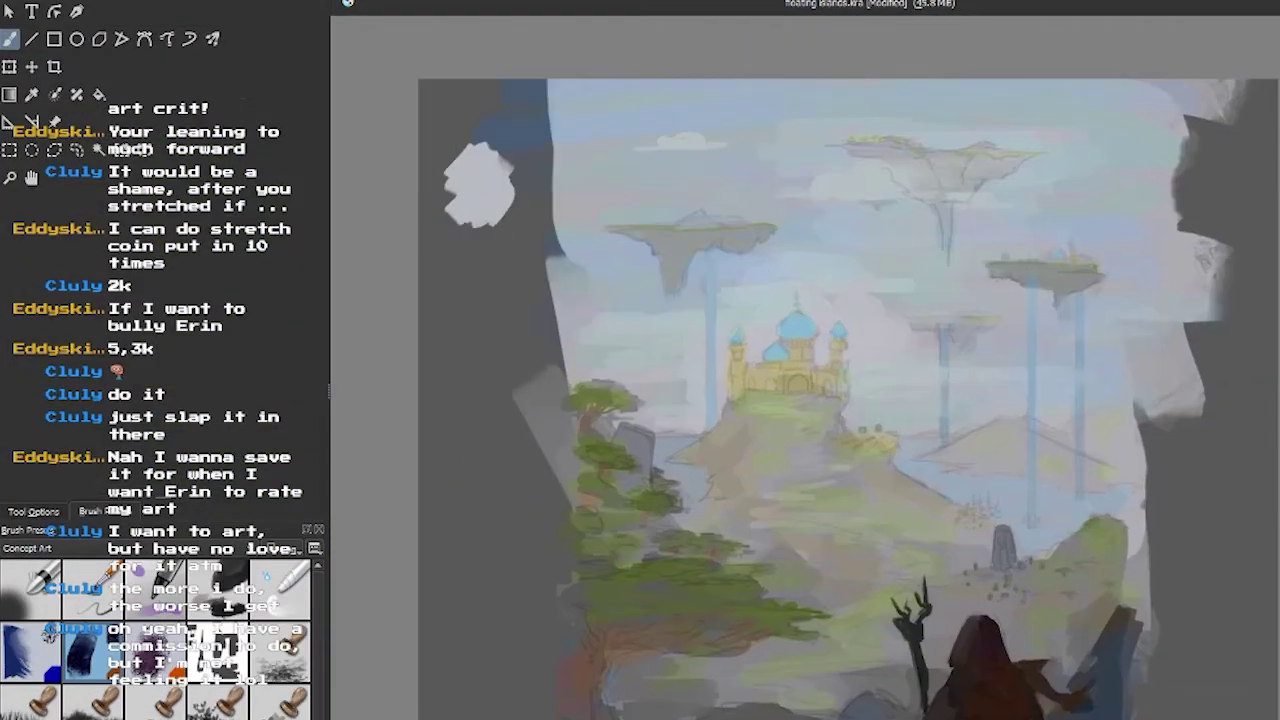
{"action": "scroll", "coordinate": [1033, 291], "scroll_direction": "down", "scroll_amount": 1}
{"action": "scroll", "coordinate": [1033, 291], "scroll_direction": "right", "scroll_amount": 2}
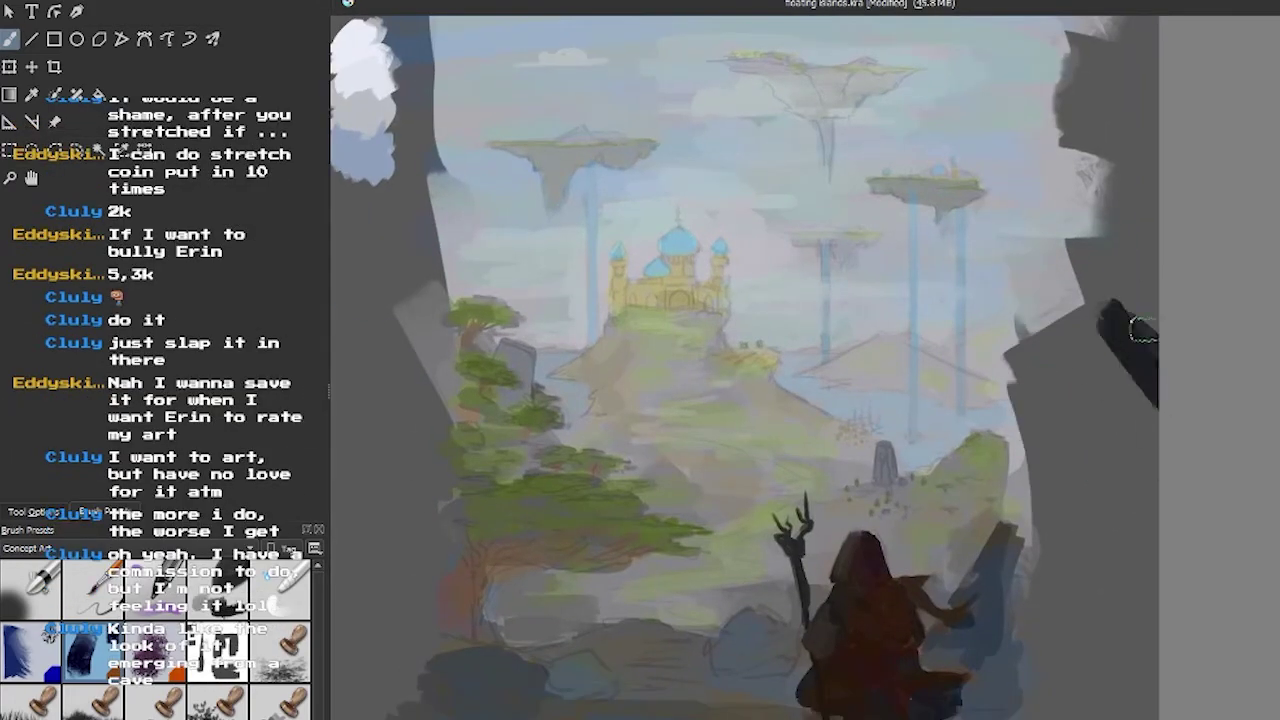
Paint near-black cave rock walls with grey facets along the scene's right side.
{"action": "key", "text": "Tab"}
{"action": "scroll", "coordinate": [988, 166], "scroll_direction": "down", "scroll_amount": 3}
{"action": "scroll", "coordinate": [1003, 118], "scroll_direction": "up", "scroll_amount": 2}
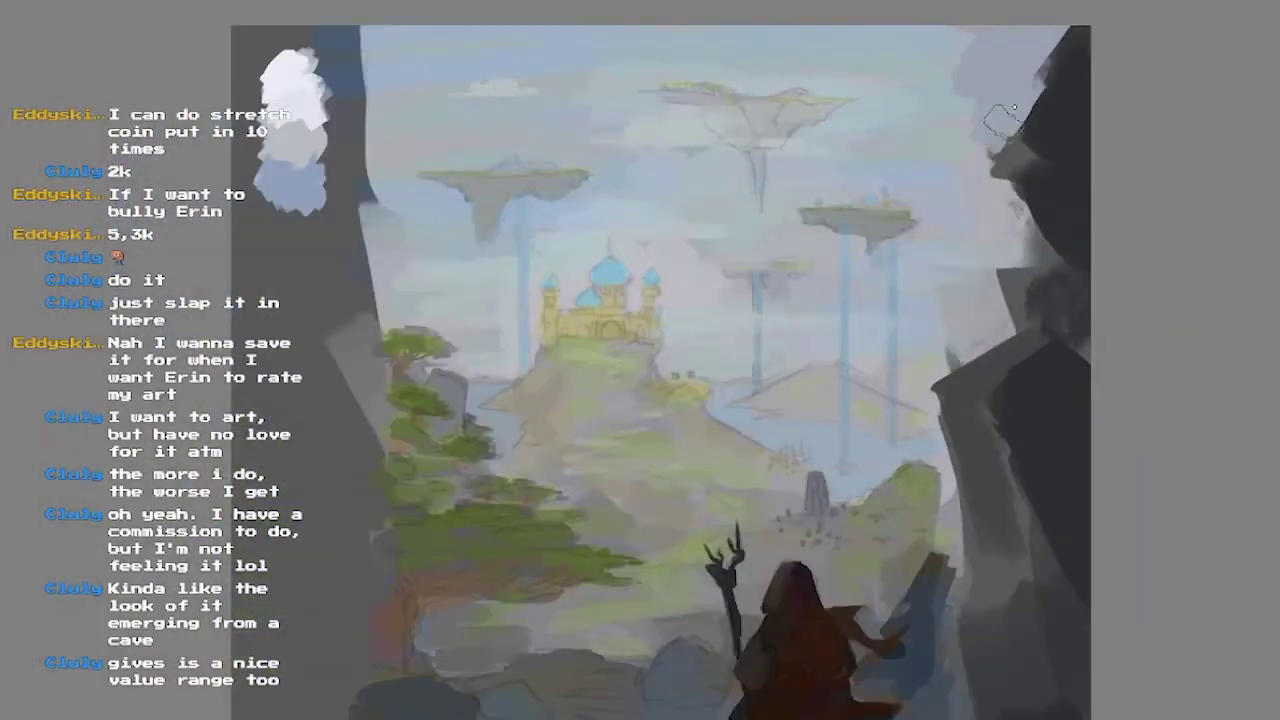
{"action": "left_click_drag", "start_coordinate": [538, 216], "coordinate": [386, 443]}
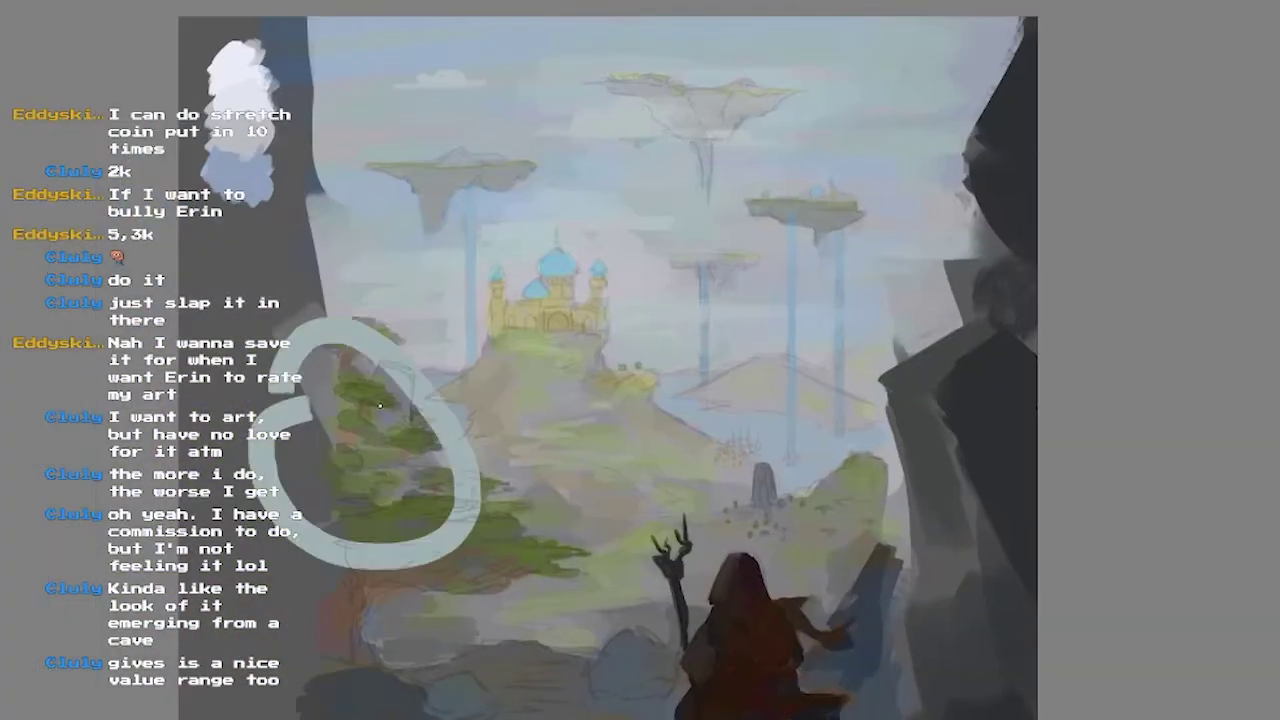
Paint grass and a blue stream across the right floating island and rework the figure's hood in dark purple tones.
{"action": "scroll", "coordinate": [450, 180], "scroll_direction": "up", "scroll_amount": 5}
{"action": "key", "text": "Tab"}
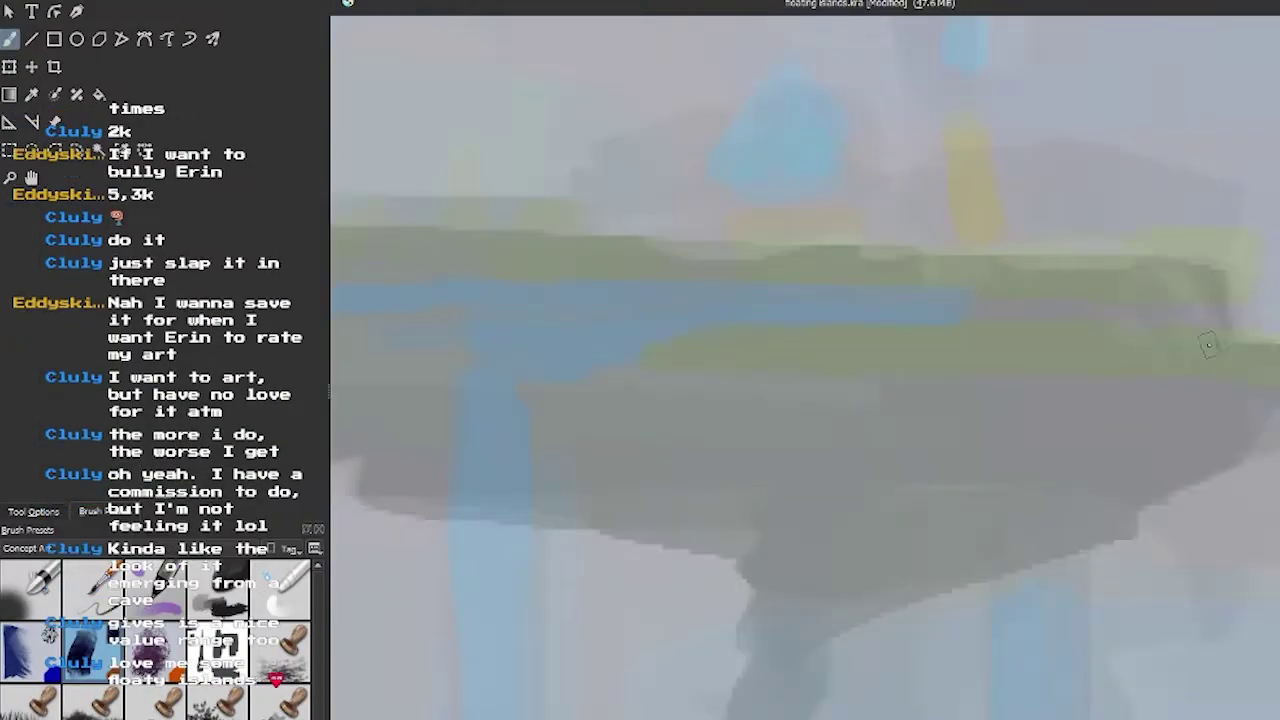
{"action": "left_click_drag", "start_coordinate": [876, 455], "coordinate": [782, 380]}
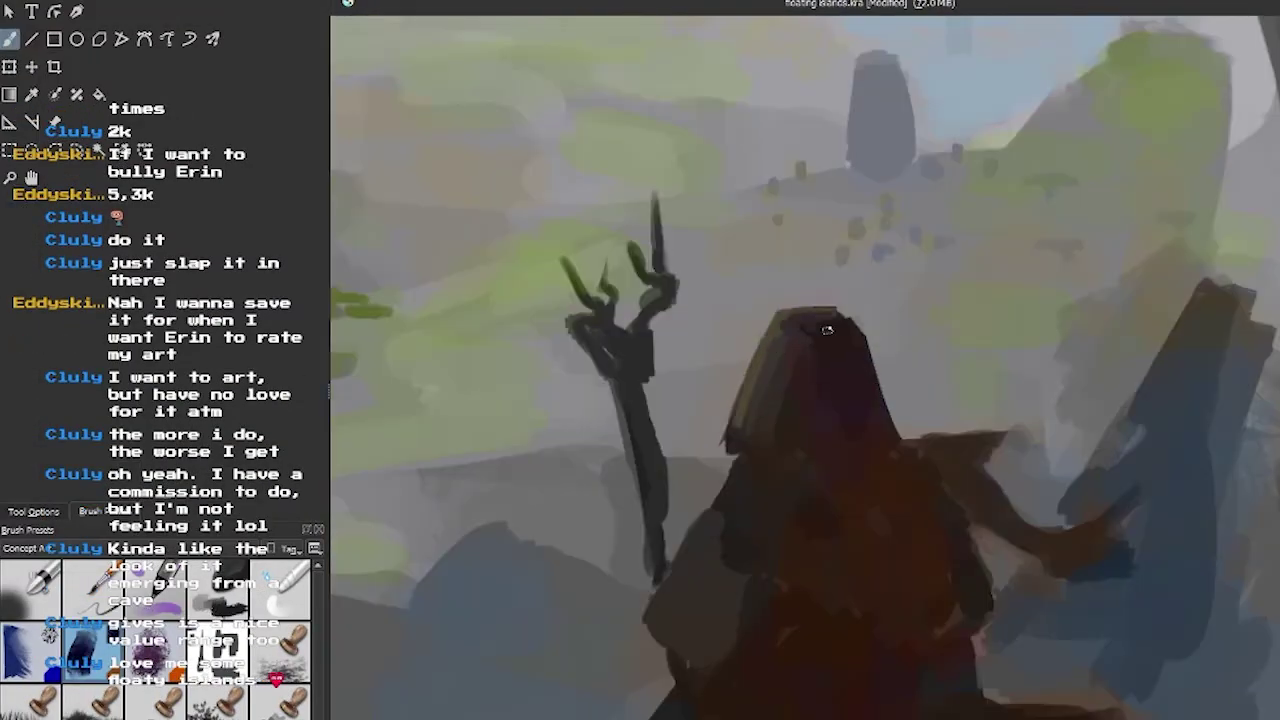
Paint the large left tree's long main limb and twisting side branches in dark brown.
{"action": "scroll", "coordinate": [760, 390], "scroll_direction": "down", "scroll_amount": 3}
{"action": "scroll", "coordinate": [568, 375], "scroll_direction": "up", "scroll_amount": 3}
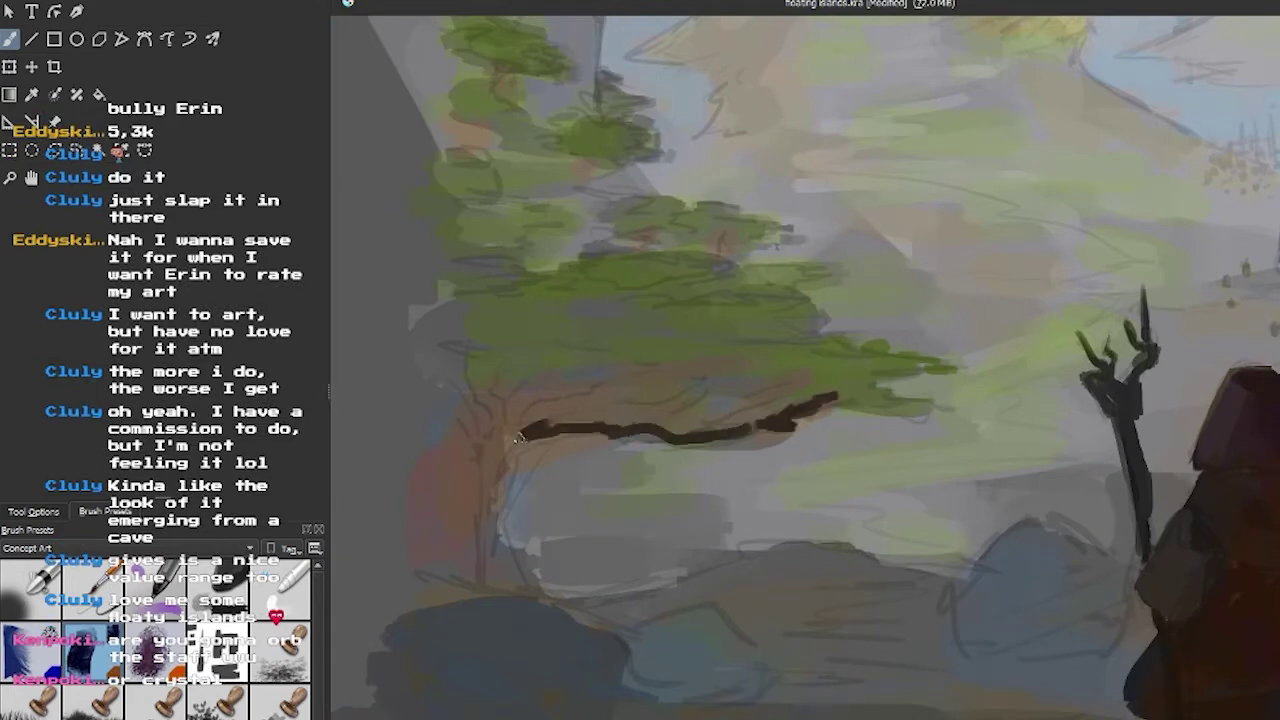
{"action": "scroll", "coordinate": [518, 438], "scroll_direction": "down", "scroll_amount": 3}
{"action": "scroll", "coordinate": [518, 438], "scroll_direction": "up", "scroll_amount": 3}
{"action": "scroll", "coordinate": [560, 430], "scroll_direction": "down", "scroll_amount": 3}
{"action": "scroll", "coordinate": [632, 428], "scroll_direction": "up", "scroll_amount": 4}
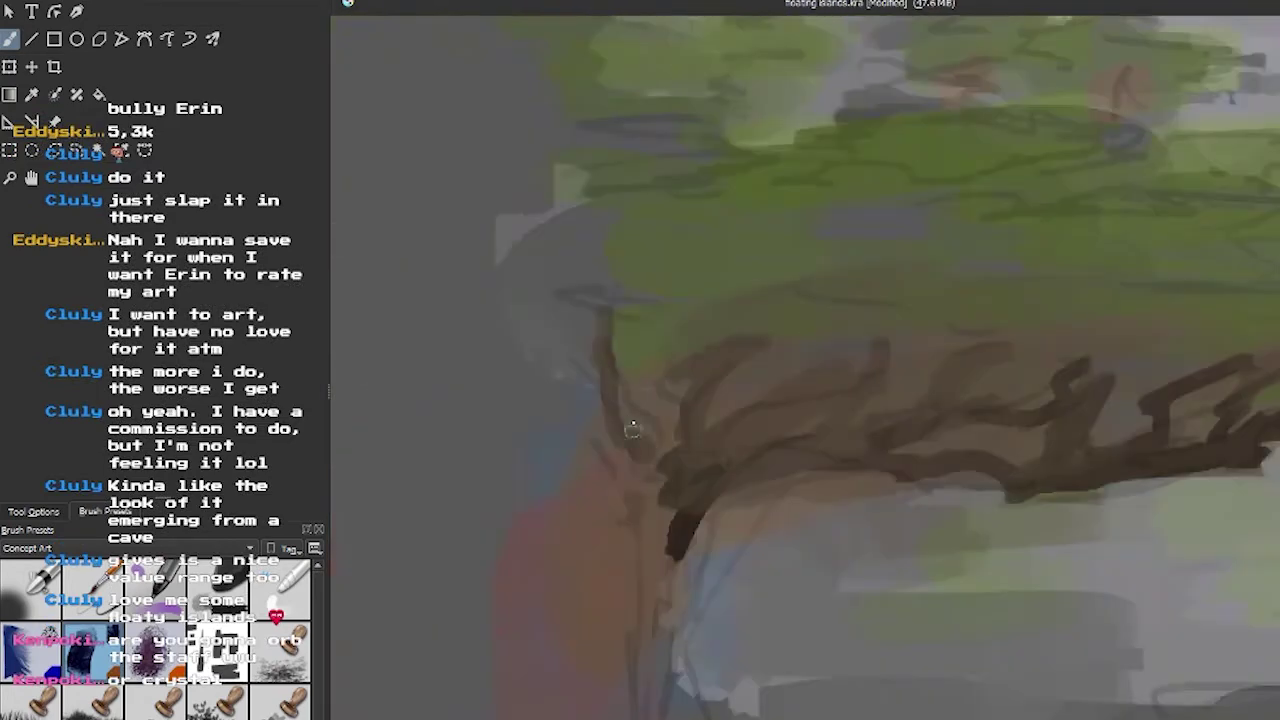
Repaint the large tree's canopy in layered greens with ragged tips and paint its trunk brown.
{"action": "scroll", "coordinate": [632, 428], "scroll_direction": "down", "scroll_amount": 3}
{"action": "scroll", "coordinate": [880, 430], "scroll_direction": "up", "scroll_amount": 3}
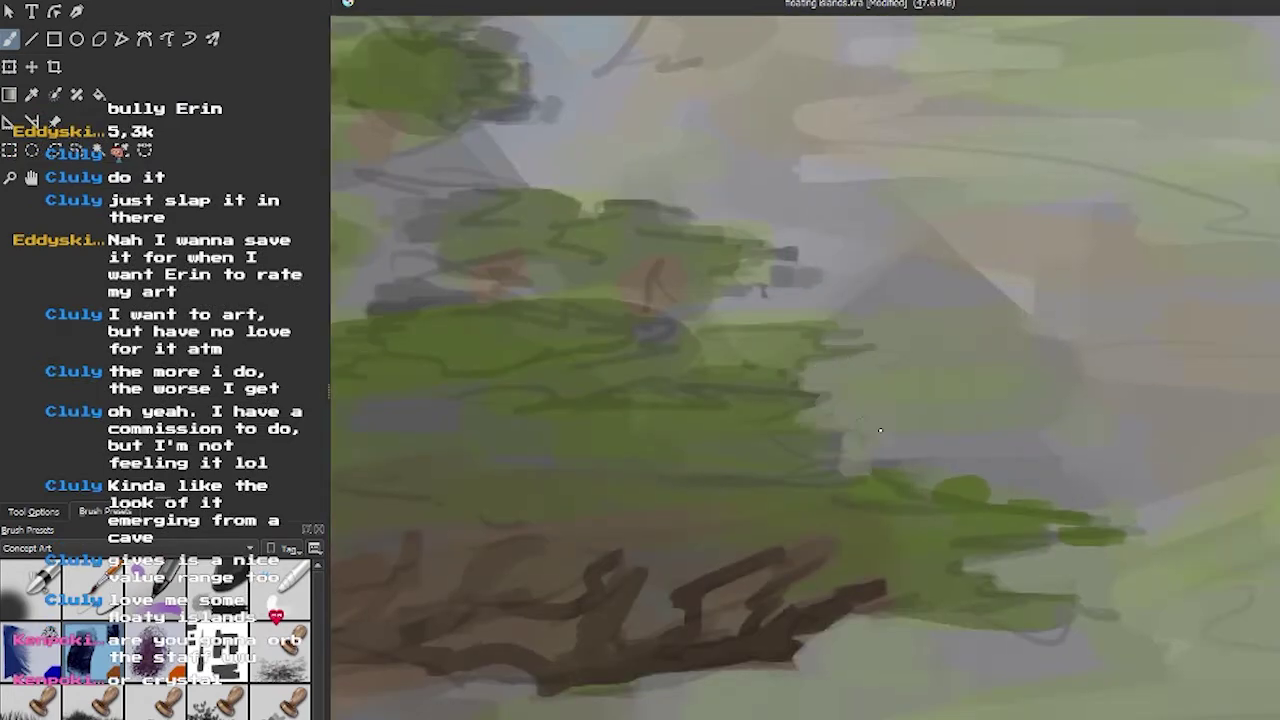
{"action": "scroll", "coordinate": [880, 430], "scroll_direction": "down", "scroll_amount": 3}
{"action": "scroll", "coordinate": [831, 398], "scroll_direction": "up", "scroll_amount": 3}
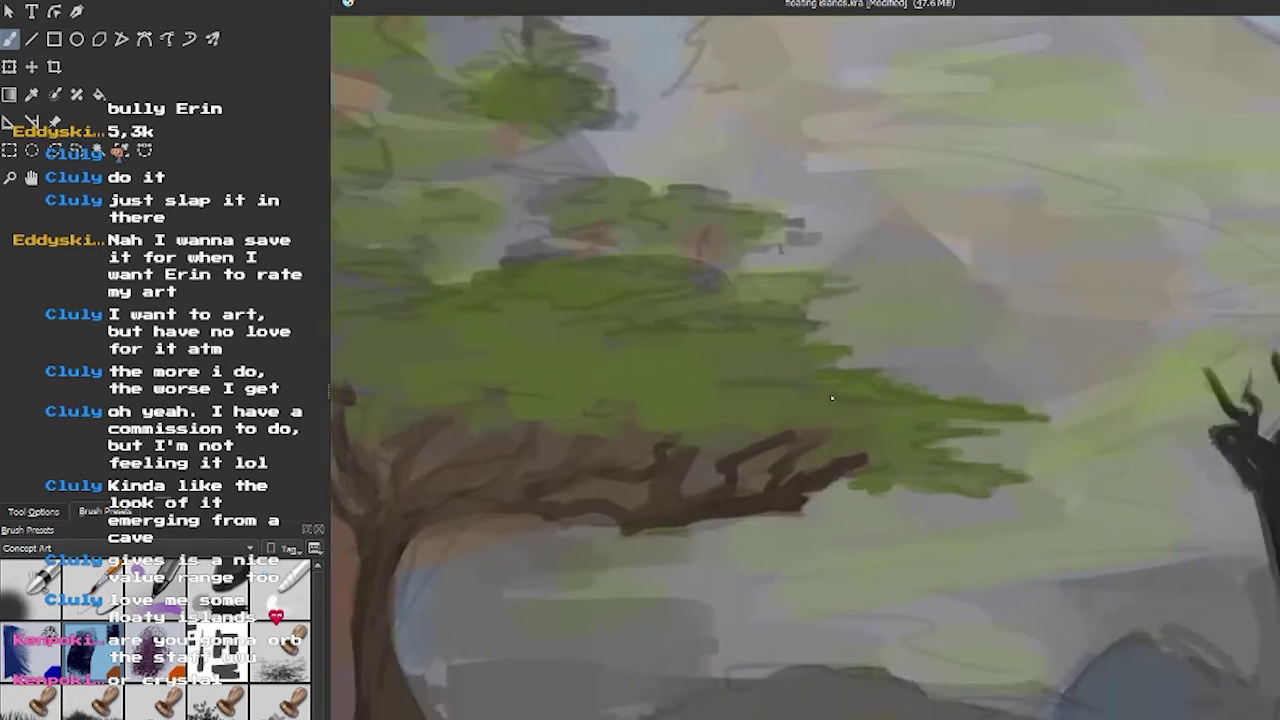
{"action": "scroll", "coordinate": [831, 398], "scroll_direction": "down", "scroll_amount": 3}
Repaint the small middle trees on the left slope with layered dark-green foliage and ragged tips.
{"action": "scroll", "coordinate": [784, 533], "scroll_direction": "up", "scroll_amount": 2}
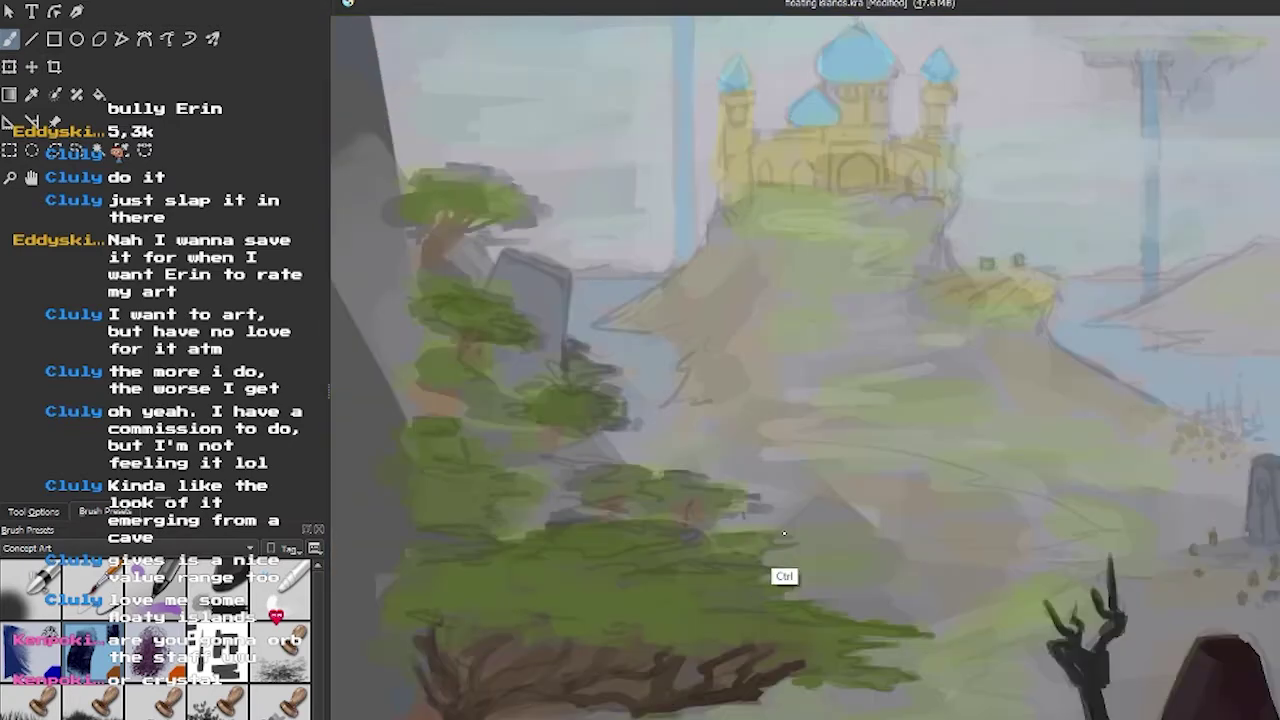
{"action": "scroll", "coordinate": [694, 474], "scroll_direction": "up", "scroll_amount": 4}
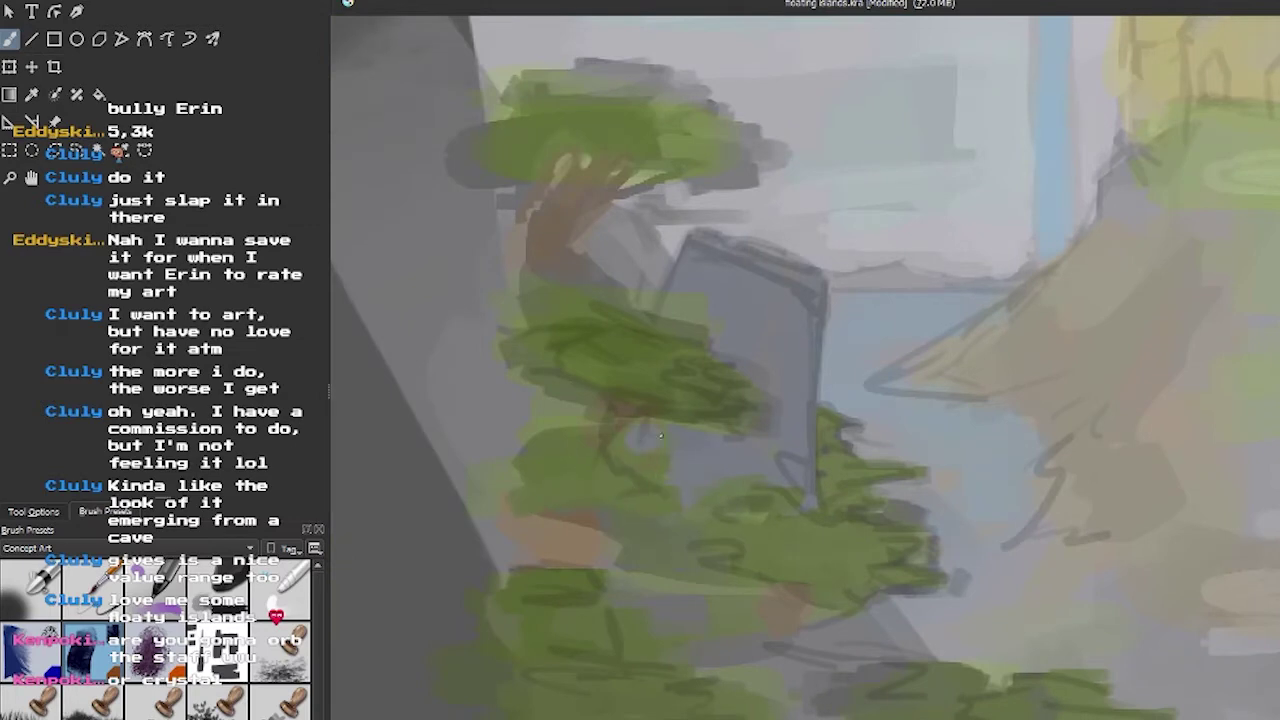
{"action": "left_click_drag", "start_coordinate": [661, 436], "coordinate": [647, 439]}
{"action": "scroll", "coordinate": [659, 385], "scroll_direction": "down", "scroll_amount": 5}
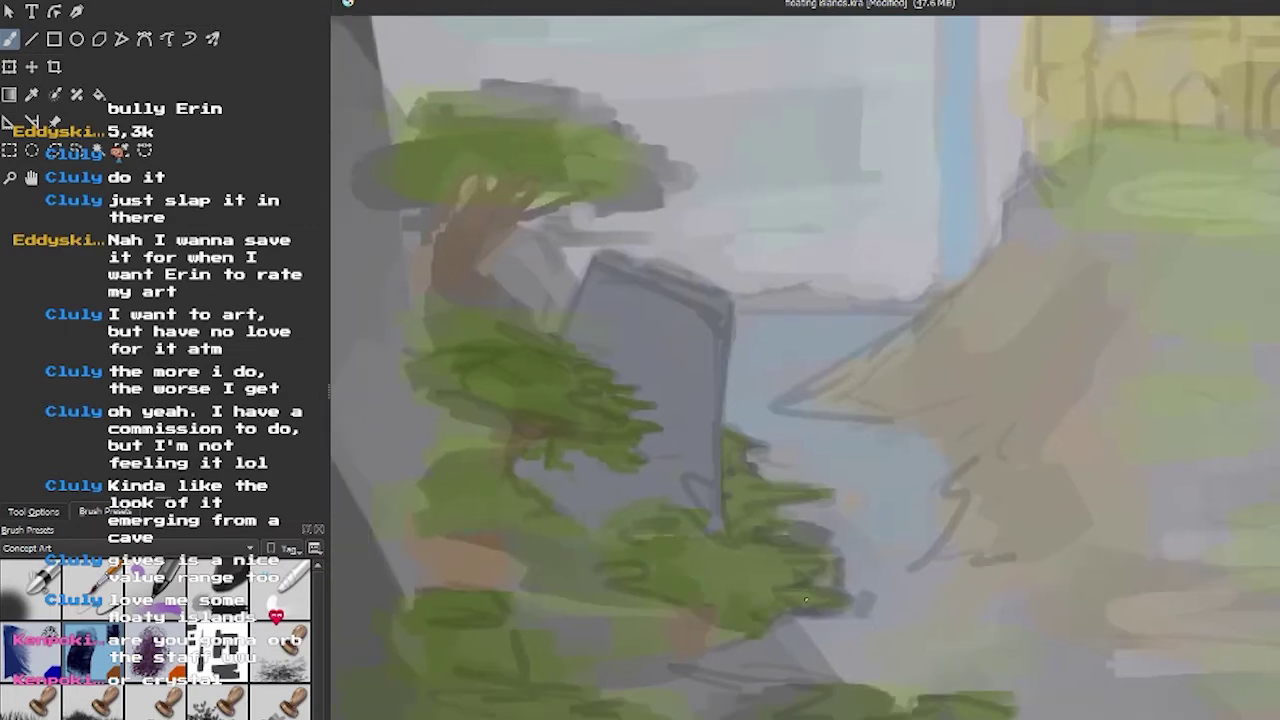
{"action": "scroll", "coordinate": [930, 488], "scroll_direction": "up", "scroll_amount": 6}
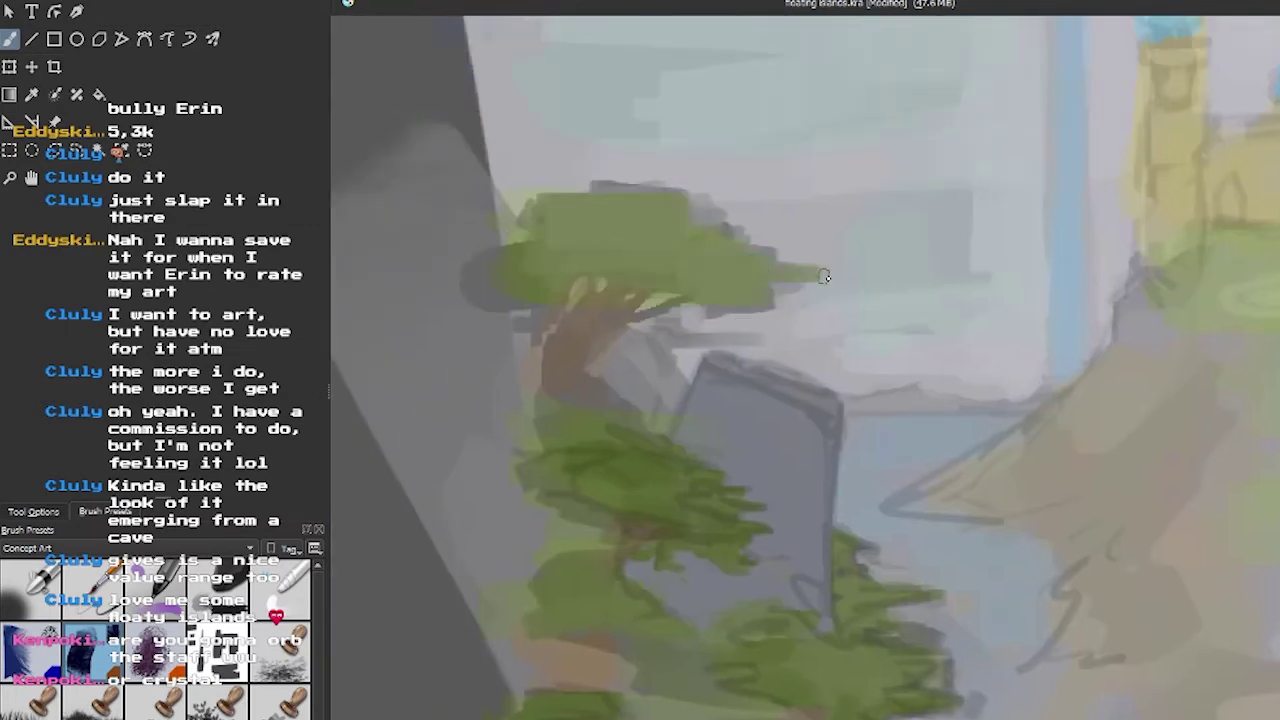
Repaint the uppermost left tree with a wide, flat green canopy and a pale brown trunk with side branches.
{"action": "scroll", "coordinate": [887, 321], "scroll_direction": "up", "scroll_amount": 3}
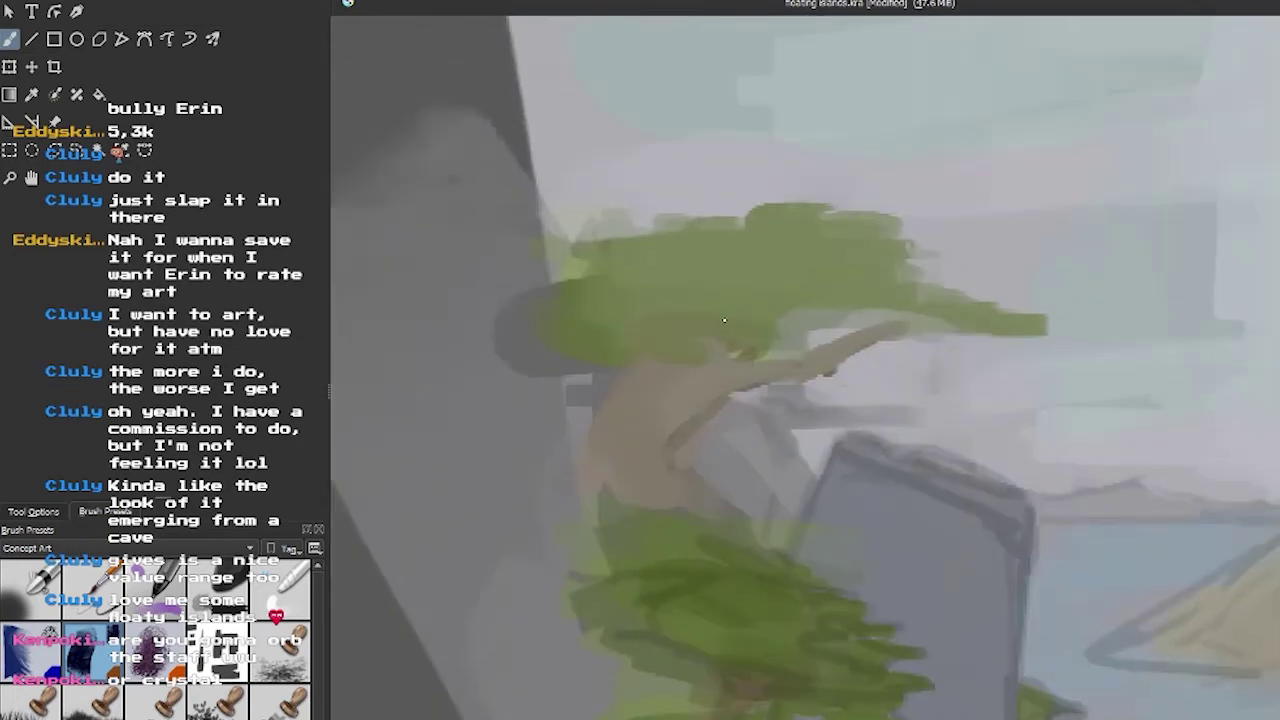
{"action": "scroll", "coordinate": [587, 397], "scroll_direction": "down", "scroll_amount": 1}
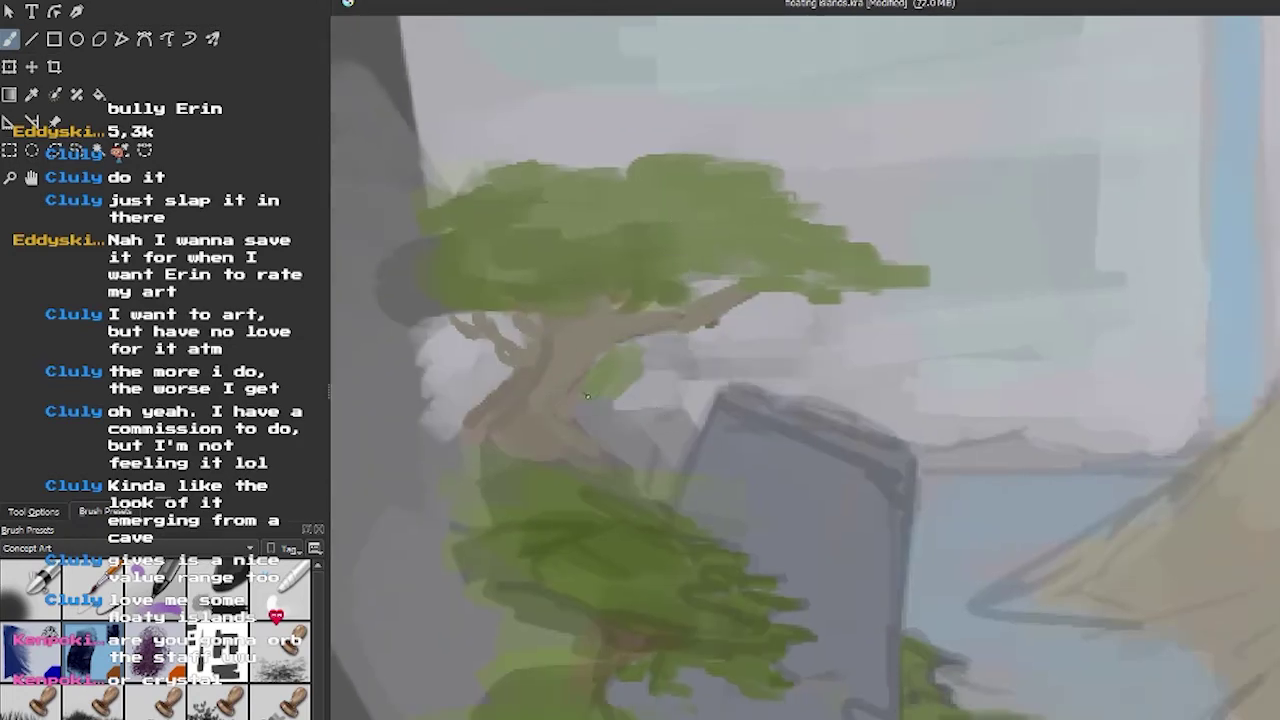
{"action": "scroll", "coordinate": [700, 345], "scroll_direction": "down", "scroll_amount": 3}
{"action": "scroll", "coordinate": [820, 325], "scroll_direction": "up", "scroll_amount": 3}
Rework the right cave wall's upper edge, painting pale sky tones against the dark rock.
{"action": "scroll", "coordinate": [950, 305], "scroll_direction": "down", "scroll_amount": 3}
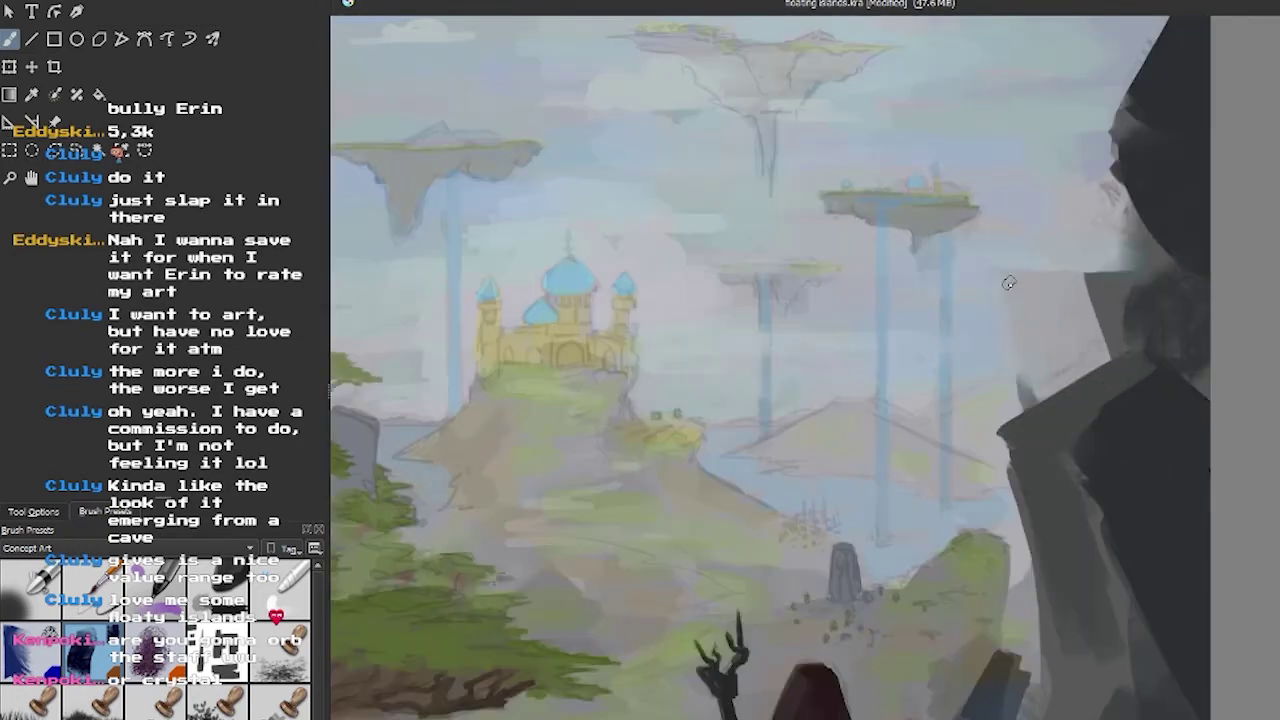
{"action": "scroll", "coordinate": [1092, 282], "scroll_direction": "up", "scroll_amount": 3}
{"action": "scroll", "coordinate": [1092, 282], "scroll_direction": "down", "scroll_amount": 3}
{"action": "scroll", "coordinate": [1092, 282], "scroll_direction": "up", "scroll_amount": 1}
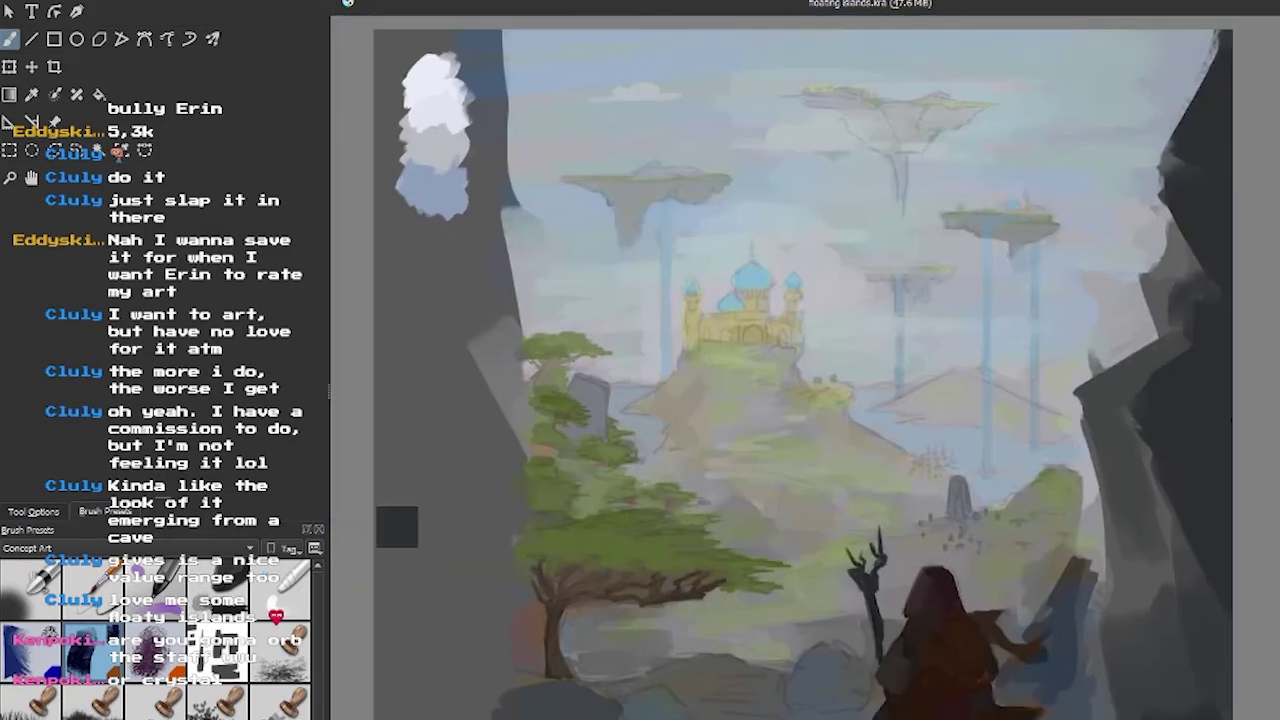
Dab a block of swatches from yellow-green through olive to grey-green onto the left cave wall.
{"action": "scroll", "coordinate": [613, 470], "scroll_direction": "up", "scroll_amount": 1}
{"action": "left_click_drag", "start_coordinate": [430, 375], "coordinate": [445, 420]}
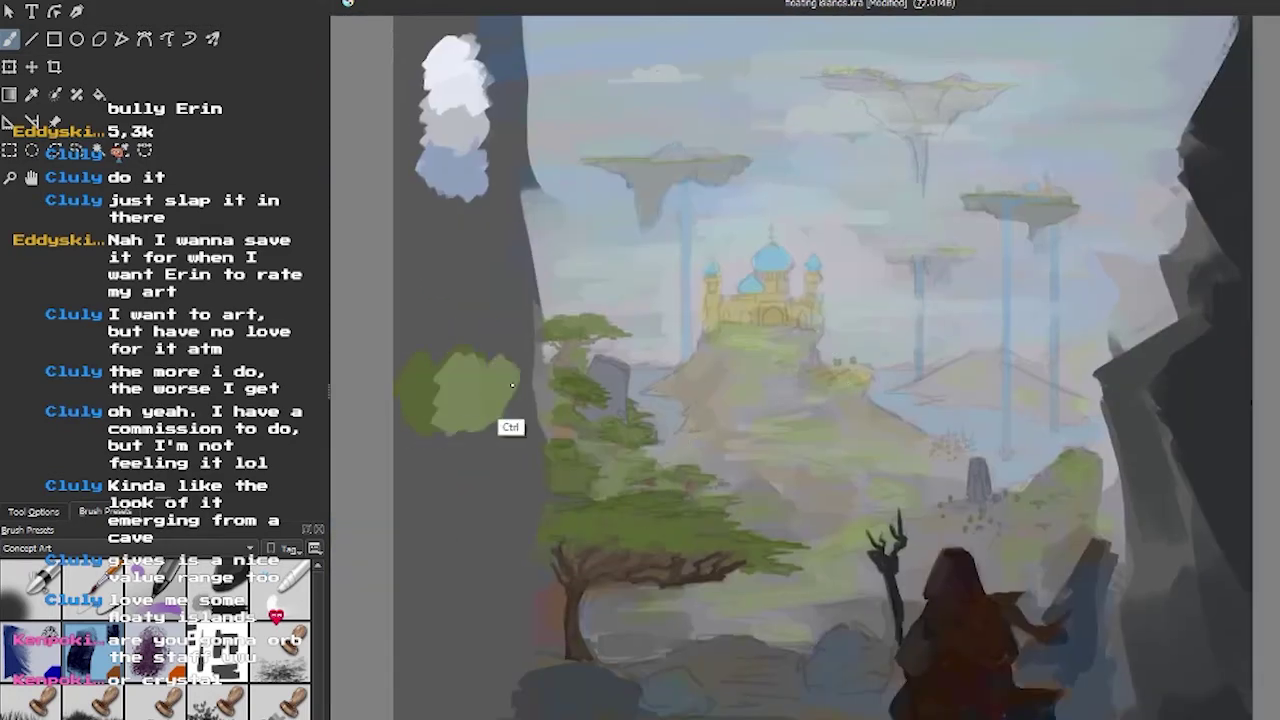
{"action": "scroll", "coordinate": [553, 487], "scroll_direction": "up", "scroll_amount": 1}
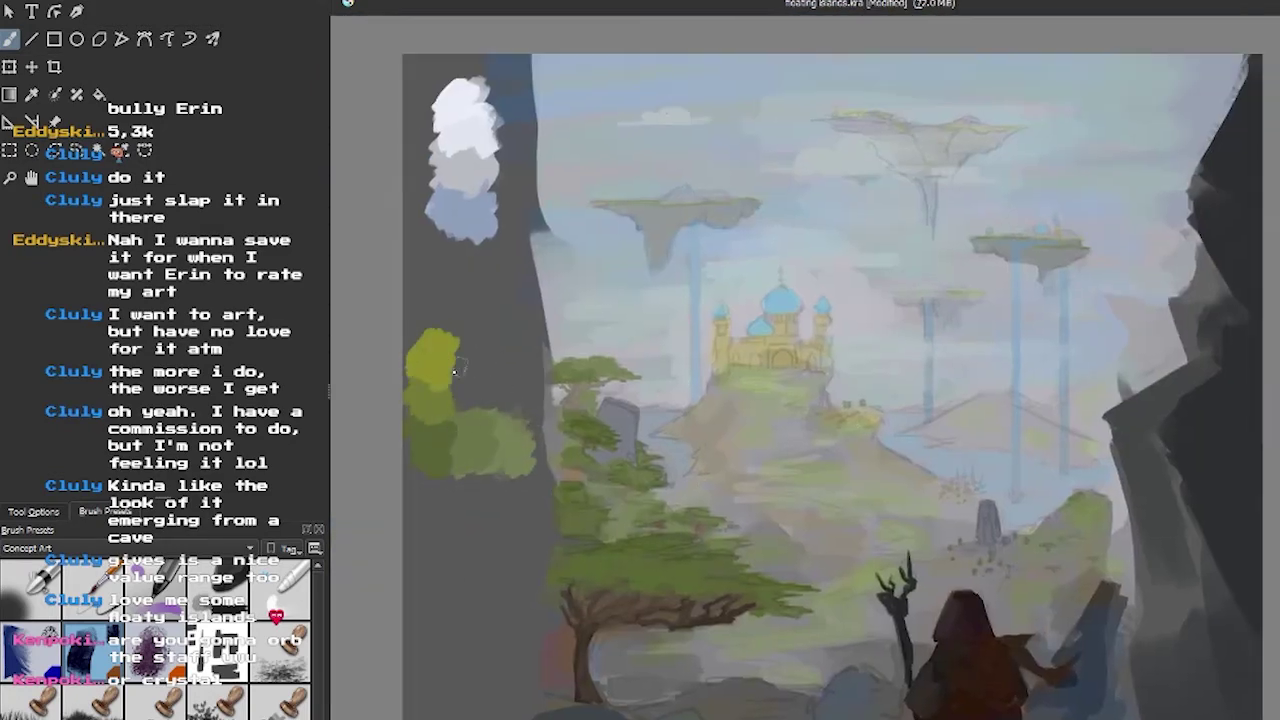
{"action": "scroll", "coordinate": [454, 386], "scroll_direction": "up", "scroll_amount": 5}
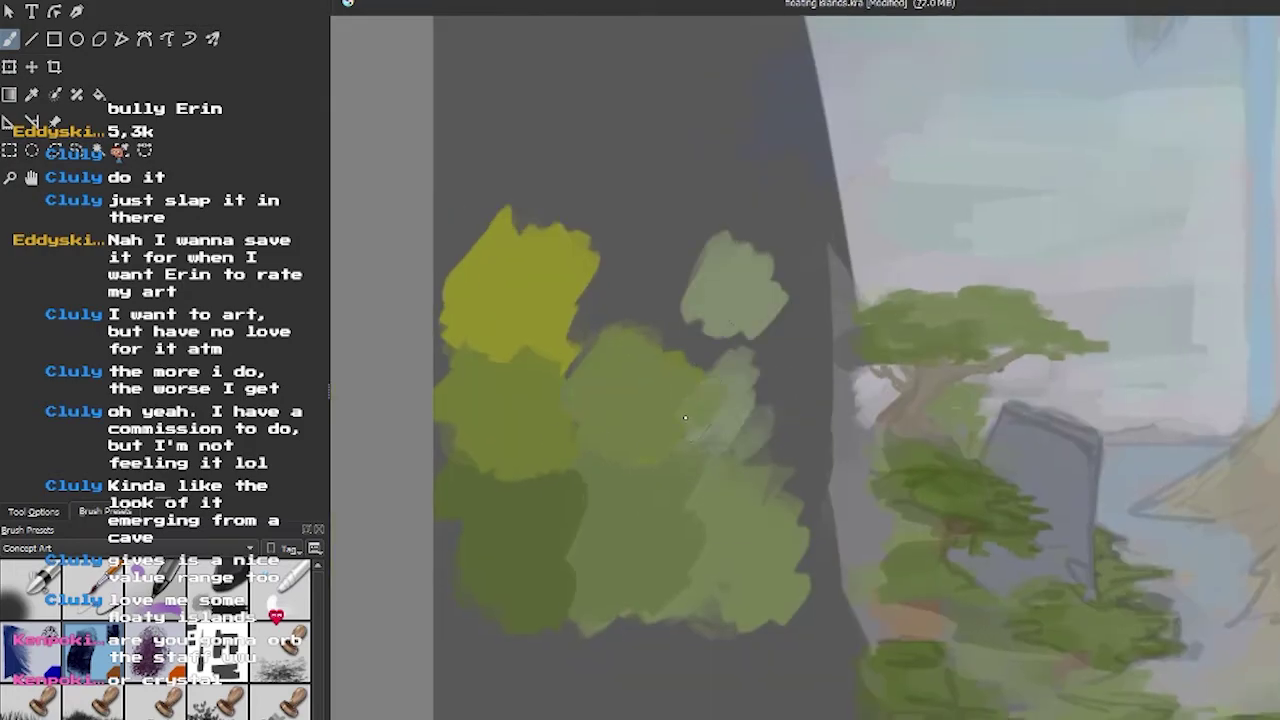
{"action": "scroll", "coordinate": [775, 322], "scroll_direction": "down", "scroll_amount": 6}
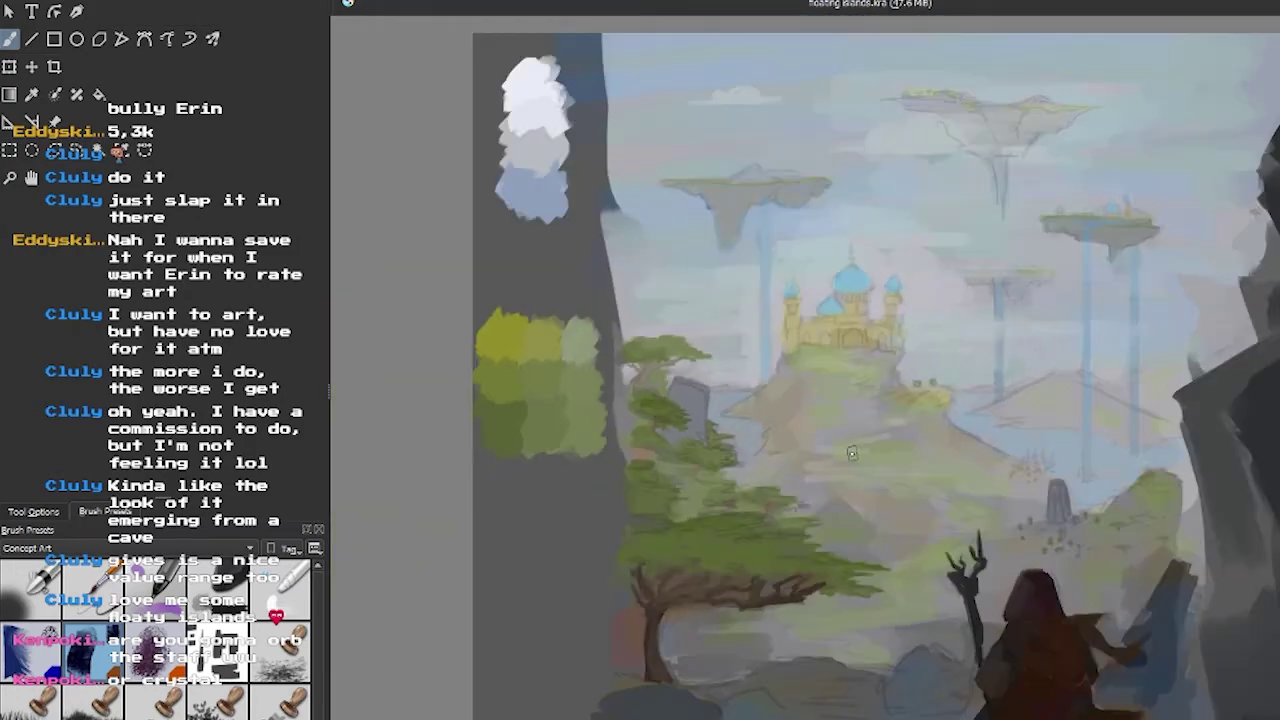
Add a row of blue, light blue and pale mint swatches above the green ones.
{"action": "scroll", "coordinate": [648, 318], "scroll_direction": "up", "scroll_amount": 5}
{"action": "left_click_drag", "start_coordinate": [615, 356], "coordinate": [805, 355]}
{"action": "scroll", "coordinate": [760, 345], "scroll_direction": "down", "scroll_amount": 5}
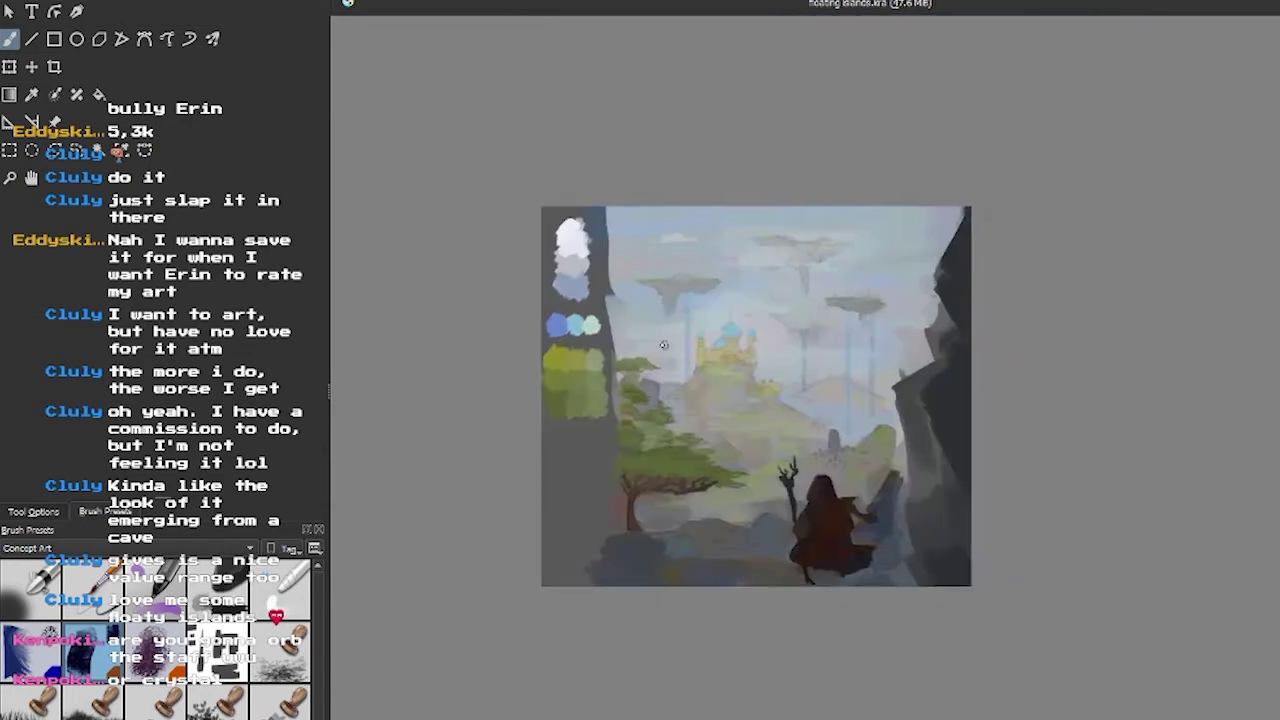
Switch the canvas to a greyscale preview to check the painting's values.
{"action": "scroll", "coordinate": [490, 320], "scroll_direction": "up", "scroll_amount": 6}
{"action": "scroll", "coordinate": [444, 396], "scroll_direction": "down", "scroll_amount": 5}
{"action": "key", "text": "ctrl+y"}
{"action": "scroll", "coordinate": [686, 474], "scroll_direction": "up", "scroll_amount": 6}
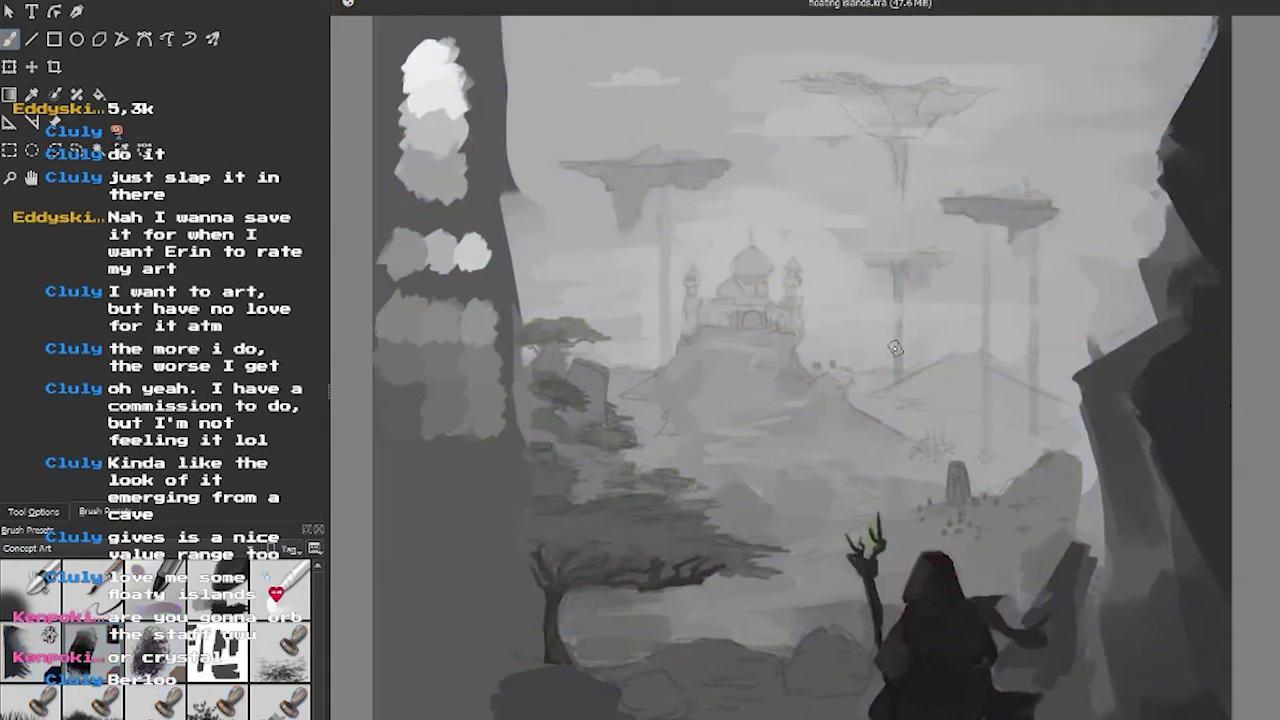
Darken the cave floor and the lower rock to the right of the robed figure.
{"action": "scroll", "coordinate": [1065, 345], "scroll_direction": "down", "scroll_amount": 1}
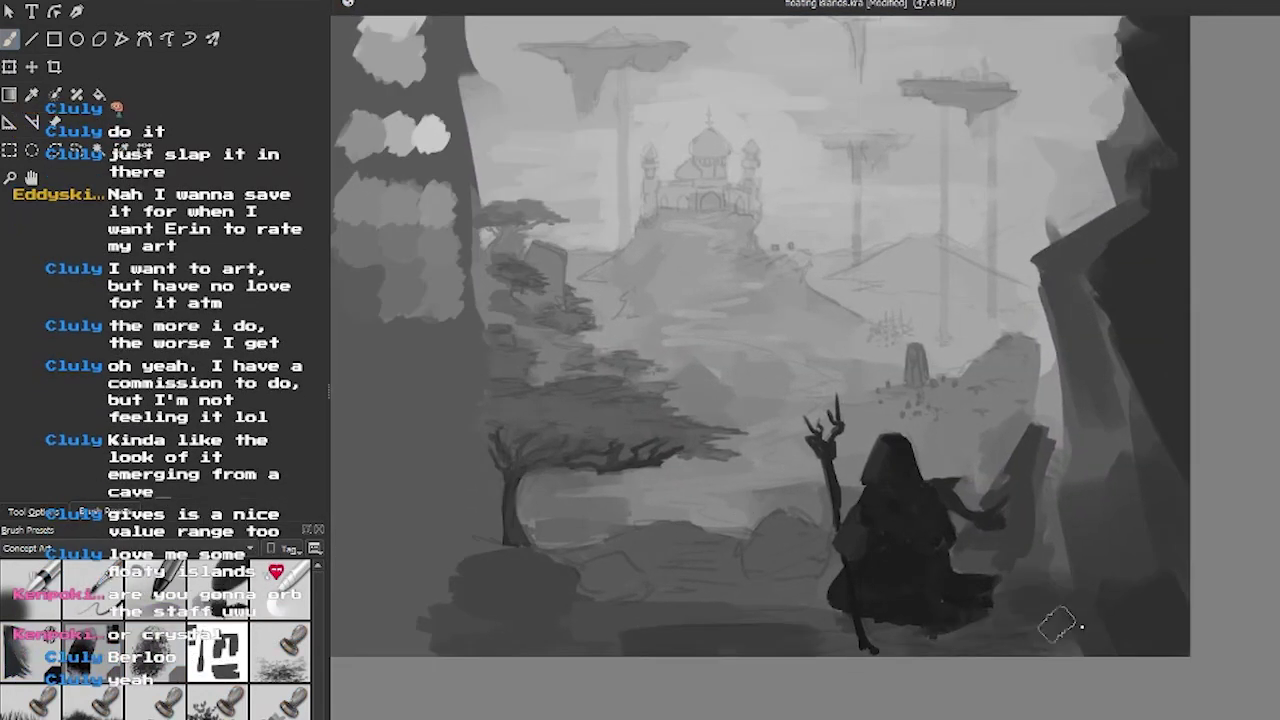
{"action": "scroll", "coordinate": [829, 651], "scroll_direction": "up", "scroll_amount": 2}
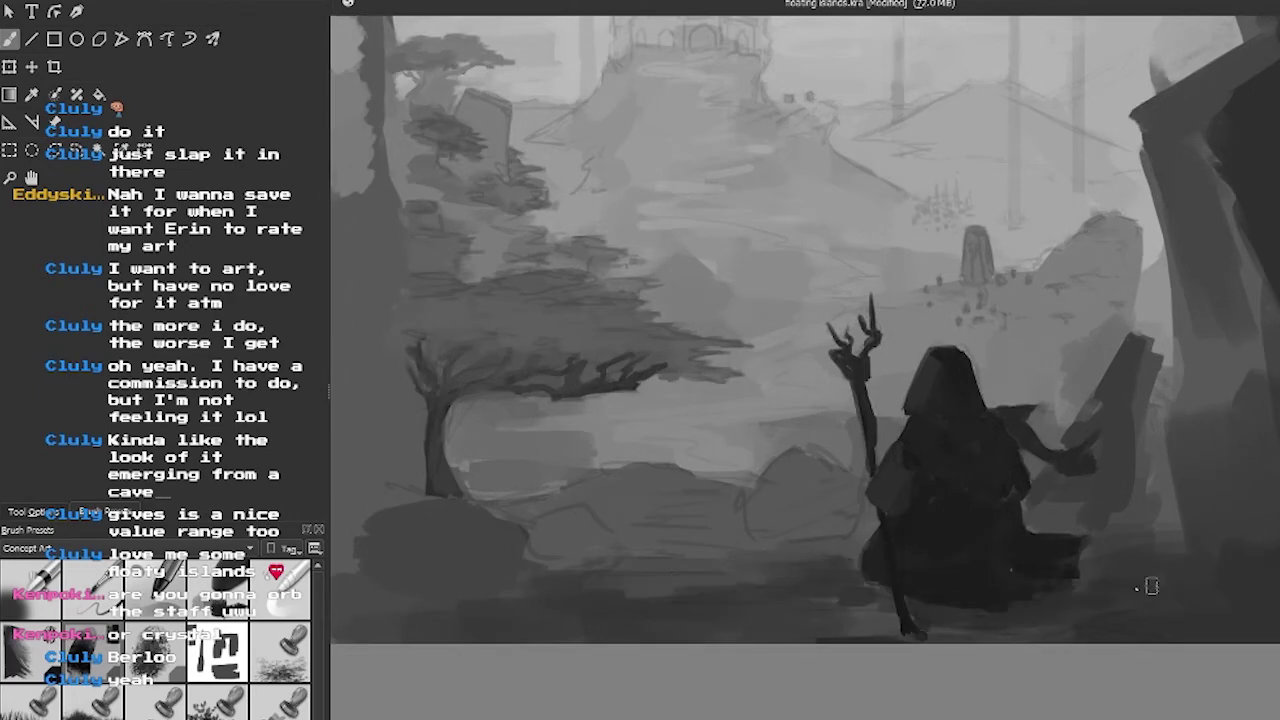
{"action": "scroll", "coordinate": [1150, 587], "scroll_direction": "up", "scroll_amount": 3}
{"action": "scroll", "coordinate": [1071, 434], "scroll_direction": "down", "scroll_amount": 5}
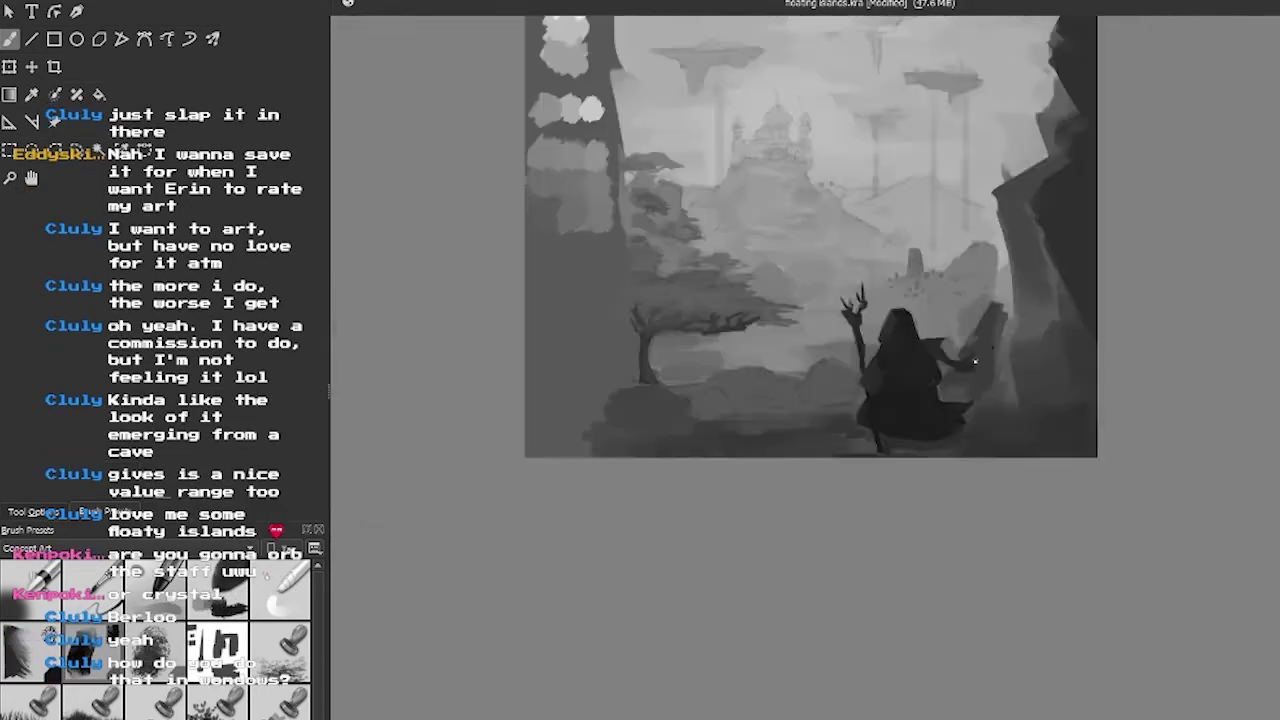
{"action": "scroll", "coordinate": [975, 362], "scroll_direction": "up", "scroll_amount": 2}
{"action": "scroll", "coordinate": [977, 466], "scroll_direction": "down", "scroll_amount": 4}
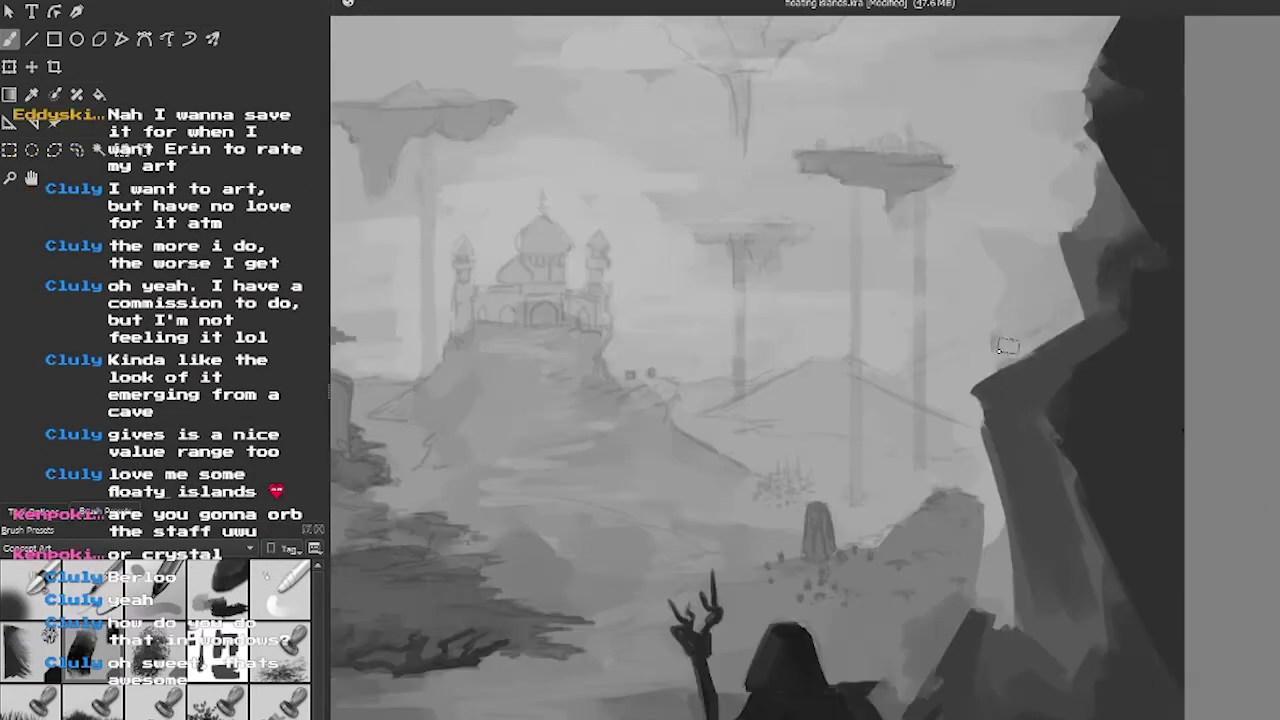
Reshape the right cave wall's ledge and lower rock in dark grey, and darken the boulder at the left foreground.
{"action": "scroll", "coordinate": [1096, 367], "scroll_direction": "down", "scroll_amount": 2}
{"action": "scroll", "coordinate": [970, 530], "scroll_direction": "up", "scroll_amount": 2}
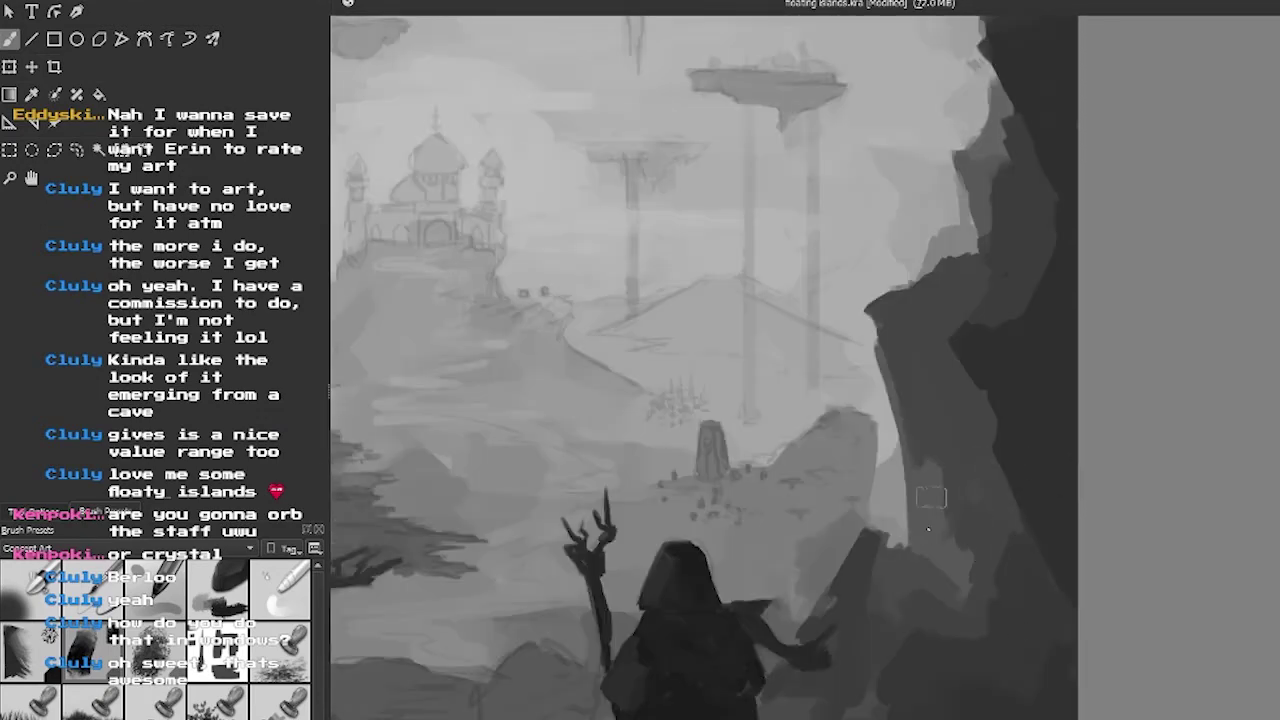
{"action": "scroll", "coordinate": [897, 617], "scroll_direction": "down", "scroll_amount": 2}
{"action": "scroll", "coordinate": [703, 580], "scroll_direction": "up", "scroll_amount": 1}
{"action": "scroll", "coordinate": [660, 551], "scroll_direction": "down", "scroll_amount": 1}
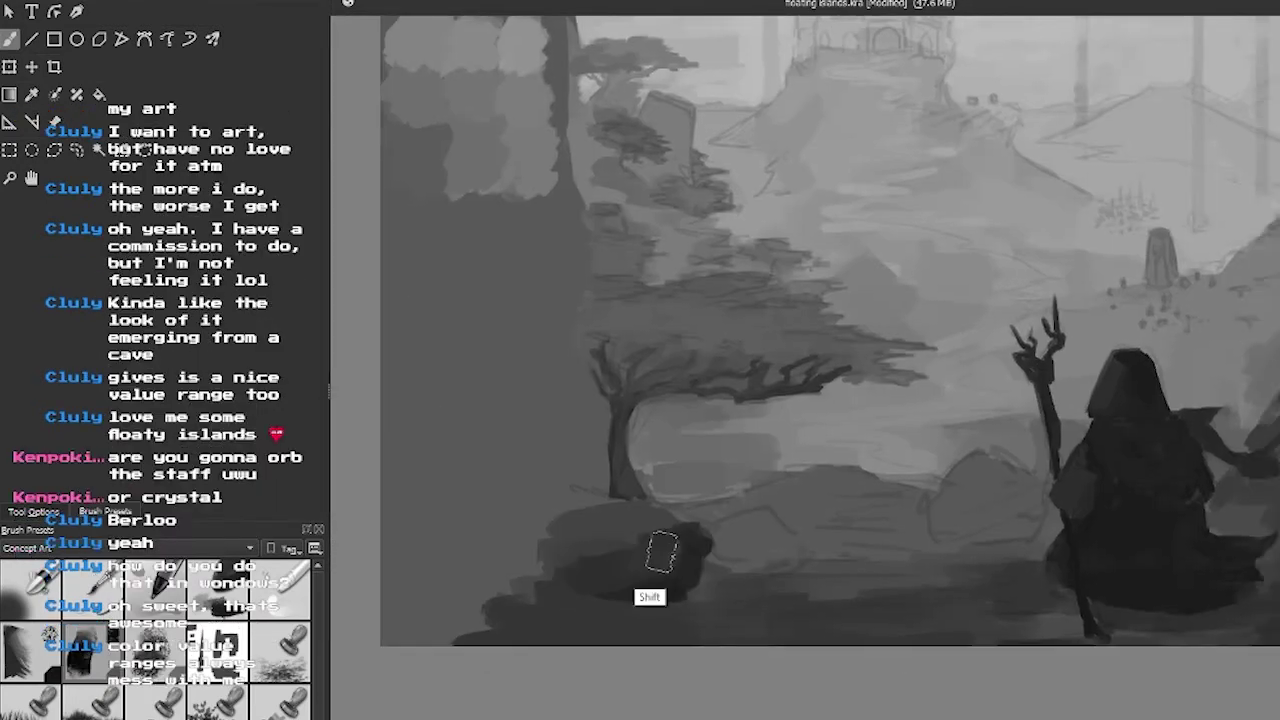
{"action": "scroll", "coordinate": [847, 598], "scroll_direction": "up", "scroll_amount": 3}
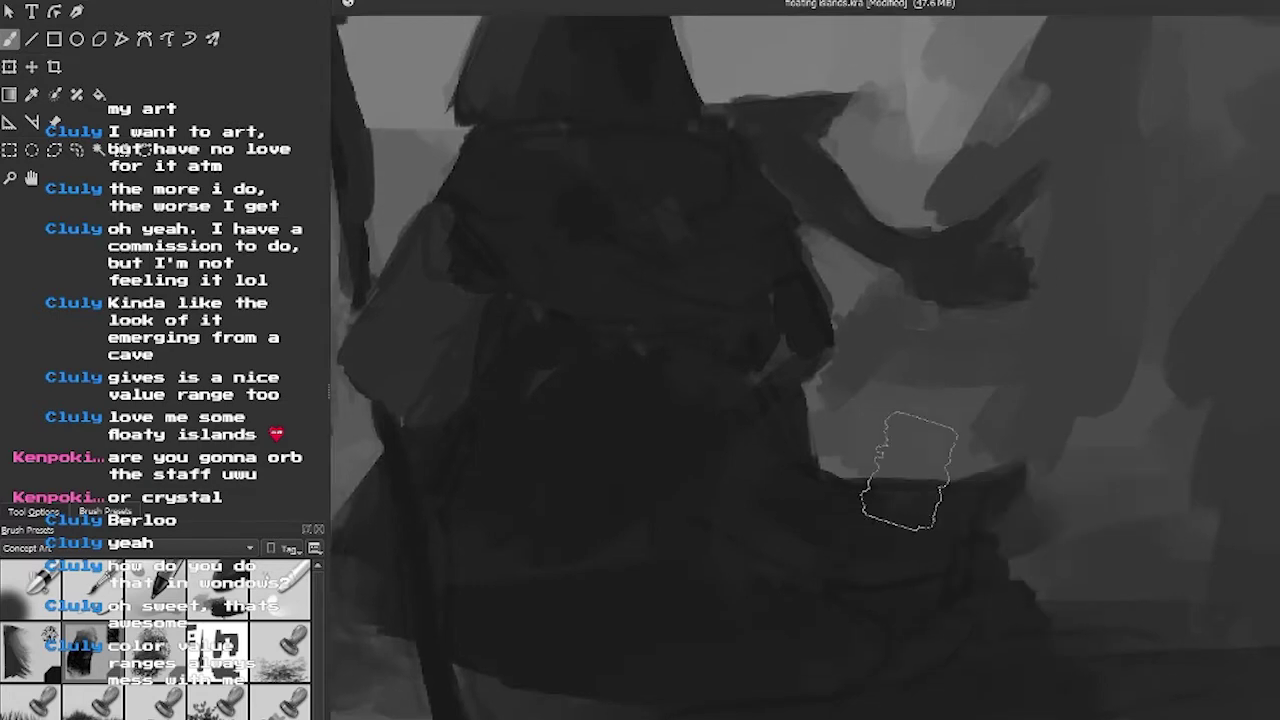
Return the canvas to colour and paint the foreground rocks and cave floor in dark purple and blue tones.
{"action": "scroll", "coordinate": [900, 509], "scroll_direction": "down", "scroll_amount": 3}
{"action": "key", "text": "ctrl+y"}
{"action": "scroll", "coordinate": [929, 360], "scroll_direction": "down", "scroll_amount": 2}
{"action": "scroll", "coordinate": [900, 450], "scroll_direction": "up", "scroll_amount": 3}
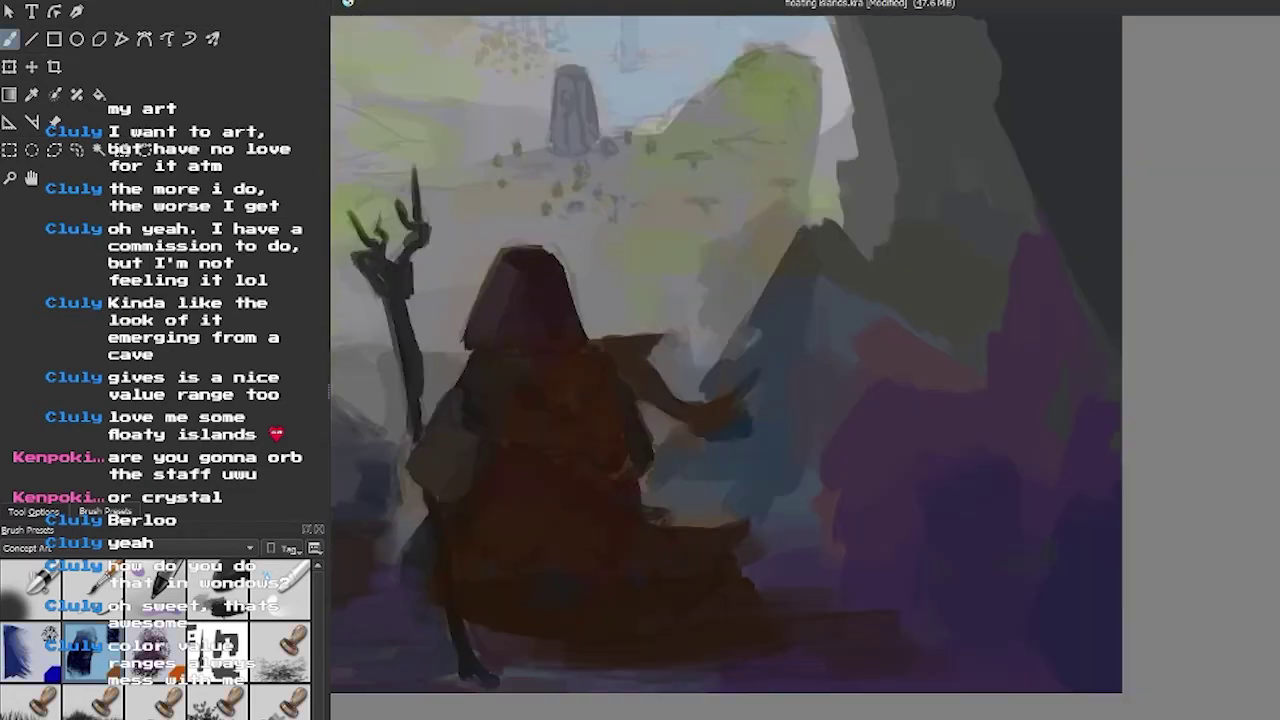
{"action": "scroll", "coordinate": [1008, 432], "scroll_direction": "down", "scroll_amount": 3}
{"action": "scroll", "coordinate": [743, 600], "scroll_direction": "up", "scroll_amount": 3}
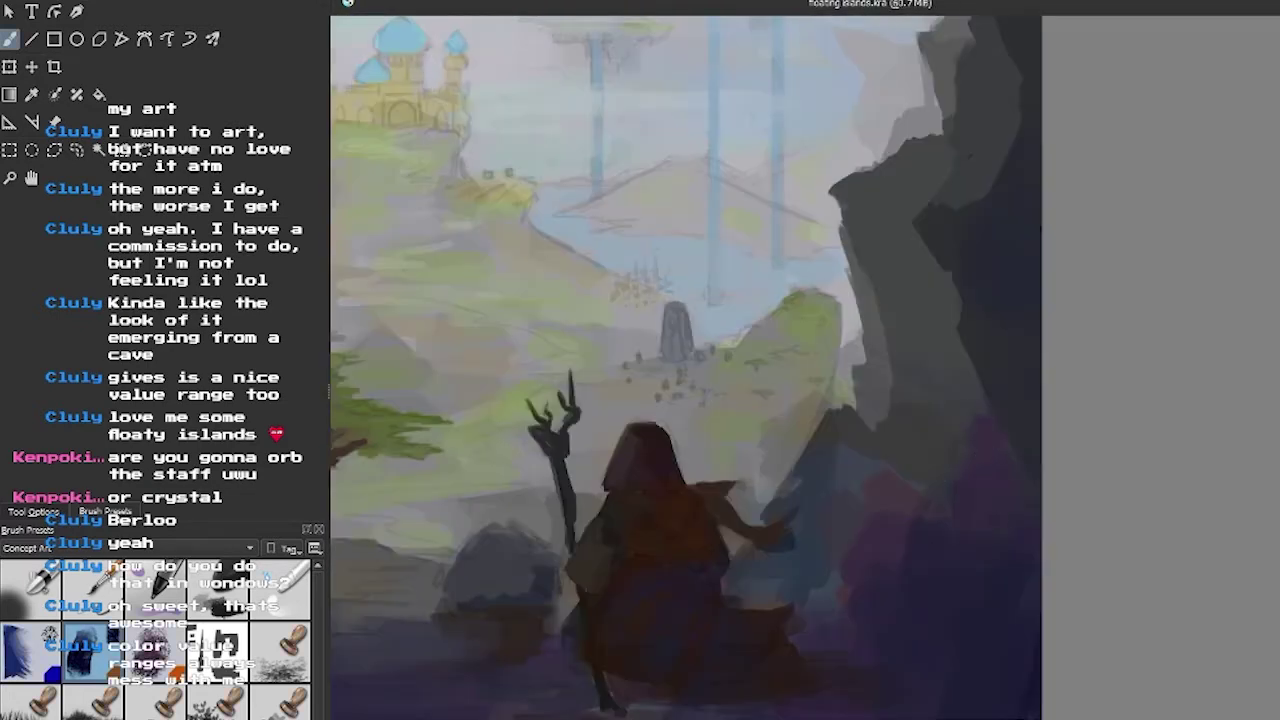
{"action": "scroll", "coordinate": [1030, 588], "scroll_direction": "down", "scroll_amount": 5}
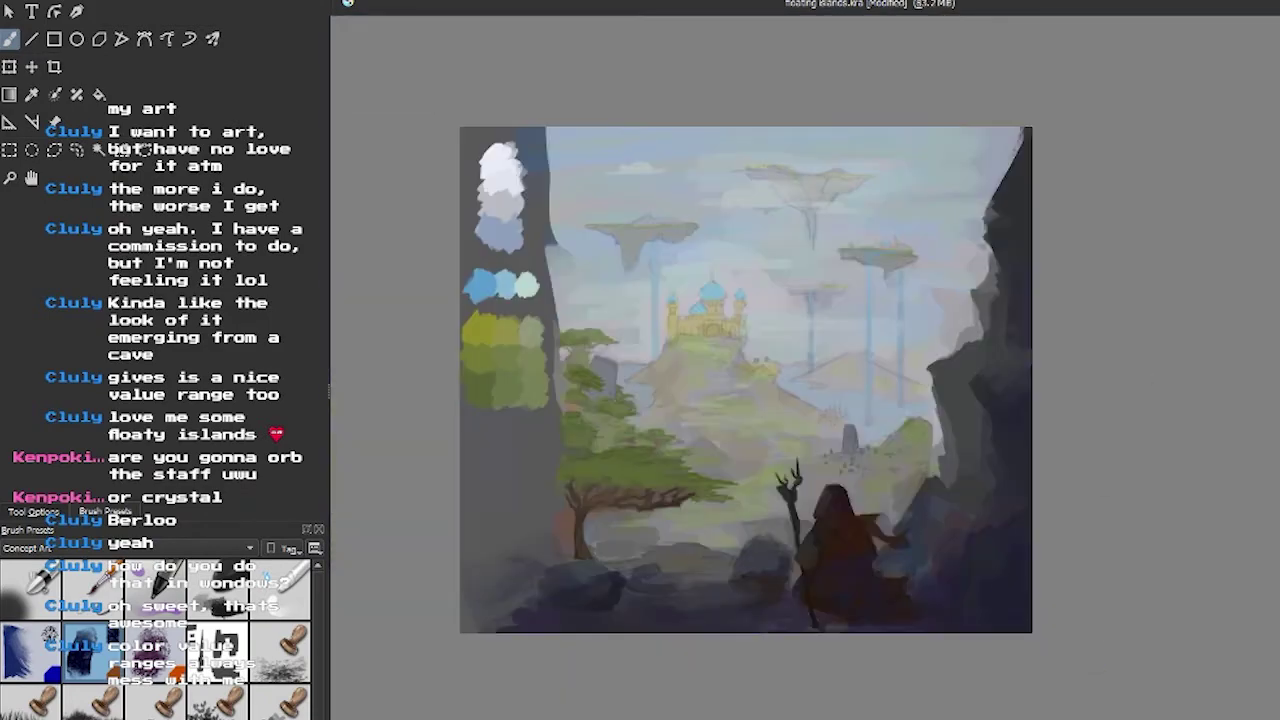
Paint a yellow highlight on the figure's sleeve and brown-orange folds with dark purple shadows across the cloak.
{"action": "scroll", "coordinate": [812, 600], "scroll_direction": "up", "scroll_amount": 5}
{"action": "scroll", "coordinate": [714, 617], "scroll_direction": "down", "scroll_amount": 1}
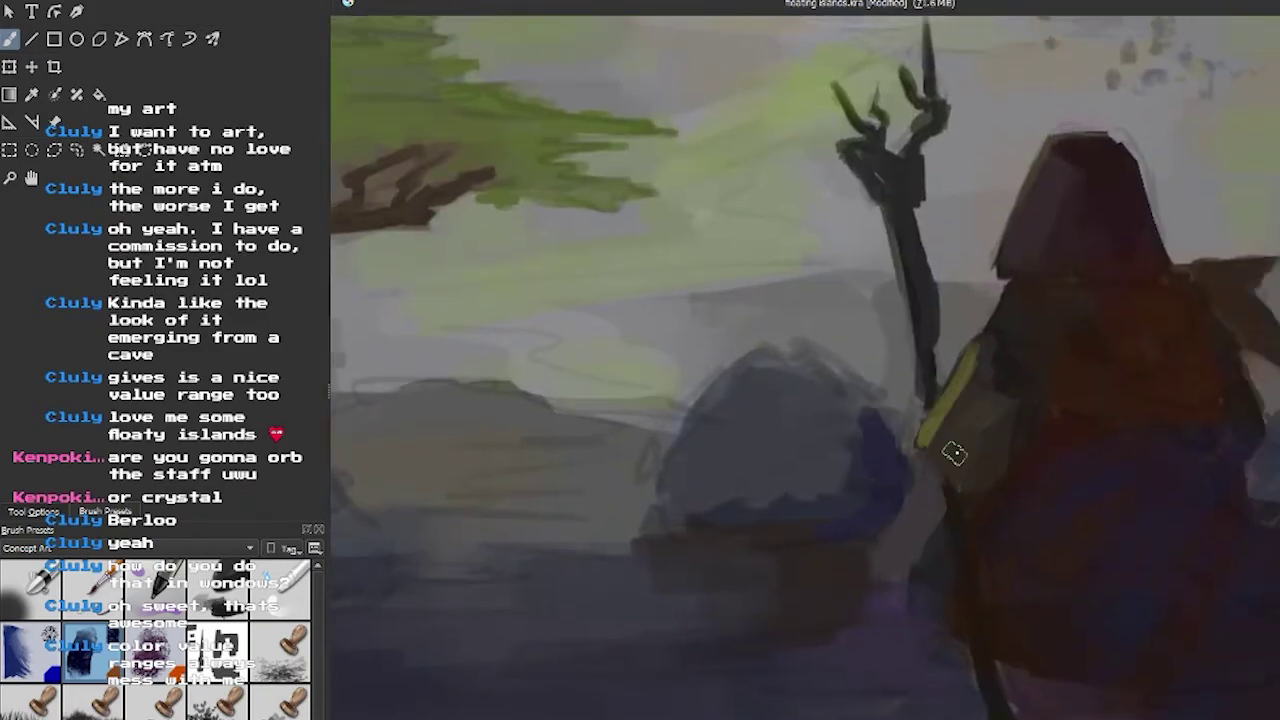
{"action": "scroll", "coordinate": [953, 453], "scroll_direction": "down", "scroll_amount": 1}
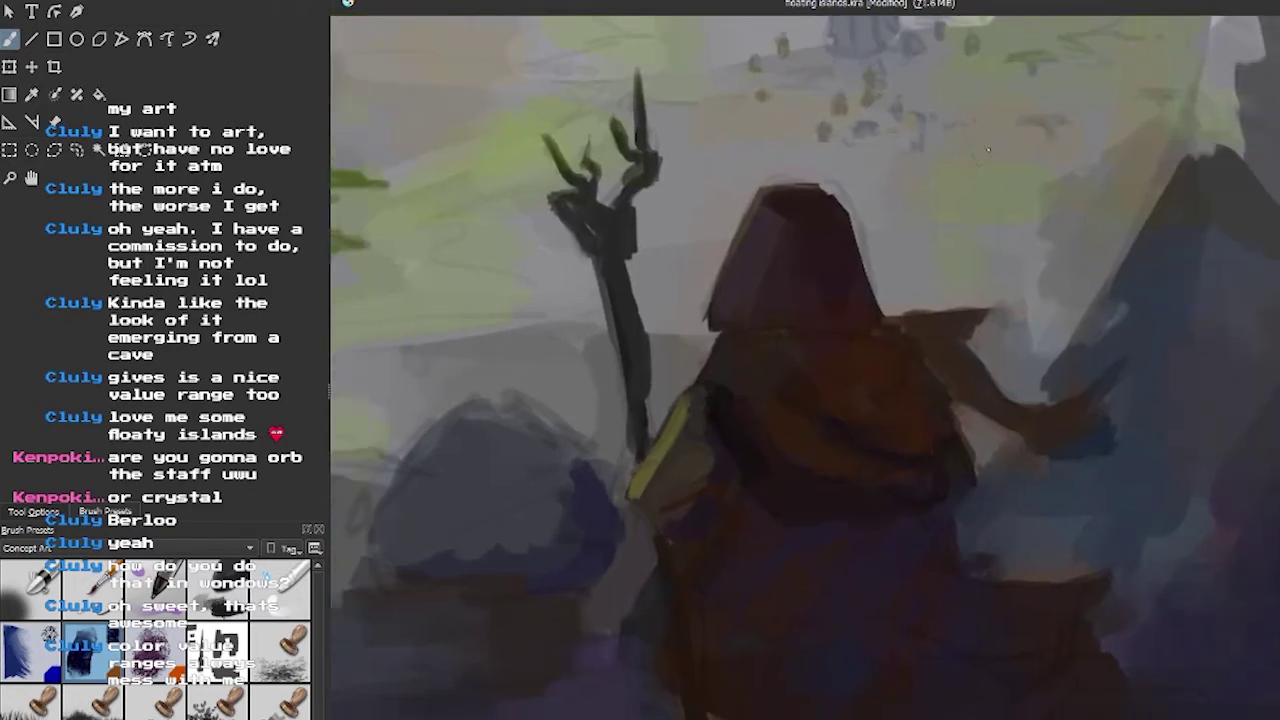
{"action": "scroll", "coordinate": [805, 340], "scroll_direction": "up", "scroll_amount": 2}
{"action": "scroll", "coordinate": [1029, 503], "scroll_direction": "down", "scroll_amount": 6}
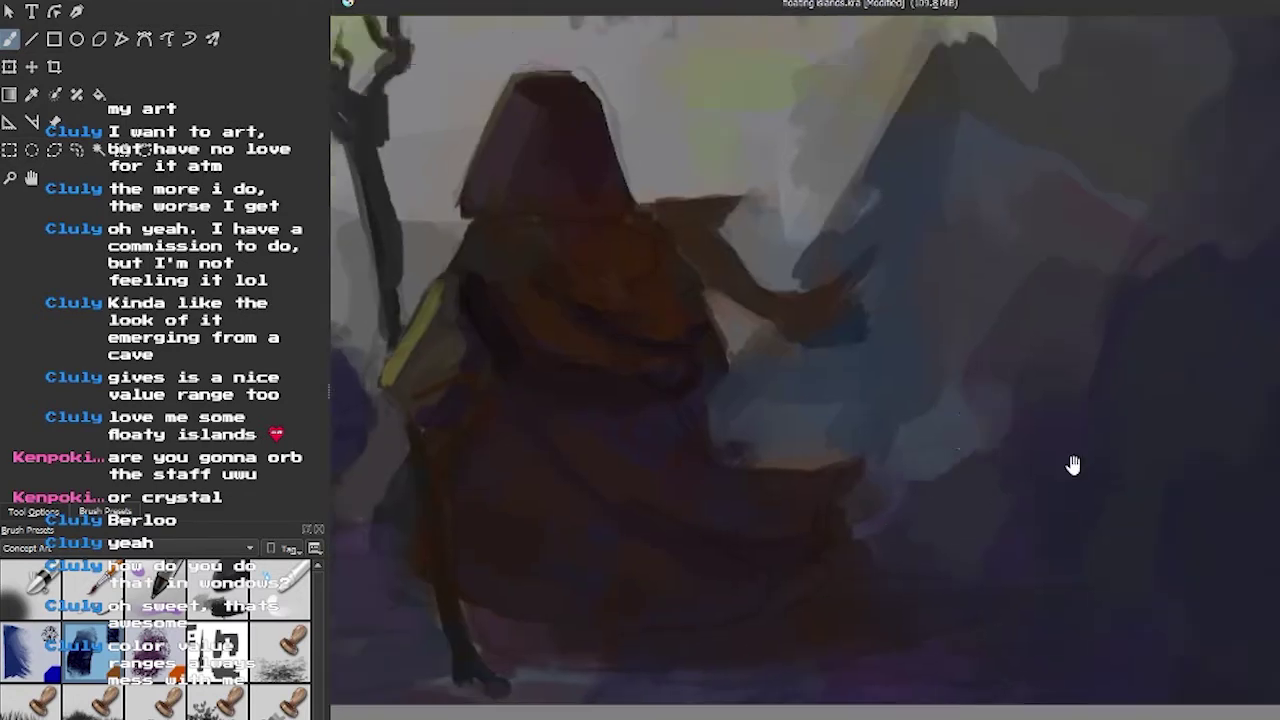
{"action": "scroll", "coordinate": [1167, 403], "scroll_direction": "up", "scroll_amount": 3}
{"action": "scroll", "coordinate": [1140, 350], "scroll_direction": "down", "scroll_amount": 3}
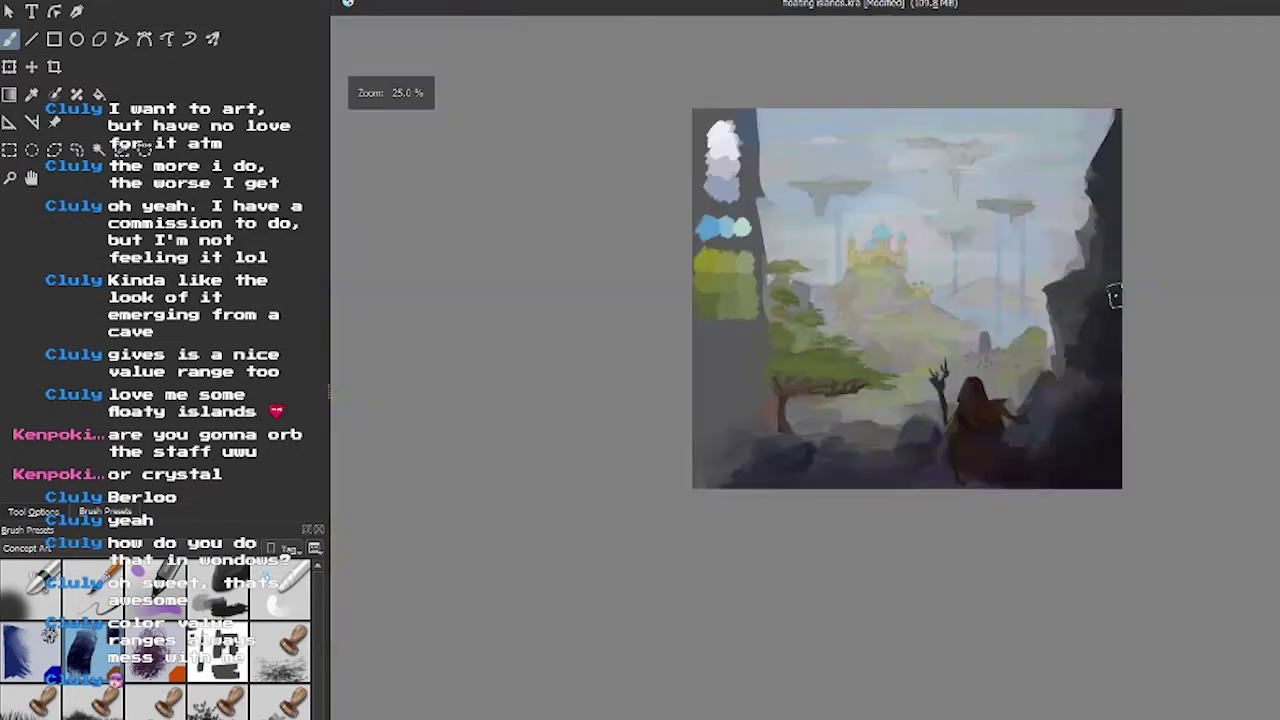
Paint orange shadows and yellow highlights on the palace walls and remove the sketch lines from view.
{"action": "scroll", "coordinate": [1114, 294], "scroll_direction": "up", "scroll_amount": 2}
{"action": "scroll", "coordinate": [825, 410], "scroll_direction": "up", "scroll_amount": 4}
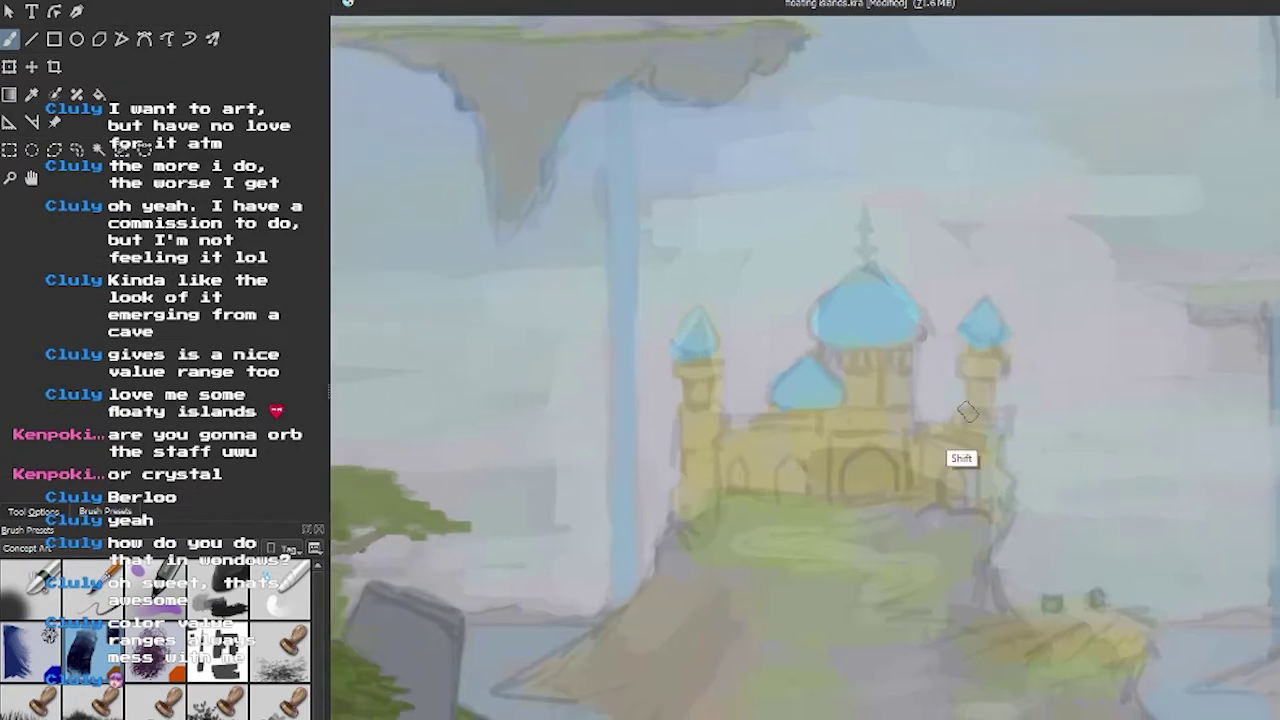
{"action": "scroll", "coordinate": [860, 428], "scroll_direction": "down", "scroll_amount": 2}
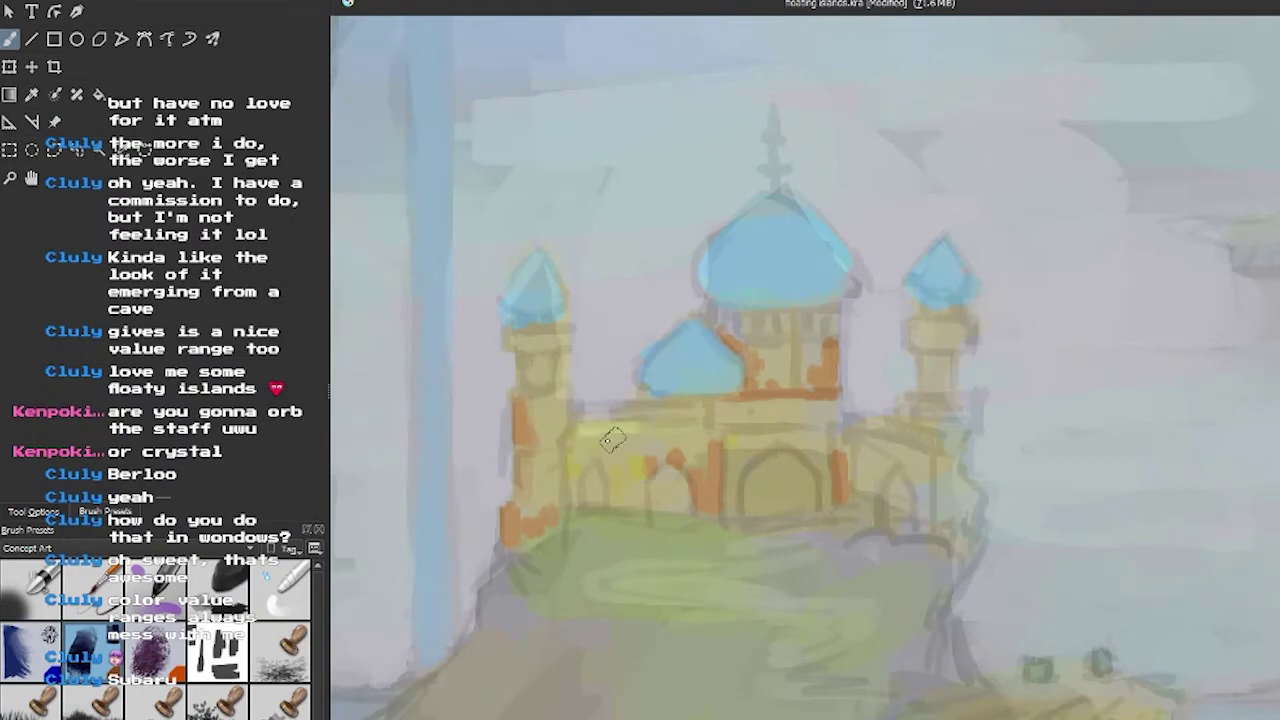
{"action": "scroll", "coordinate": [613, 440], "scroll_direction": "down", "scroll_amount": 5}
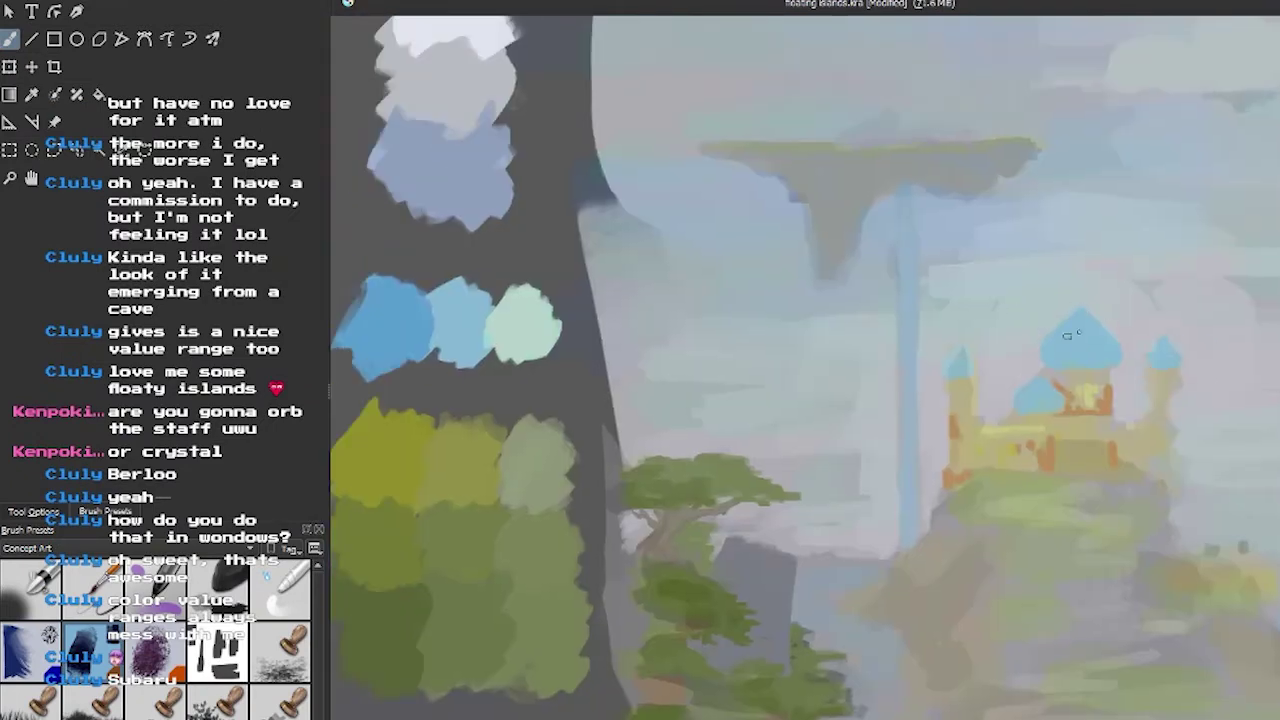
Shade the palace's main dome with deeper blue along its lower right side and lighter blue patches inside.
{"action": "scroll", "coordinate": [1068, 336], "scroll_direction": "up", "scroll_amount": 5}
{"action": "scroll", "coordinate": [586, 423], "scroll_direction": "down", "scroll_amount": 2}
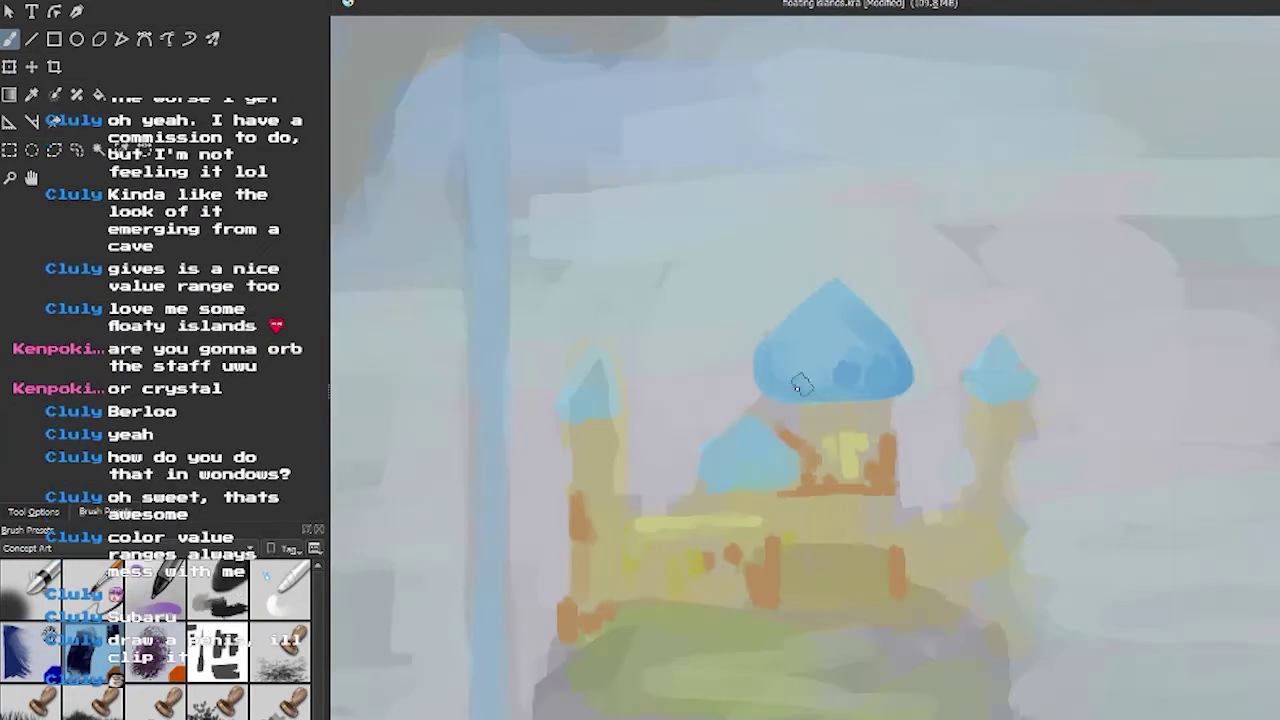
{"action": "scroll", "coordinate": [801, 386], "scroll_direction": "down", "scroll_amount": 2}
{"action": "scroll", "coordinate": [847, 343], "scroll_direction": "up", "scroll_amount": 2}
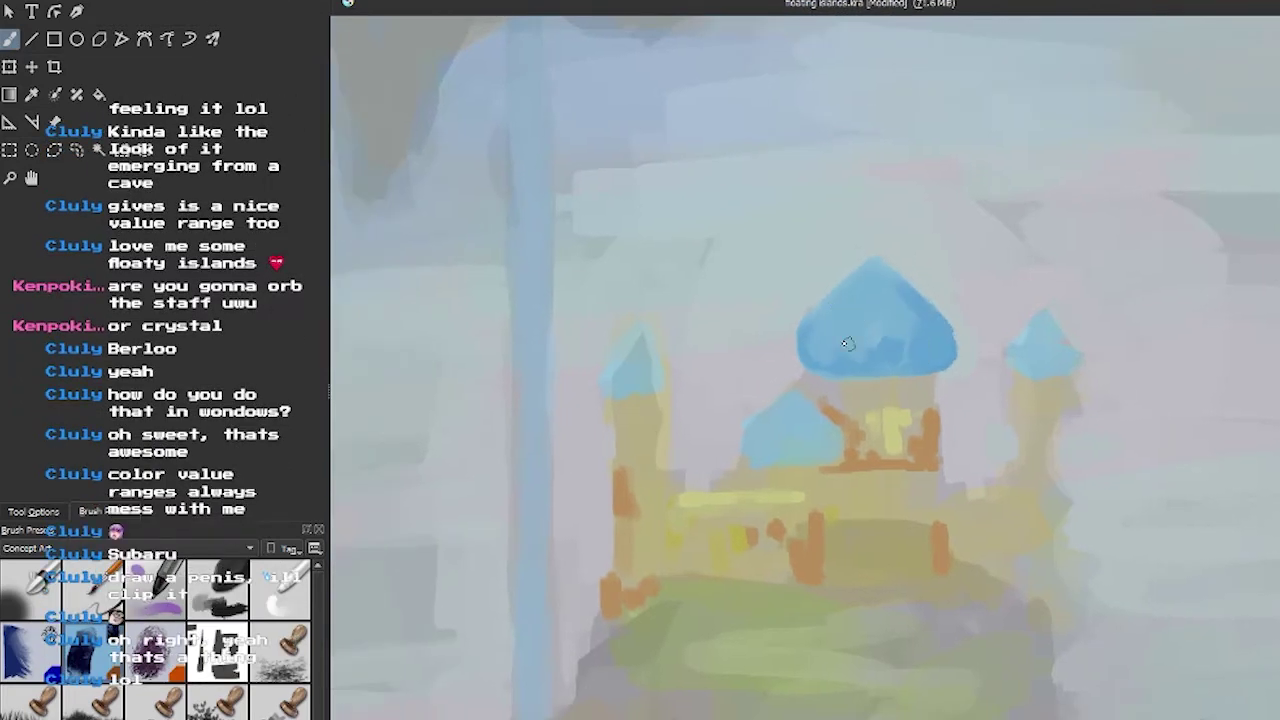
Darken the main dome's blue rim and paint a grey colonnade with a yellow band beneath it.
{"action": "scroll", "coordinate": [847, 343], "scroll_direction": "down", "scroll_amount": 3}
{"action": "scroll", "coordinate": [847, 343], "scroll_direction": "up", "scroll_amount": 4}
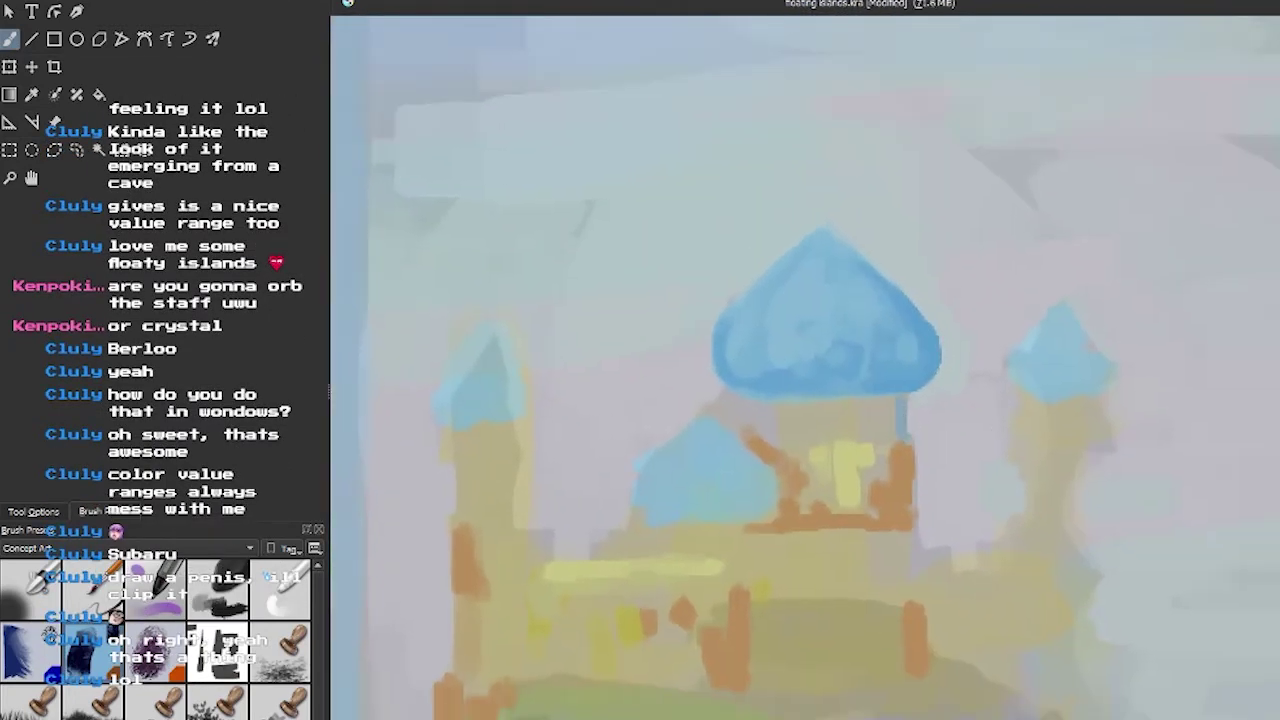
{"action": "scroll", "coordinate": [793, 440], "scroll_direction": "up", "scroll_amount": 1}
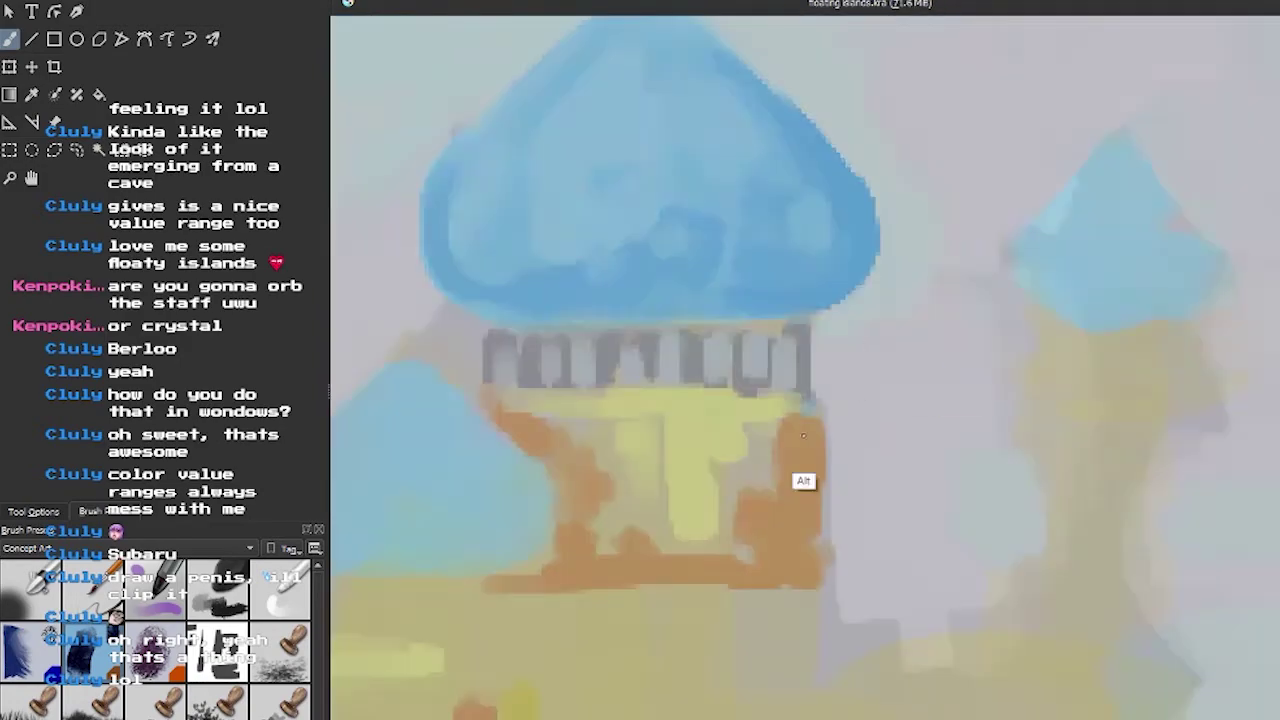
Paint a deeper blue rim and lighter blue patches on the palace's smaller dome.
{"action": "scroll", "coordinate": [793, 440], "scroll_direction": "down", "scroll_amount": 4}
{"action": "scroll", "coordinate": [660, 420], "scroll_direction": "up", "scroll_amount": 4}
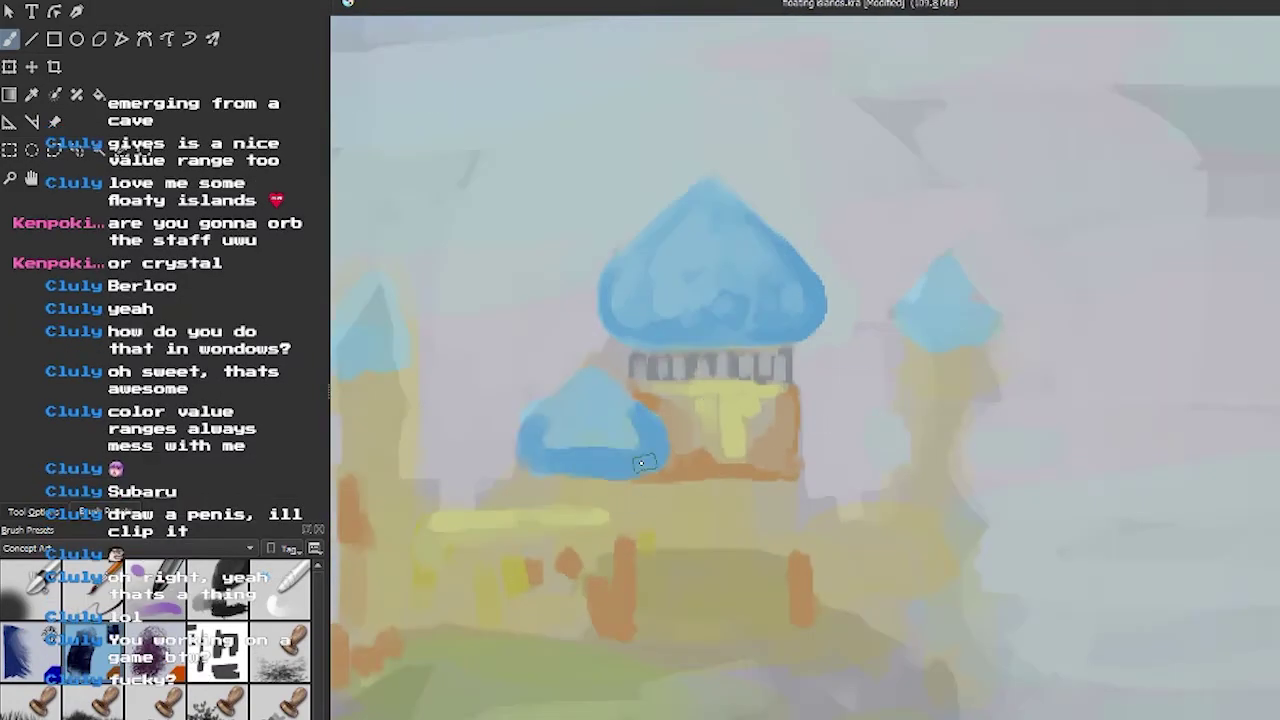
{"action": "scroll", "coordinate": [641, 463], "scroll_direction": "down", "scroll_amount": 1}
{"action": "scroll", "coordinate": [757, 486], "scroll_direction": "up", "scroll_amount": 1}
Paint a rounded white cloud bank behind the main dome and the palace's right tower.
{"action": "scroll", "coordinate": [925, 320], "scroll_direction": "down", "scroll_amount": 4}
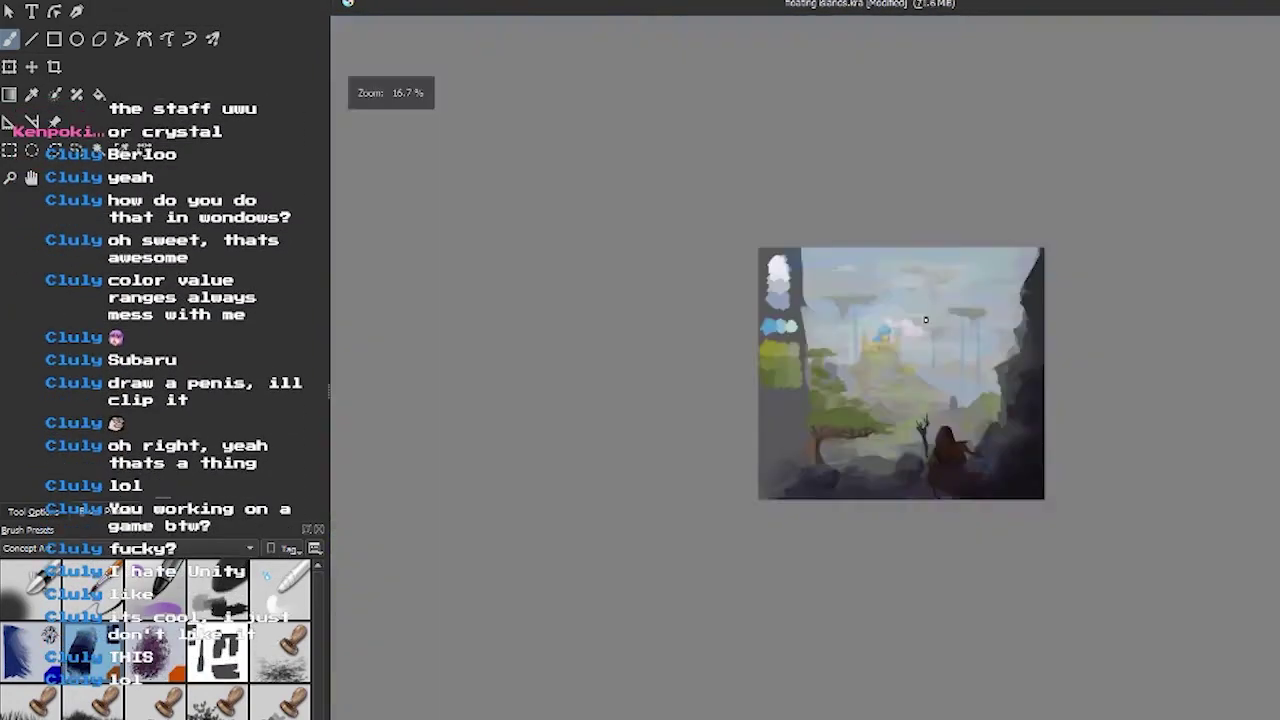
{"action": "scroll", "coordinate": [925, 320], "scroll_direction": "up", "scroll_amount": 4}
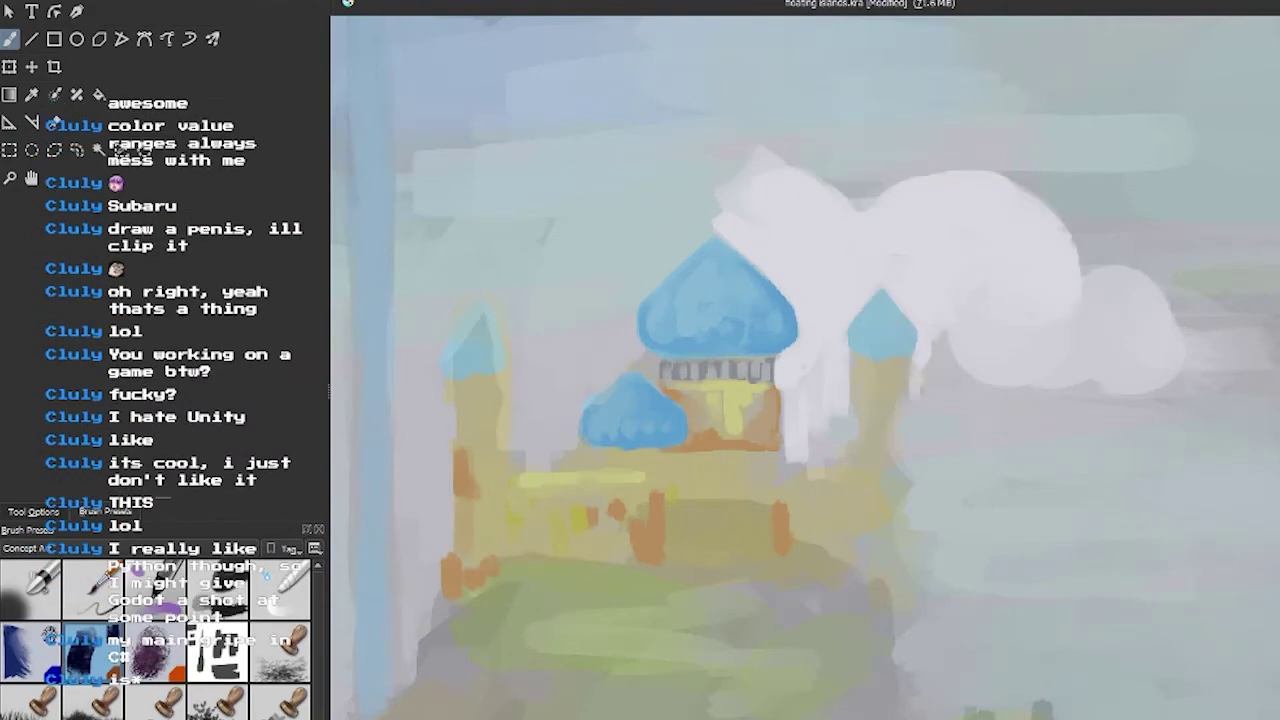
{"action": "scroll", "coordinate": [879, 318], "scroll_direction": "up", "scroll_amount": 3}
Bring the sketch lines back into view and paint the right tower's yellow balcony and orange-shadowed shaft beneath its blue dome.
{"action": "scroll", "coordinate": [854, 424], "scroll_direction": "down", "scroll_amount": 2}
{"action": "scroll", "coordinate": [809, 357], "scroll_direction": "up", "scroll_amount": 2}
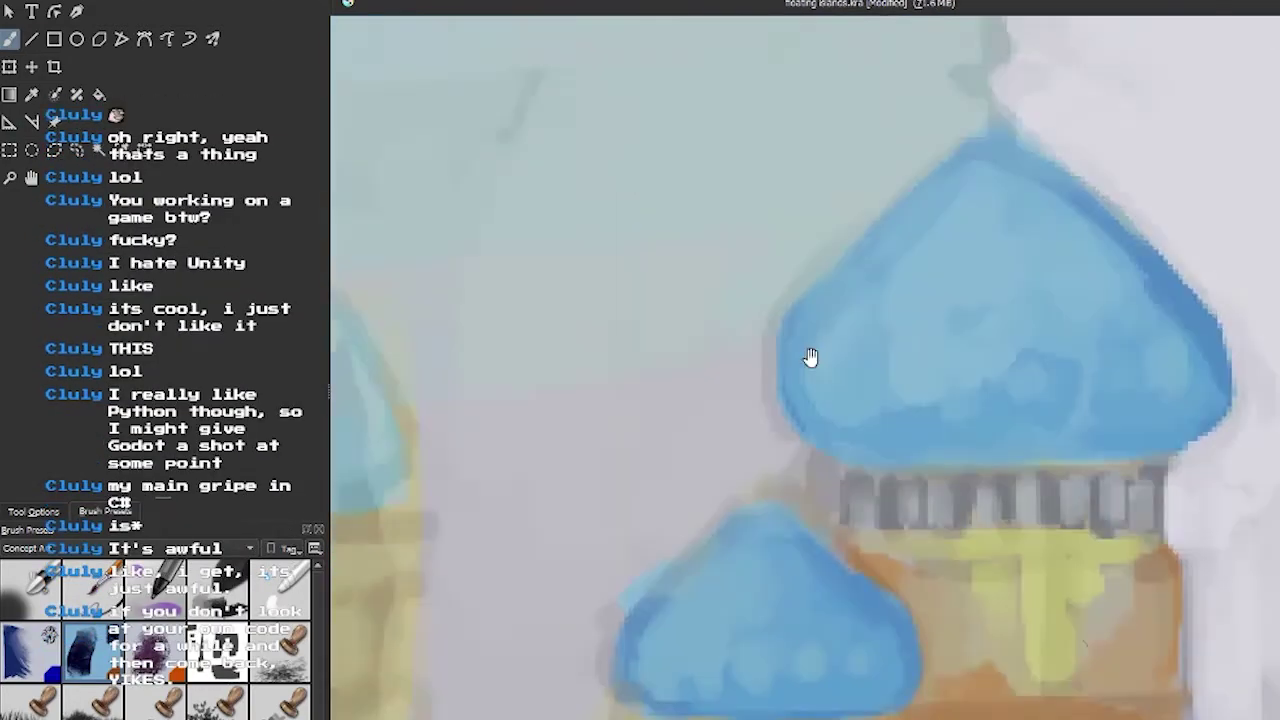
{"action": "left_click_drag", "start_coordinate": [809, 357], "coordinate": [717, 274]}
{"action": "scroll", "coordinate": [626, 403], "scroll_direction": "up", "scroll_amount": 2}
{"action": "scroll", "coordinate": [626, 403], "scroll_direction": "down", "scroll_amount": 5}
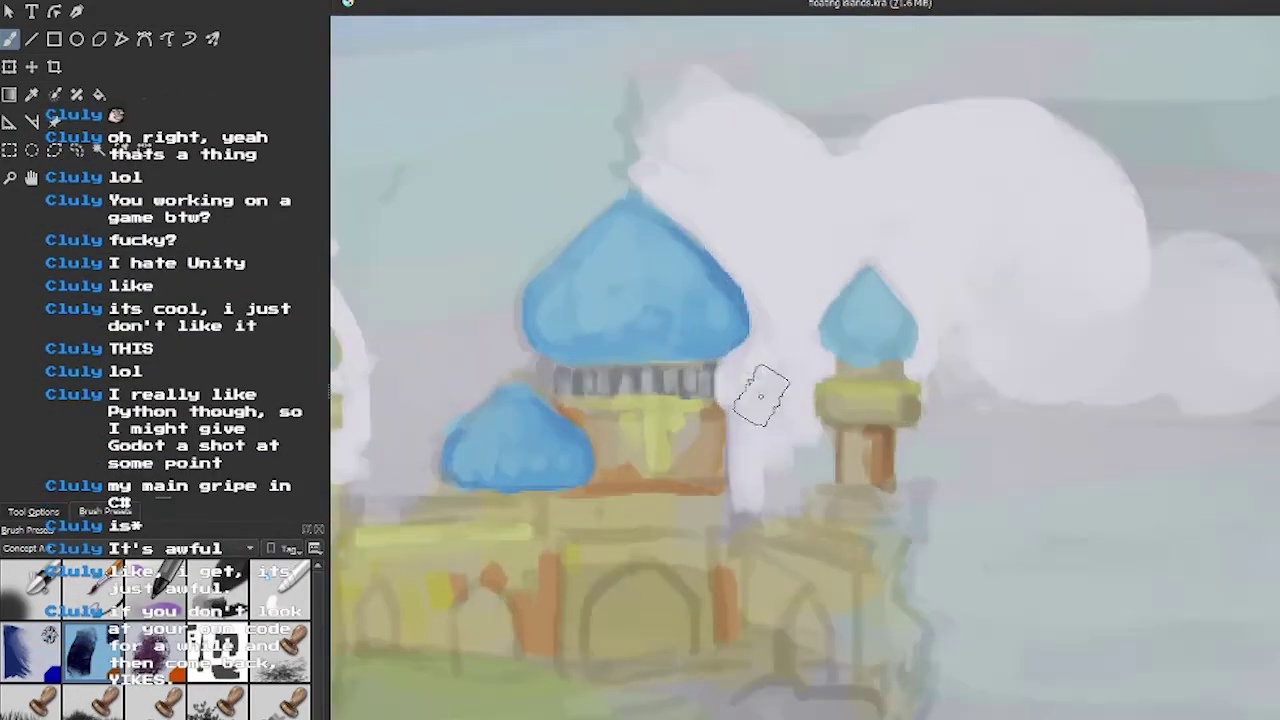
{"action": "left_click_drag", "start_coordinate": [969, 374], "coordinate": [954, 389]}
{"action": "key", "text": "alt+s"}
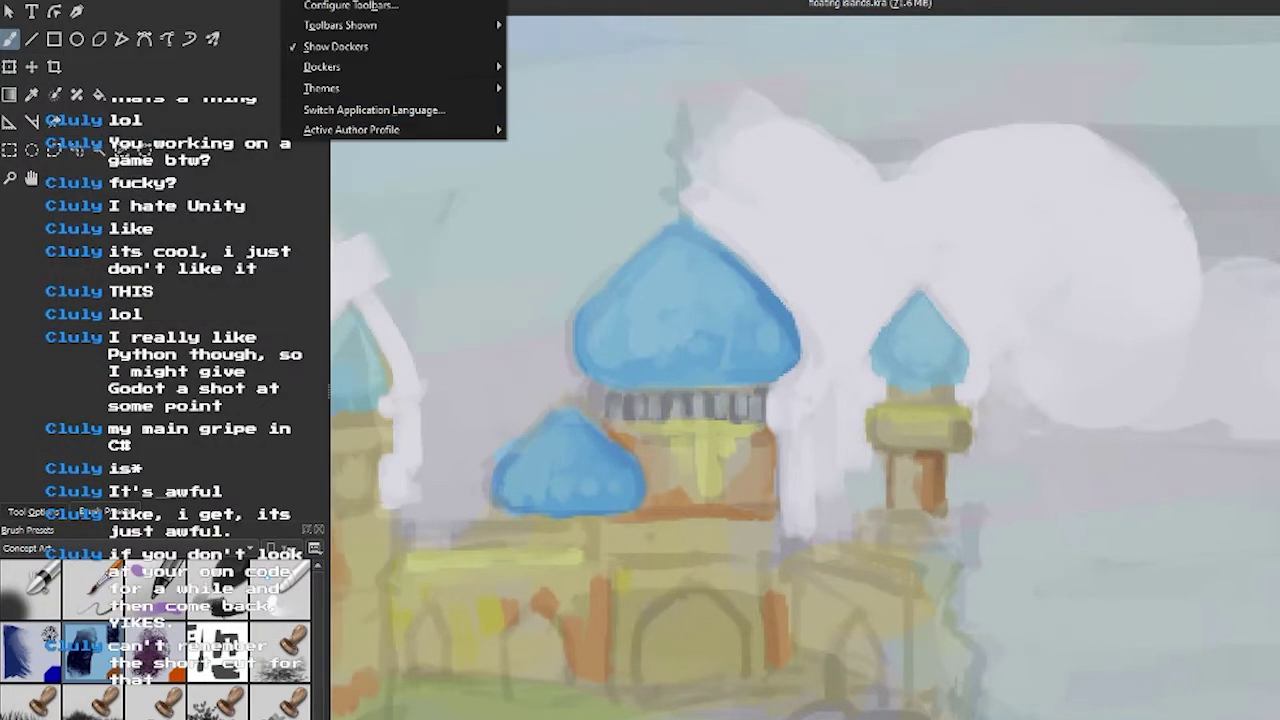
{"action": "key", "text": "Up"}
{"action": "key", "text": "Return"}
{"action": "key", "text": "Escape"}
Brighten the cloud behind the right tower and extend its flat base toward the distant waterfall.
{"action": "key", "text": "6"}
{"action": "key", "text": "5"}
{"action": "scroll", "coordinate": [867, 350], "scroll_direction": "down", "scroll_amount": 10}
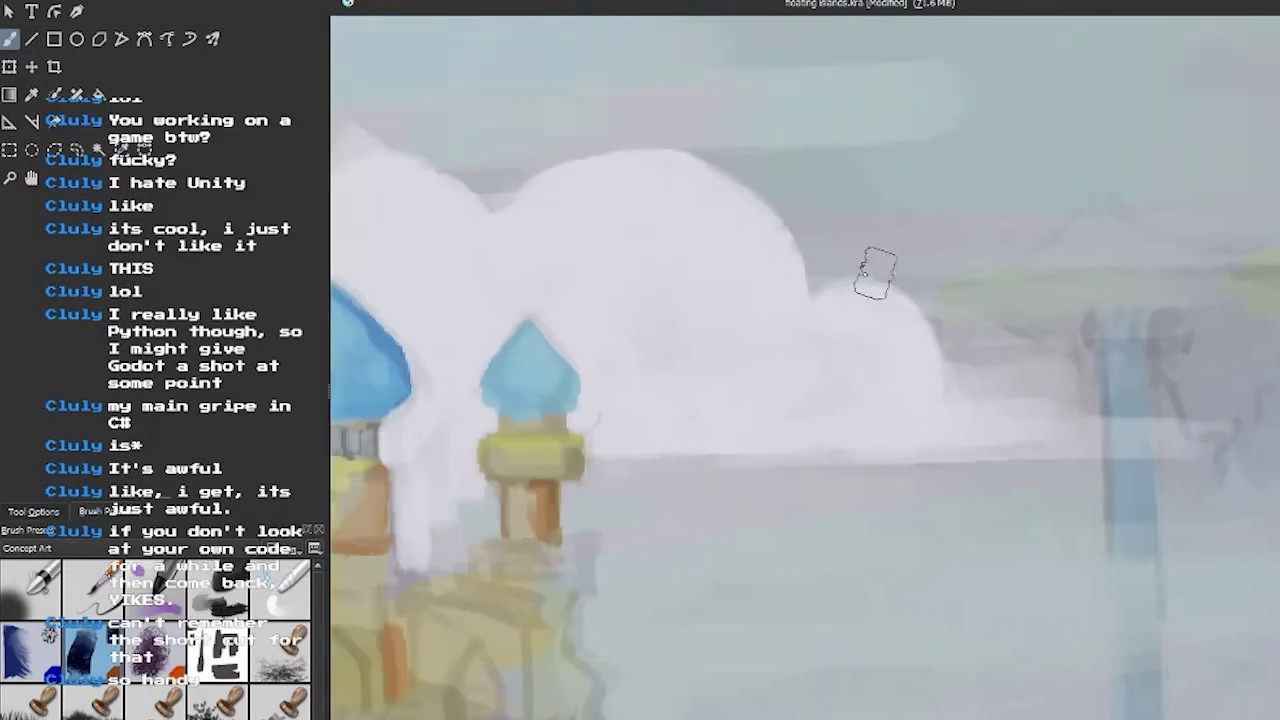
Spread pale mist across the sky around the palace and clear it from the palace and its cloud.
{"action": "scroll", "coordinate": [780, 528], "scroll_direction": "down", "scroll_amount": 2}
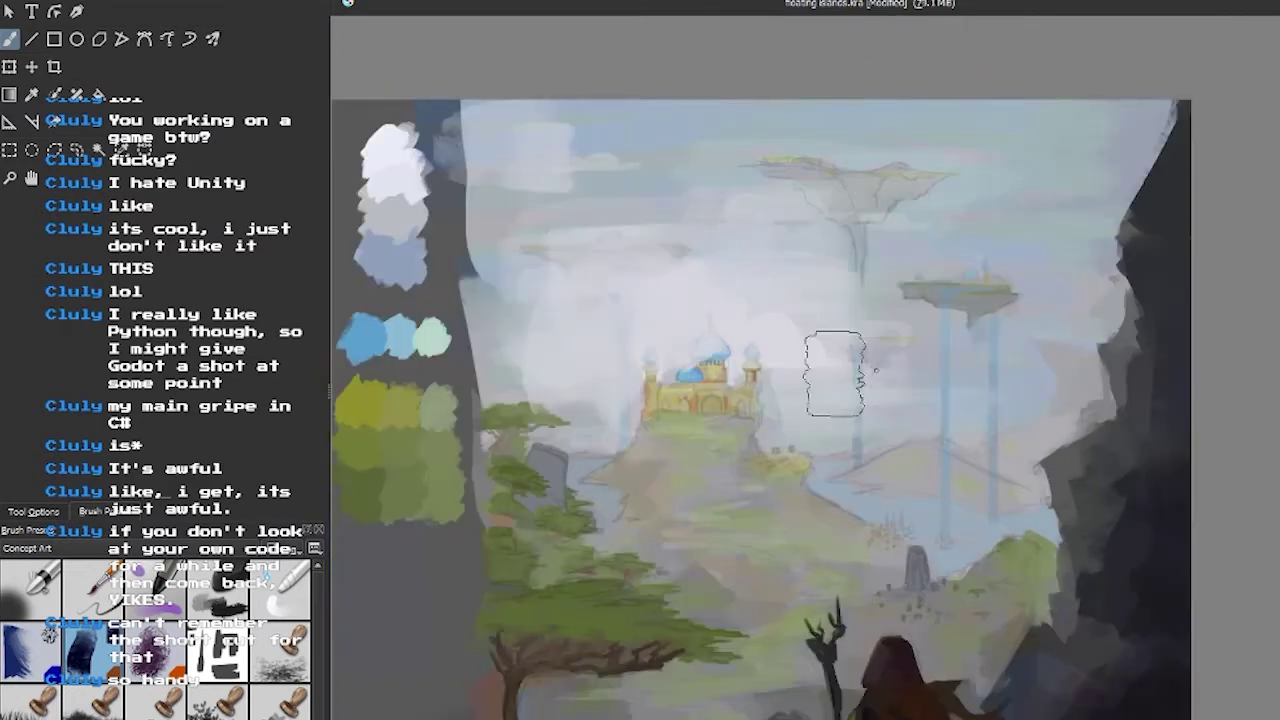
{"action": "scroll", "coordinate": [834, 375], "scroll_direction": "up", "scroll_amount": 10}
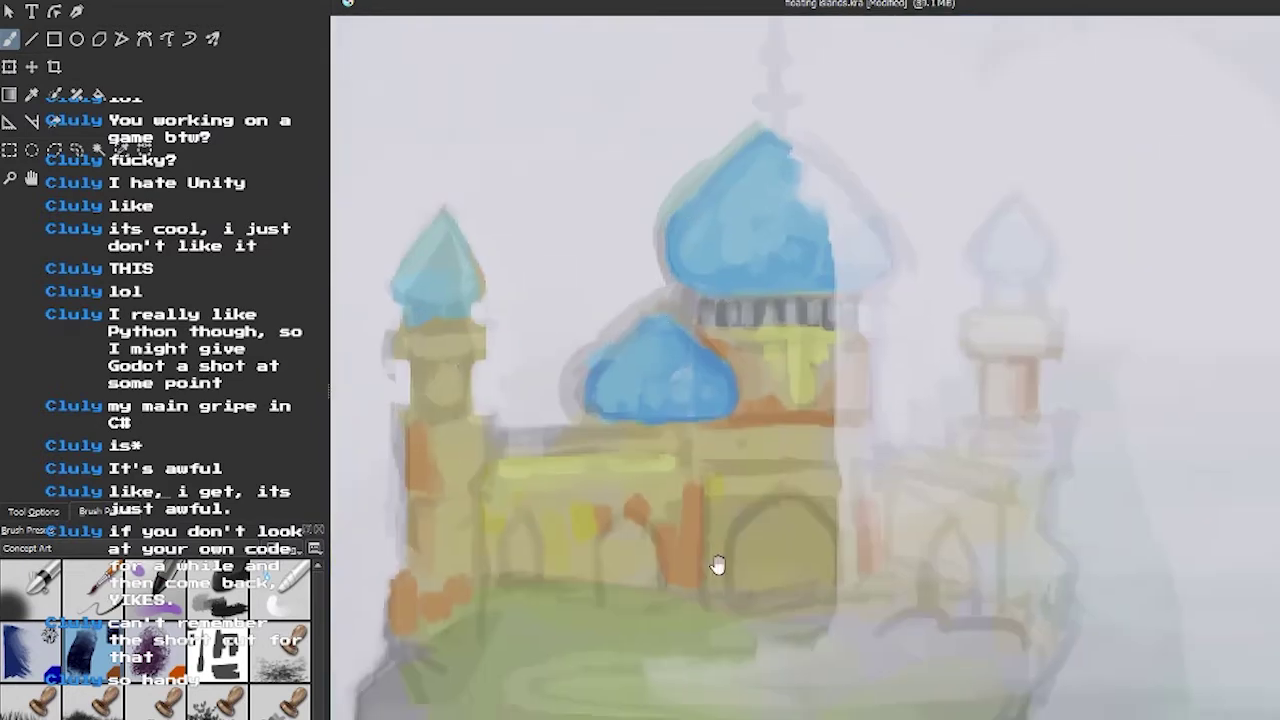
{"action": "scroll", "coordinate": [663, 237], "scroll_direction": "down", "scroll_amount": 8}
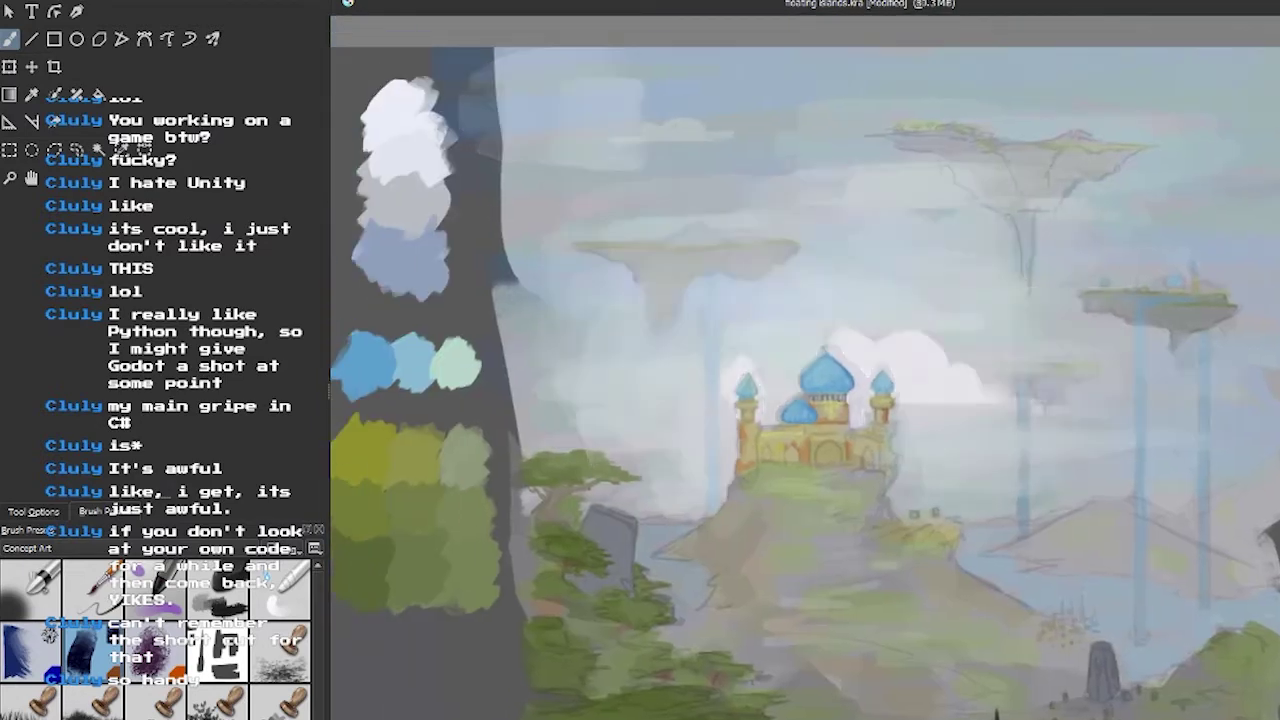
Wash the sky with soft lavender grey and add pale turquoise patches above and below the cloud.
{"action": "key", "text": "ctrl+y"}
{"action": "scroll", "coordinate": [858, 418], "scroll_direction": "up", "scroll_amount": 6}
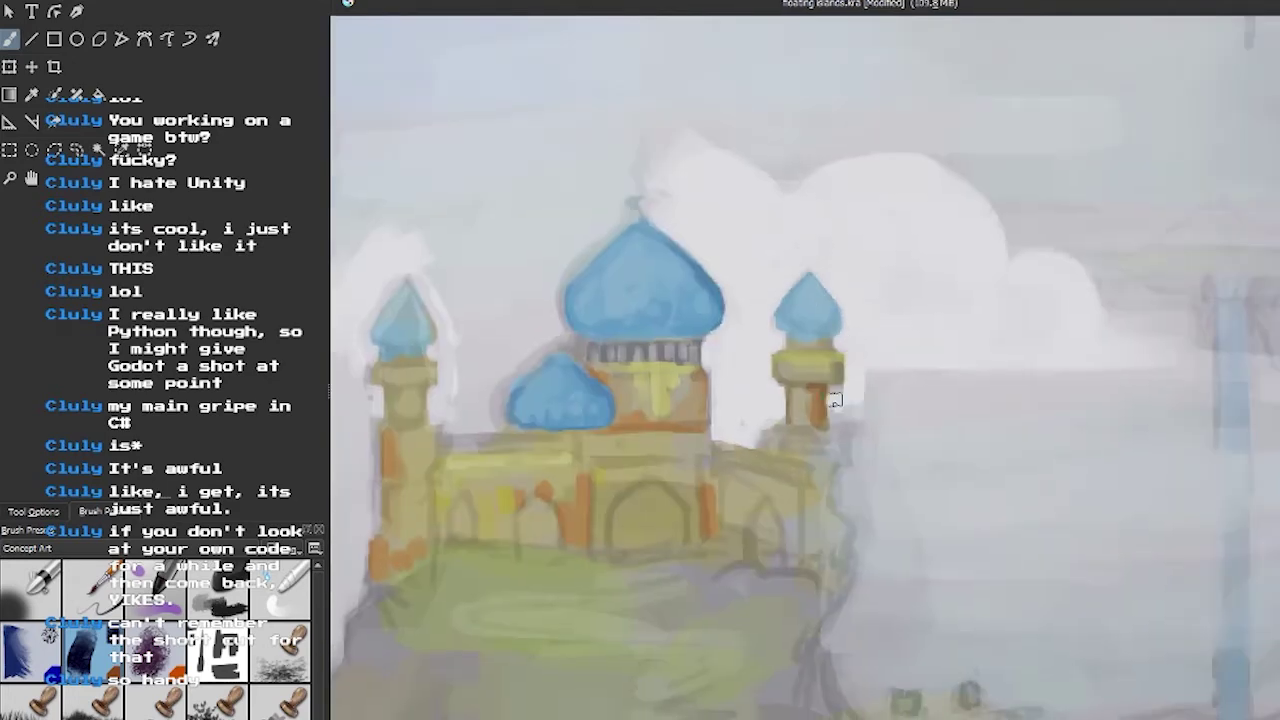
{"action": "scroll", "coordinate": [1023, 330], "scroll_direction": "down", "scroll_amount": 2}
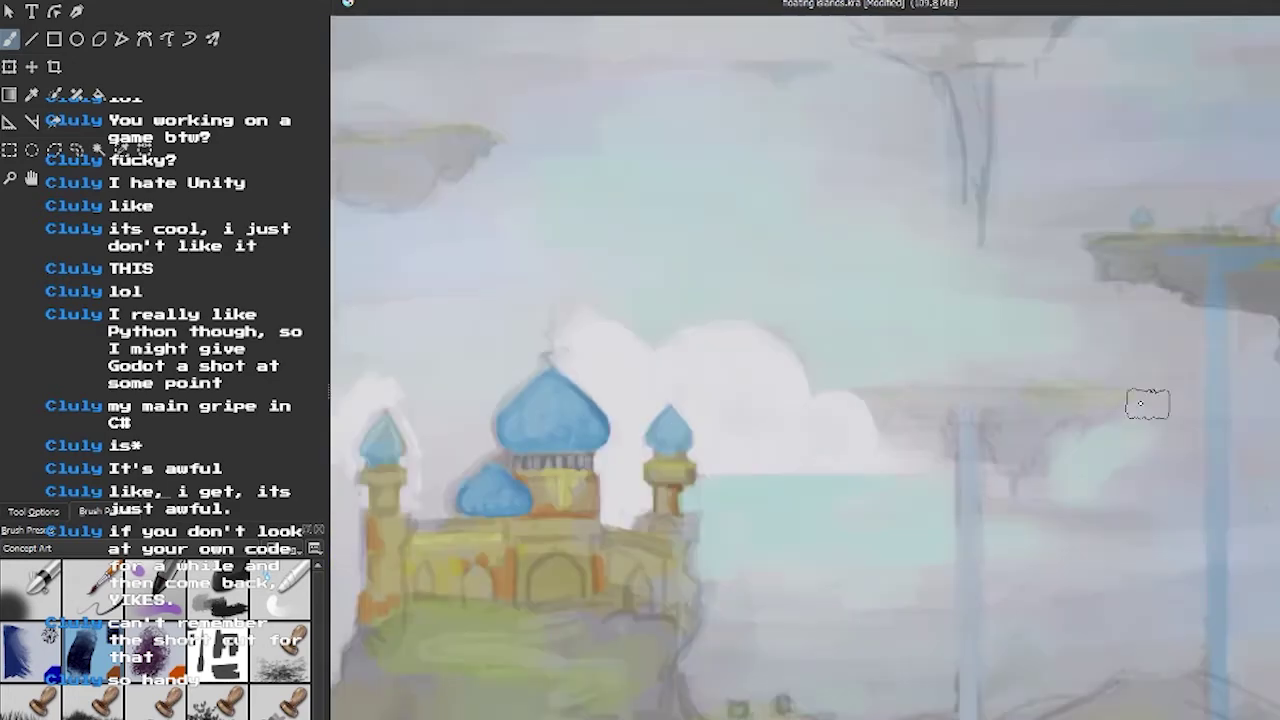
Fill the palace's arched openings with dark brown and add orange shadows to its right wall and both towers.
{"action": "scroll", "coordinate": [779, 603], "scroll_direction": "up", "scroll_amount": 5}
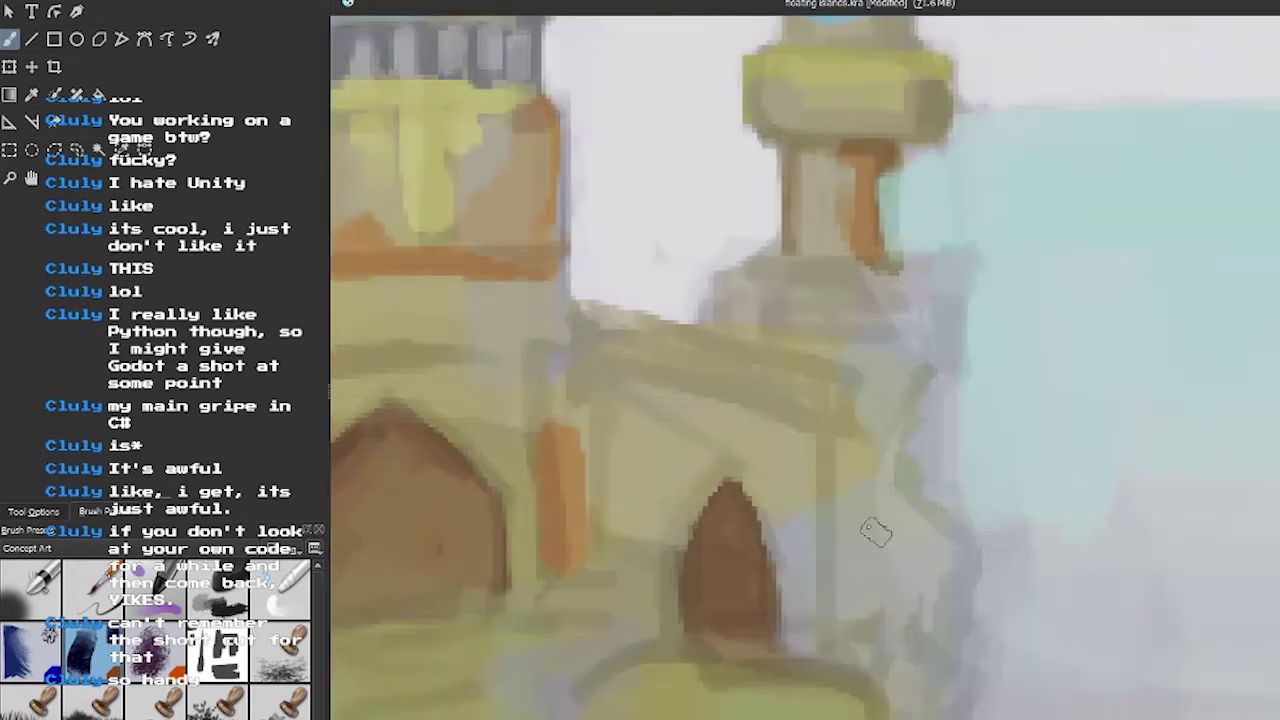
{"action": "scroll", "coordinate": [993, 499], "scroll_direction": "down", "scroll_amount": 5}
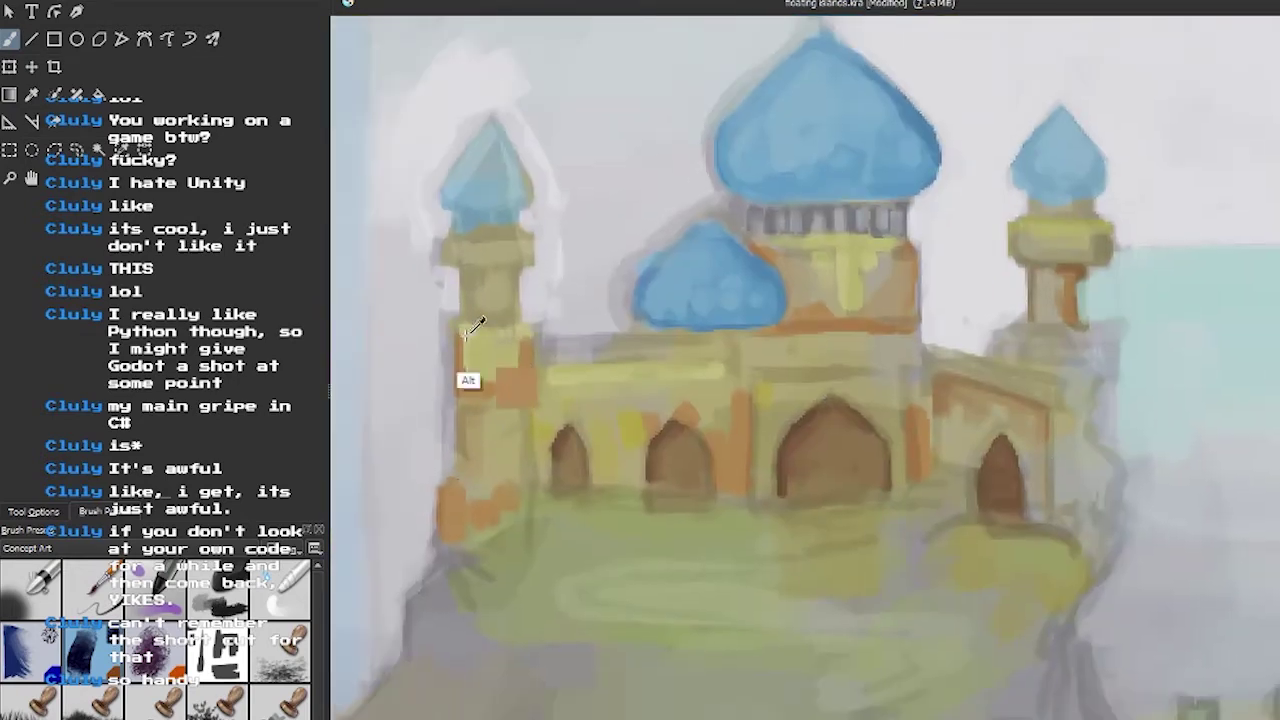
{"action": "scroll", "coordinate": [846, 409], "scroll_direction": "down", "scroll_amount": 3}
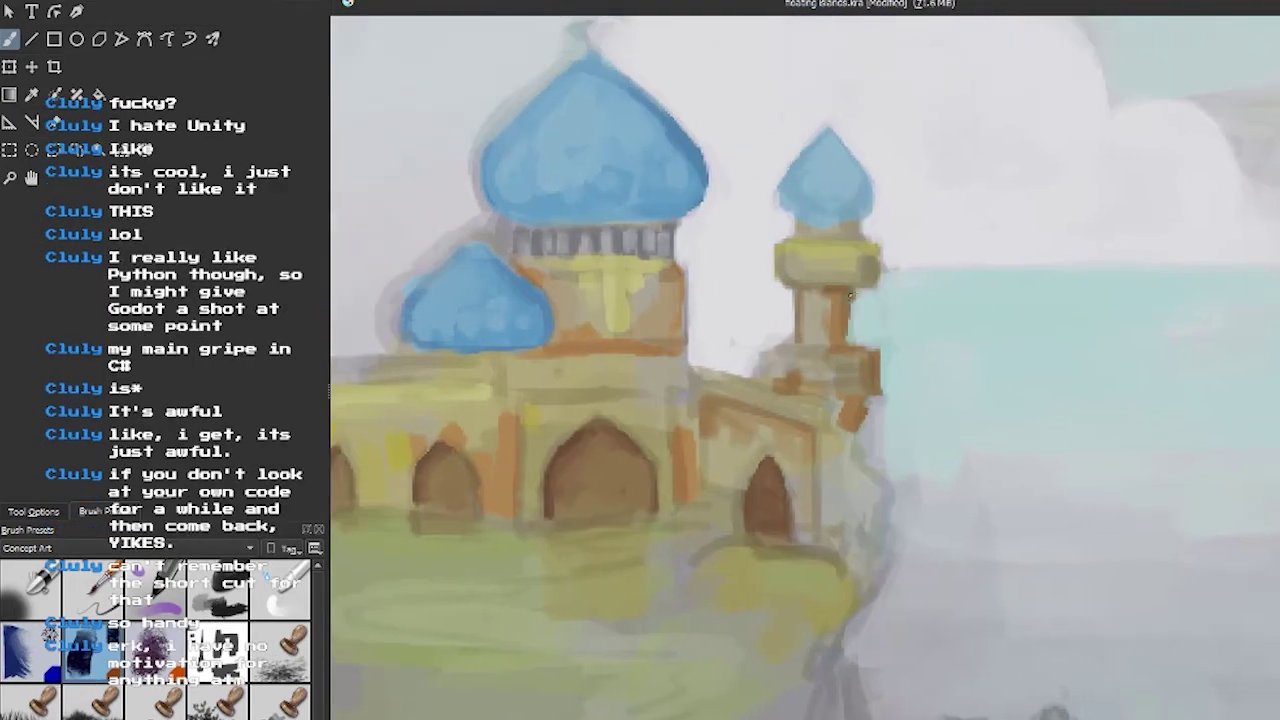
{"action": "scroll", "coordinate": [840, 380], "scroll_direction": "down", "scroll_amount": 4}
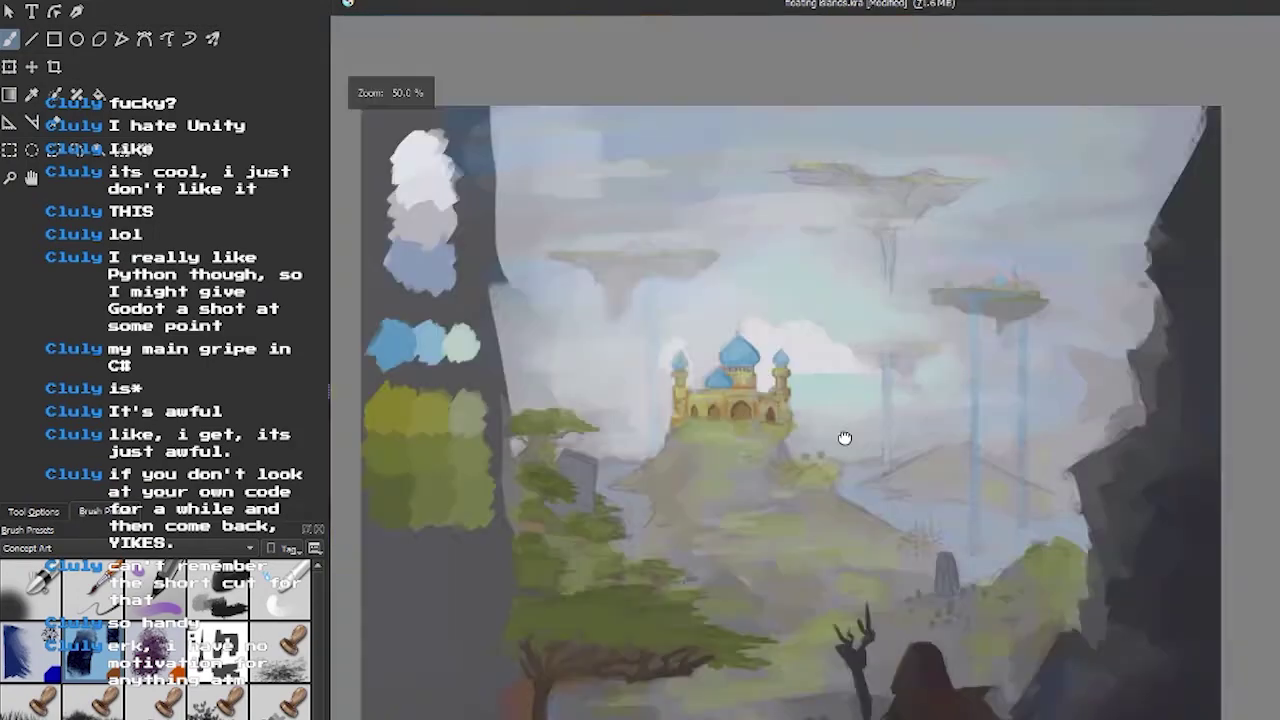
Paint the ledge beside the palace hill in green and ochre with small bushes, and repaint the river and far hills without sketch lines.
{"action": "scroll", "coordinate": [775, 360], "scroll_direction": "up", "scroll_amount": 6}
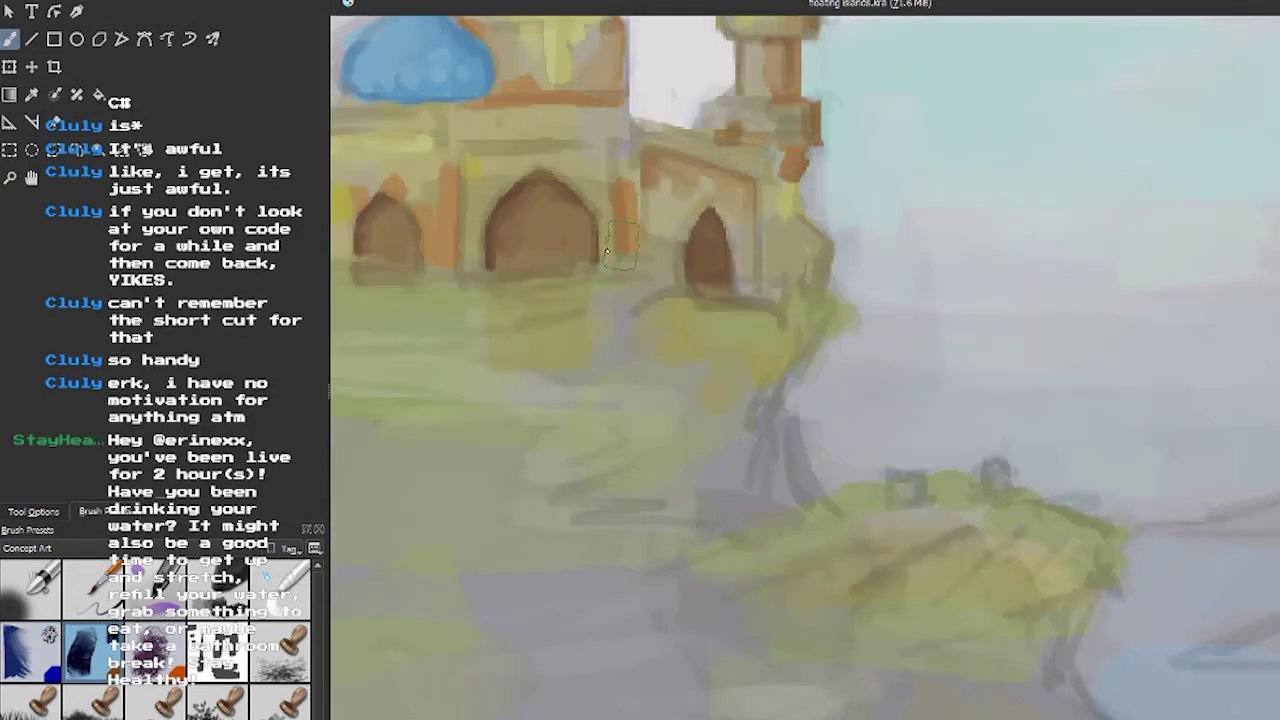
{"action": "scroll", "coordinate": [940, 508], "scroll_direction": "down", "scroll_amount": 4}
{"action": "scroll", "coordinate": [891, 400], "scroll_direction": "up", "scroll_amount": 5}
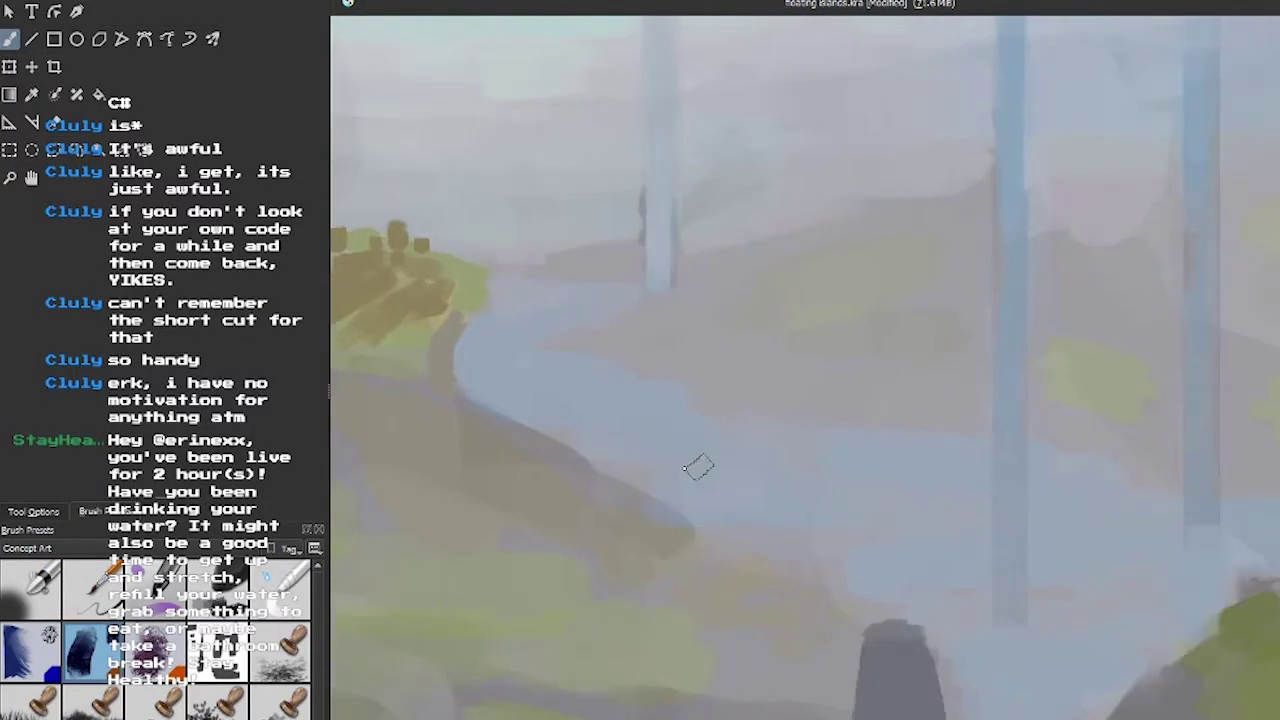
{"action": "scroll", "coordinate": [1174, 290], "scroll_direction": "down", "scroll_amount": 2}
{"action": "scroll", "coordinate": [970, 335], "scroll_direction": "up", "scroll_amount": 2}
{"action": "scroll", "coordinate": [926, 358], "scroll_direction": "down", "scroll_amount": 4}
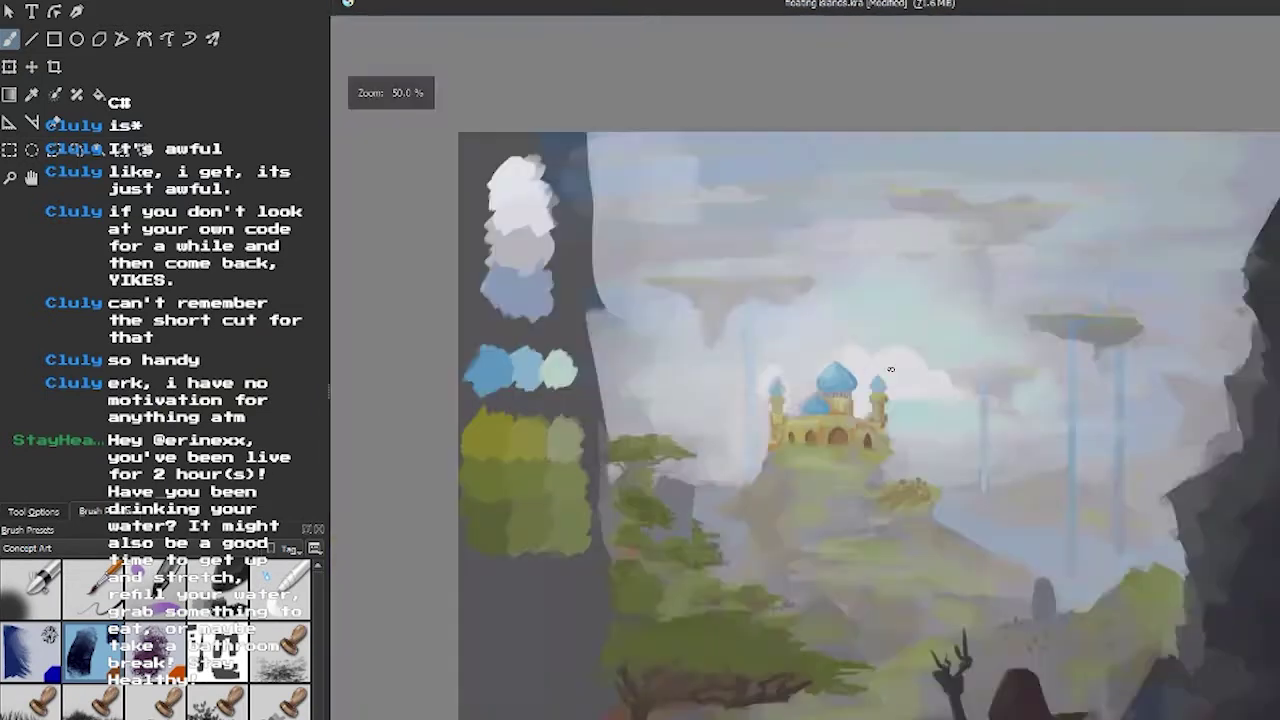
Paint pale blue highlights on the main dome and dab light blue sky above the smaller dome.
{"action": "scroll", "coordinate": [762, 410], "scroll_direction": "up", "scroll_amount": 7}
{"action": "left_click_drag", "start_coordinate": [730, 438], "coordinate": [772, 493]}
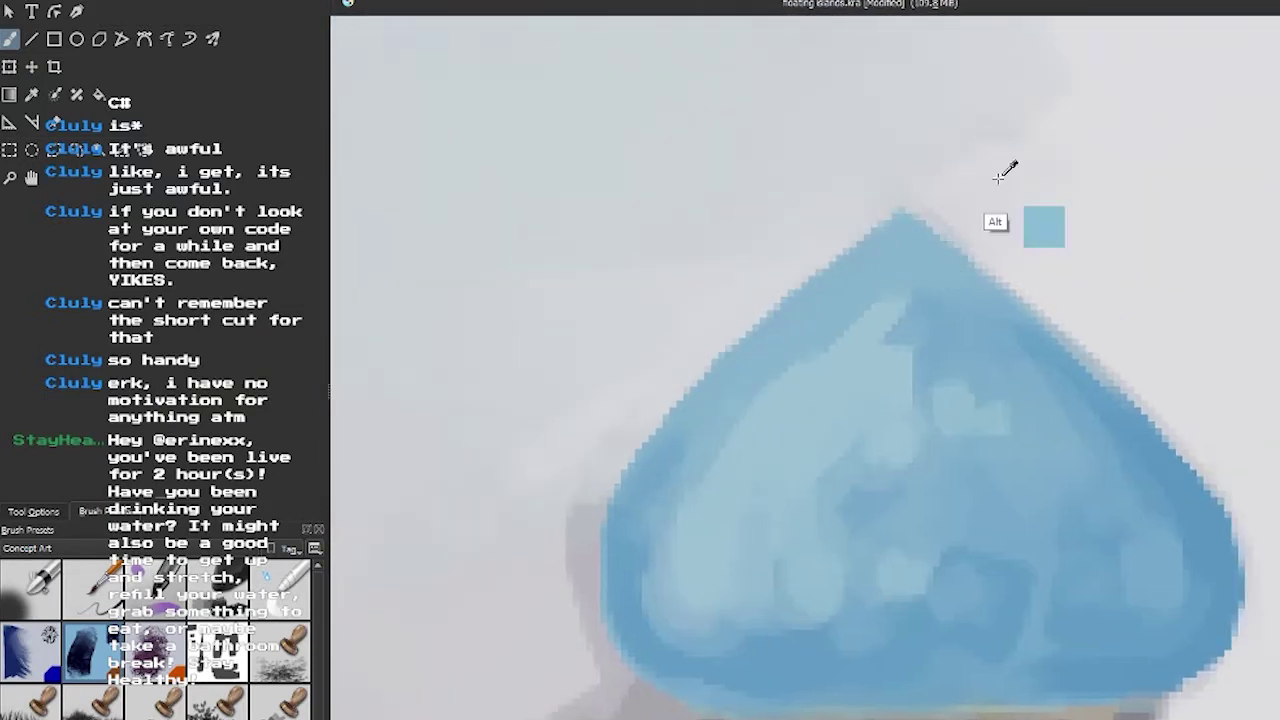
{"action": "scroll", "coordinate": [923, 323], "scroll_direction": "down", "scroll_amount": 5}
{"action": "scroll", "coordinate": [880, 265], "scroll_direction": "up", "scroll_amount": 4}
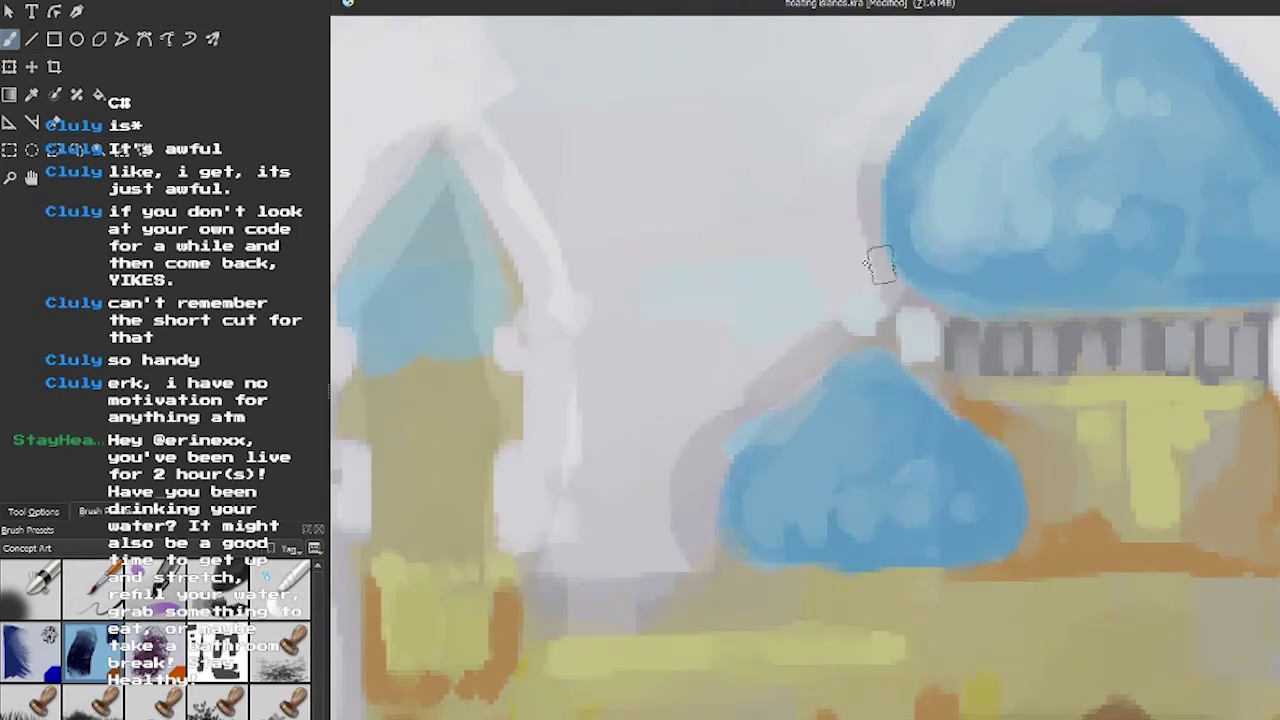
Refine the smaller dome with a pale blue highlight and darker blue edges, and lighten the sky around it.
{"action": "left_click_drag", "start_coordinate": [787, 366], "coordinate": [755, 372]}
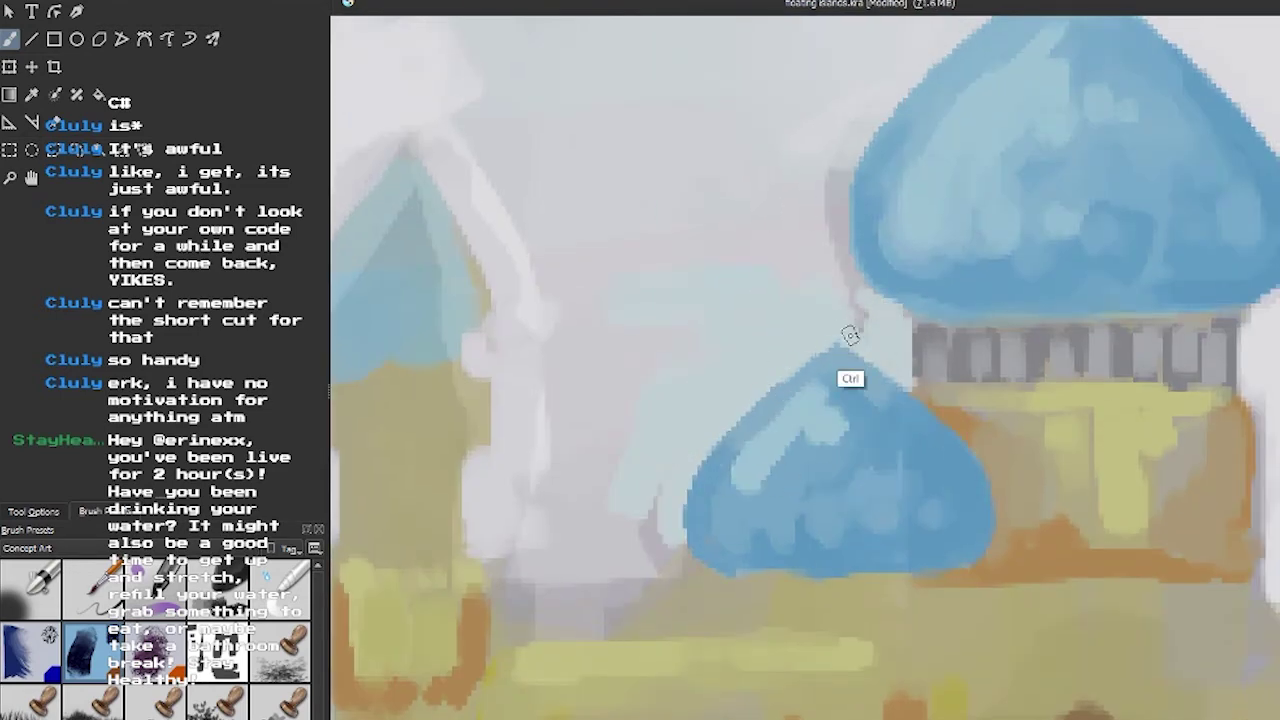
{"action": "left_click_drag", "start_coordinate": [850, 335], "coordinate": [1030, 180]}
{"action": "scroll", "coordinate": [1132, 398], "scroll_direction": "down", "scroll_amount": 3}
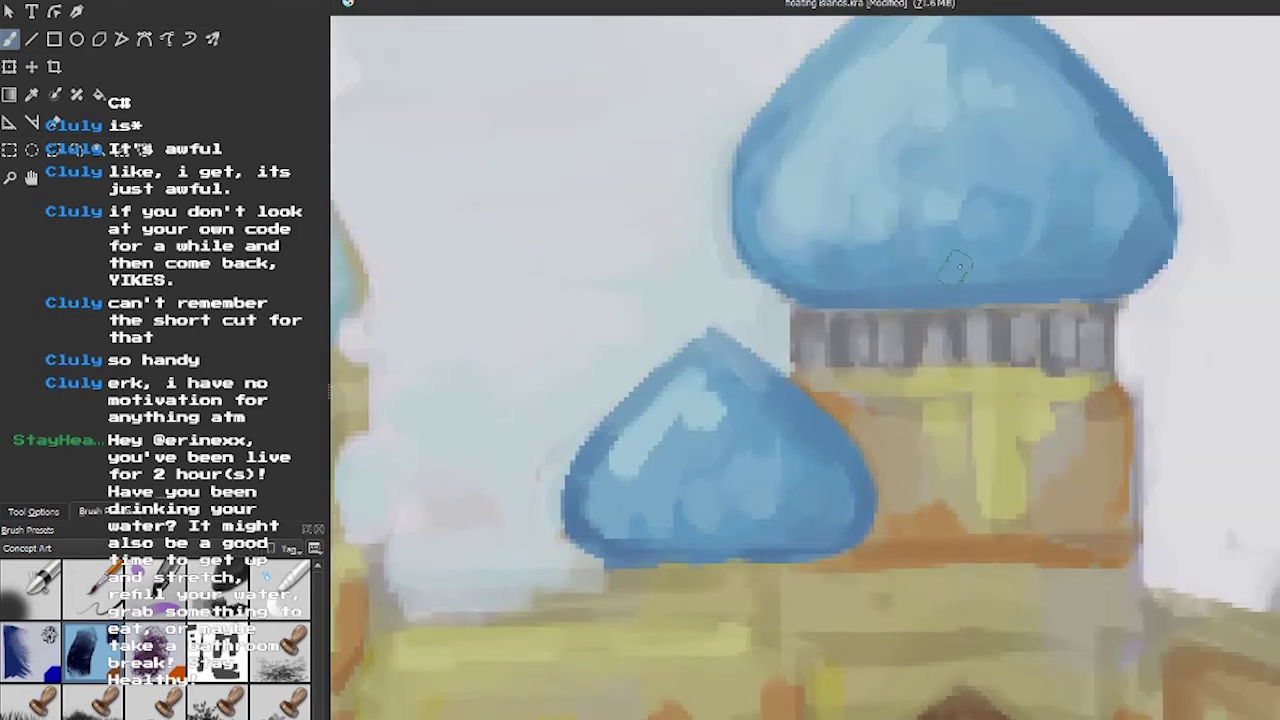
Repaint the left tower's top as a solid blue onion dome and touch up its shaft in yellow and orange.
{"action": "left_click_drag", "start_coordinate": [714, 371], "coordinate": [1000, 428]}
{"action": "scroll", "coordinate": [563, 455], "scroll_direction": "up", "scroll_amount": 3}
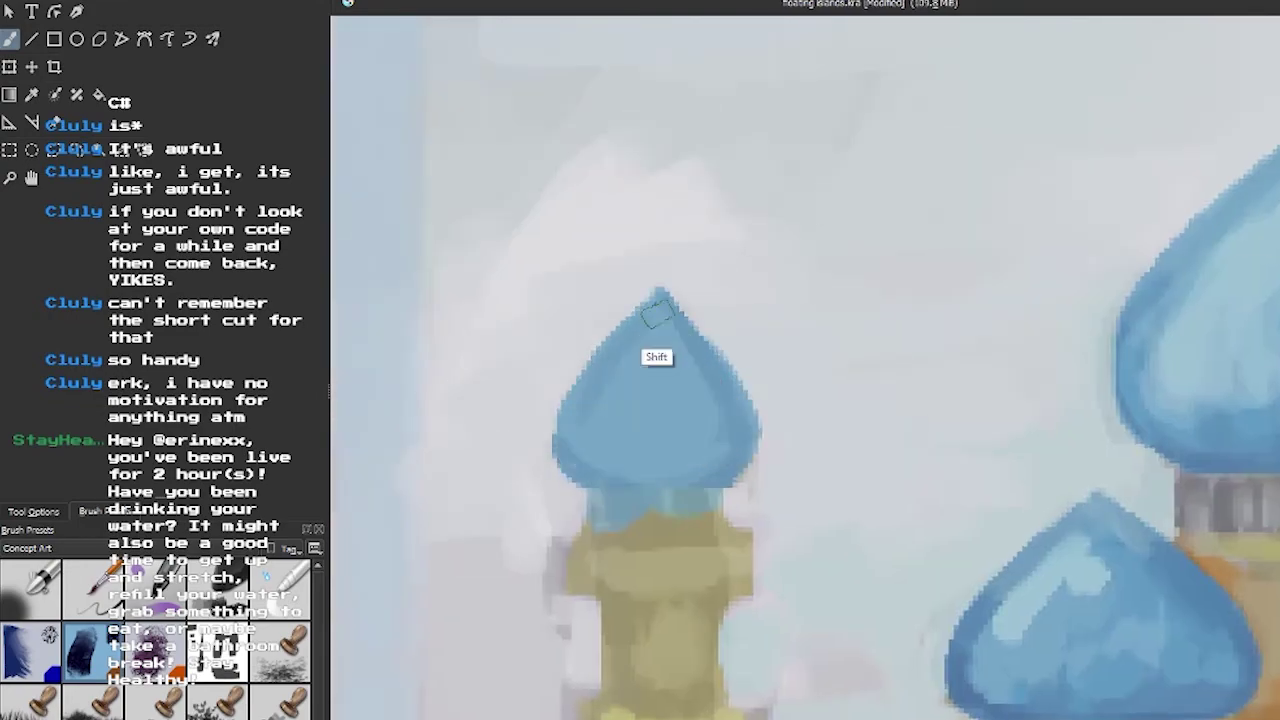
{"action": "scroll", "coordinate": [657, 315], "scroll_direction": "down", "scroll_amount": 5}
{"action": "scroll", "coordinate": [600, 480], "scroll_direction": "up", "scroll_amount": 5}
Paint yellow-green highlights and layered green strokes over the foliage on the left cliff and the large tree's canopy.
{"action": "mouse_move", "coordinate": [1156, 538]}
{"action": "left_mouse_down"}
{"action": "mouse_move", "coordinate": [777, 530]}
{"action": "mouse_move", "coordinate": [450, 310]}
{"action": "left_mouse_up"}
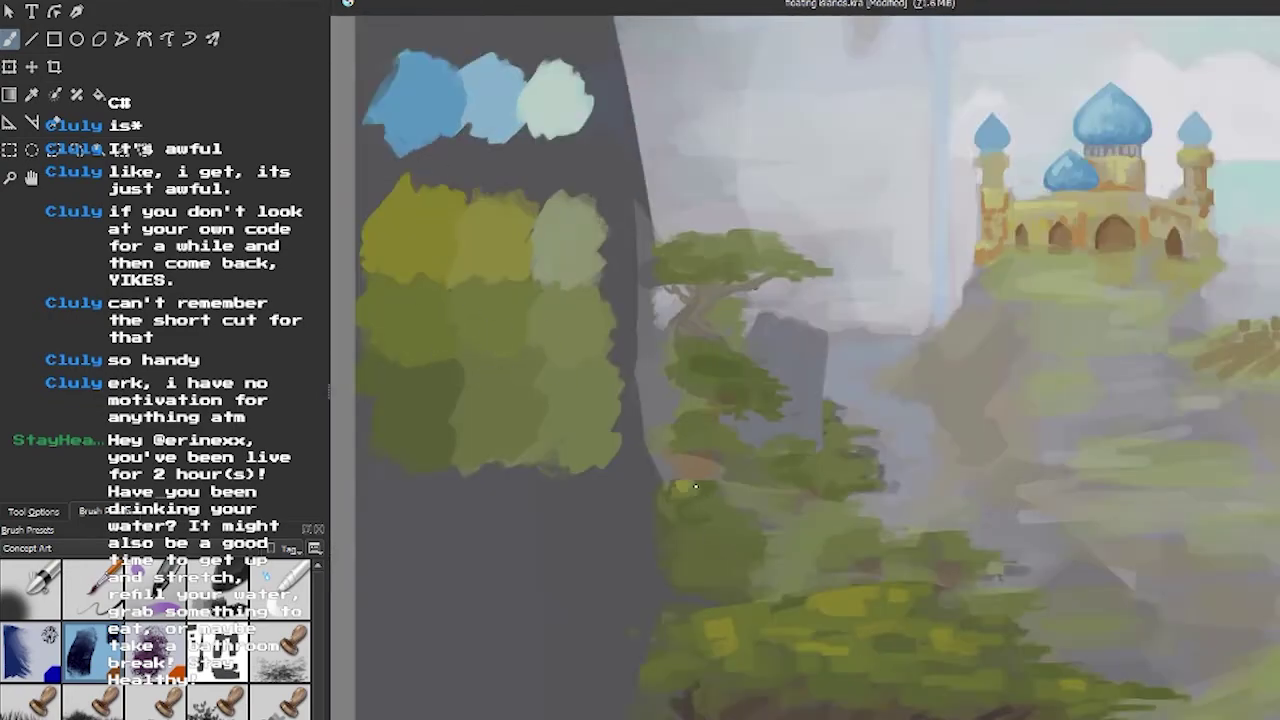
{"action": "scroll", "coordinate": [695, 487], "scroll_direction": "down", "scroll_amount": 5}
{"action": "scroll", "coordinate": [929, 434], "scroll_direction": "up", "scroll_amount": 6}
{"action": "scroll", "coordinate": [963, 522], "scroll_direction": "down", "scroll_amount": 2}
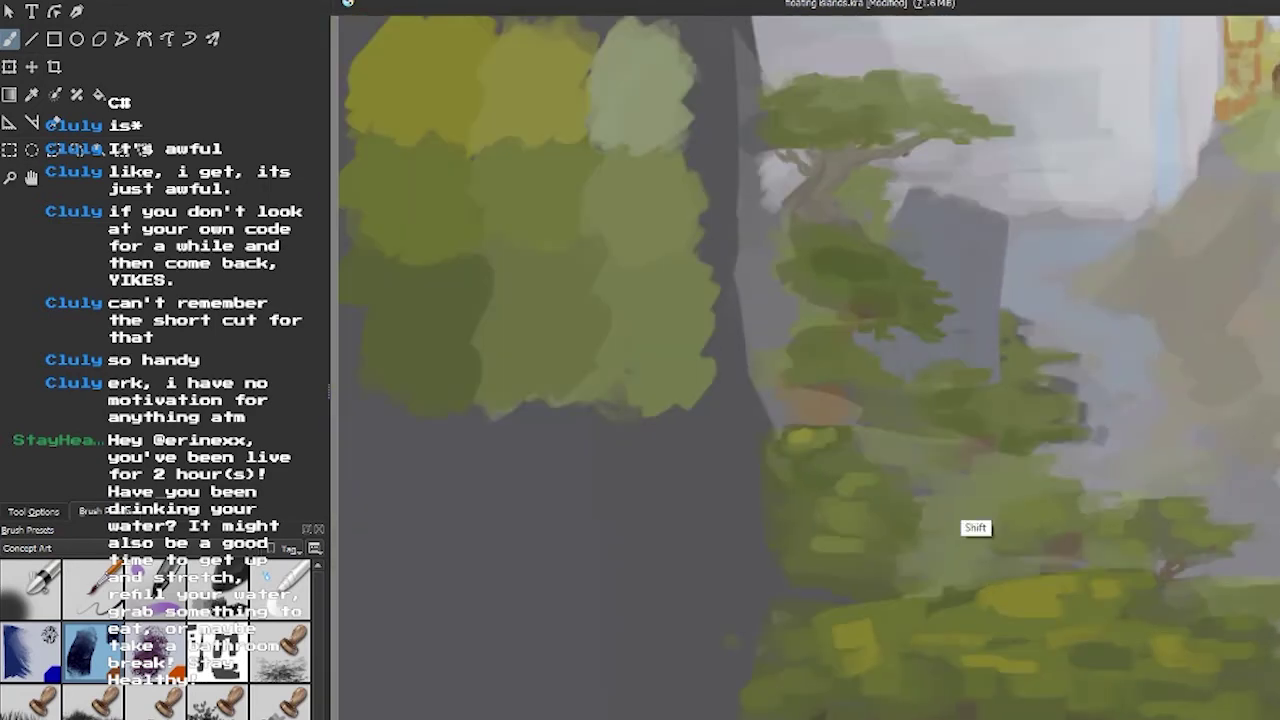
{"action": "scroll", "coordinate": [691, 303], "scroll_direction": "up", "scroll_amount": 4}
{"action": "scroll", "coordinate": [900, 446], "scroll_direction": "down", "scroll_amount": 4}
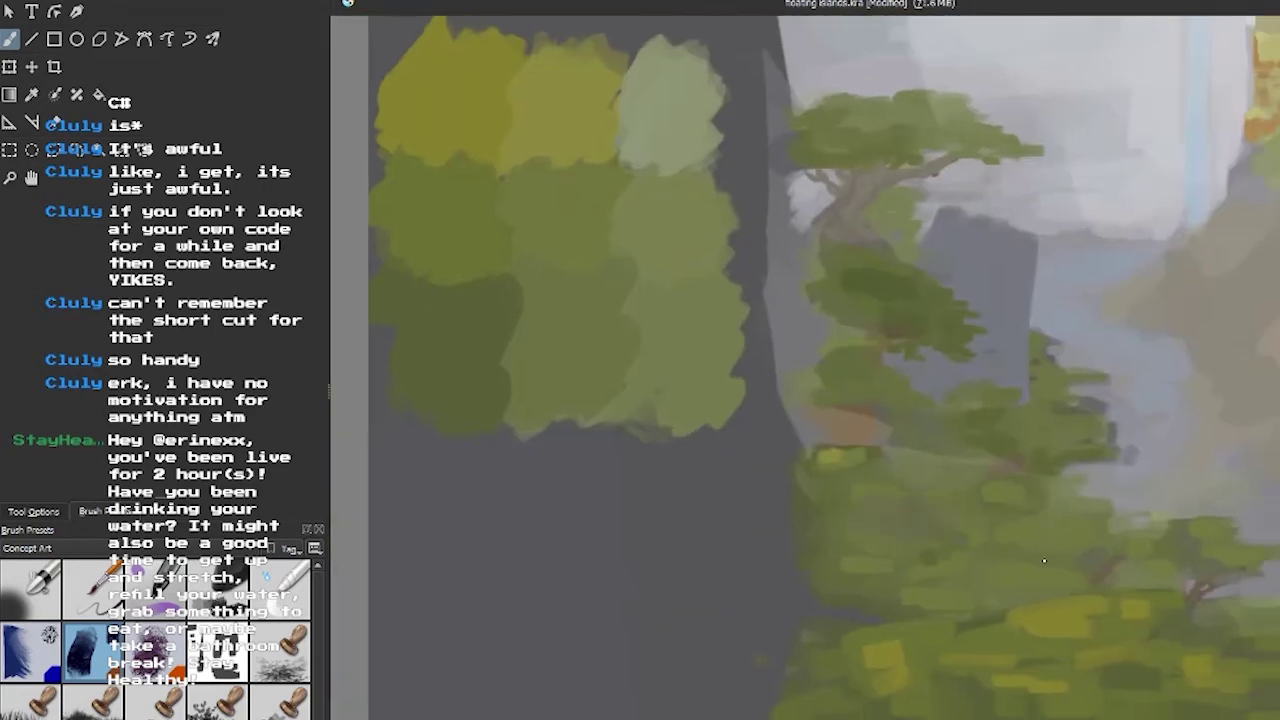
{"action": "scroll", "coordinate": [677, 418], "scroll_direction": "up", "scroll_amount": 2}
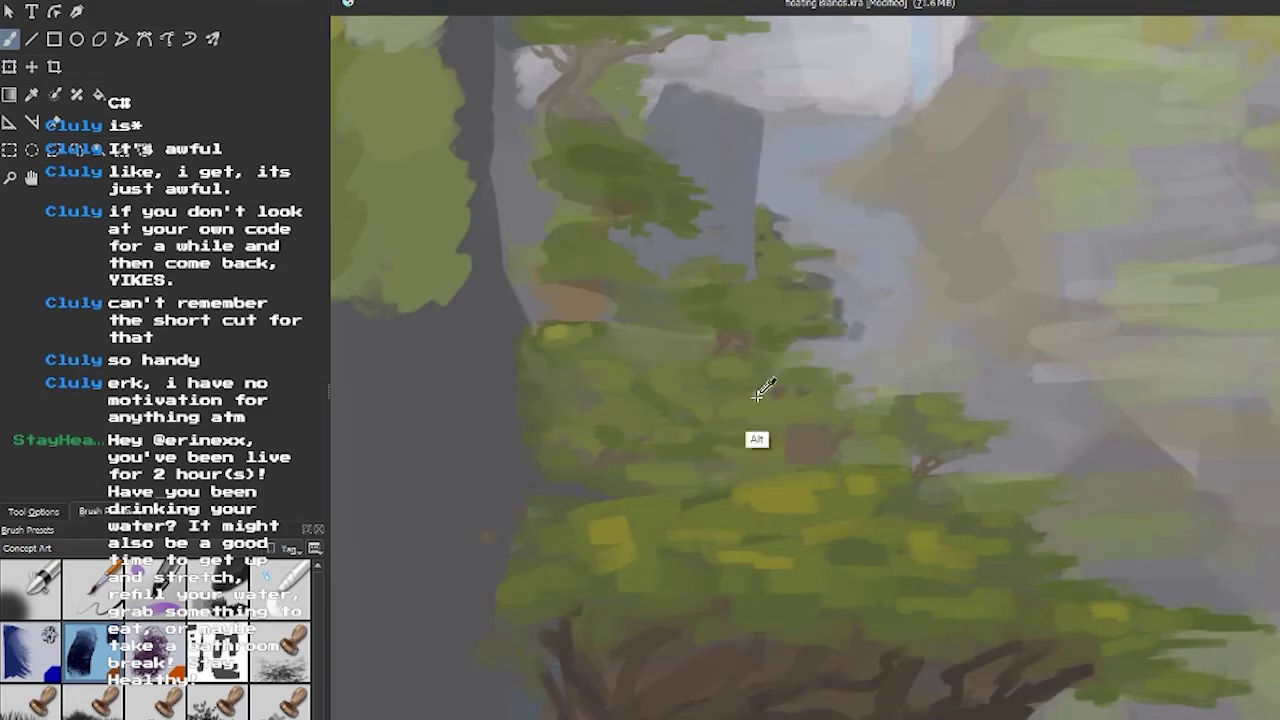
Add brown branches among the cliff foliage and refine the uppermost tree with light green highlights and a defined trunk.
{"action": "scroll", "coordinate": [766, 386], "scroll_direction": "right", "scroll_amount": 3}
{"action": "scroll", "coordinate": [805, 367], "scroll_direction": "down", "scroll_amount": 3}
{"action": "scroll", "coordinate": [805, 367], "scroll_direction": "right", "scroll_amount": 3}
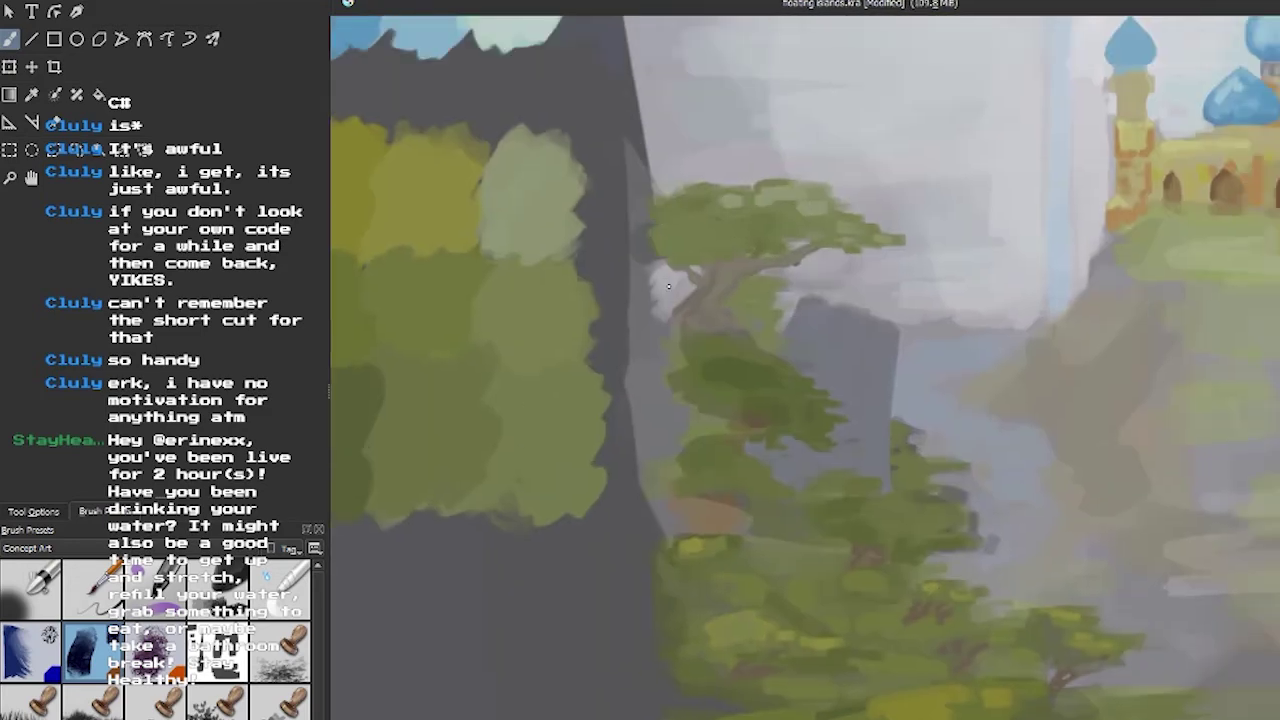
{"action": "scroll", "coordinate": [712, 266], "scroll_direction": "right", "scroll_amount": 3}
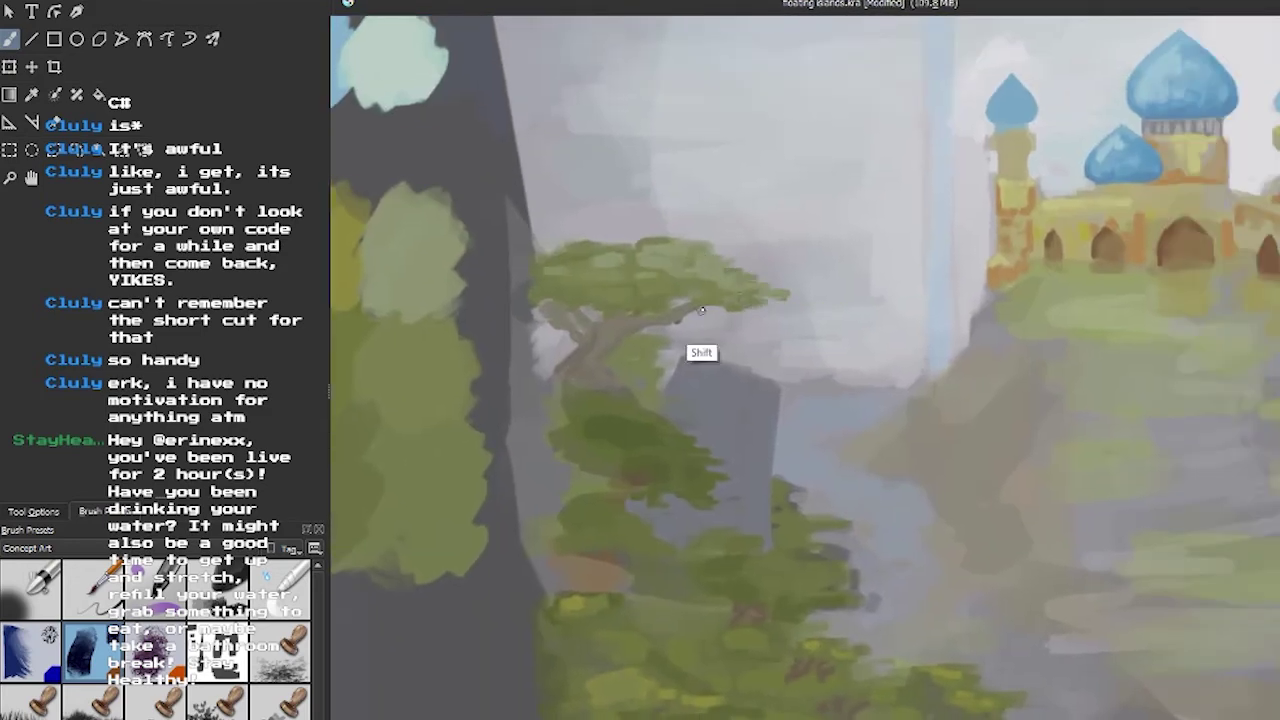
{"action": "scroll", "coordinate": [701, 311], "scroll_direction": "down", "scroll_amount": 3}
{"action": "scroll", "coordinate": [680, 330], "scroll_direction": "right", "scroll_amount": 2}
Paint pale clouds above the trees left of the palace and soften the white cloud behind its domes into a glow.
{"action": "scroll", "coordinate": [660, 350], "scroll_direction": "down", "scroll_amount": 3}
{"action": "scroll", "coordinate": [647, 368], "scroll_direction": "up", "scroll_amount": 3}
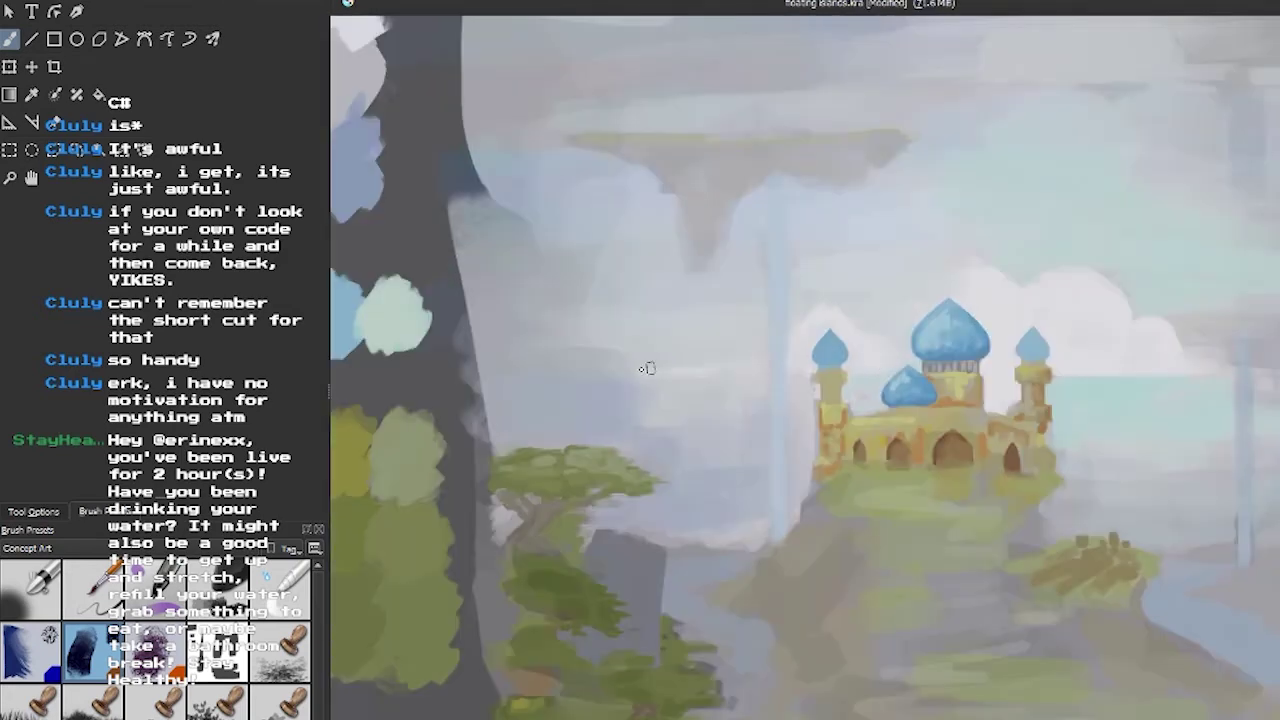
{"action": "scroll", "coordinate": [577, 271], "scroll_direction": "down", "scroll_amount": 1}
{"action": "scroll", "coordinate": [780, 506], "scroll_direction": "right", "scroll_amount": 3}
{"action": "scroll", "coordinate": [994, 437], "scroll_direction": "down", "scroll_amount": 3}
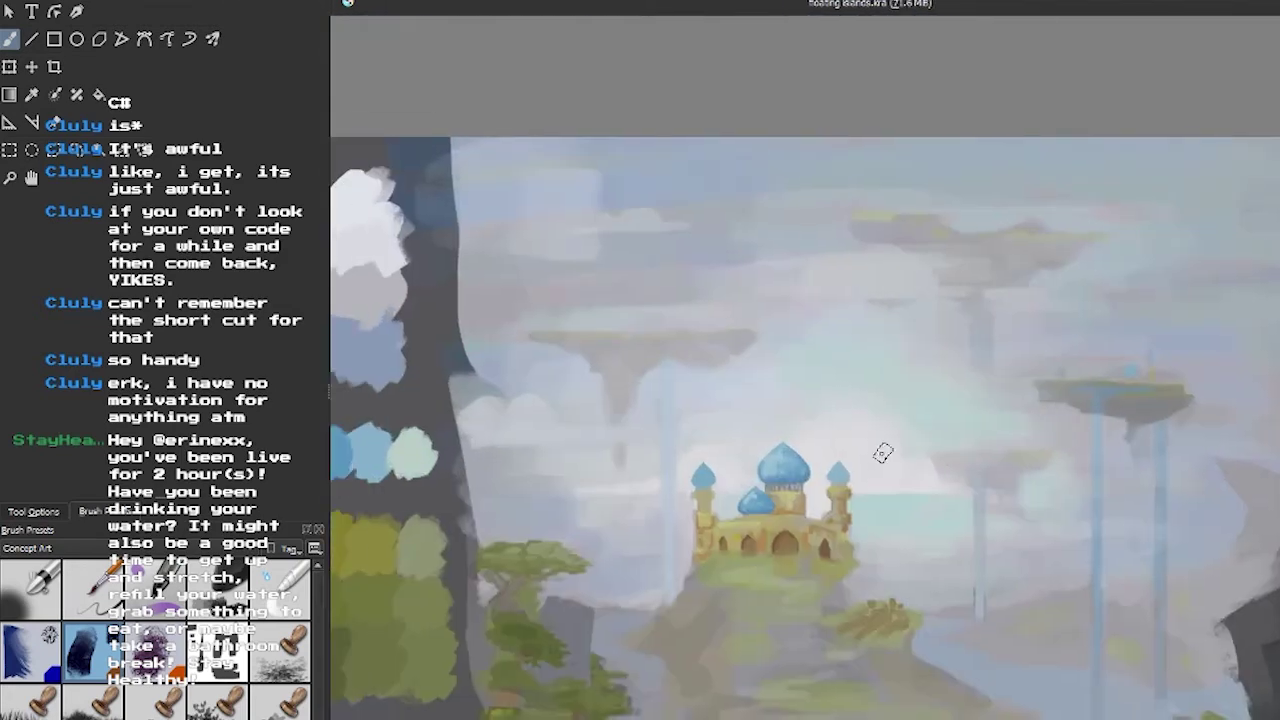
Extend the dark cave wall over the picture's upper right corner and paint black tangled vines hanging from it.
{"action": "scroll", "coordinate": [883, 449], "scroll_direction": "up", "scroll_amount": 2}
{"action": "scroll", "coordinate": [1243, 270], "scroll_direction": "down", "scroll_amount": 5}
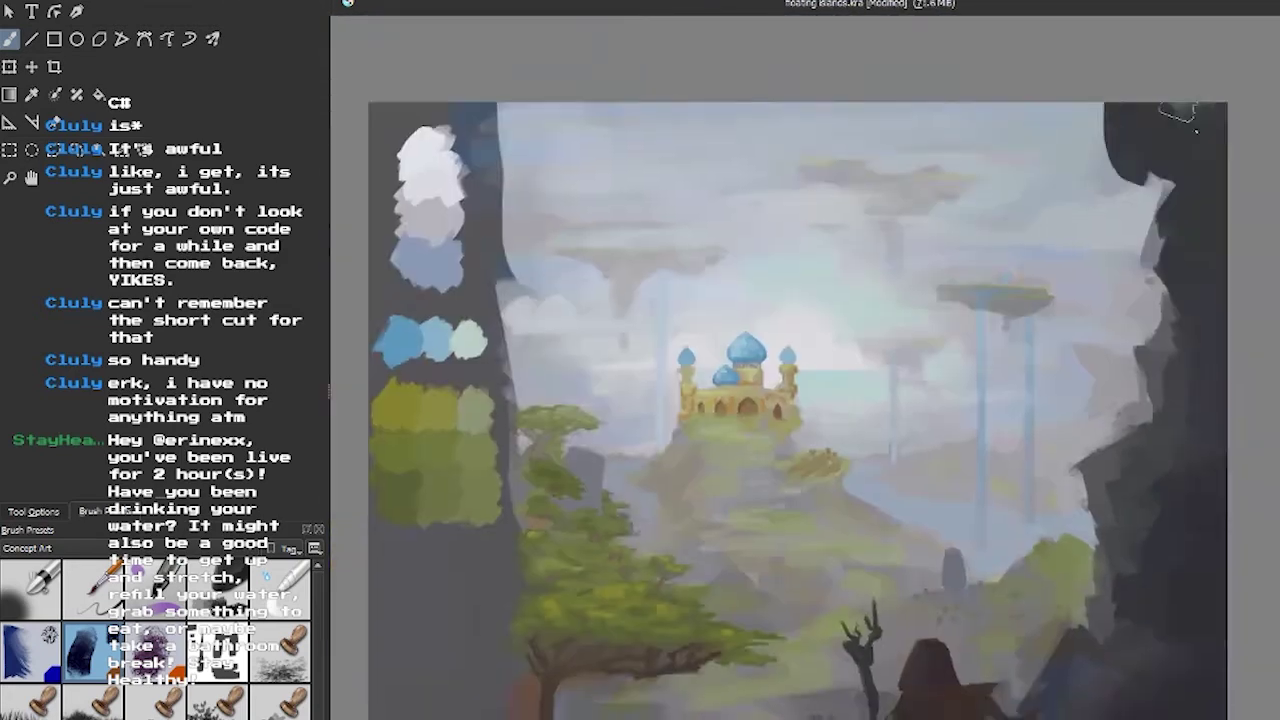
{"action": "scroll", "coordinate": [997, 290], "scroll_direction": "up", "scroll_amount": 3}
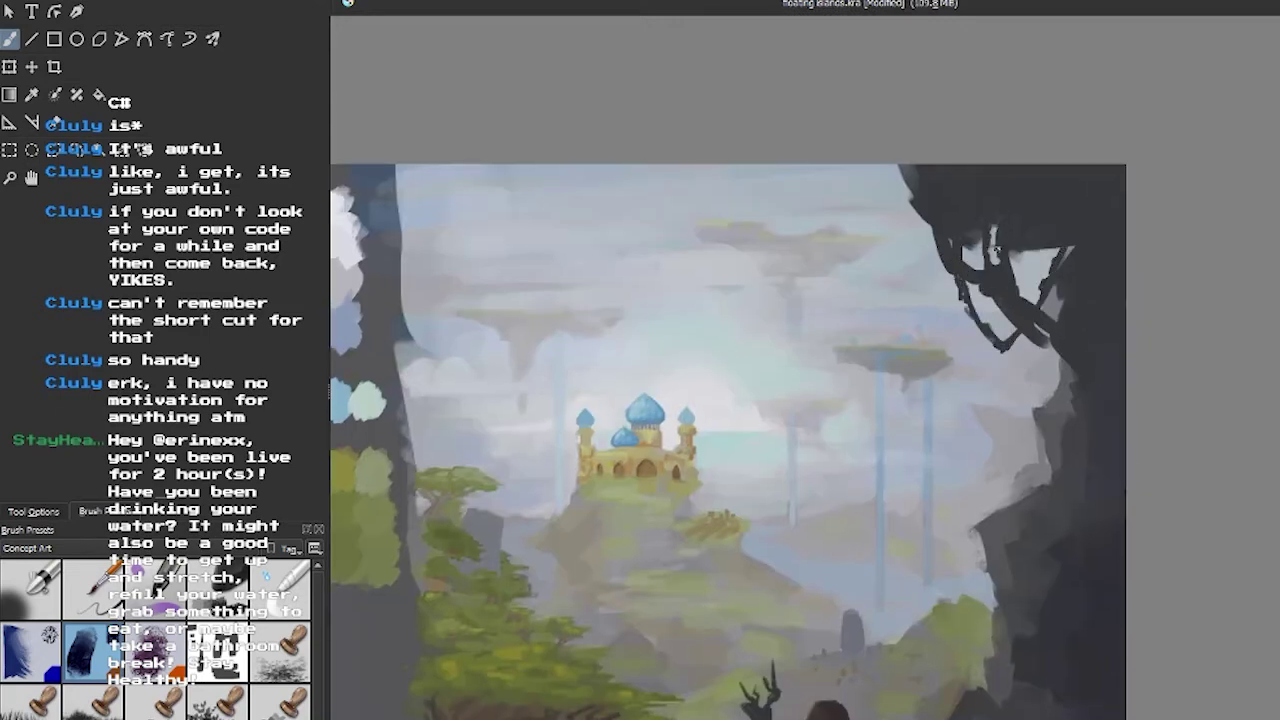
{"action": "scroll", "coordinate": [995, 249], "scroll_direction": "up", "scroll_amount": 4}
{"action": "scroll", "coordinate": [940, 378], "scroll_direction": "down", "scroll_amount": 5}
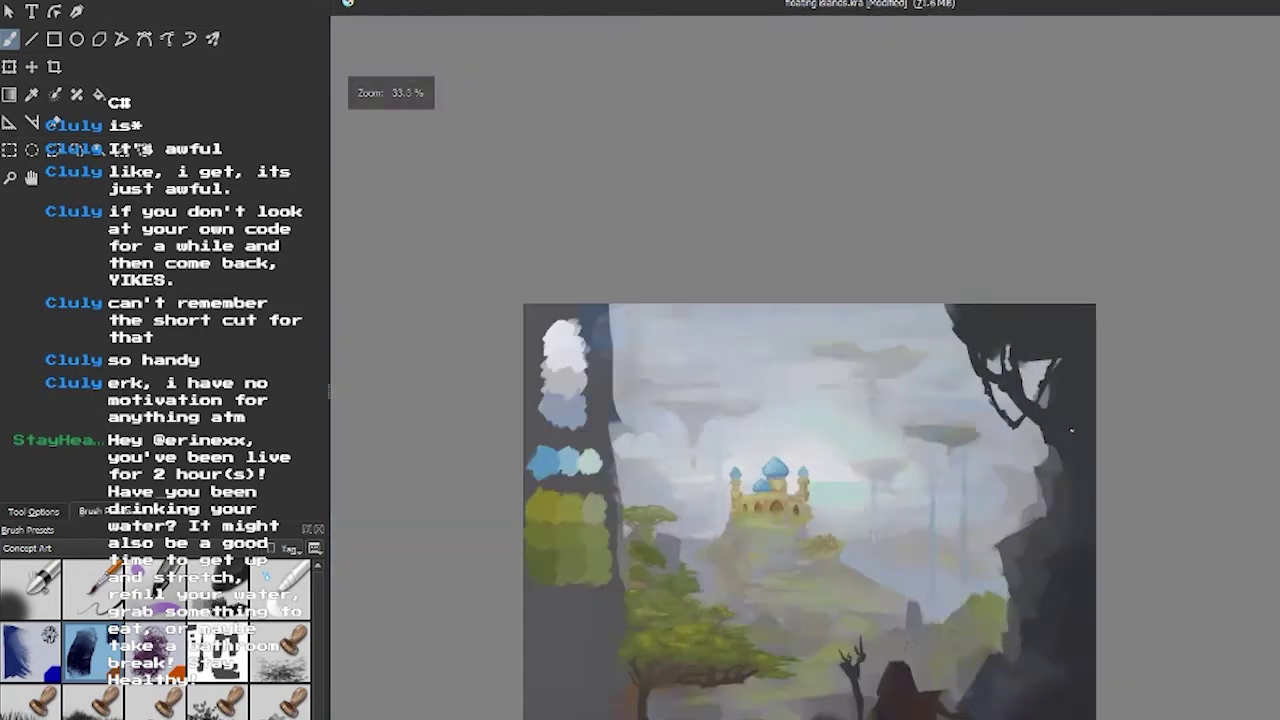
Extend the dark overhanging canopy leftward in the painting's upper right, fill its vines, and shape the boulder beneath the large tree.
{"action": "scroll", "coordinate": [880, 531], "scroll_direction": "up", "scroll_amount": 5}
{"action": "scroll", "coordinate": [880, 537], "scroll_direction": "down", "scroll_amount": 5}
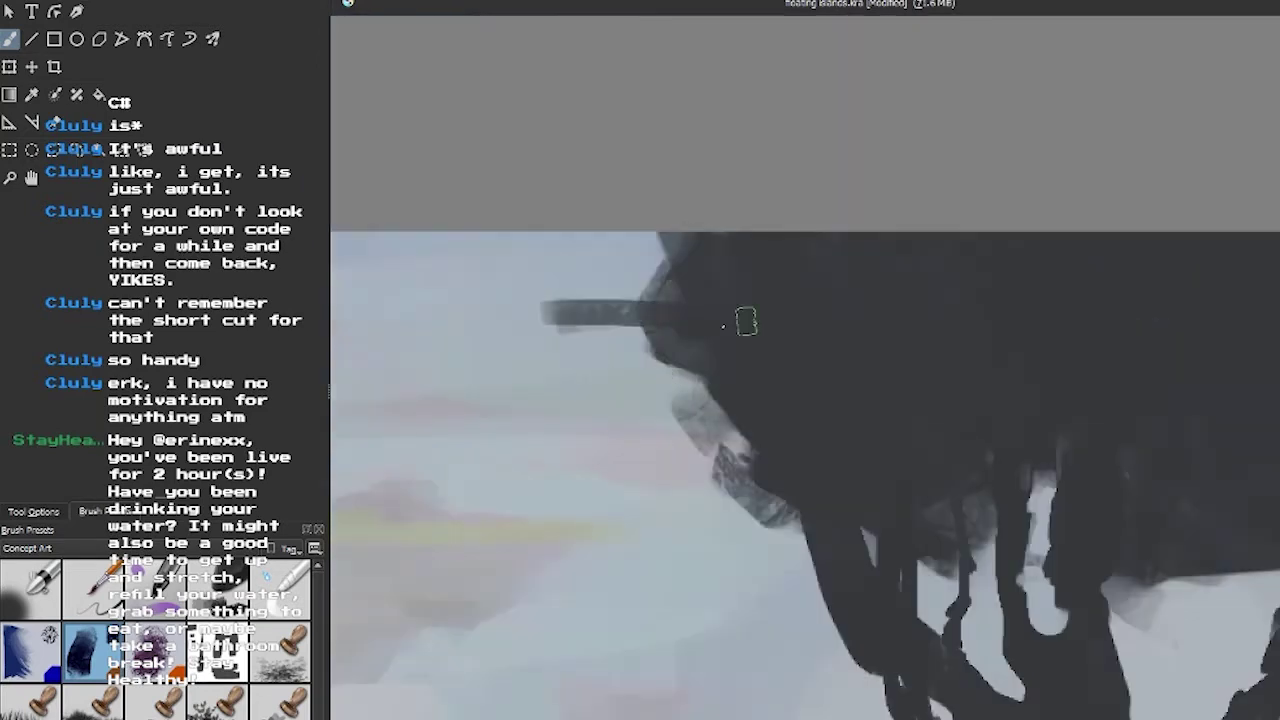
{"action": "scroll", "coordinate": [980, 217], "scroll_direction": "down", "scroll_amount": 5}
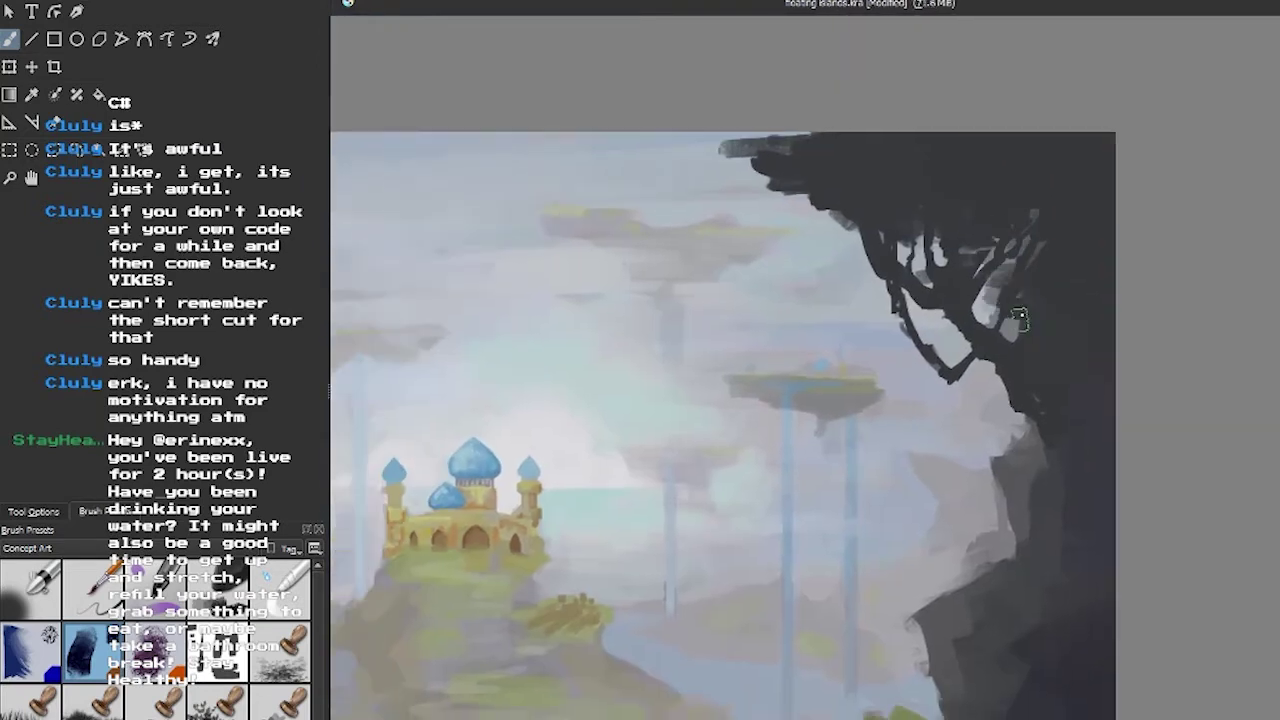
{"action": "scroll", "coordinate": [1027, 302], "scroll_direction": "up", "scroll_amount": 5}
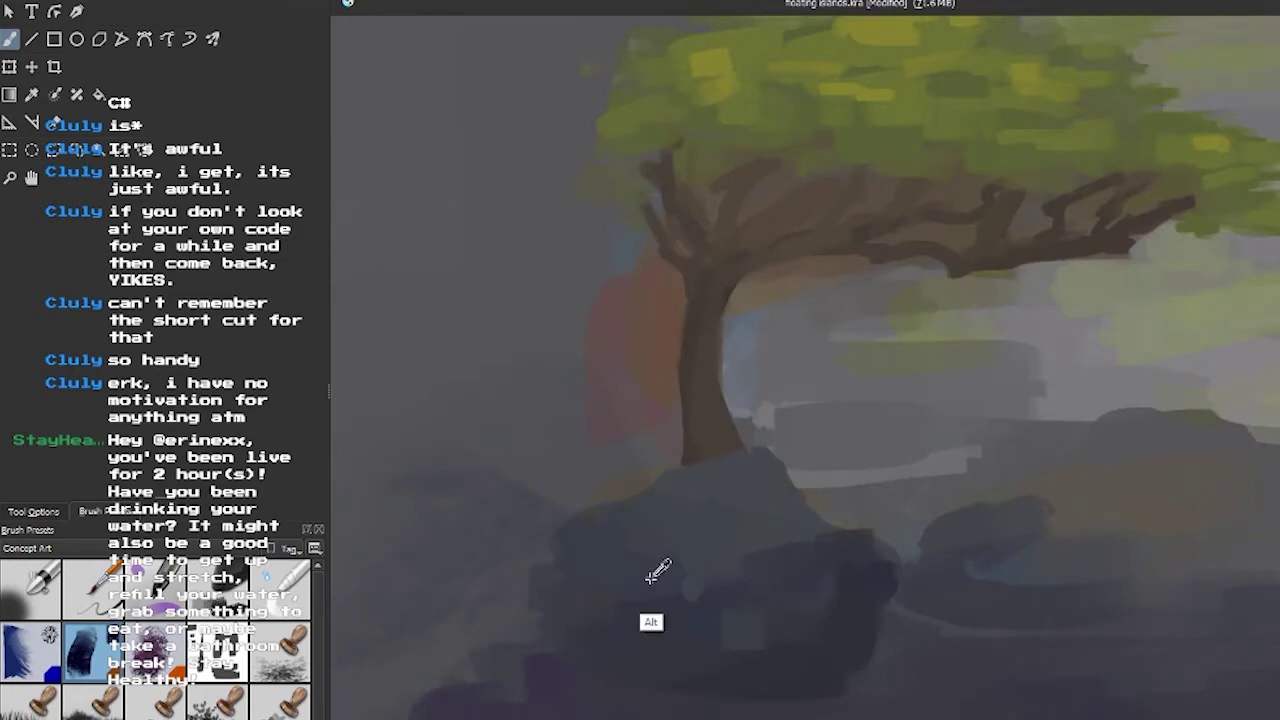
{"action": "scroll", "coordinate": [656, 572], "scroll_direction": "down", "scroll_amount": 6}
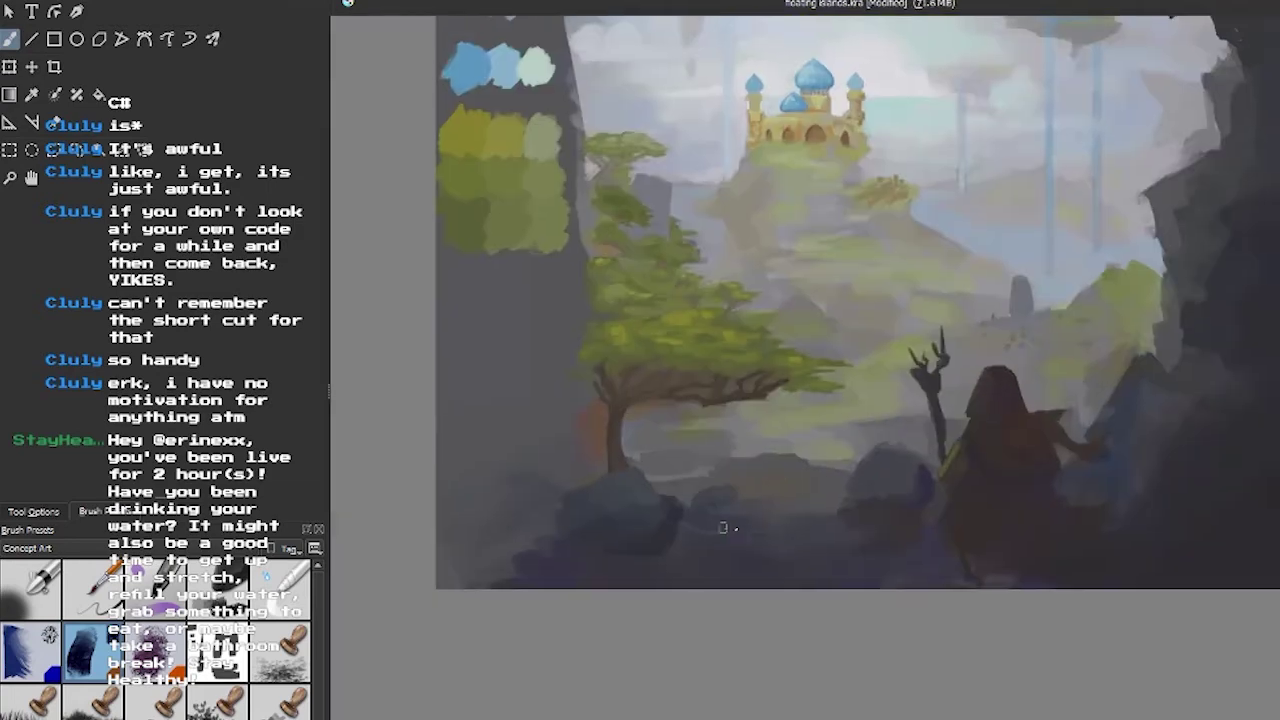
Refine the palace's yellow and orange towers and blue domes, and add a thin dark spire on the main dome.
{"action": "scroll", "coordinate": [789, 325], "scroll_direction": "up", "scroll_amount": 6}
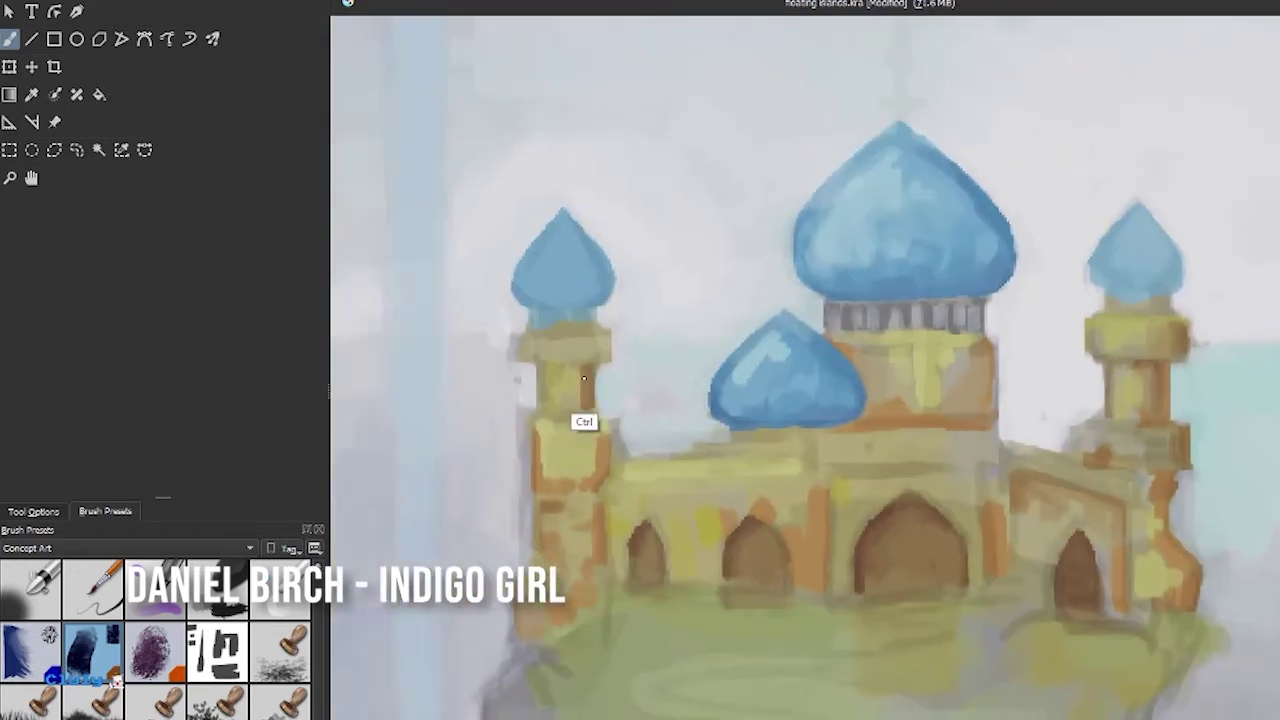
{"action": "scroll", "coordinate": [535, 343], "scroll_direction": "right", "scroll_amount": 3}
{"action": "scroll", "coordinate": [614, 329], "scroll_direction": "up", "scroll_amount": 5}
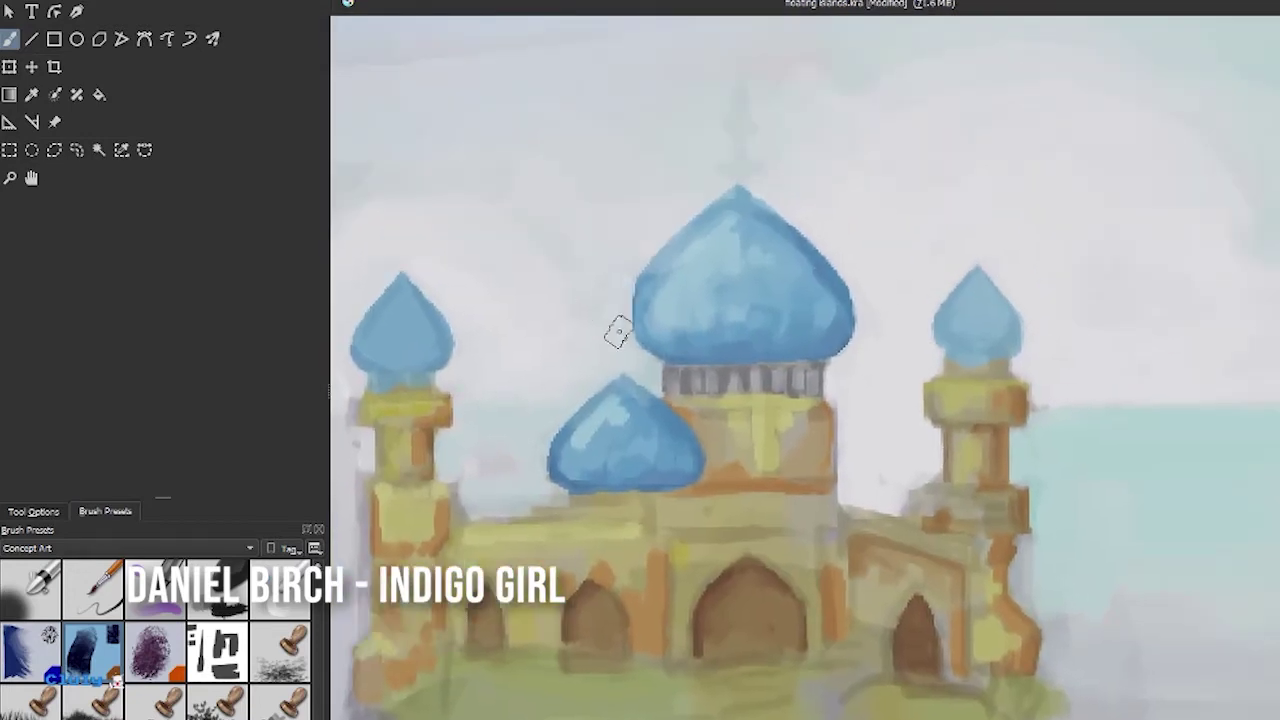
{"action": "left_click_drag", "start_coordinate": [743, 229], "coordinate": [745, 316]}
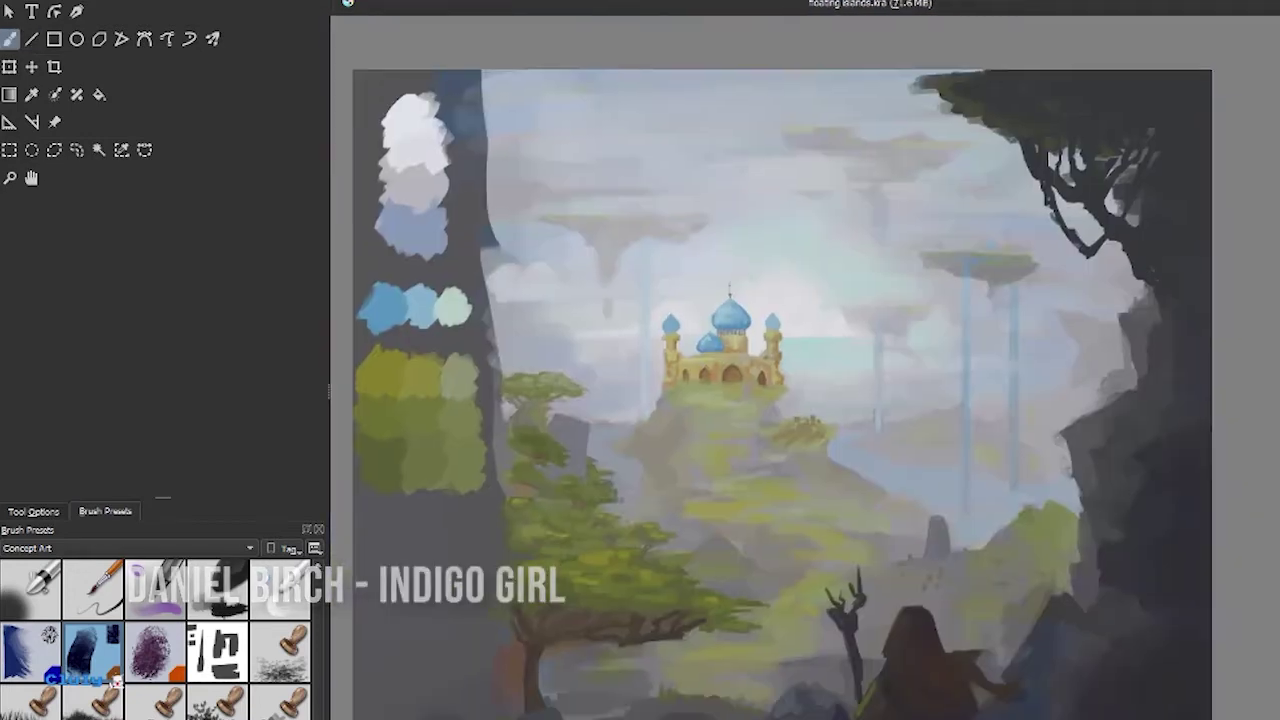
Refine the brown village ledge beside the palace and paint the brown mountain island with defined slopes and shoreline across the lake.
{"action": "scroll", "coordinate": [865, 543], "scroll_direction": "up", "scroll_amount": 5}
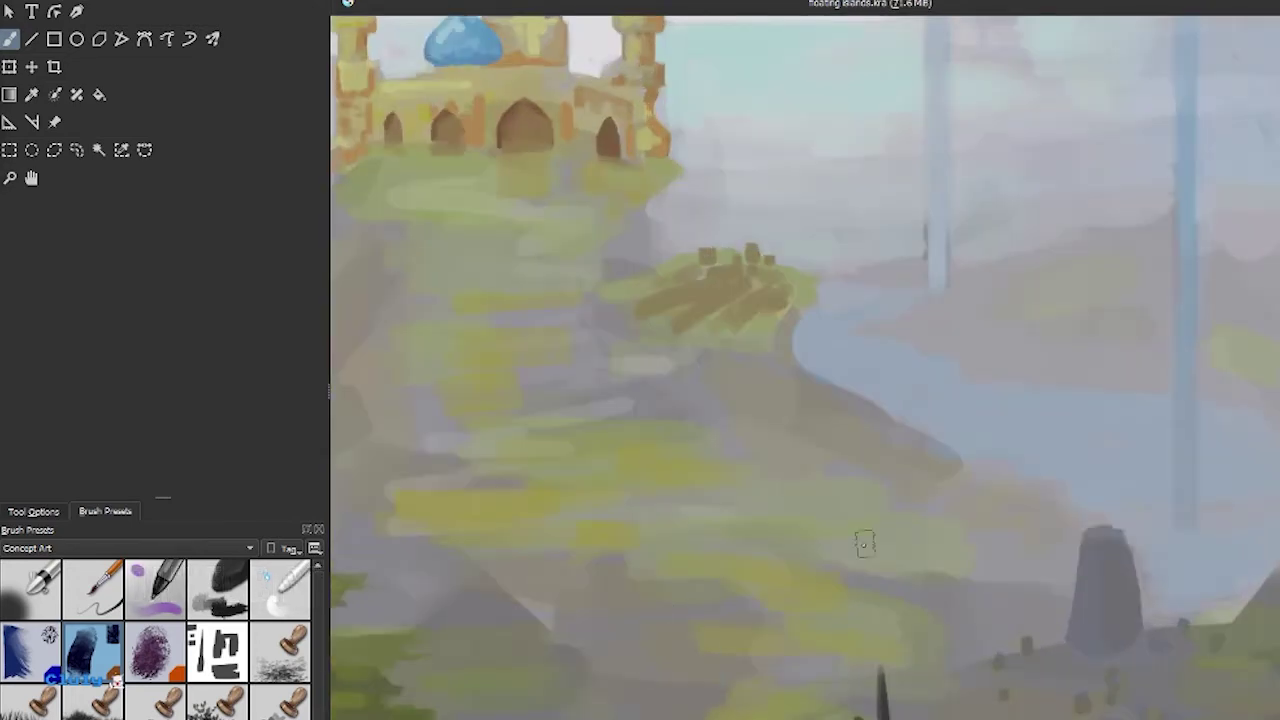
{"action": "scroll", "coordinate": [1063, 600], "scroll_direction": "down", "scroll_amount": 5}
{"action": "scroll", "coordinate": [791, 57], "scroll_direction": "up", "scroll_amount": 5}
{"action": "scroll", "coordinate": [795, 540], "scroll_direction": "left", "scroll_amount": 3}
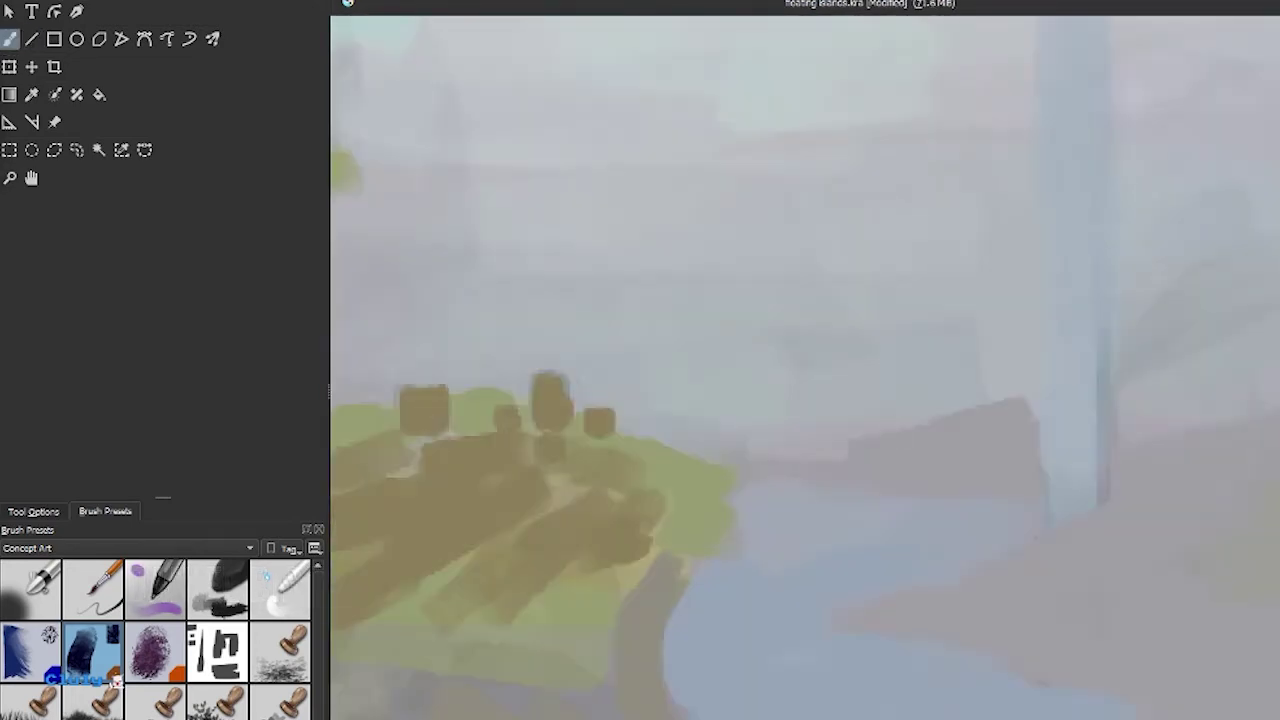
{"action": "scroll", "coordinate": [795, 540], "scroll_direction": "down", "scroll_amount": 5}
{"action": "scroll", "coordinate": [743, 451], "scroll_direction": "up", "scroll_amount": 5}
{"action": "mouse_move", "coordinate": [743, 451]}
{"action": "left_mouse_down"}
{"action": "mouse_move", "coordinate": [703, 531]}
{"action": "mouse_move", "coordinate": [837, 374]}
{"action": "left_mouse_up"}
{"action": "scroll", "coordinate": [1243, 523], "scroll_direction": "right", "scroll_amount": 2}
{"action": "scroll", "coordinate": [967, 127], "scroll_direction": "down", "scroll_amount": 2}
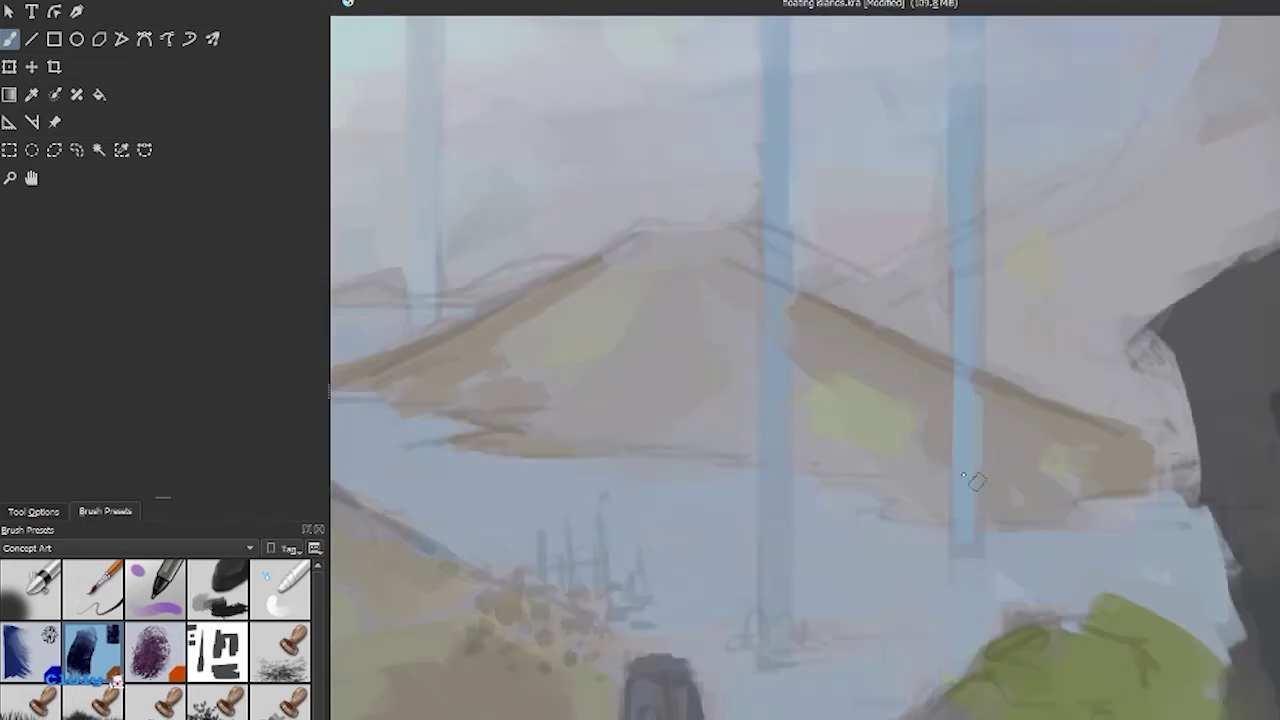
{"action": "scroll", "coordinate": [975, 482], "scroll_direction": "up", "scroll_amount": 4}
{"action": "scroll", "coordinate": [930, 433], "scroll_direction": "down", "scroll_amount": 5}
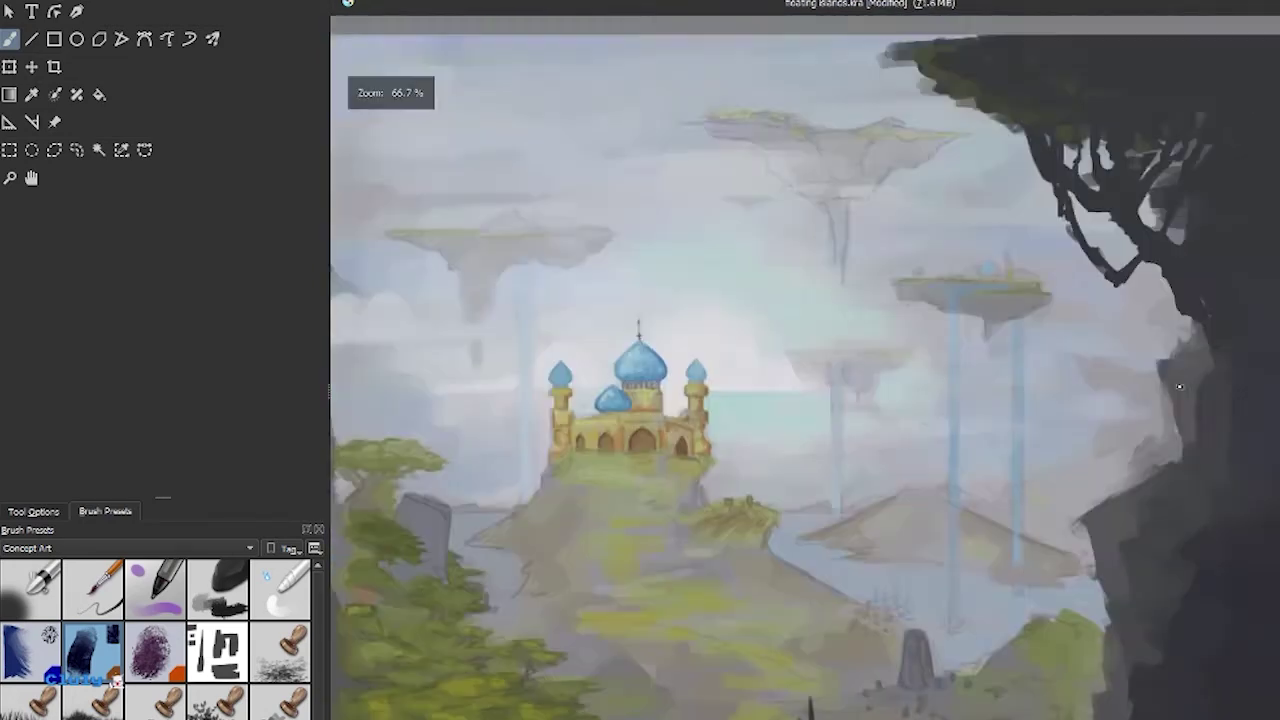
Paint dark olive foliage over the overhanging tree's canopy, brown highlights on its trunk, and dark fill between its branches.
{"action": "scroll", "coordinate": [985, 455], "scroll_direction": "up", "scroll_amount": 5}
{"action": "scroll", "coordinate": [1014, 428], "scroll_direction": "down", "scroll_amount": 3}
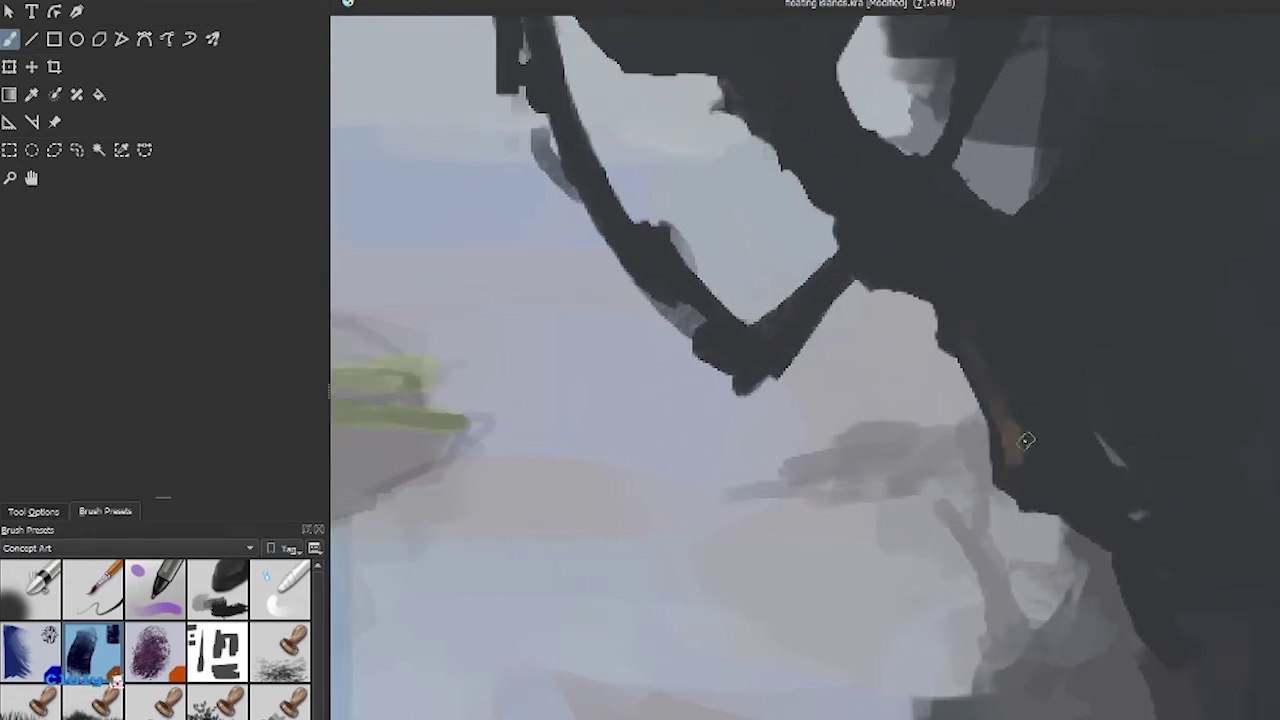
{"action": "scroll", "coordinate": [712, 252], "scroll_direction": "up", "scroll_amount": 4}
{"action": "scroll", "coordinate": [712, 252], "scroll_direction": "down", "scroll_amount": 2}
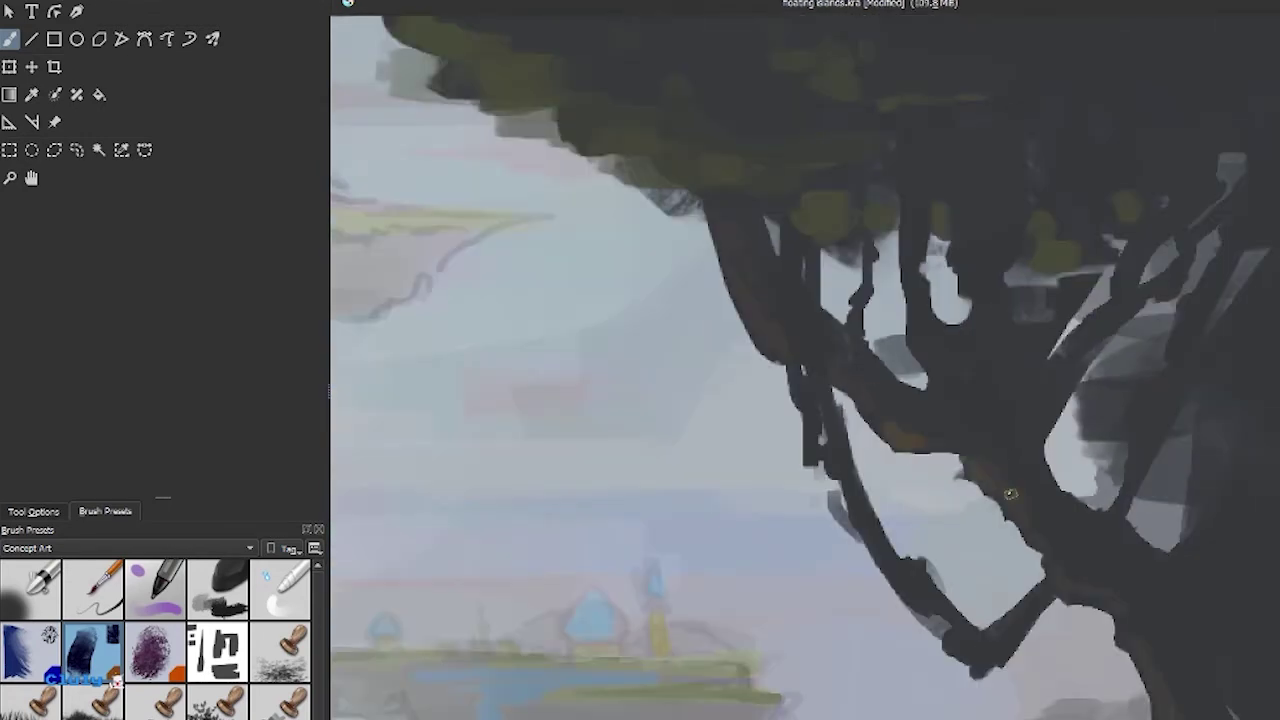
{"action": "scroll", "coordinate": [1010, 494], "scroll_direction": "up", "scroll_amount": 3}
{"action": "scroll", "coordinate": [1083, 434], "scroll_direction": "down", "scroll_amount": 3}
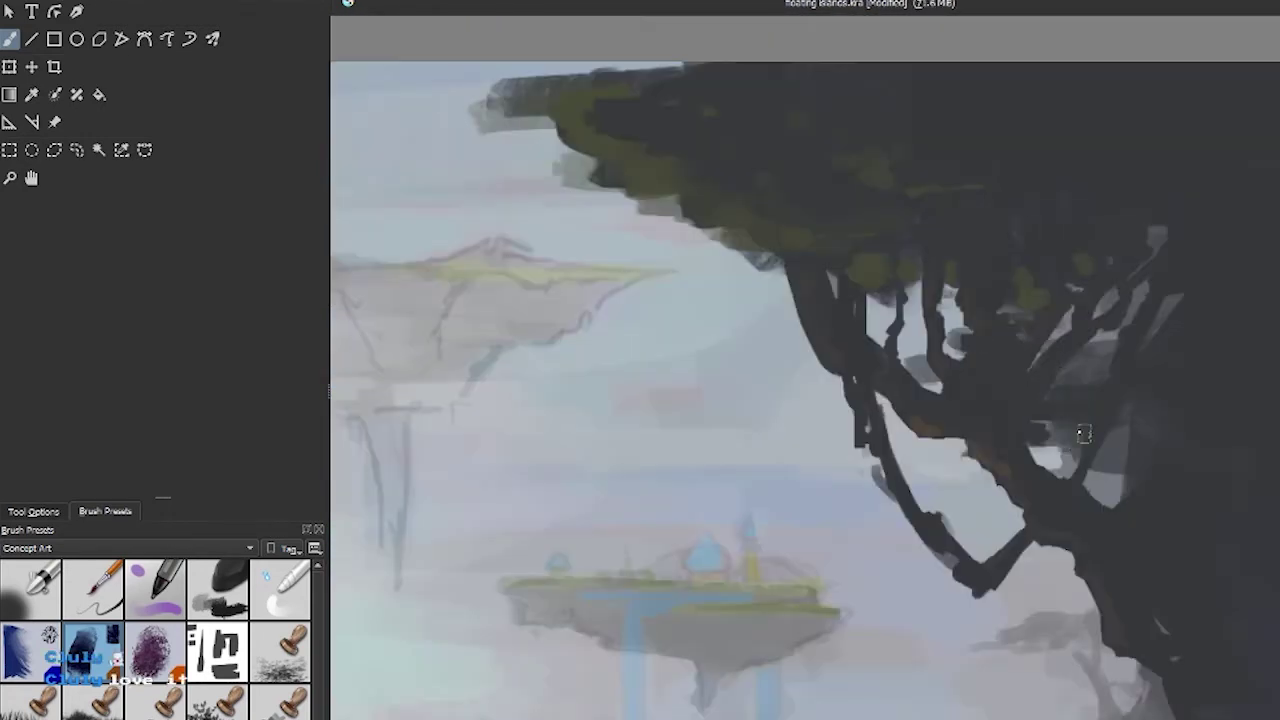
{"action": "scroll", "coordinate": [1083, 434], "scroll_direction": "up", "scroll_amount": 3}
{"action": "scroll", "coordinate": [1030, 268], "scroll_direction": "down", "scroll_amount": 3}
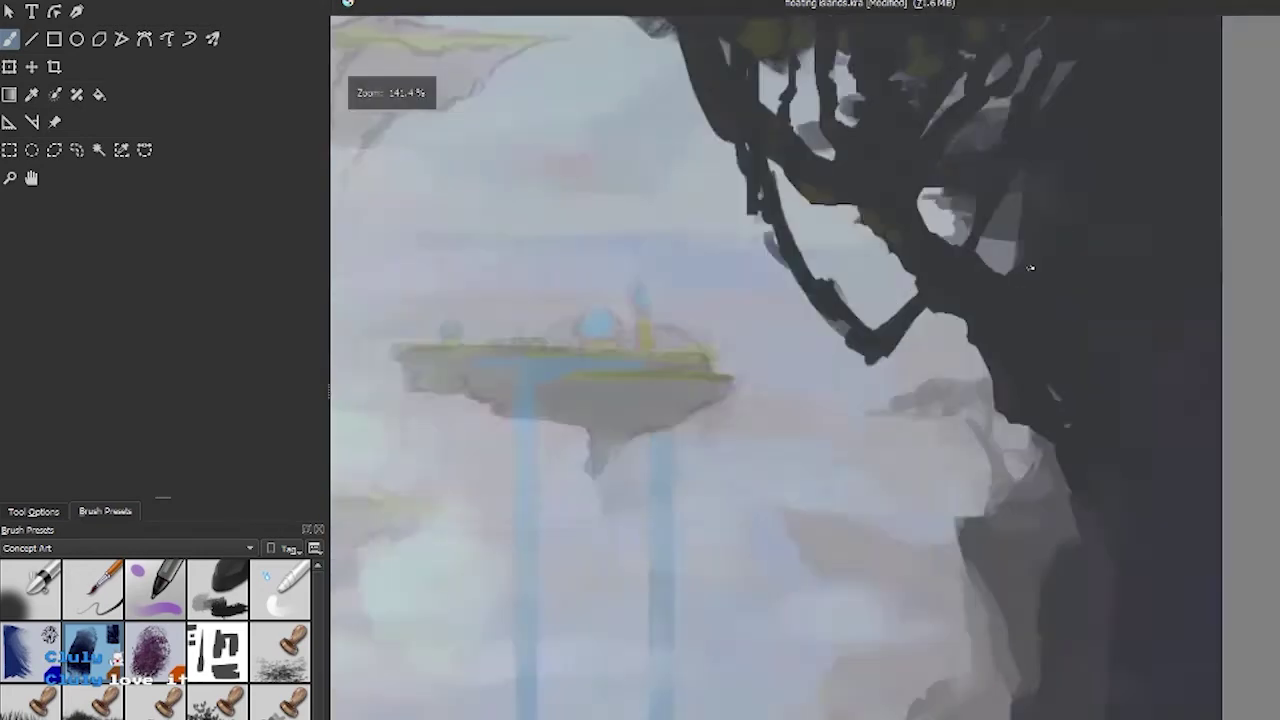
Paint the hooded figure's cloak with dark folds, reddish-brown fabric and an olive-lit collar below the hood.
{"action": "scroll", "coordinate": [1030, 268], "scroll_direction": "up", "scroll_amount": 2}
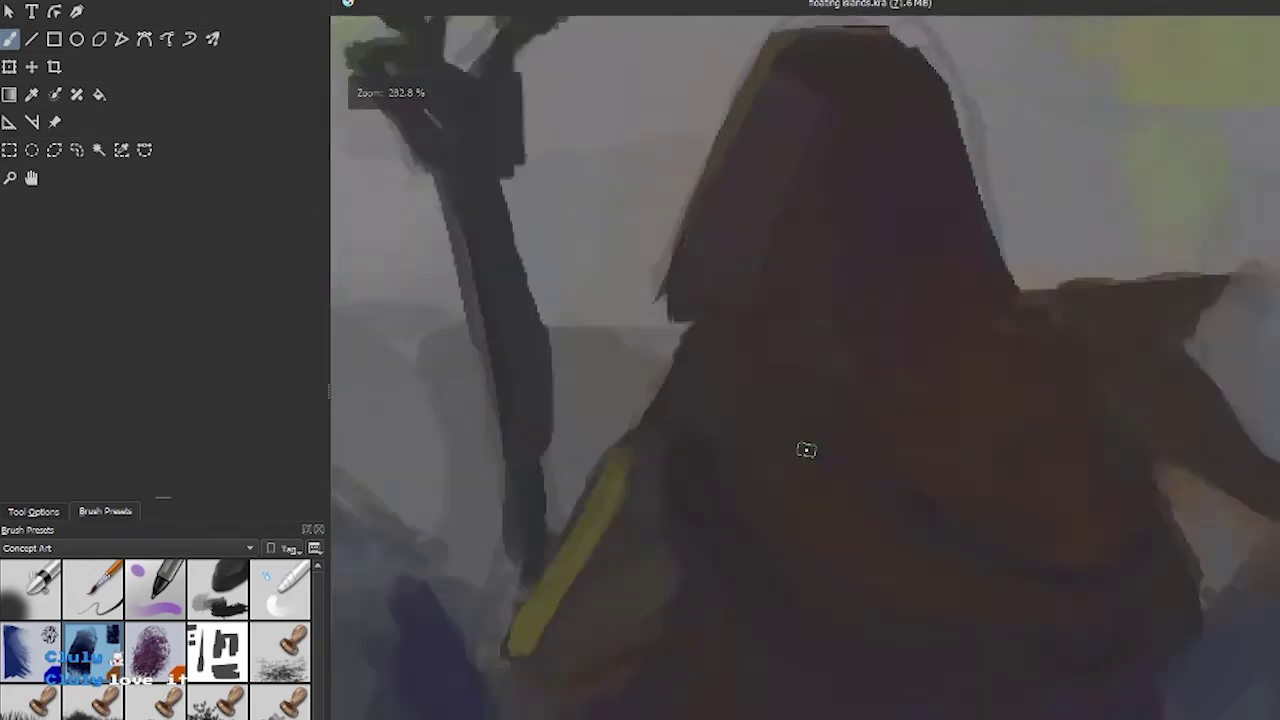
{"action": "scroll", "coordinate": [806, 449], "scroll_direction": "down", "scroll_amount": 3}
{"action": "scroll", "coordinate": [644, 409], "scroll_direction": "up", "scroll_amount": 3}
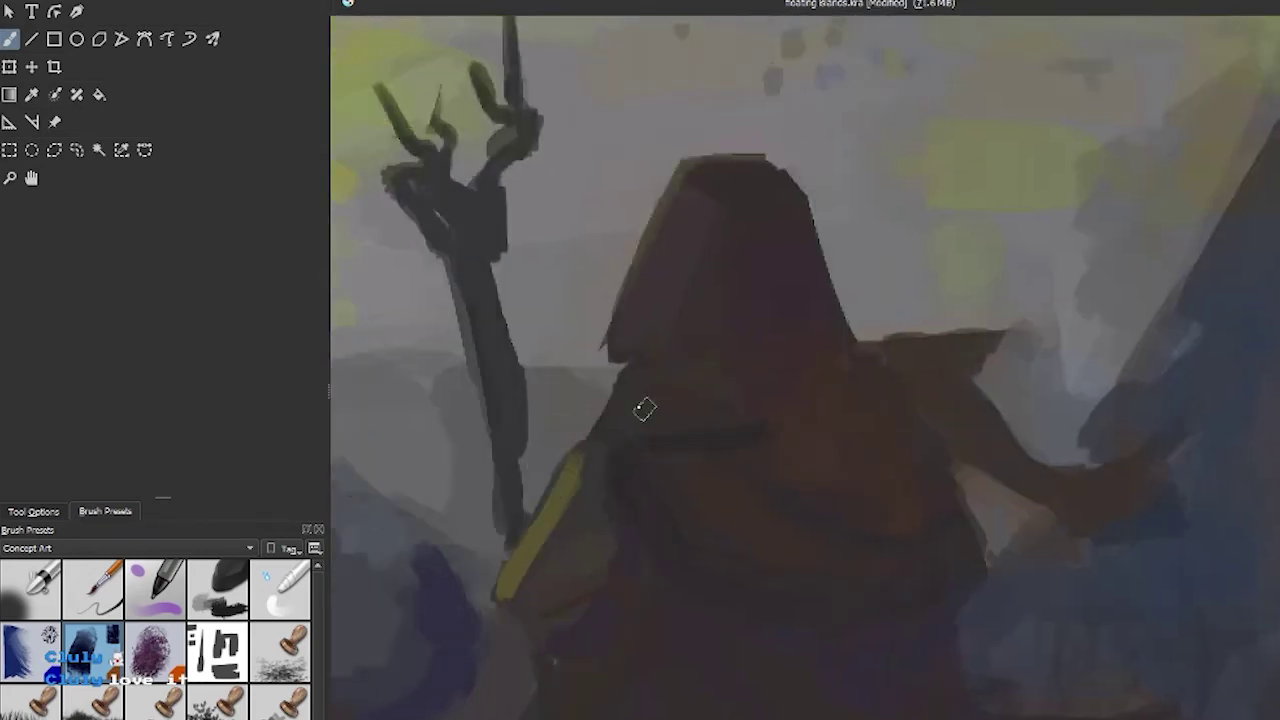
{"action": "scroll", "coordinate": [674, 291], "scroll_direction": "down", "scroll_amount": 2}
{"action": "scroll", "coordinate": [766, 360], "scroll_direction": "up", "scroll_amount": 2}
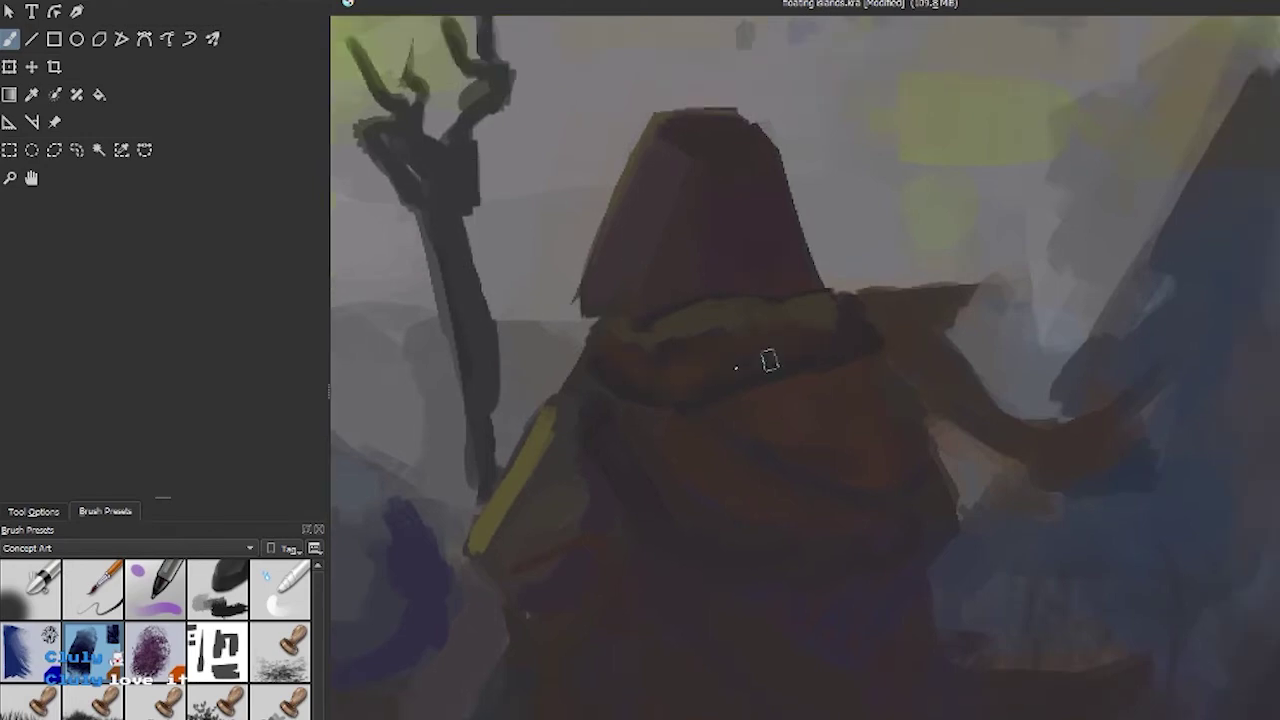
Reshape the hooded figure's outstretched arm and draped sleeve, checking values in greyscale, and blend the dark cave wall beside it.
{"action": "scroll", "coordinate": [871, 457], "scroll_direction": "down", "scroll_amount": 2}
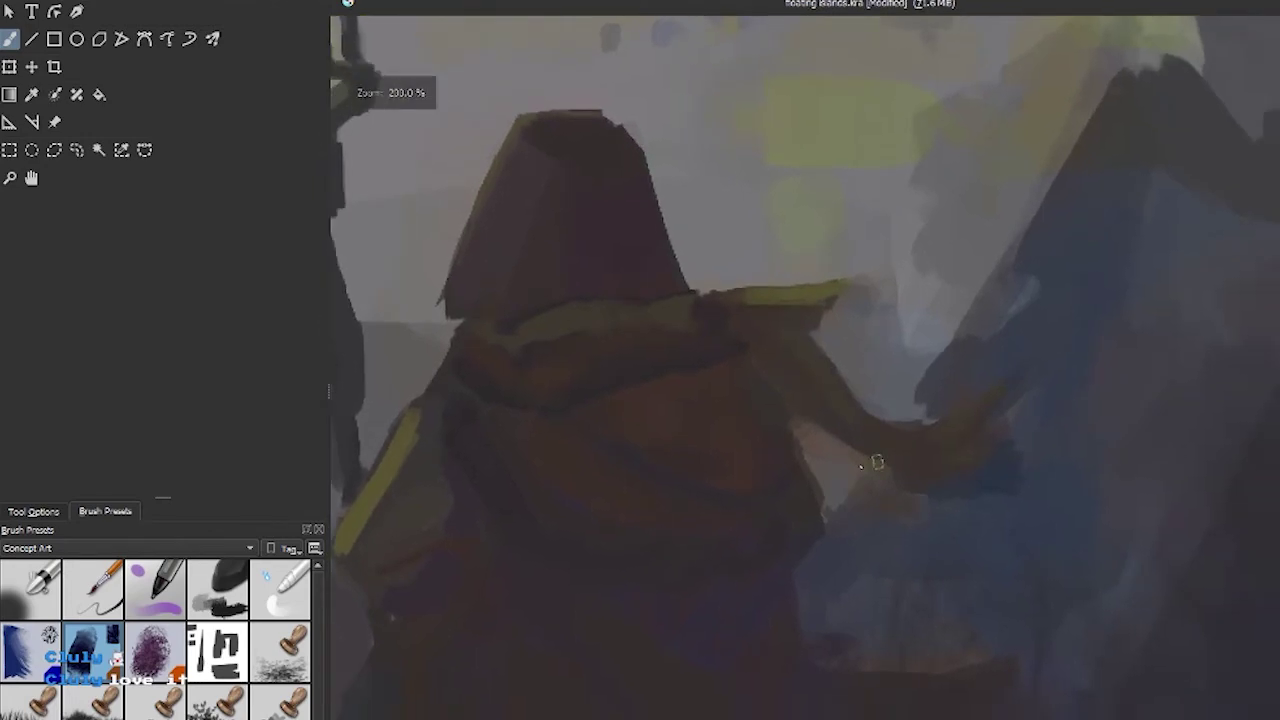
{"action": "scroll", "coordinate": [829, 459], "scroll_direction": "up", "scroll_amount": 2}
{"action": "scroll", "coordinate": [829, 459], "scroll_direction": "down", "scroll_amount": 3}
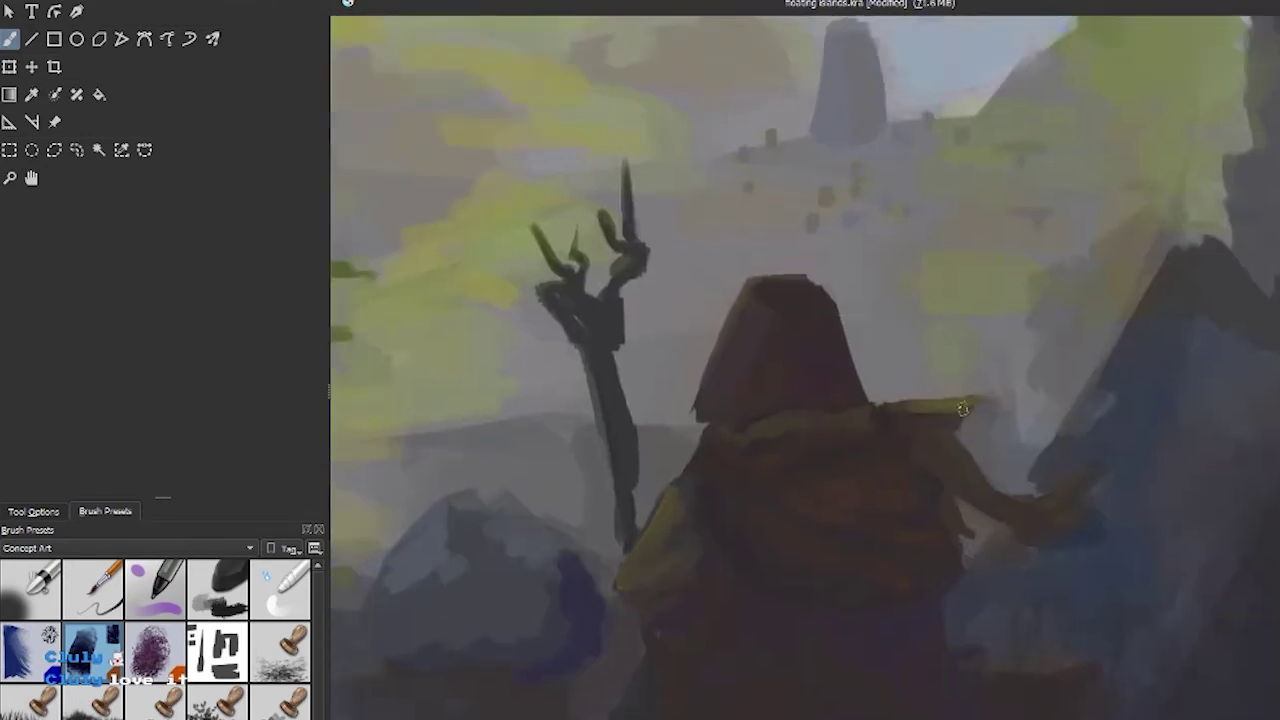
{"action": "scroll", "coordinate": [880, 400], "scroll_direction": "up", "scroll_amount": 1}
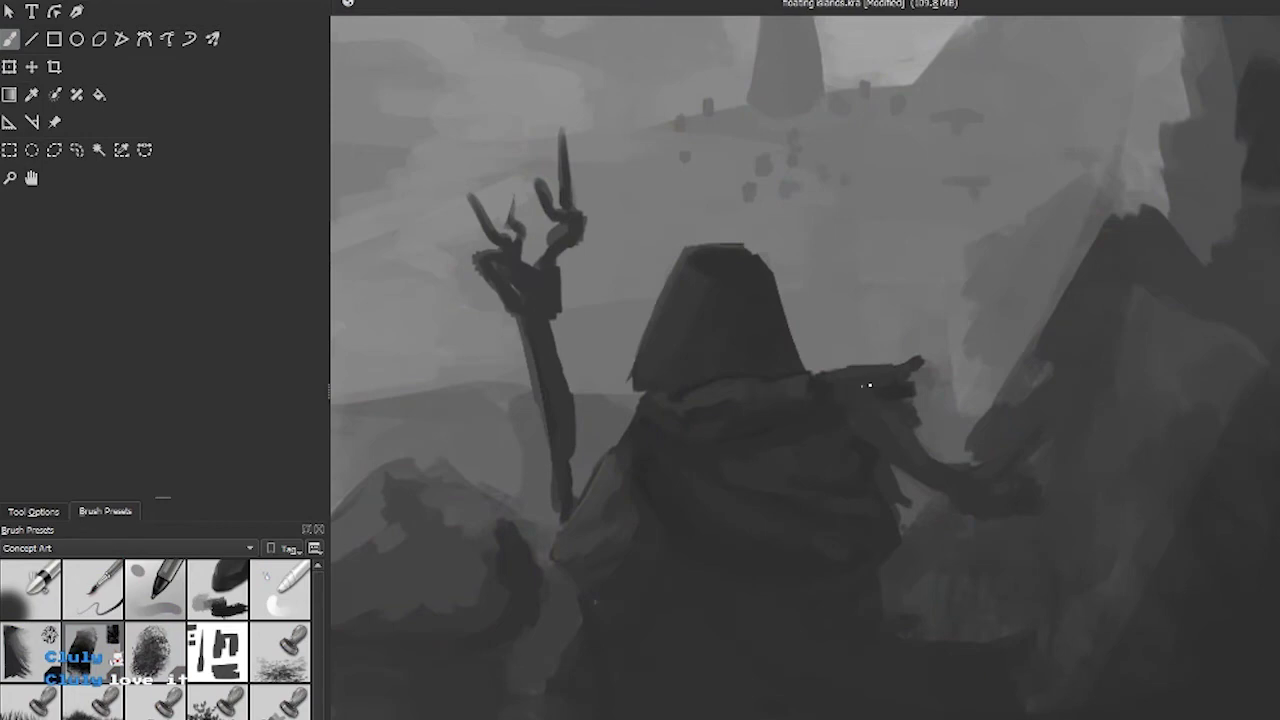
{"action": "left_click_drag", "start_coordinate": [868, 384], "coordinate": [891, 451]}
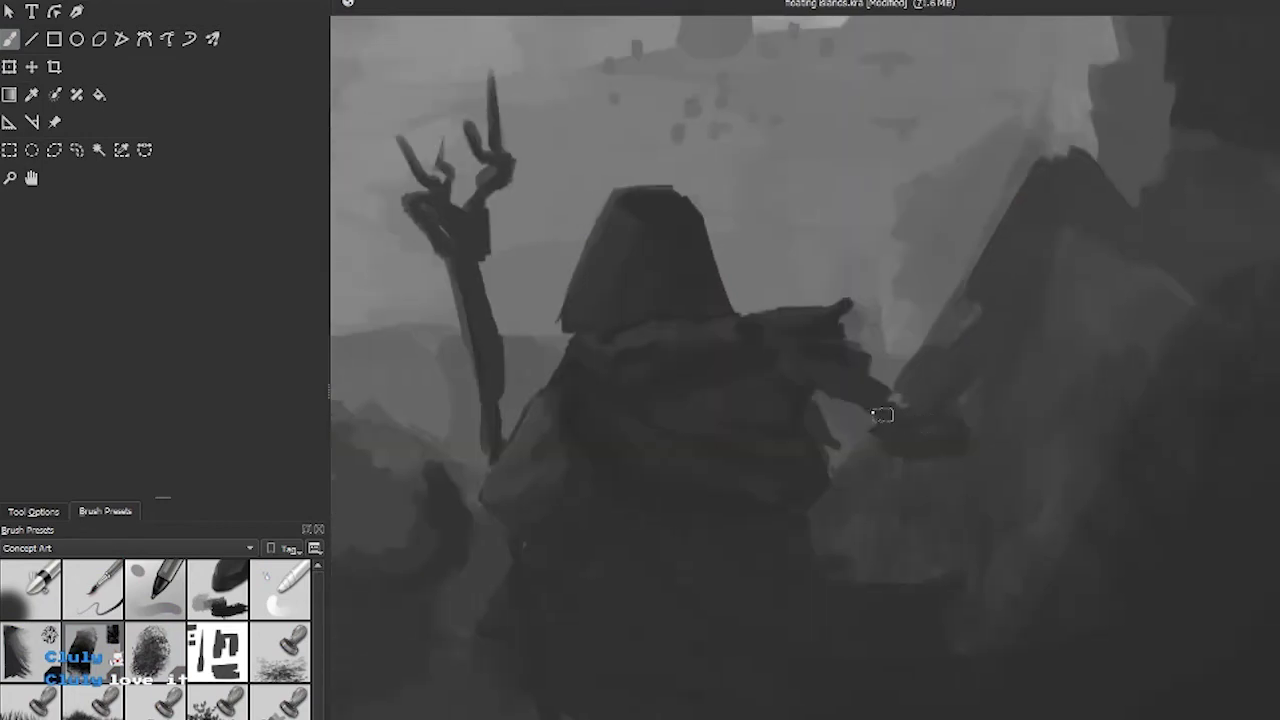
{"action": "left_click_drag", "start_coordinate": [880, 414], "coordinate": [960, 410]}
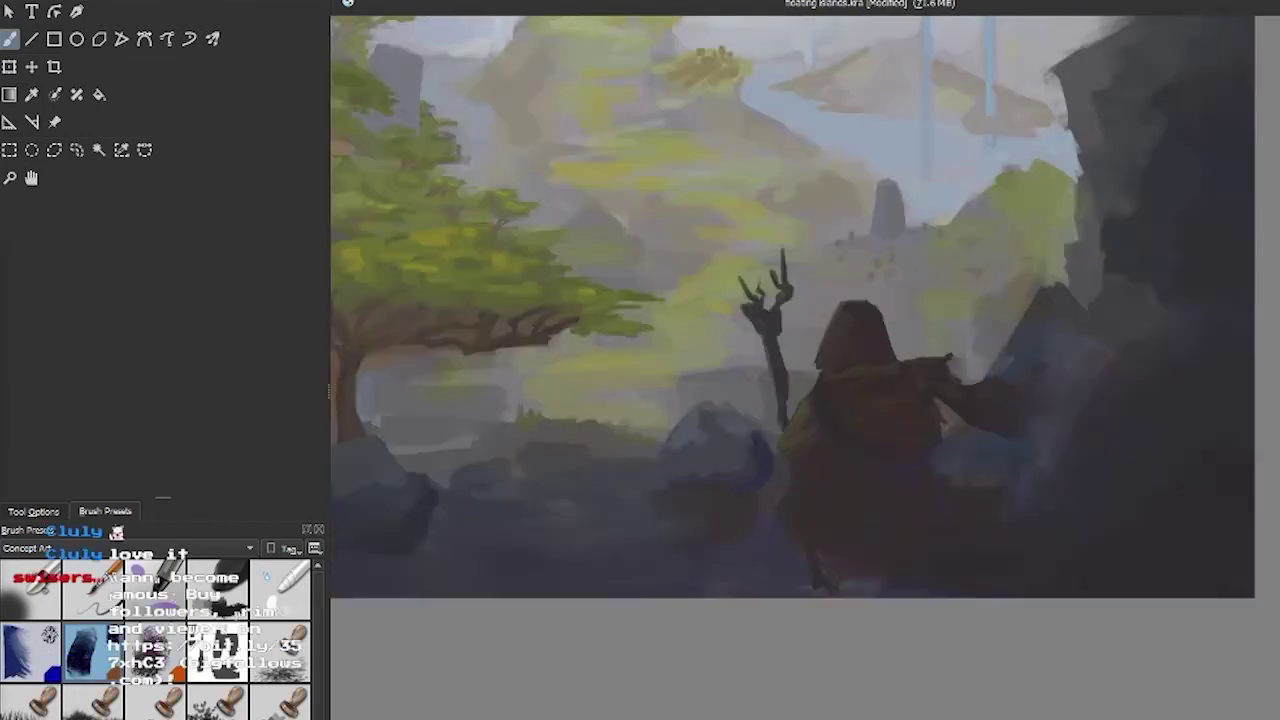
{"action": "scroll", "coordinate": [1071, 366], "scroll_direction": "up", "scroll_amount": 2}
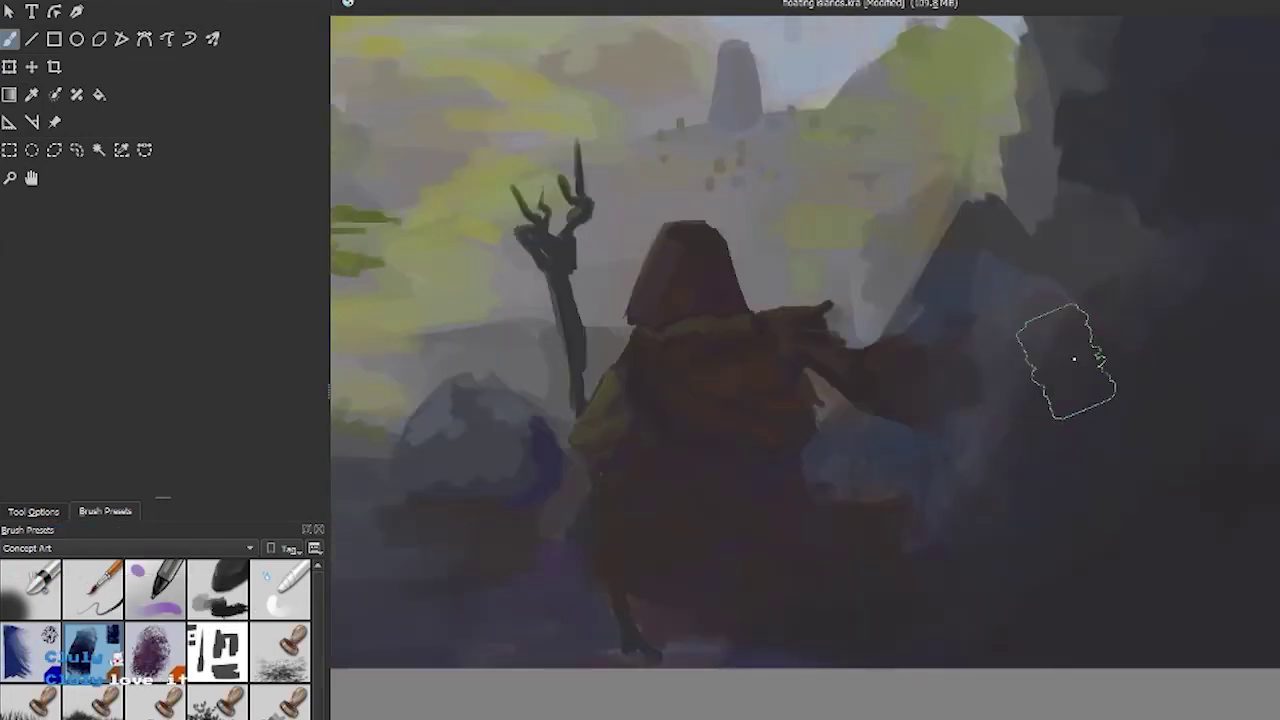
{"action": "scroll", "coordinate": [986, 371], "scroll_direction": "up", "scroll_amount": 1}
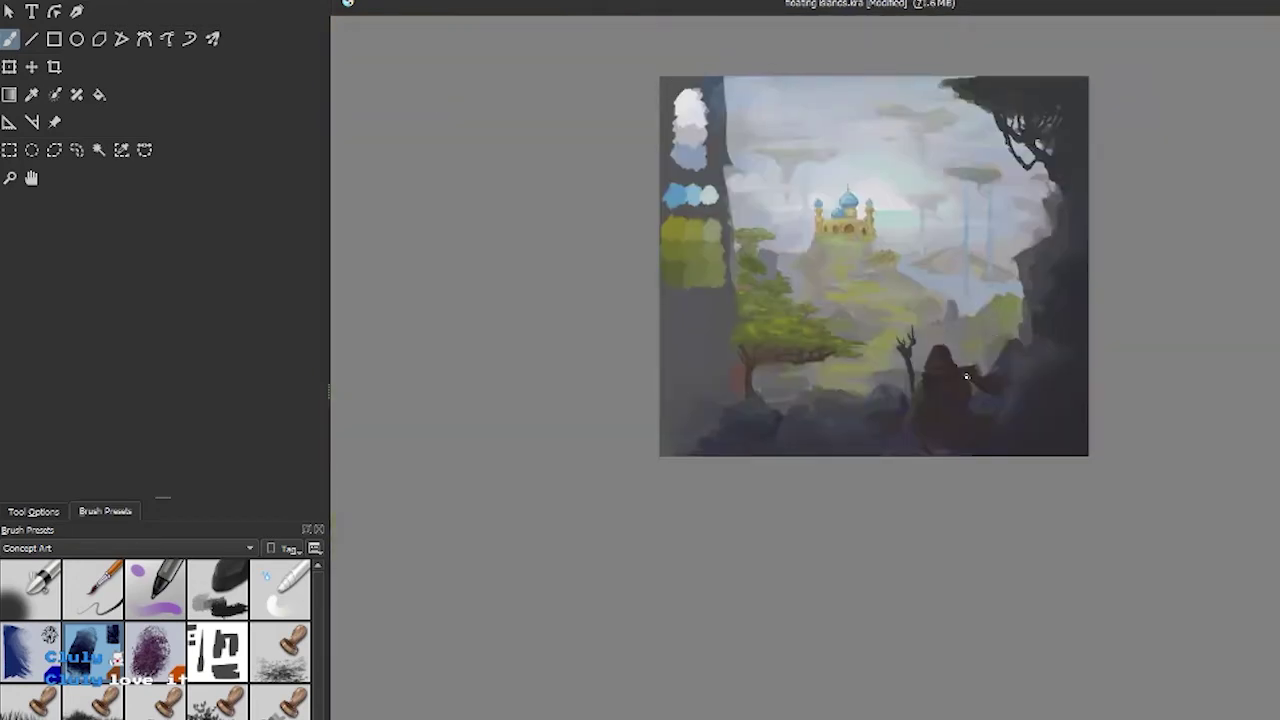
Paint pale highlights and darker shadow planes on the rock above the cliff trees, the stone pillar by the lake and its neighbouring small stone.
{"action": "scroll", "coordinate": [686, 502], "scroll_direction": "up", "scroll_amount": 5}
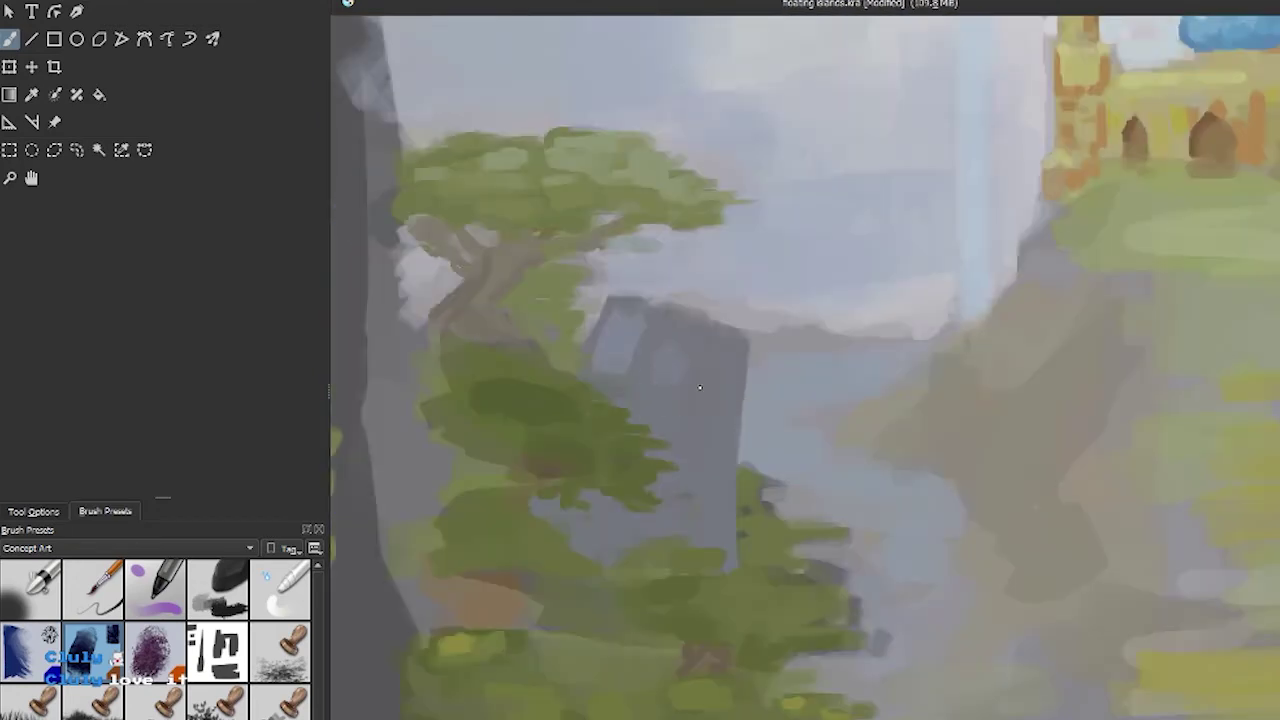
{"action": "left_click_drag", "start_coordinate": [730, 412], "coordinate": [737, 528]}
{"action": "mouse_move", "coordinate": [700, 415]}
{"action": "left_mouse_down"}
{"action": "mouse_move", "coordinate": [639, 301]}
{"action": "mouse_move", "coordinate": [660, 390]}
{"action": "left_mouse_up"}
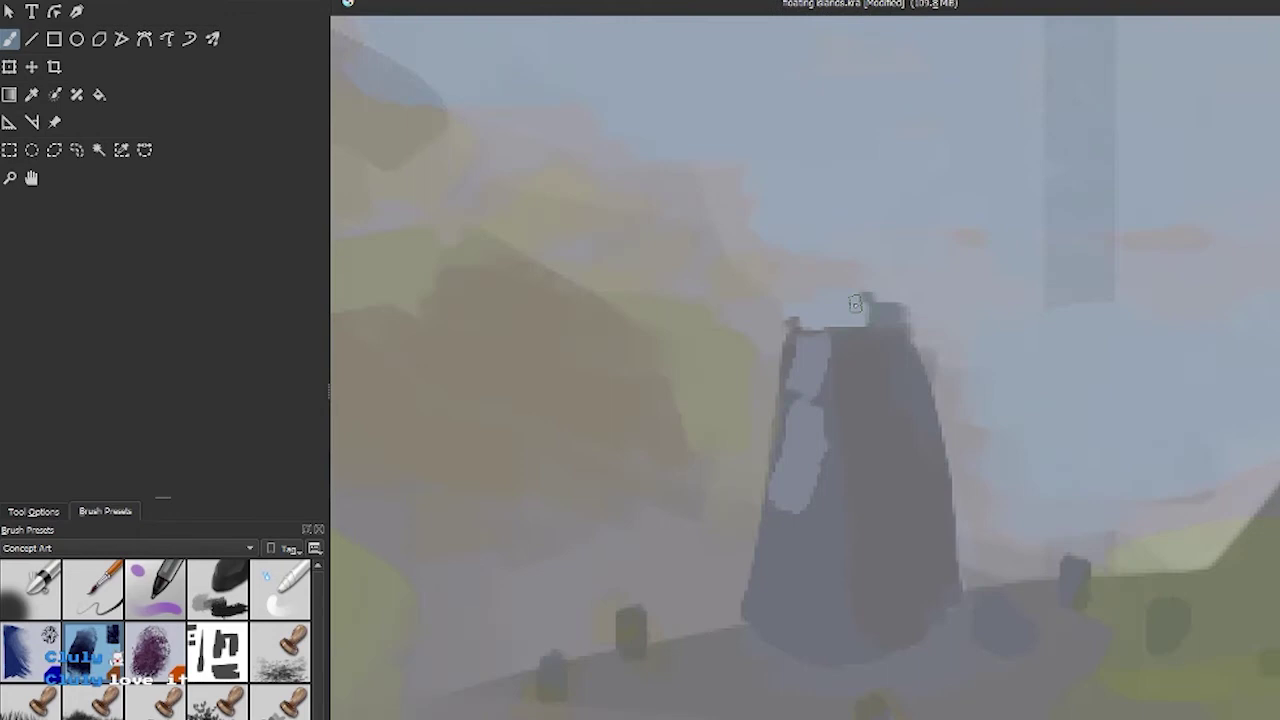
{"action": "left_click_drag", "start_coordinate": [855, 304], "coordinate": [790, 306]}
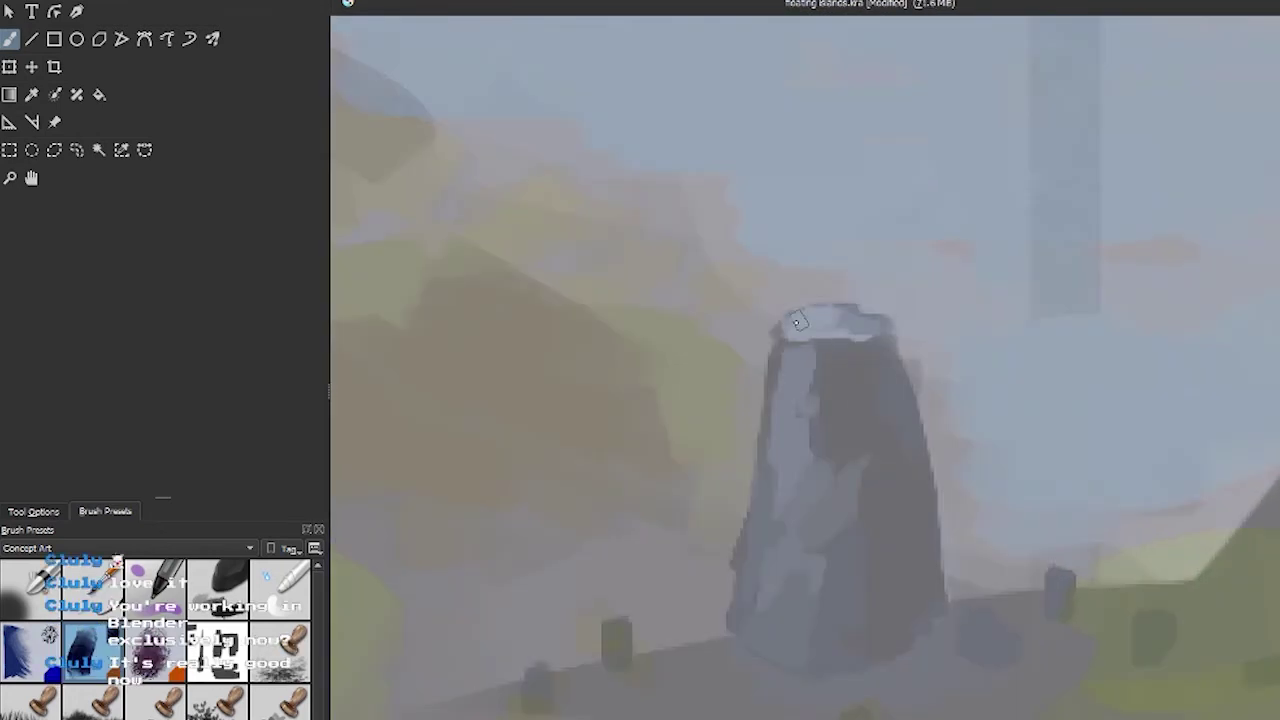
{"action": "scroll", "coordinate": [914, 491], "scroll_direction": "up", "scroll_amount": 2}
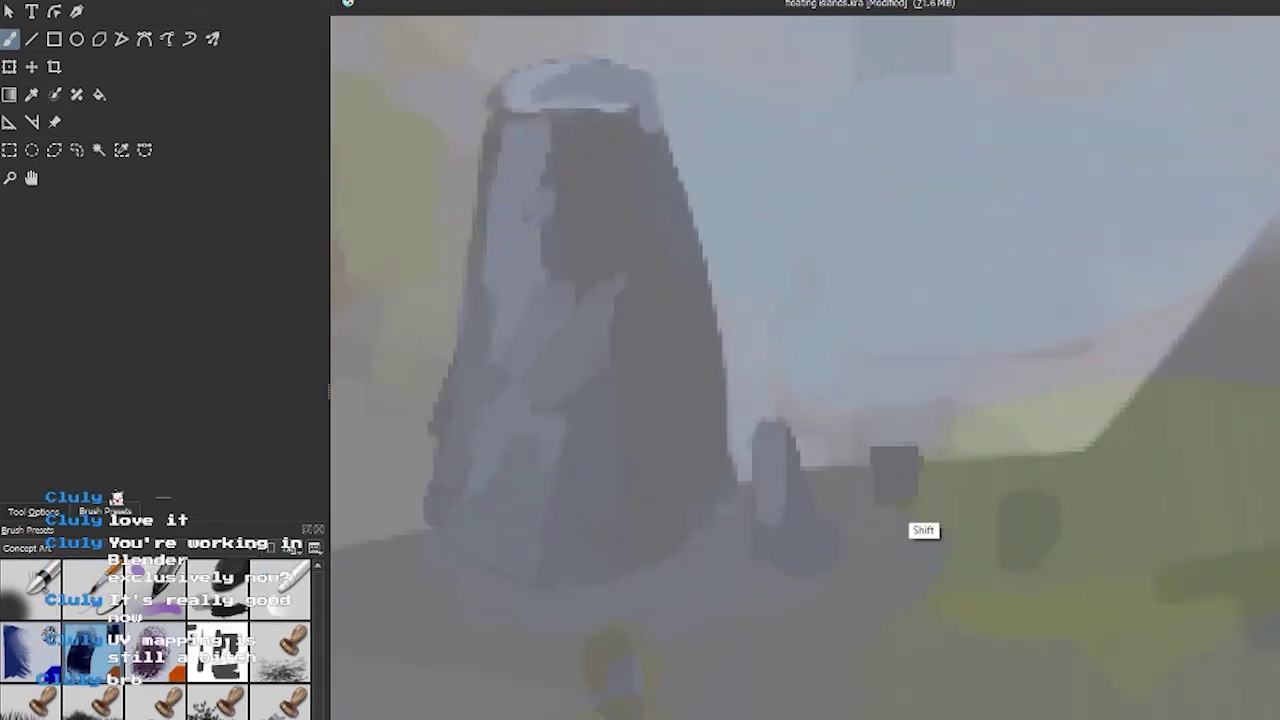
{"action": "scroll", "coordinate": [923, 478], "scroll_direction": "down", "scroll_amount": 5}
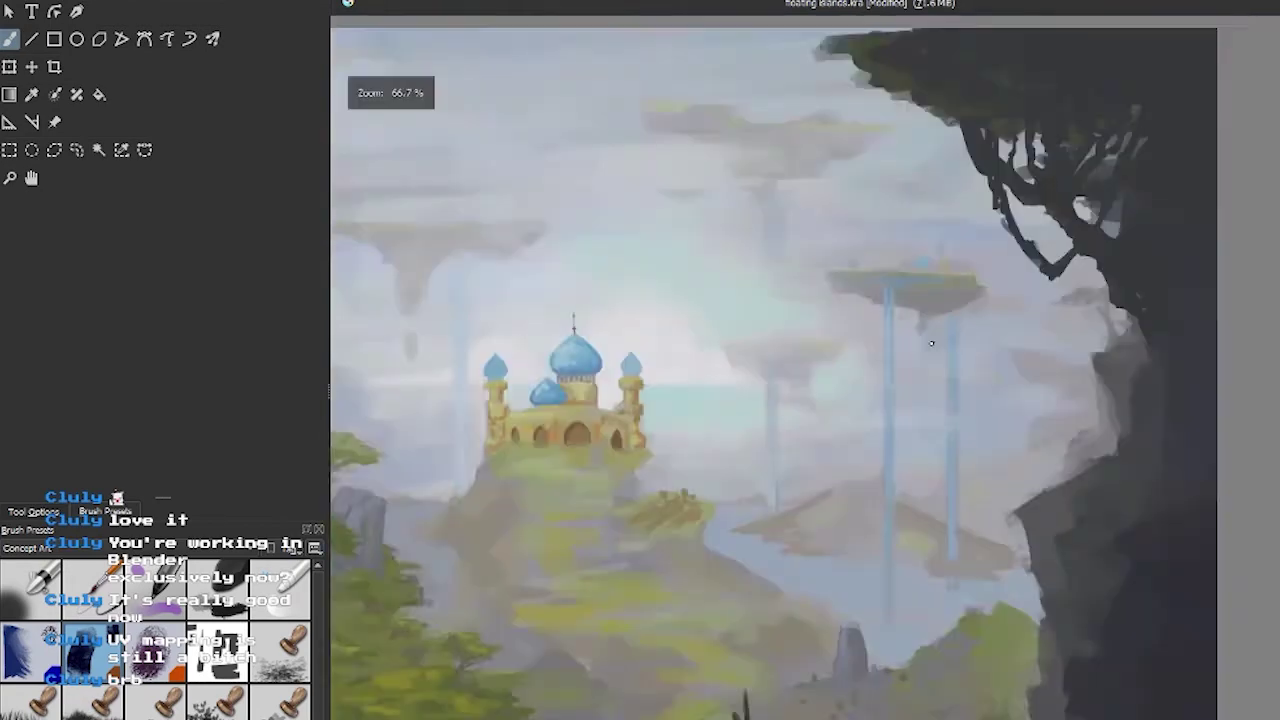
Bring out dark sketch outlines over the trees, boulders, hillside, palace and floating islands.
{"action": "scroll", "coordinate": [931, 343], "scroll_direction": "up", "scroll_amount": 5}
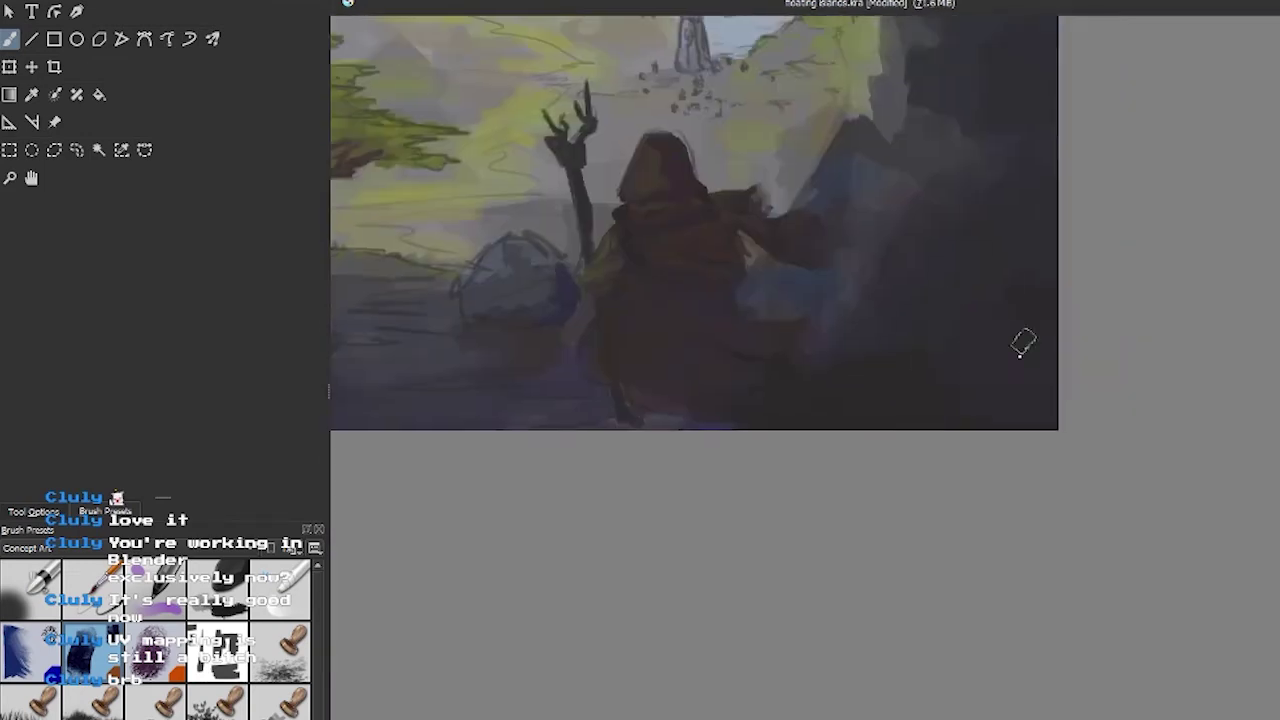
{"action": "scroll", "coordinate": [1023, 343], "scroll_direction": "up", "scroll_amount": 6}
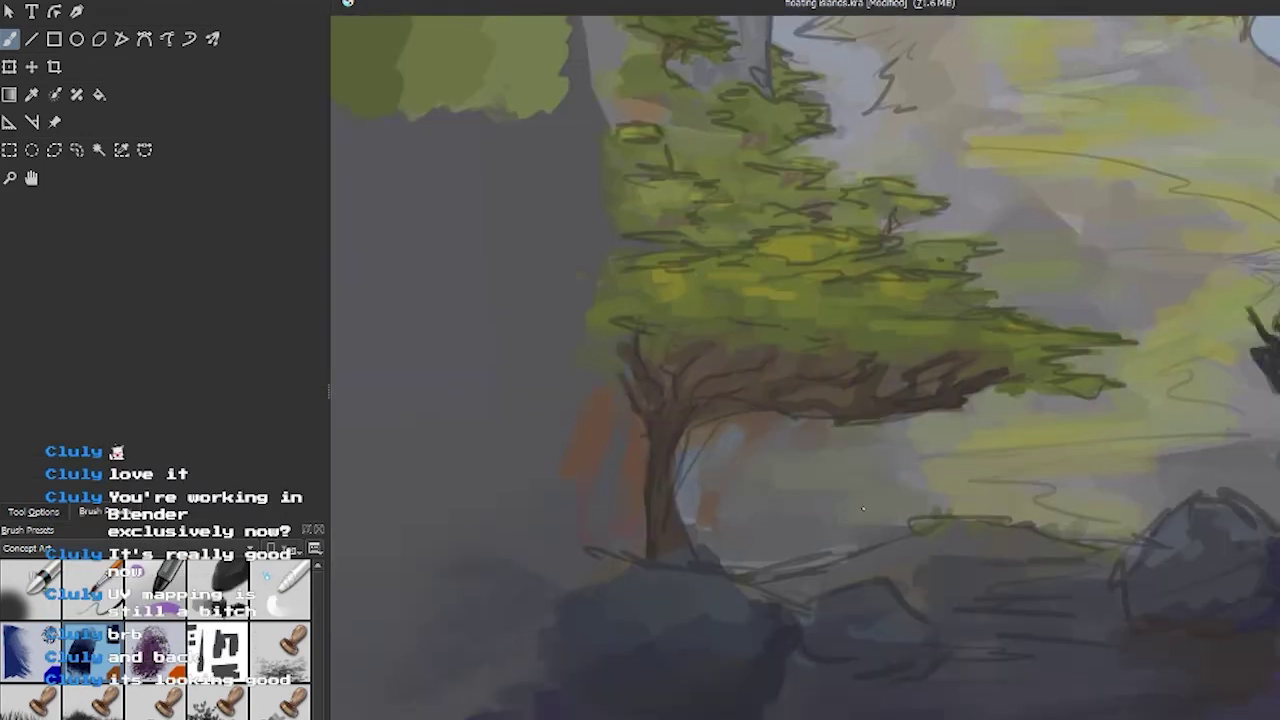
{"action": "left_click_drag", "start_coordinate": [863, 509], "coordinate": [606, 488]}
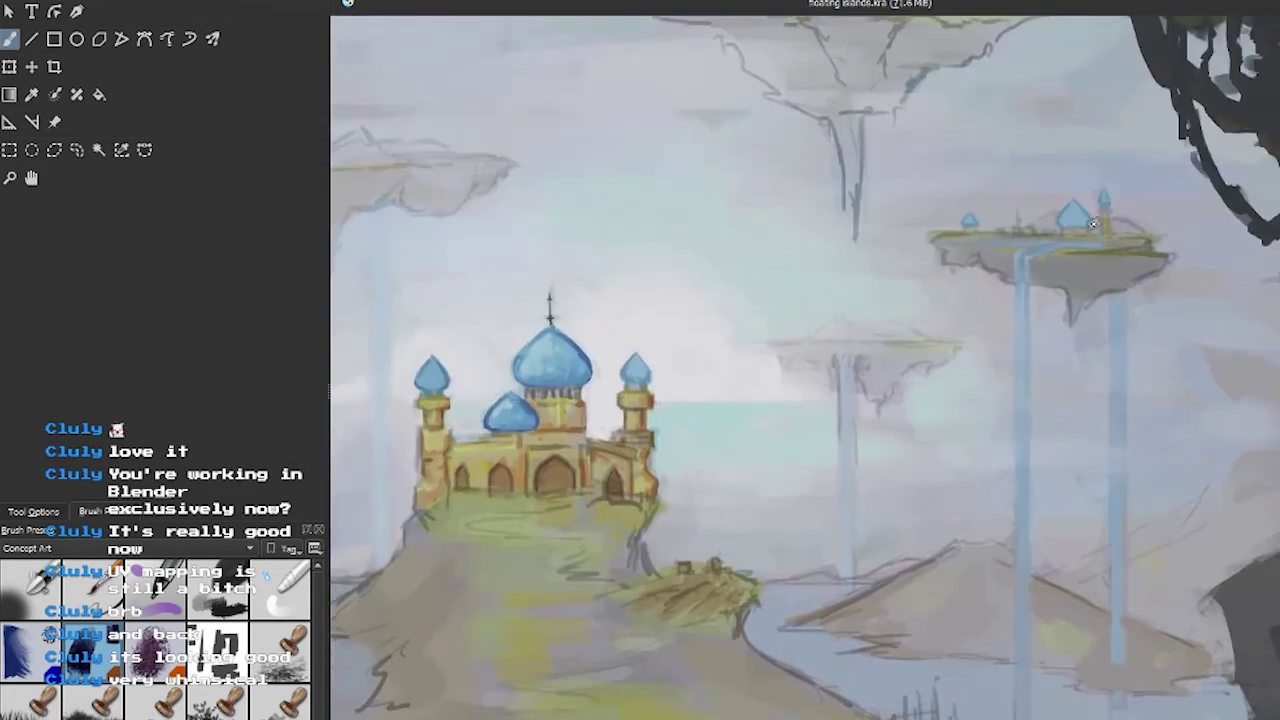
{"action": "left_click_drag", "start_coordinate": [552, 380], "coordinate": [890, 210]}
{"action": "left_click_drag", "start_coordinate": [685, 458], "coordinate": [515, 448]}
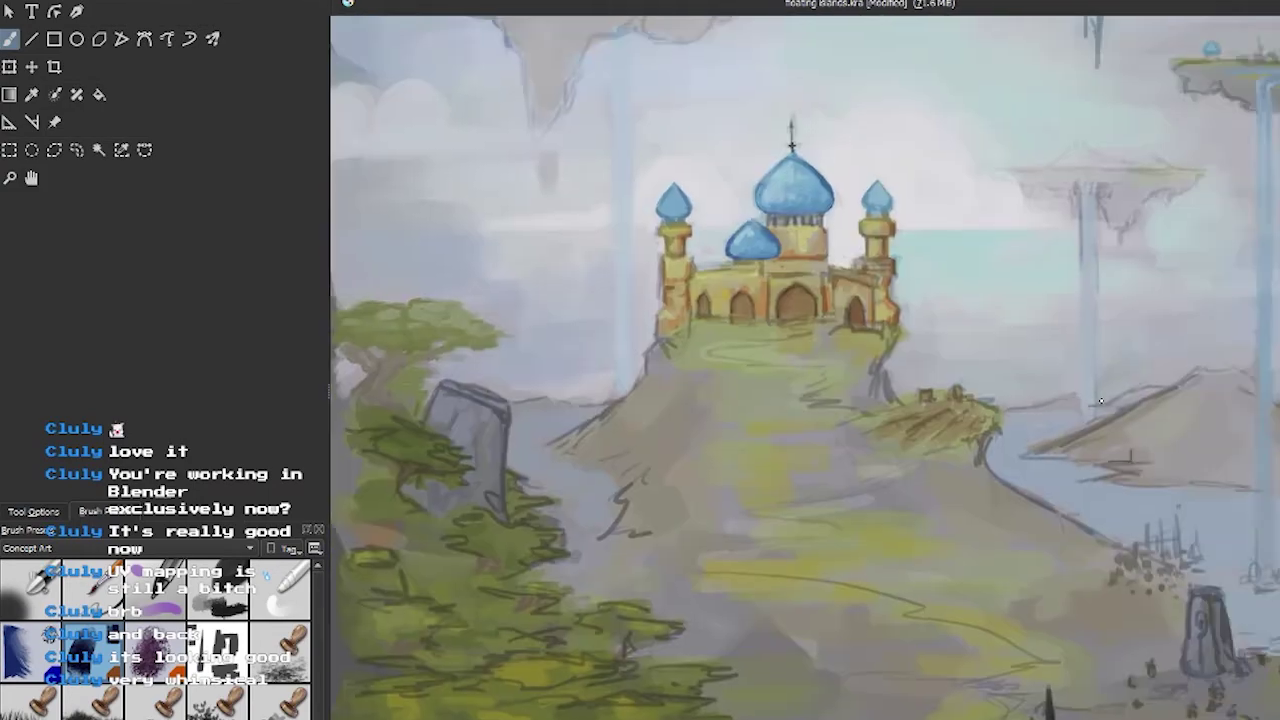
{"action": "scroll", "coordinate": [540, 450], "scroll_direction": "up", "scroll_amount": 3}
{"action": "scroll", "coordinate": [610, 482], "scroll_direction": "down", "scroll_amount": 5}
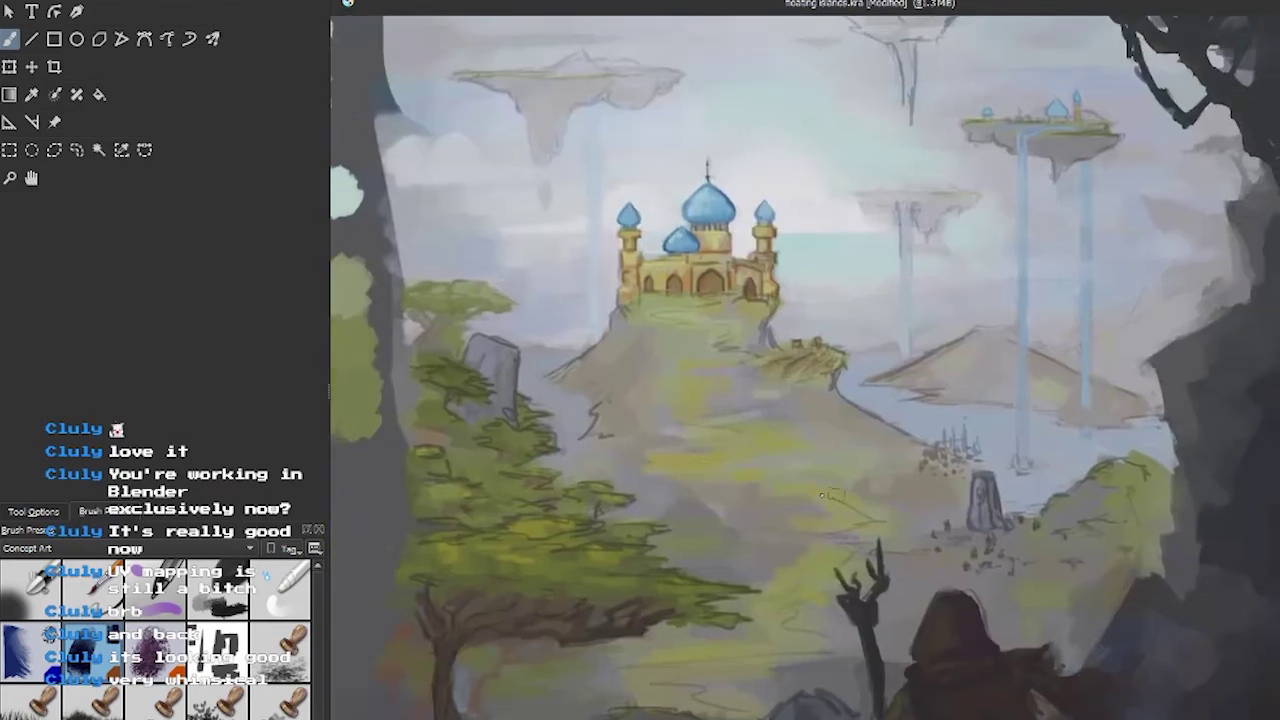
Check the lower tree, foreground rocks and hillside up close against the whole composition, and save the painting.
{"action": "scroll", "coordinate": [740, 477], "scroll_direction": "up", "scroll_amount": 8}
{"action": "scroll", "coordinate": [740, 477], "scroll_direction": "down", "scroll_amount": 5}
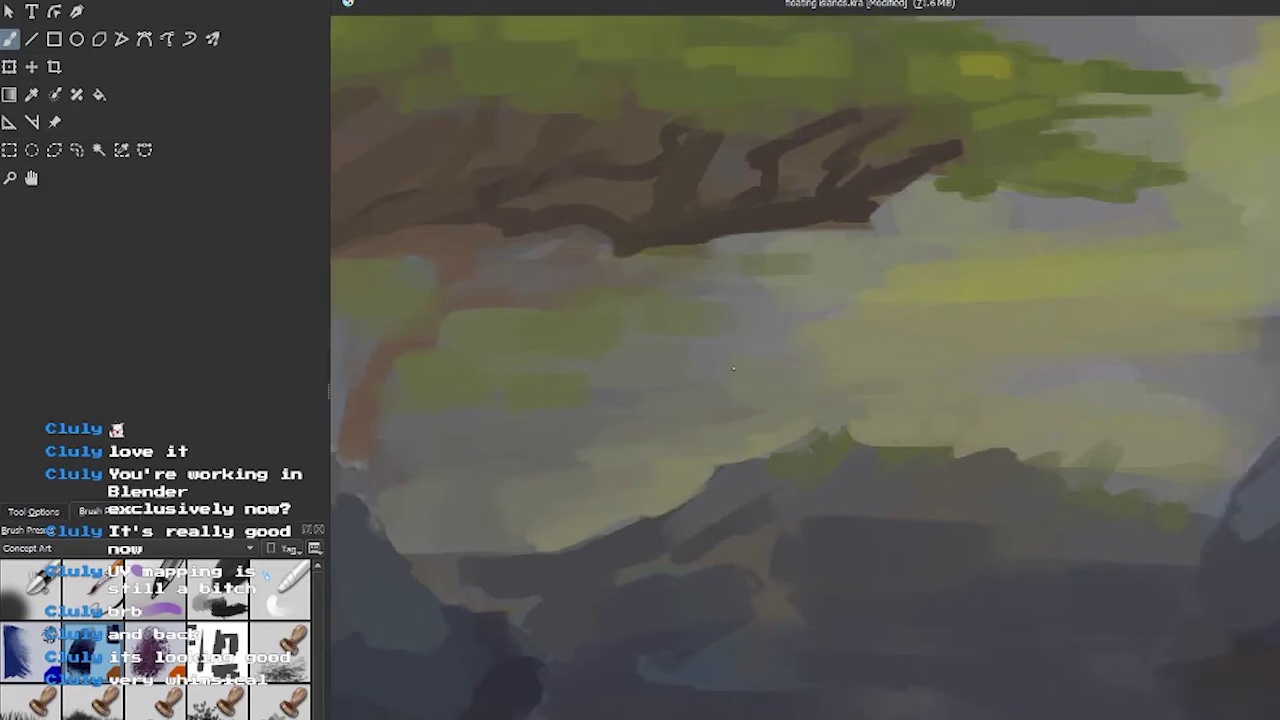
{"action": "scroll", "coordinate": [811, 486], "scroll_direction": "up", "scroll_amount": 8}
{"action": "scroll", "coordinate": [729, 535], "scroll_direction": "down", "scroll_amount": 6}
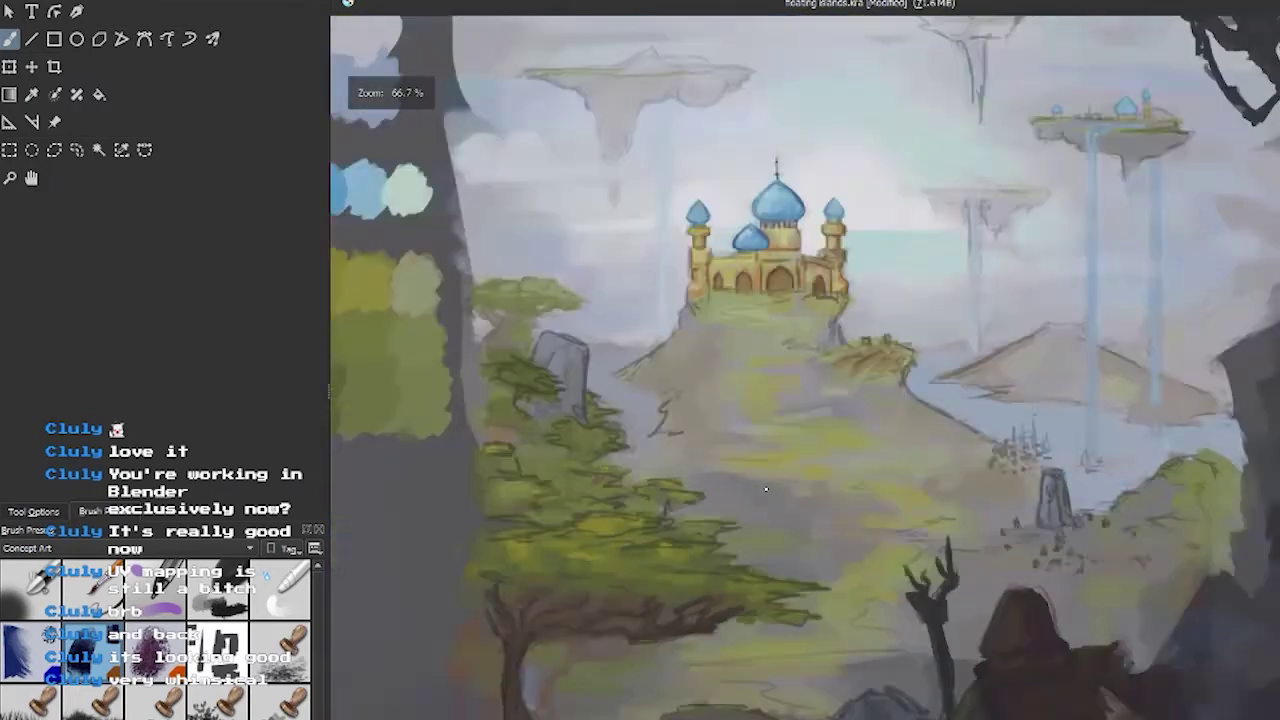
{"action": "scroll", "coordinate": [690, 502], "scroll_direction": "up", "scroll_amount": 8}
{"action": "scroll", "coordinate": [553, 525], "scroll_direction": "down", "scroll_amount": 6}
{"action": "scroll", "coordinate": [948, 428], "scroll_direction": "up", "scroll_amount": 5}
{"action": "key", "text": "ctrl+s"}
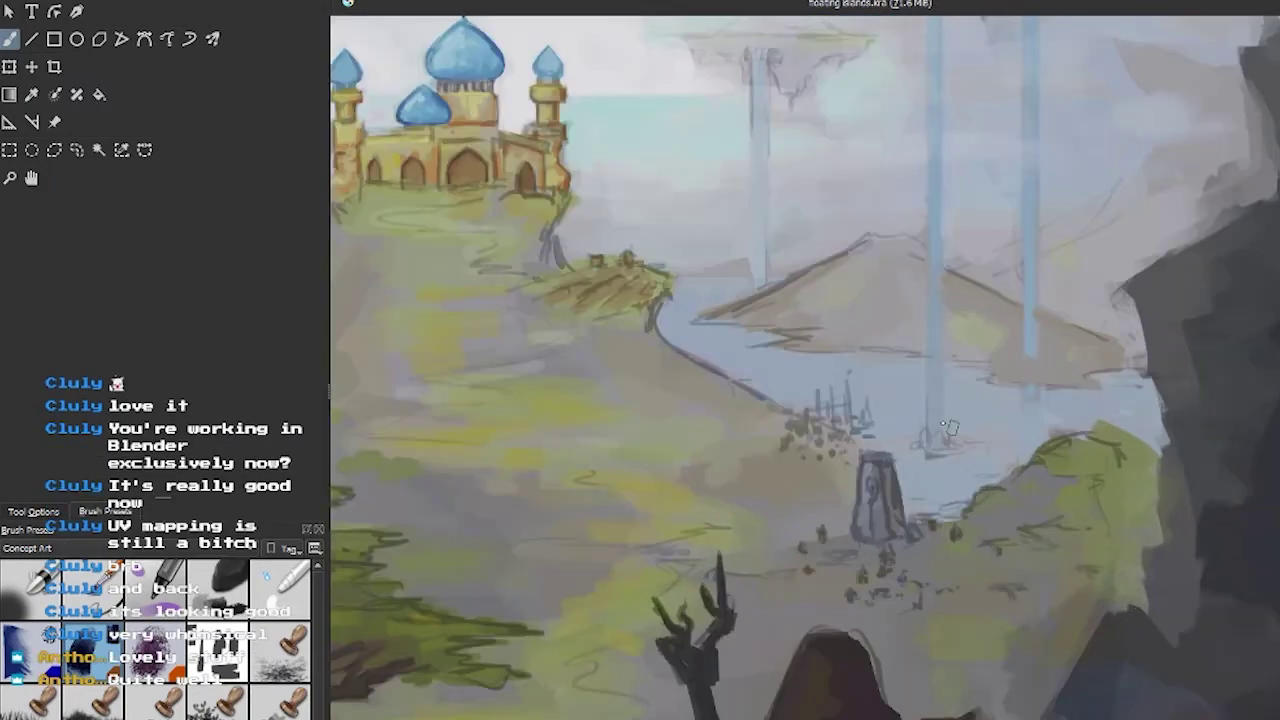
Paint olive and ochre patches on the hill beyond the lake and light green accents on the slope behind it.
{"action": "scroll", "coordinate": [983, 538], "scroll_direction": "up", "scroll_amount": 5}
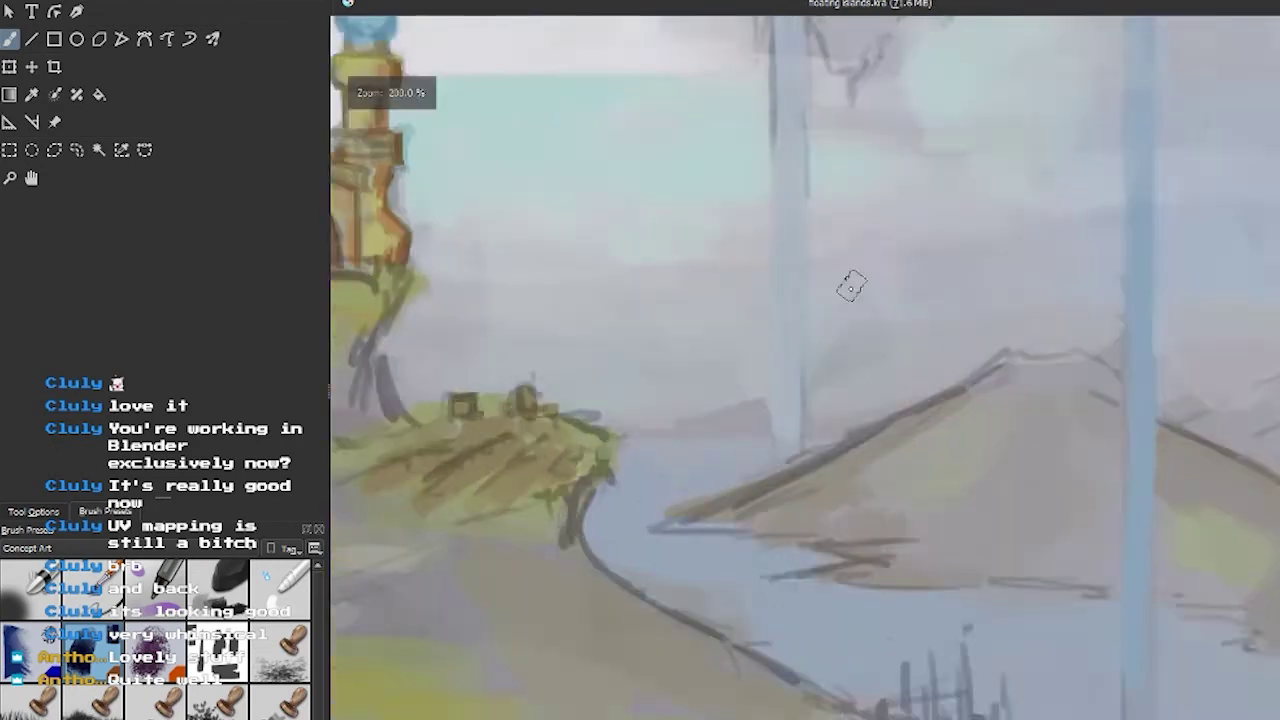
{"action": "scroll", "coordinate": [851, 287], "scroll_direction": "down", "scroll_amount": 6}
{"action": "scroll", "coordinate": [956, 393], "scroll_direction": "up", "scroll_amount": 5}
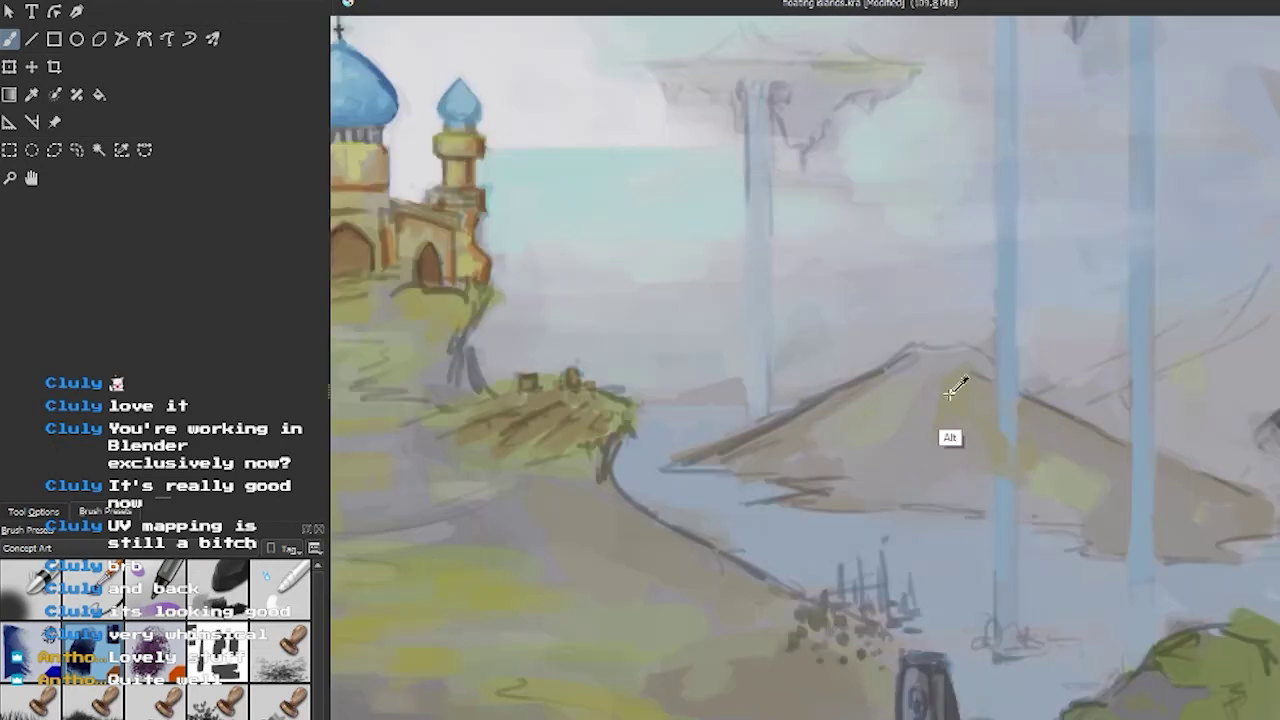
{"action": "scroll", "coordinate": [1055, 313], "scroll_direction": "down", "scroll_amount": 3}
{"action": "scroll", "coordinate": [1120, 368], "scroll_direction": "up", "scroll_amount": 3}
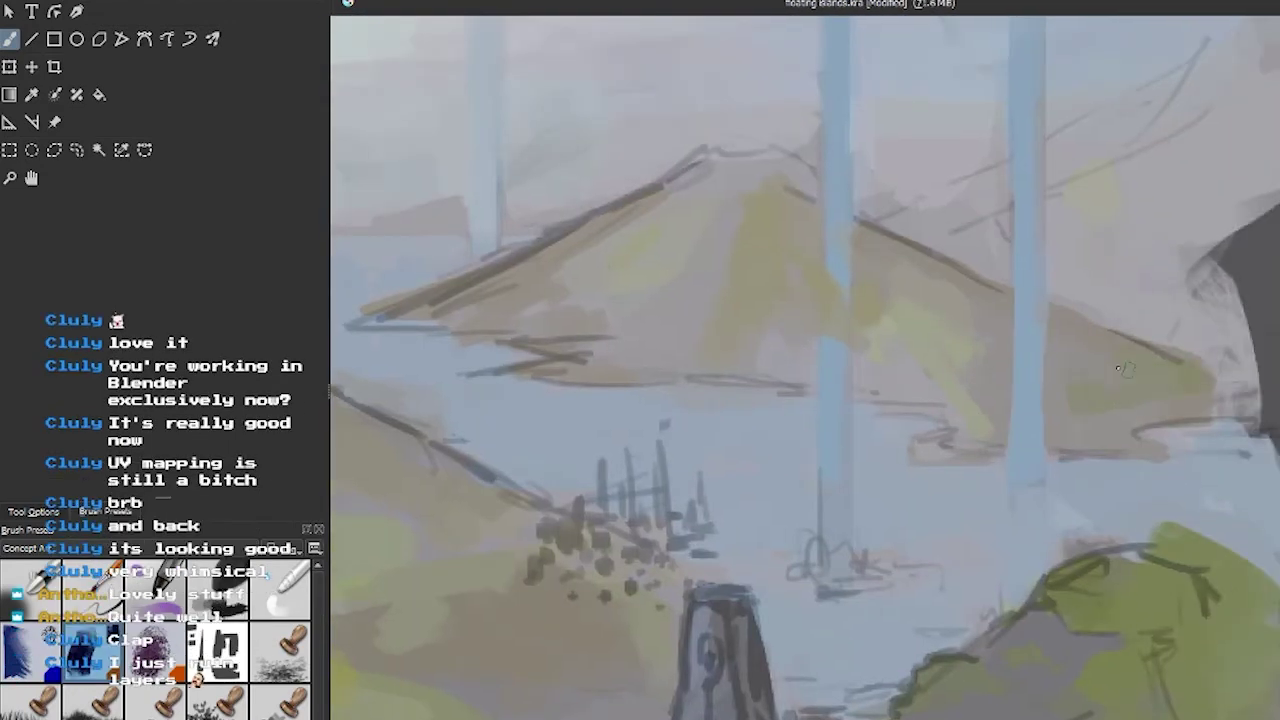
{"action": "scroll", "coordinate": [1164, 344], "scroll_direction": "down", "scroll_amount": 6}
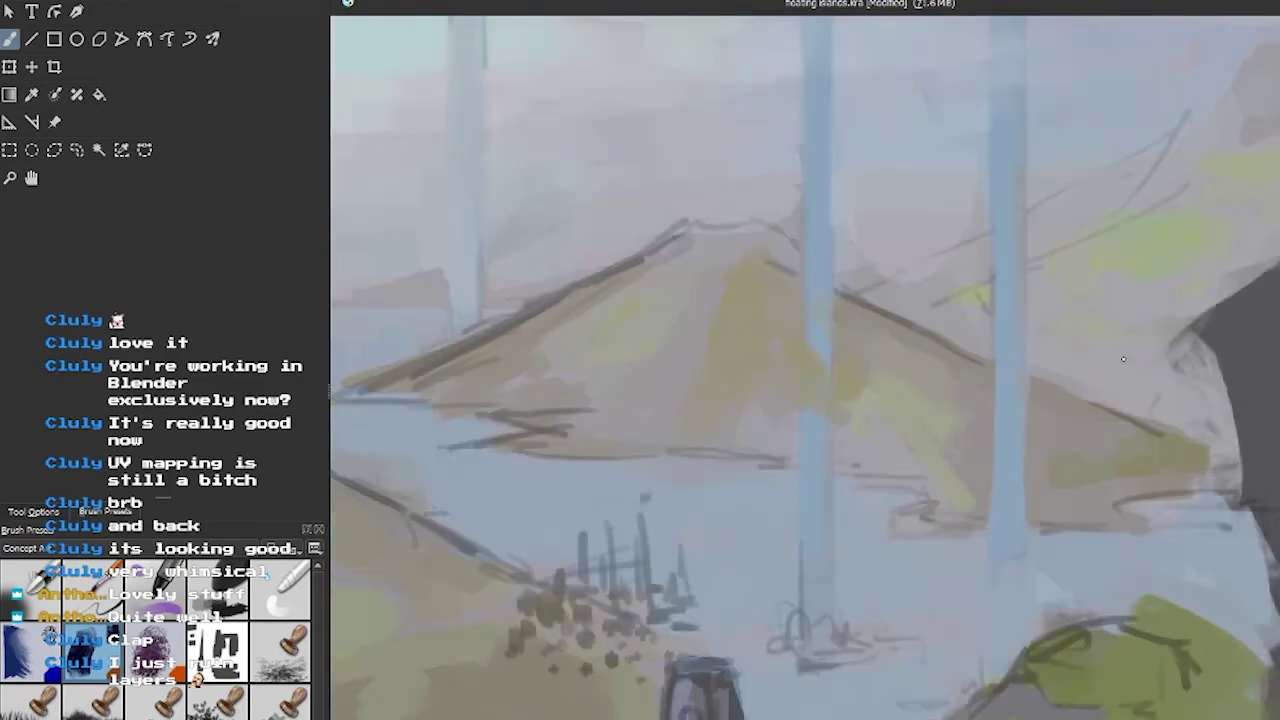
{"action": "scroll", "coordinate": [1066, 234], "scroll_direction": "up", "scroll_amount": 6}
{"action": "scroll", "coordinate": [1066, 234], "scroll_direction": "down", "scroll_amount": 5}
Colour the highest floating island with a peach-orange peak, yellow-green vegetation and warm brown shading on its rocky underside.
{"action": "scroll", "coordinate": [971, 280], "scroll_direction": "up", "scroll_amount": 5}
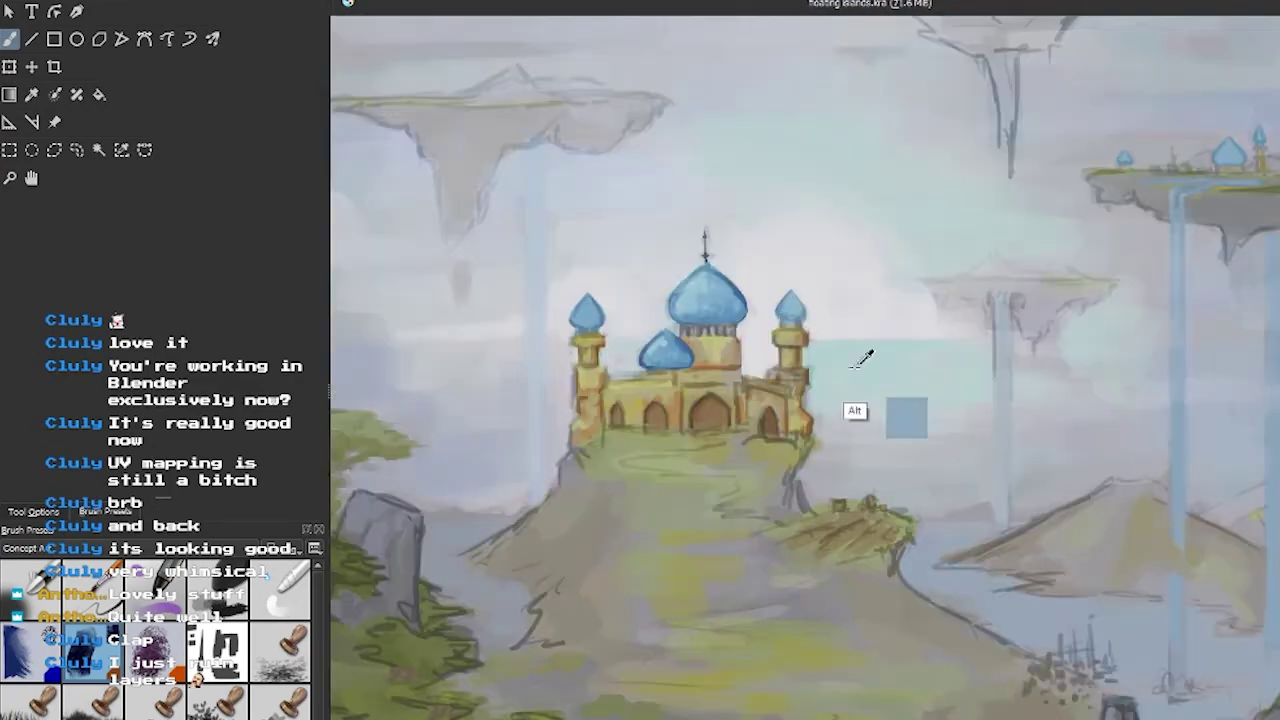
{"action": "scroll", "coordinate": [925, 250], "scroll_direction": "up", "scroll_amount": 4}
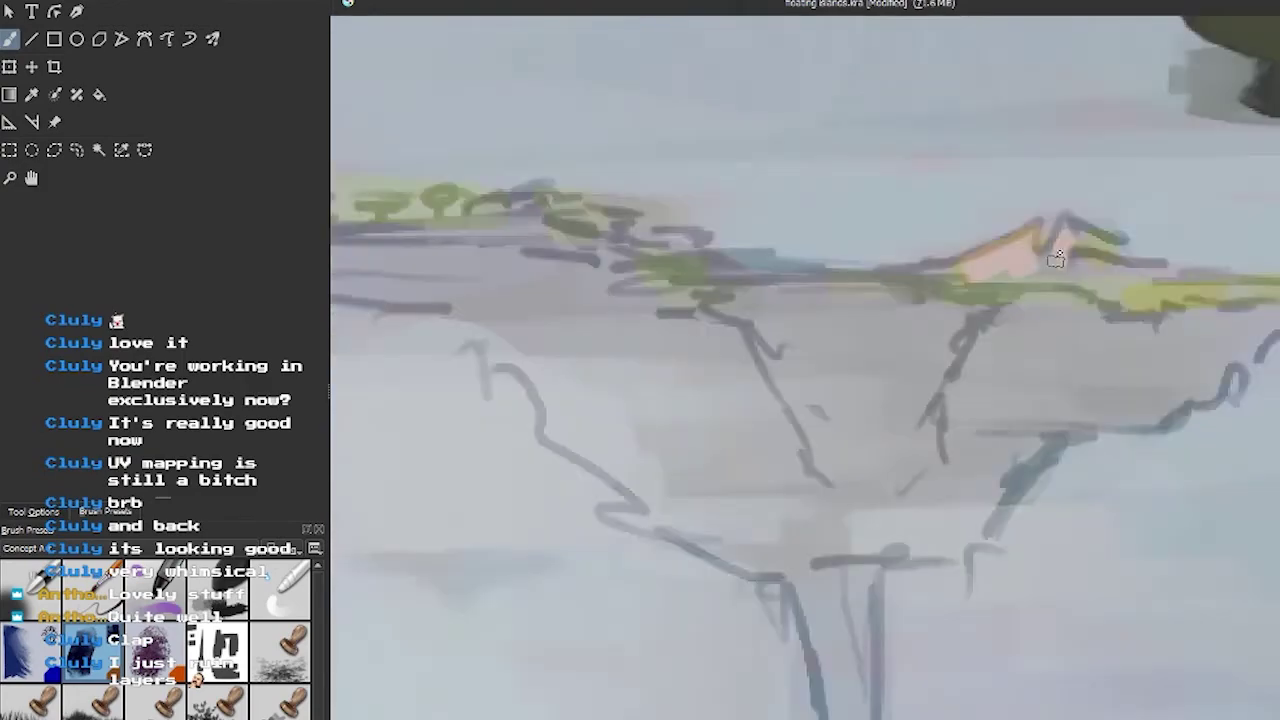
{"action": "scroll", "coordinate": [848, 249], "scroll_direction": "down", "scroll_amount": 3}
{"action": "scroll", "coordinate": [1023, 317], "scroll_direction": "up", "scroll_amount": 4}
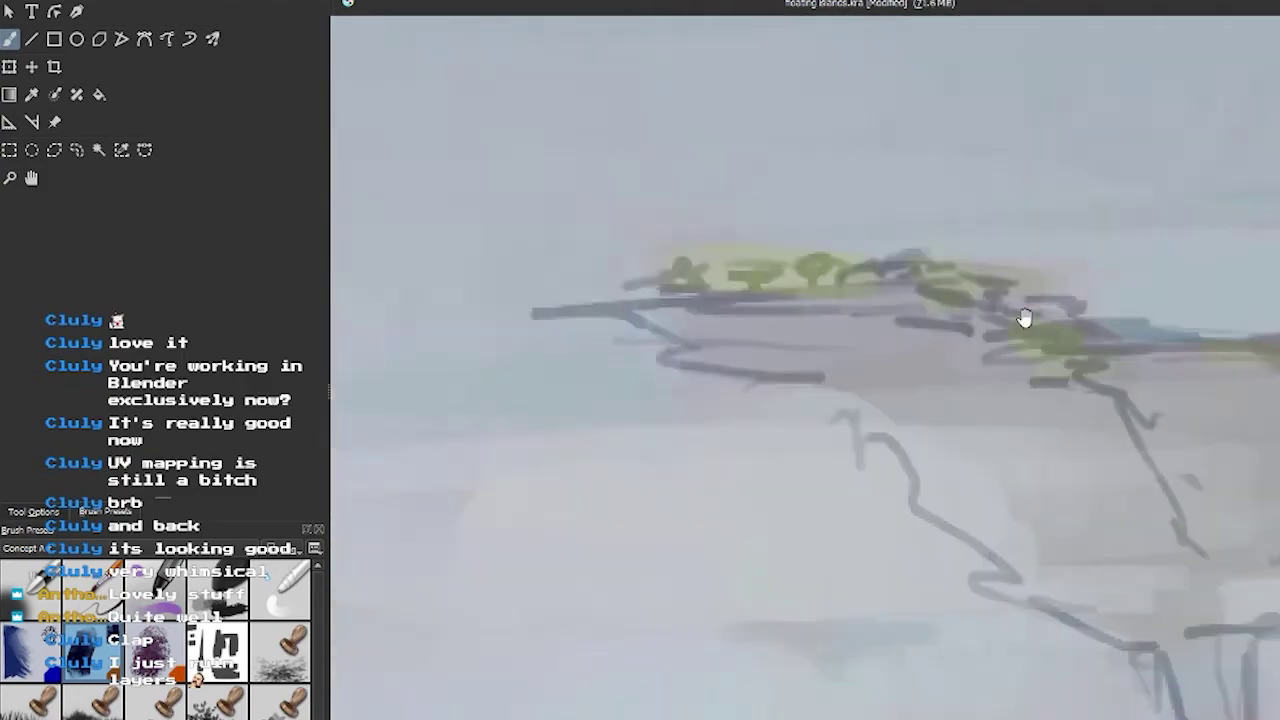
{"action": "scroll", "coordinate": [771, 243], "scroll_direction": "down", "scroll_amount": 6}
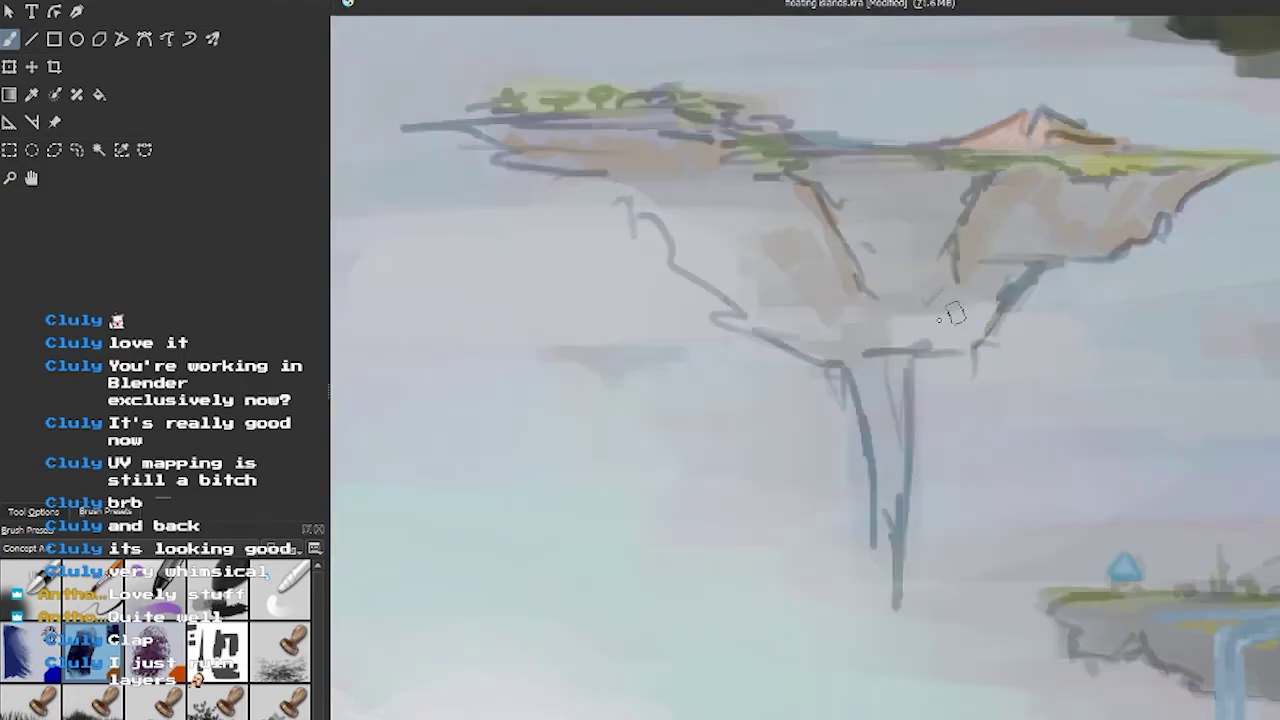
Repaint the three waterfalls over the lake in brighter blue, softening them into pale mist near the water.
{"action": "scroll", "coordinate": [966, 409], "scroll_direction": "up", "scroll_amount": 6}
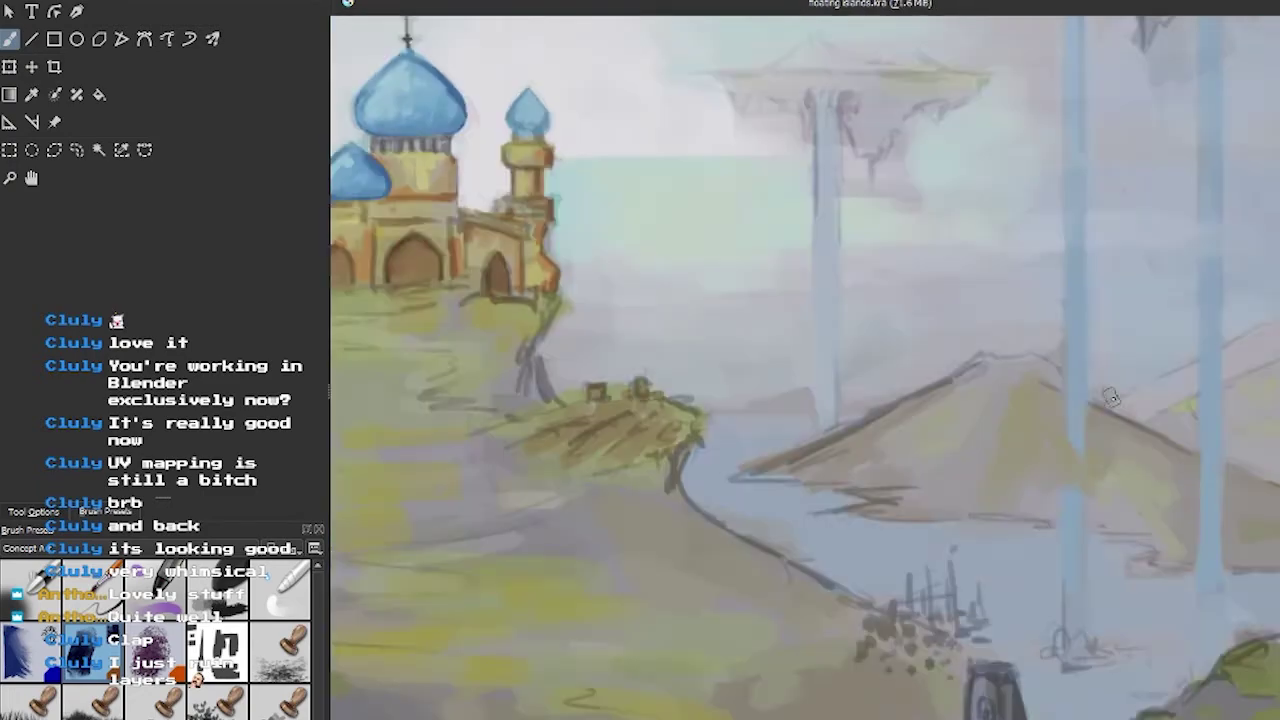
{"action": "scroll", "coordinate": [871, 510], "scroll_direction": "down", "scroll_amount": 8}
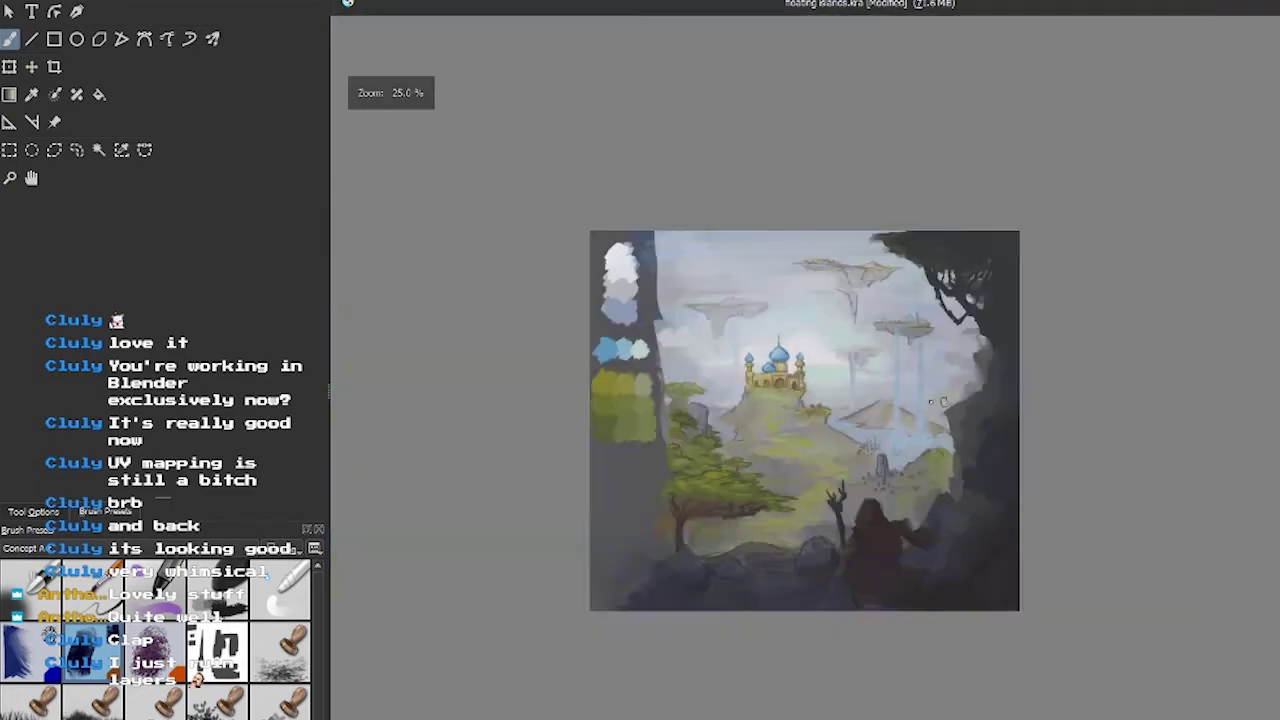
{"action": "scroll", "coordinate": [802, 420], "scroll_direction": "up", "scroll_amount": 6}
{"action": "scroll", "coordinate": [802, 420], "scroll_direction": "down", "scroll_amount": 1}
{"action": "left_click", "coordinate": [1030, 35], "text": "alt"}
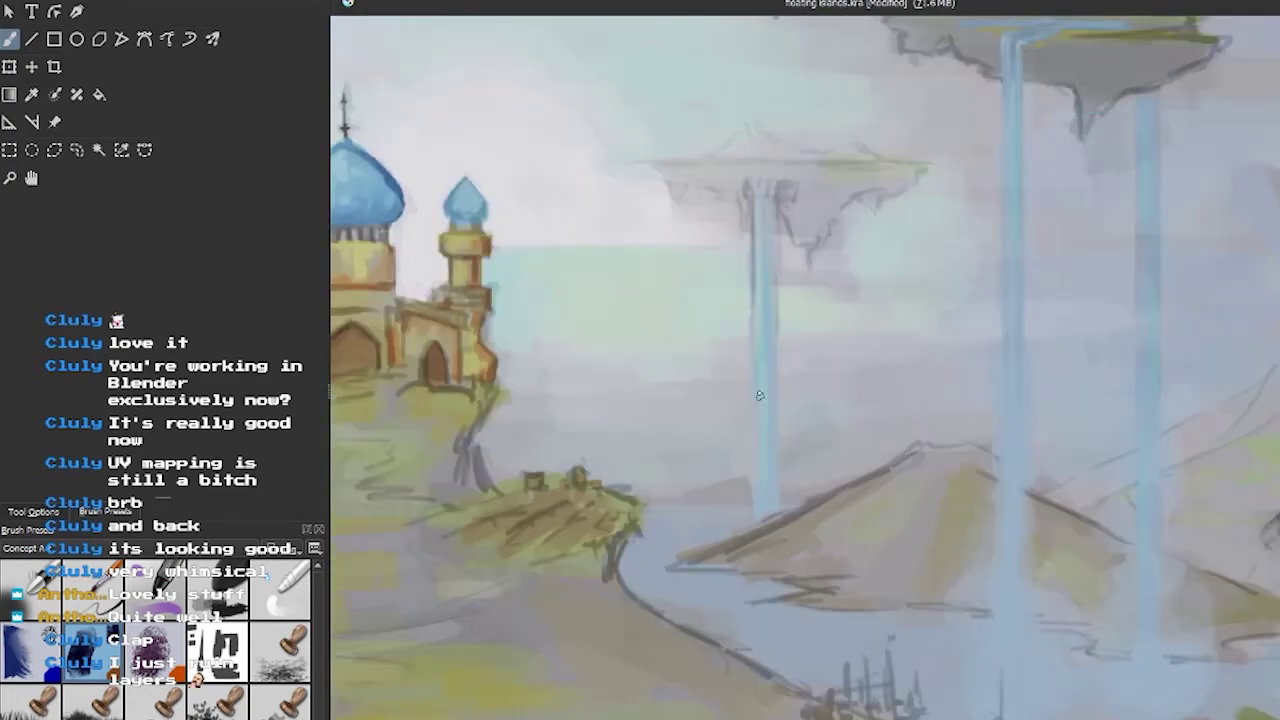
{"action": "scroll", "coordinate": [760, 395], "scroll_direction": "up", "scroll_amount": 3}
{"action": "left_click_drag", "start_coordinate": [770, 200], "coordinate": [775, 420]}
{"action": "scroll", "coordinate": [878, 519], "scroll_direction": "down", "scroll_amount": 4}
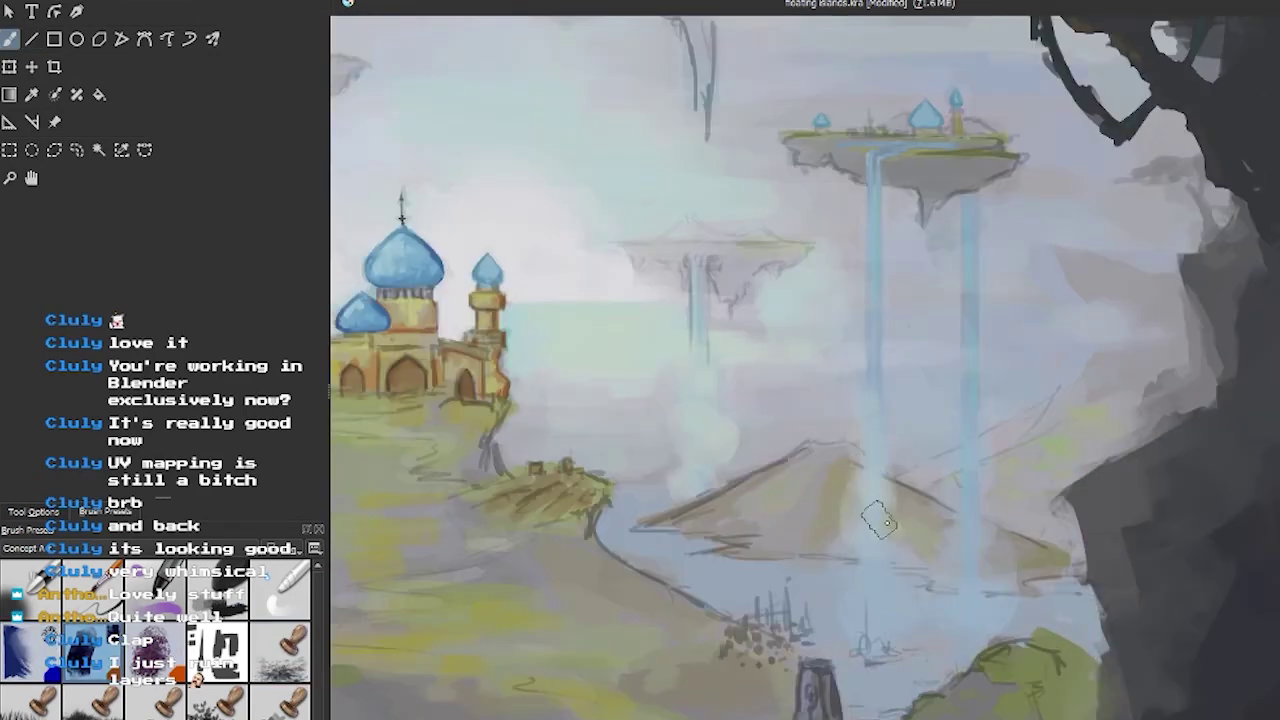
Build up pale mist at the feet of the waterfalls and tint the small boulders on the grassy ledge brown.
{"action": "scroll", "coordinate": [867, 357], "scroll_direction": "down", "scroll_amount": 4}
{"action": "scroll", "coordinate": [619, 428], "scroll_direction": "up", "scroll_amount": 10}
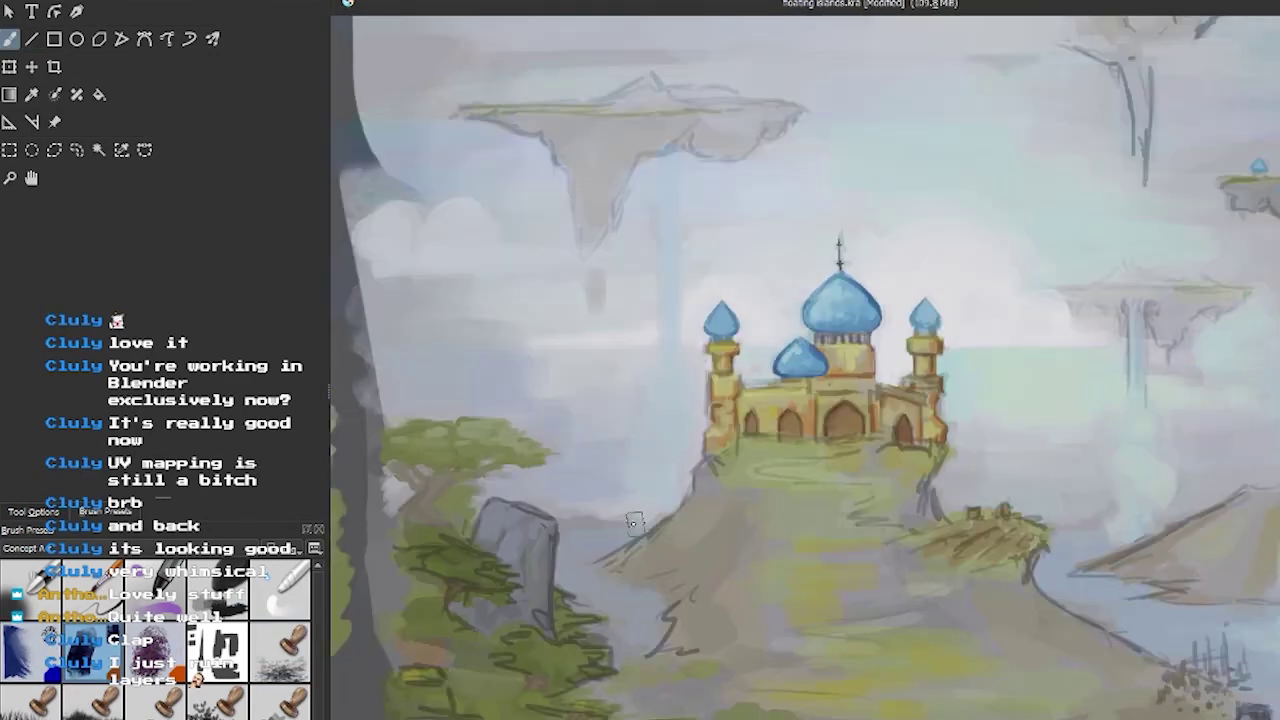
{"action": "scroll", "coordinate": [700, 472], "scroll_direction": "down", "scroll_amount": 8}
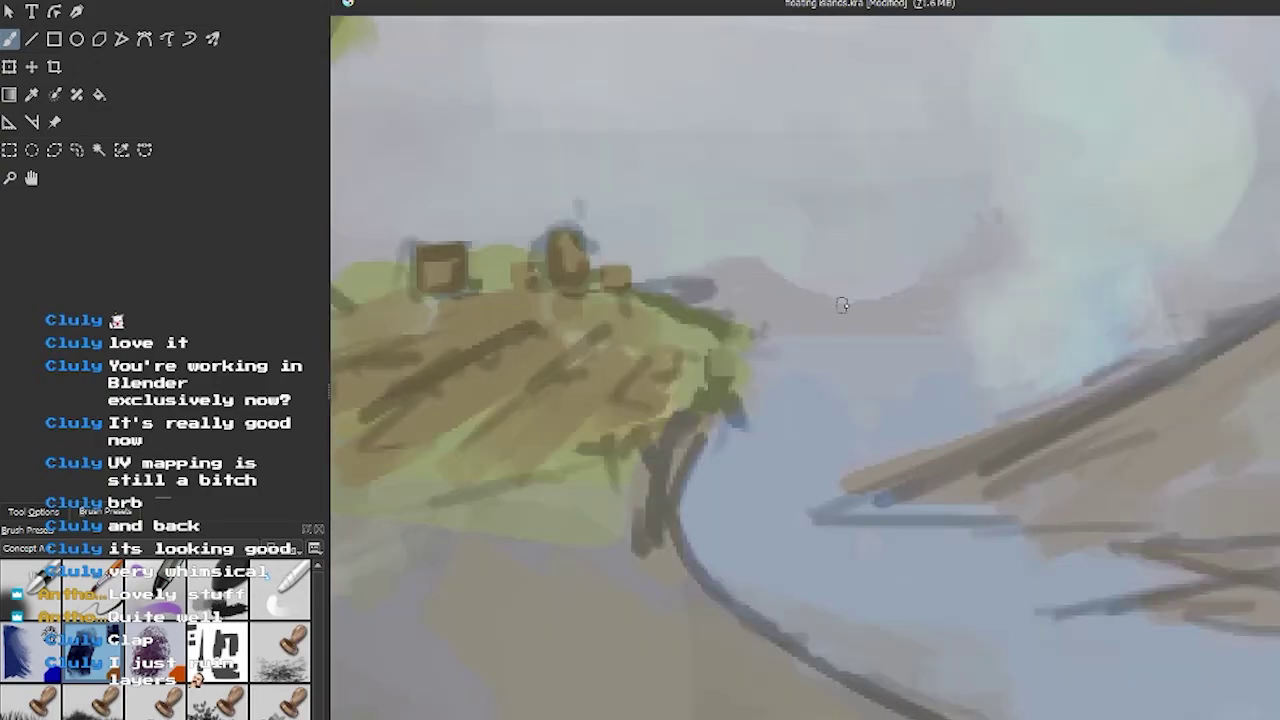
{"action": "scroll", "coordinate": [846, 291], "scroll_direction": "up", "scroll_amount": 2}
{"action": "scroll", "coordinate": [923, 303], "scroll_direction": "down", "scroll_amount": 4}
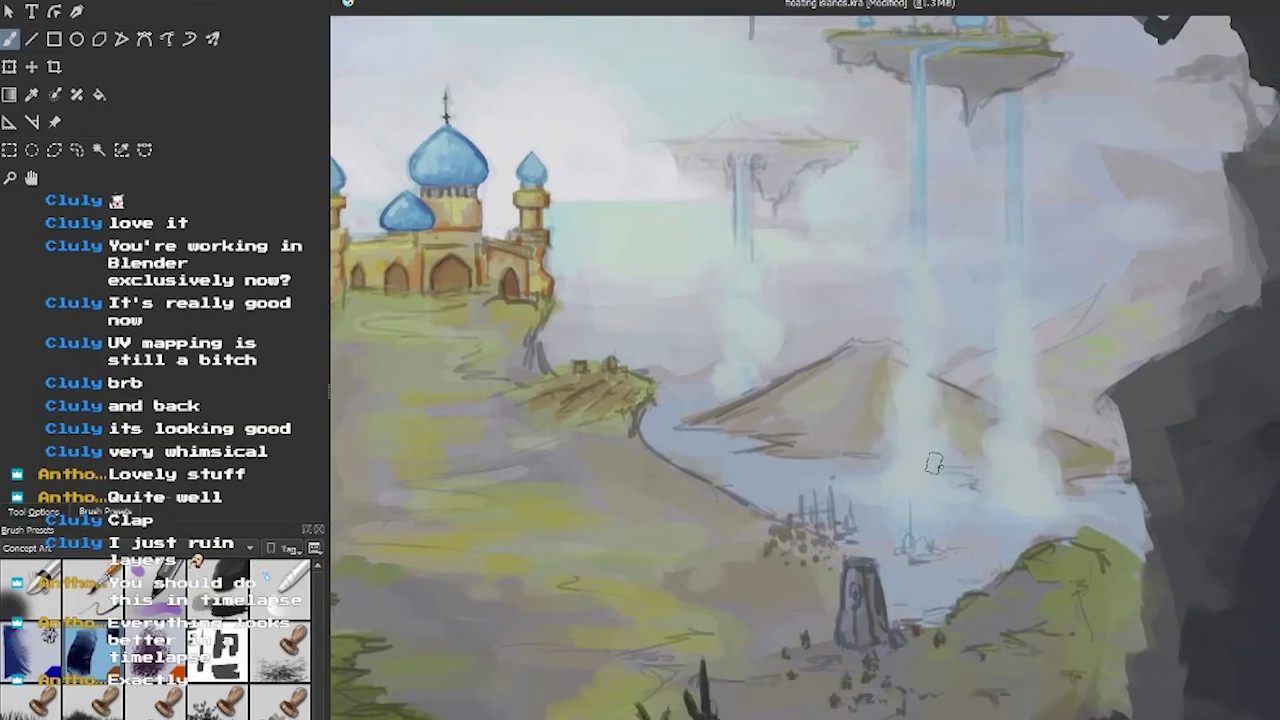
Soften the dark outlines of the highest floating island and paint a faint bluish waterfall beneath it.
{"action": "scroll", "coordinate": [887, 262], "scroll_direction": "up", "scroll_amount": 4}
{"action": "scroll", "coordinate": [887, 262], "scroll_direction": "down", "scroll_amount": 4}
{"action": "scroll", "coordinate": [920, 357], "scroll_direction": "up", "scroll_amount": 3}
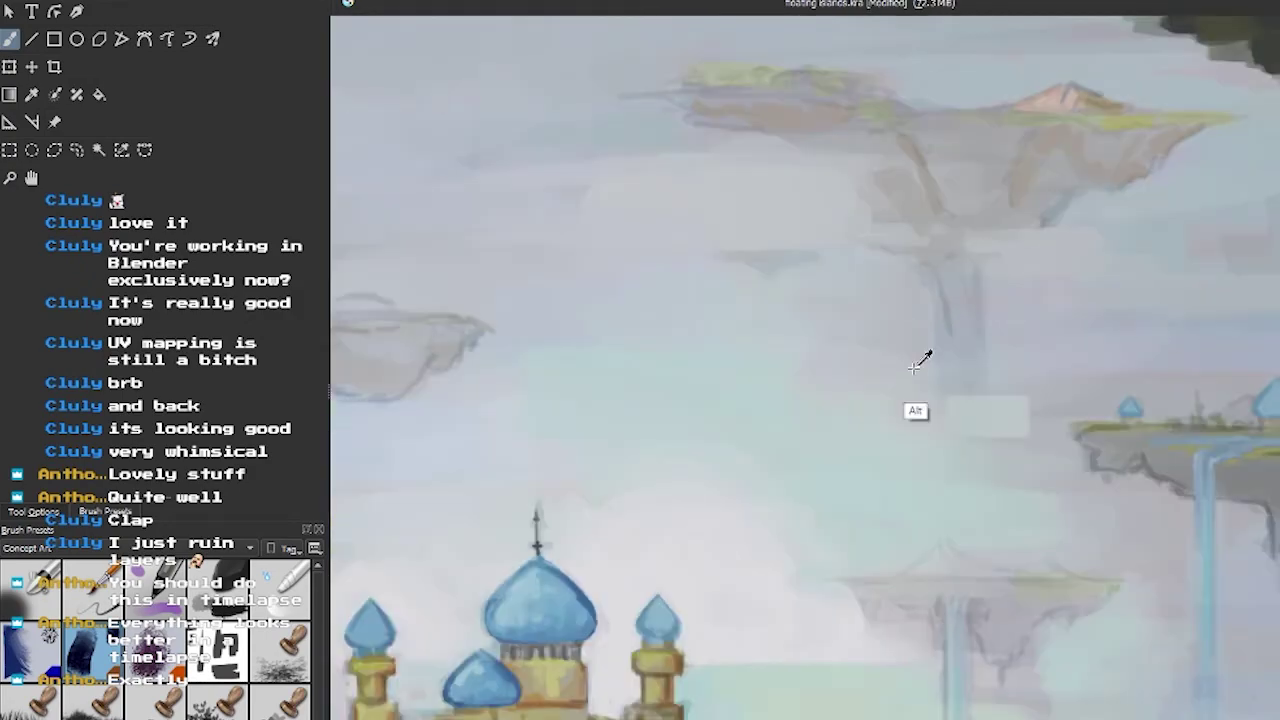
{"action": "scroll", "coordinate": [909, 437], "scroll_direction": "down", "scroll_amount": 4}
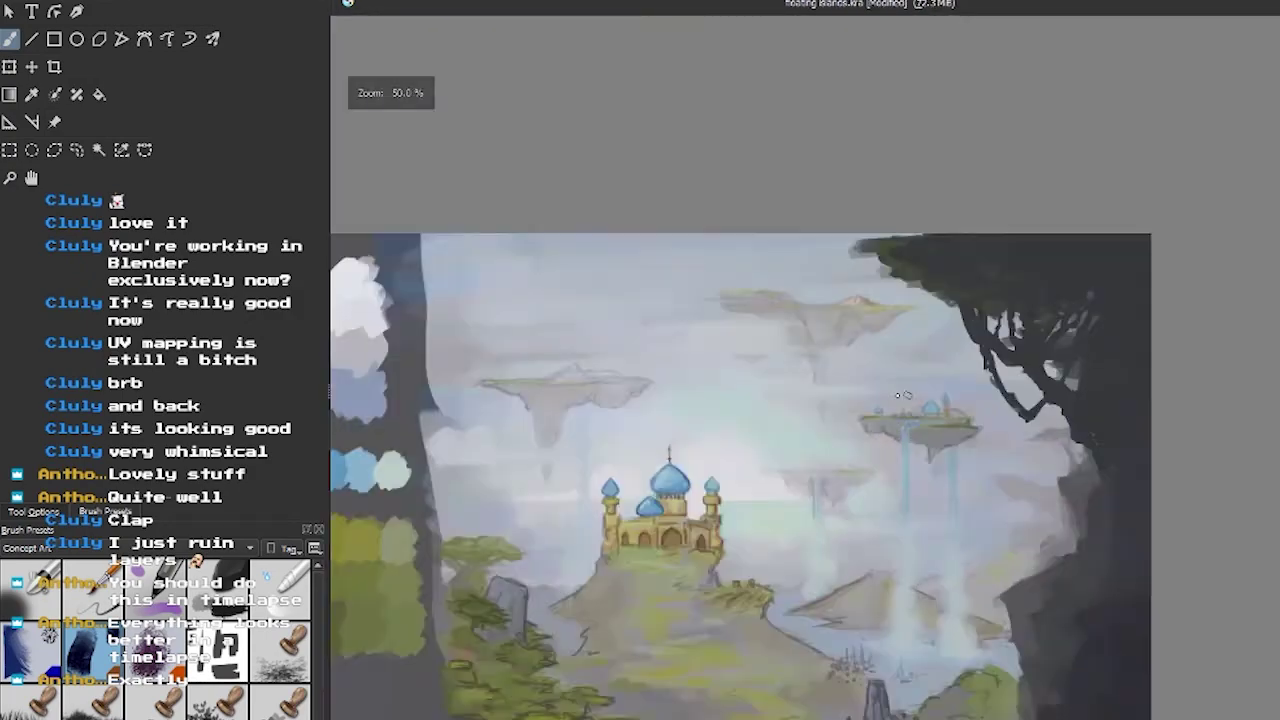
Paint white billowing spray at the waterfall bases and soft white clouds around the palace and beside the highest floating island.
{"action": "scroll", "coordinate": [823, 261], "scroll_direction": "up", "scroll_amount": 3}
{"action": "scroll", "coordinate": [606, 394], "scroll_direction": "up", "scroll_amount": 4}
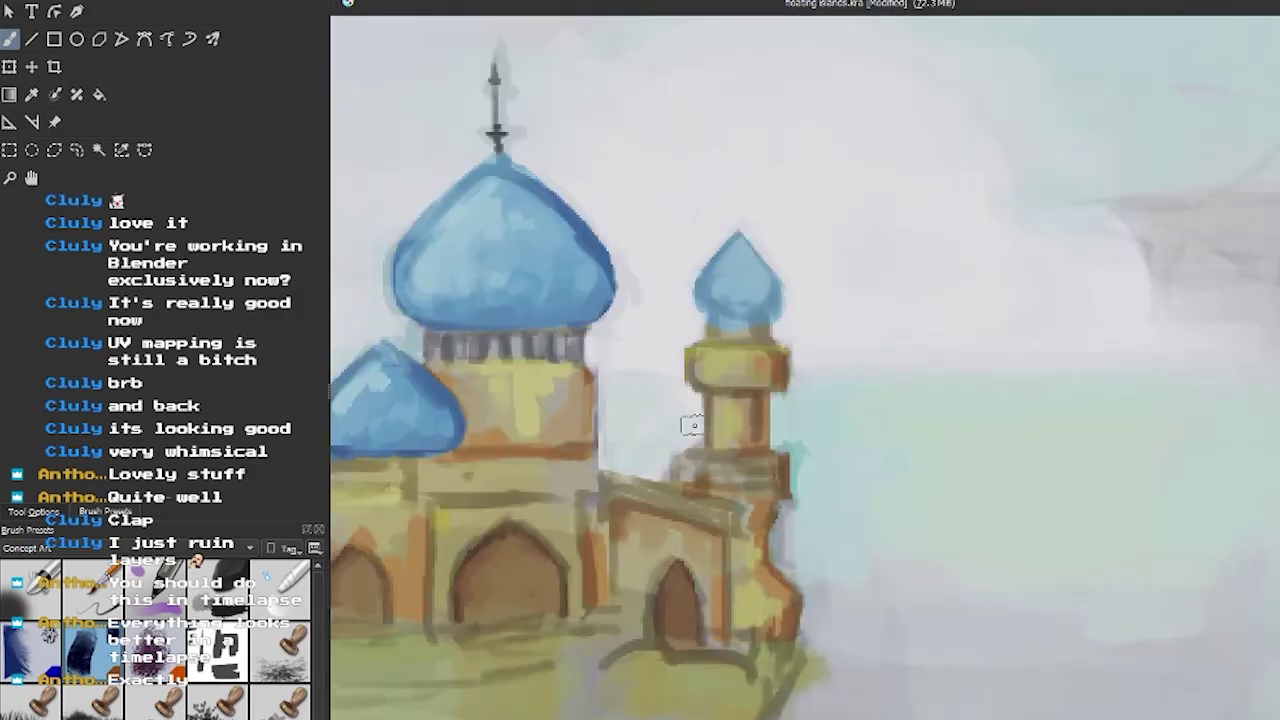
{"action": "scroll", "coordinate": [788, 400], "scroll_direction": "down", "scroll_amount": 3}
{"action": "scroll", "coordinate": [776, 508], "scroll_direction": "down", "scroll_amount": 3}
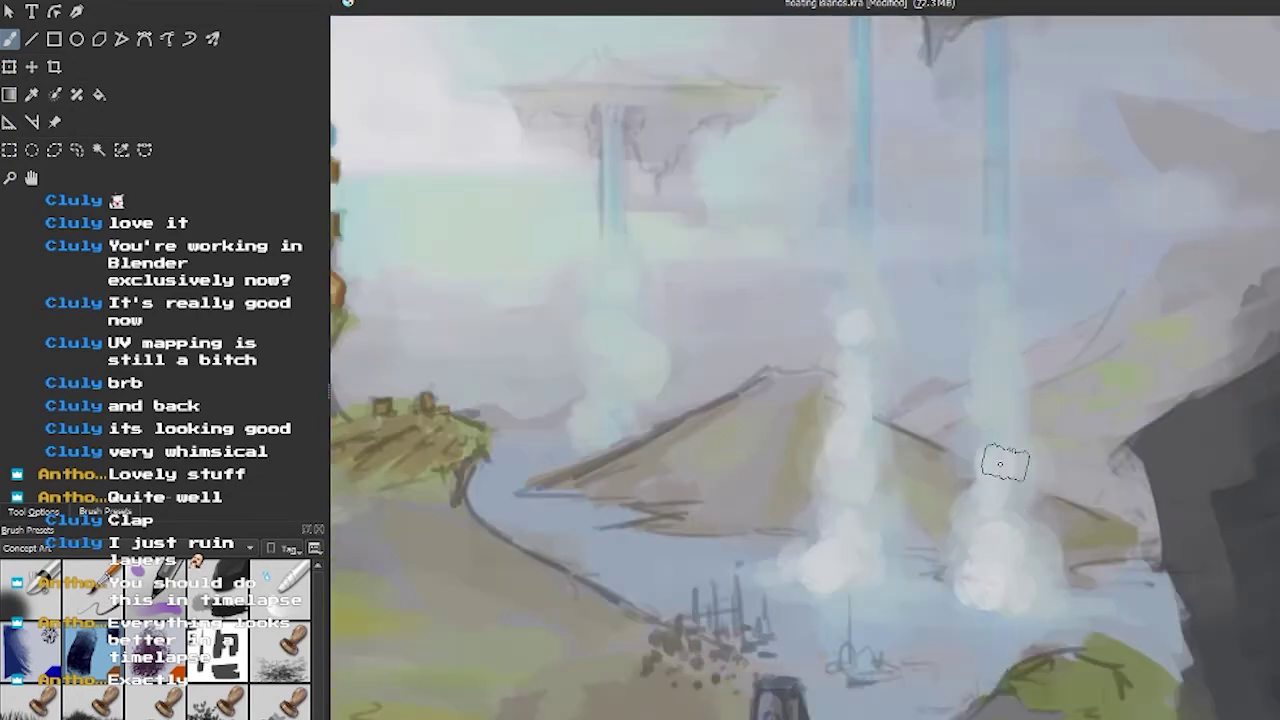
{"action": "scroll", "coordinate": [1005, 463], "scroll_direction": "down", "scroll_amount": 4}
{"action": "scroll", "coordinate": [997, 149], "scroll_direction": "up", "scroll_amount": 5}
{"action": "scroll", "coordinate": [933, 358], "scroll_direction": "down", "scroll_amount": 3}
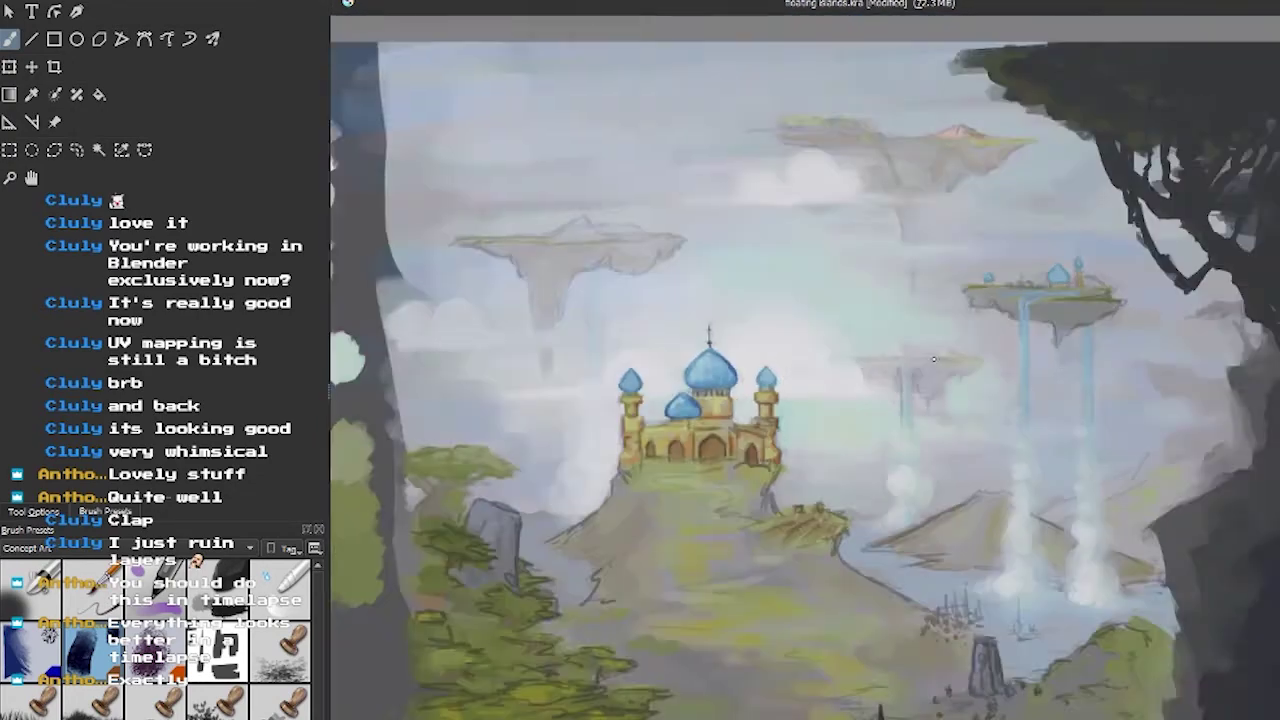
Paint a pale peak and grey-brown underside shading on the floating island beyond the palace, and flatten the nearby cloud's base.
{"action": "scroll", "coordinate": [933, 358], "scroll_direction": "up", "scroll_amount": 5}
{"action": "scroll", "coordinate": [1001, 247], "scroll_direction": "down", "scroll_amount": 2}
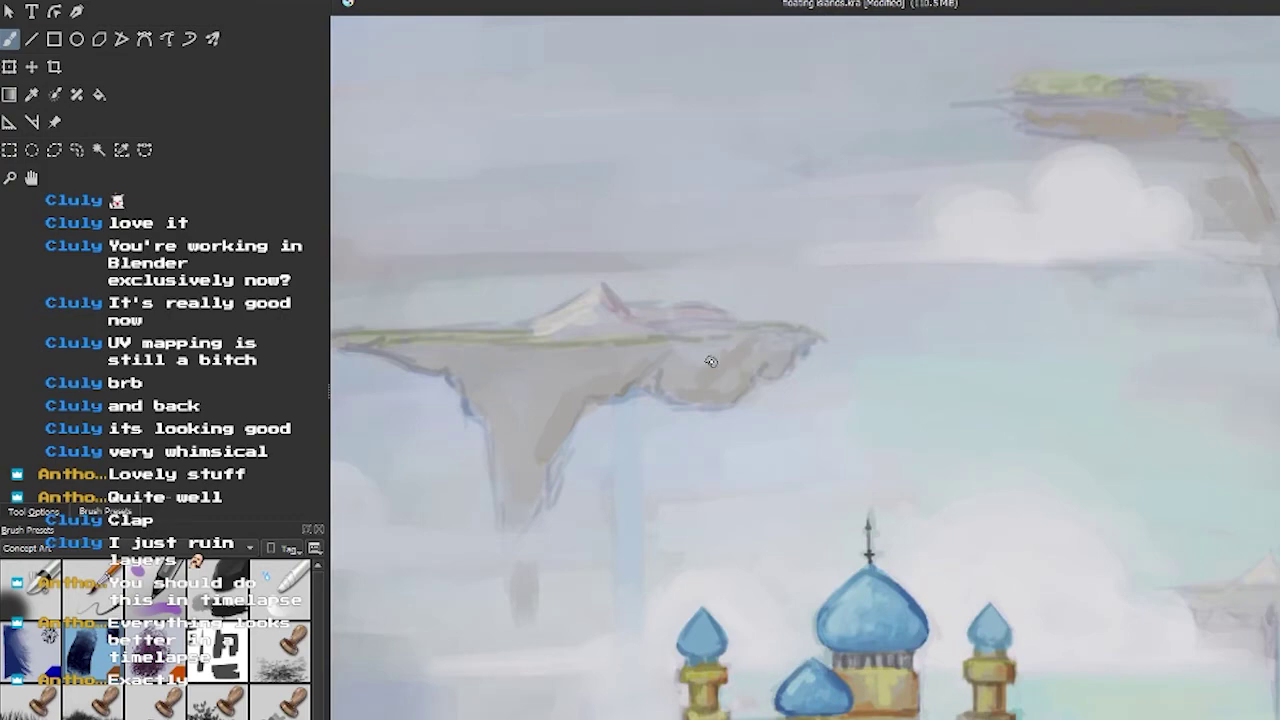
{"action": "scroll", "coordinate": [666, 378], "scroll_direction": "down", "scroll_amount": 5}
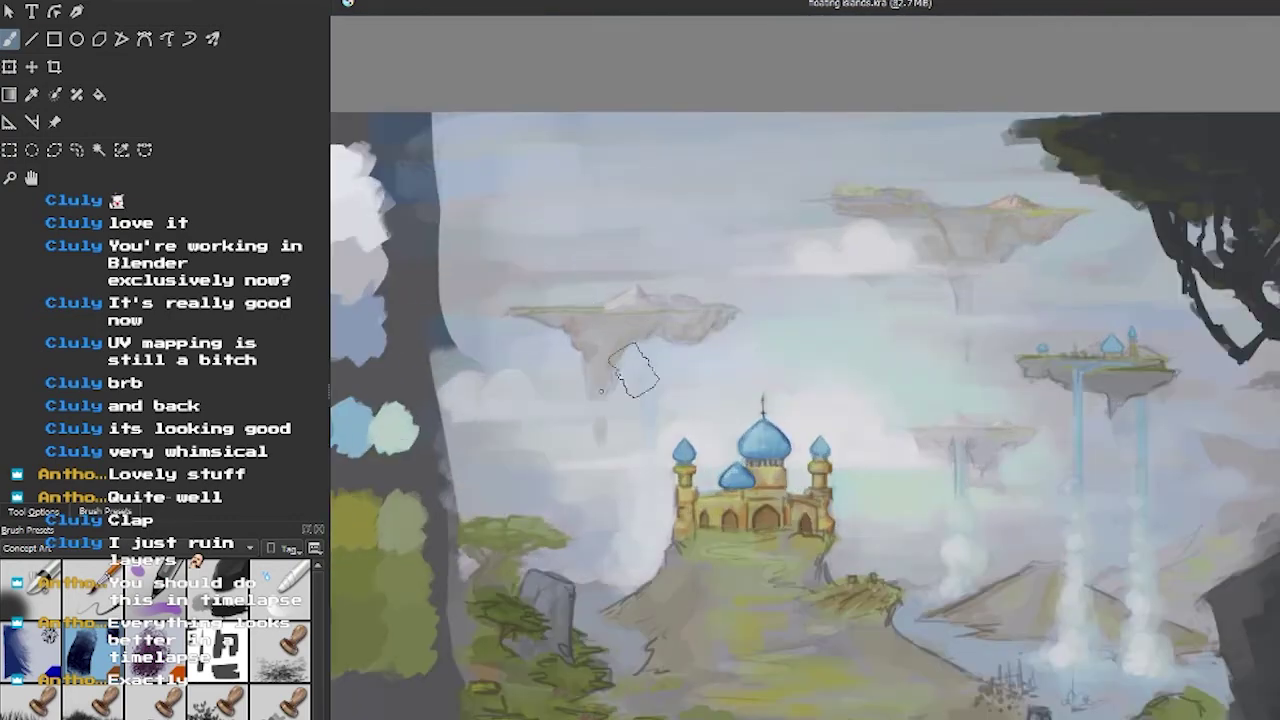
{"action": "scroll", "coordinate": [633, 370], "scroll_direction": "up", "scroll_amount": 2}
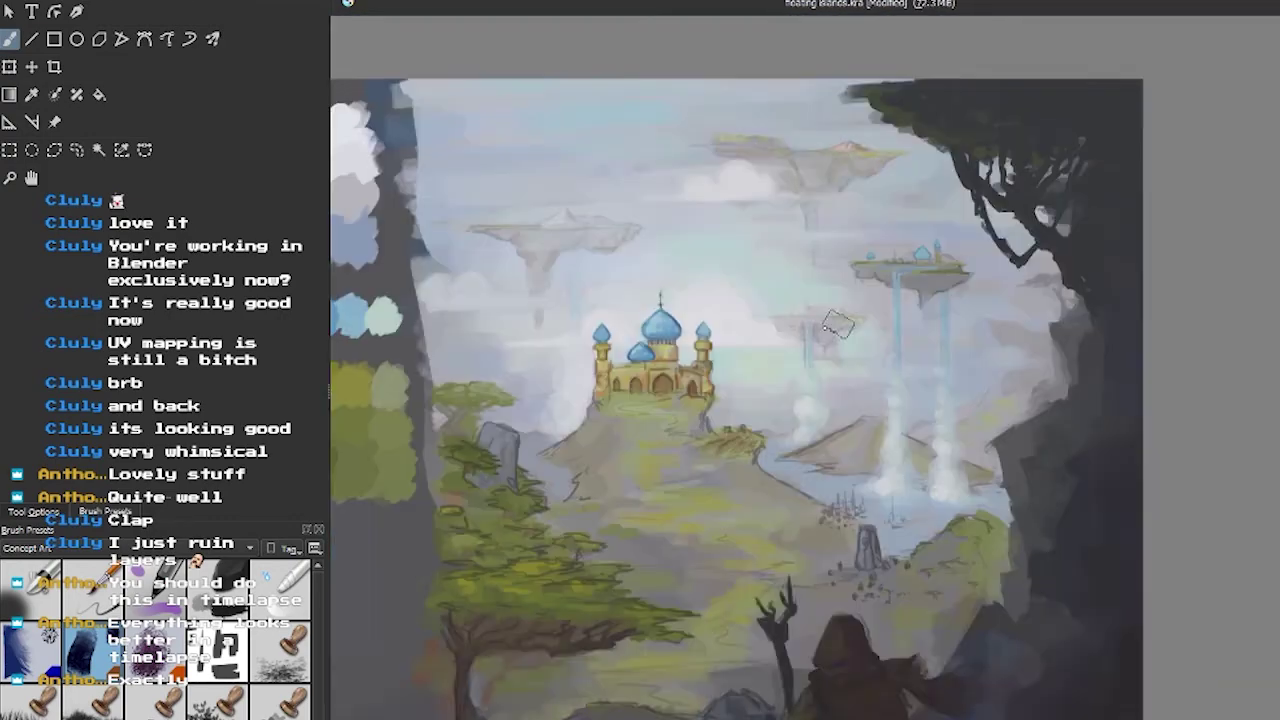